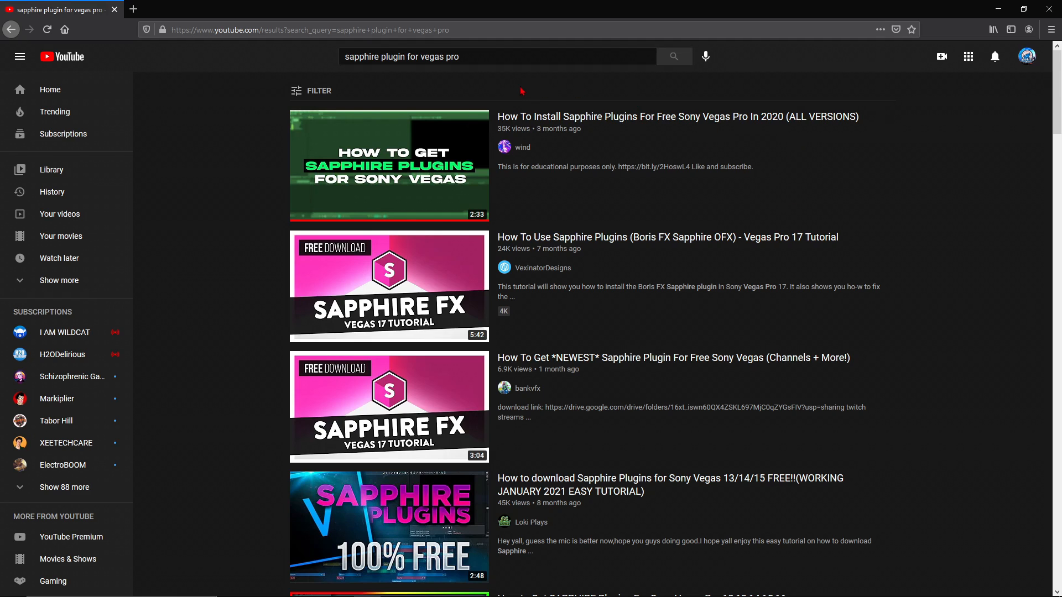
- Open the "Exil - Hiboky" video from the YouTube watch history, copy its link and pause playback
left_click(508, 60)
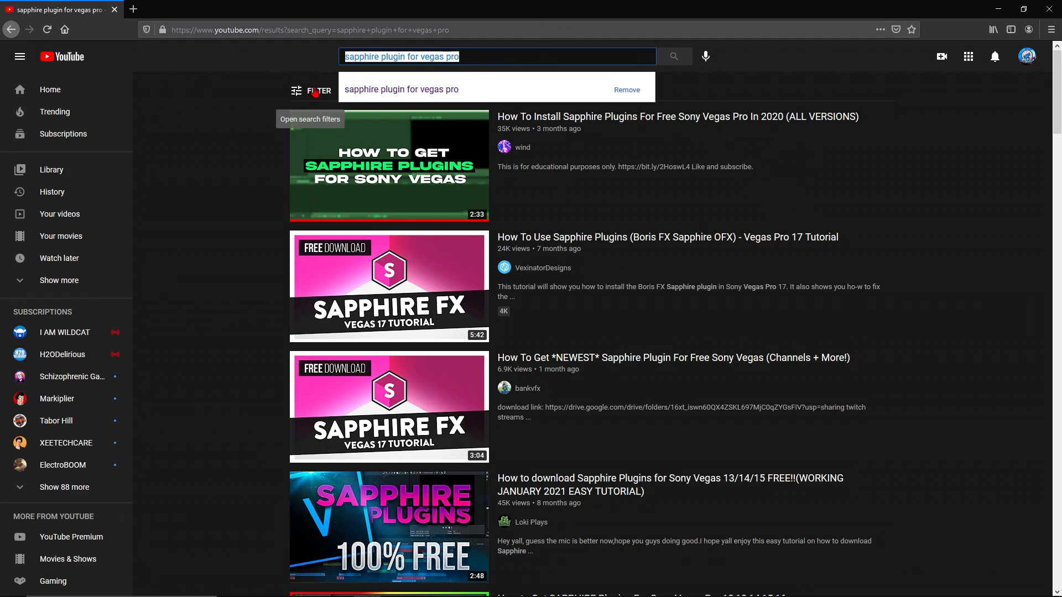
key("BackSpace")
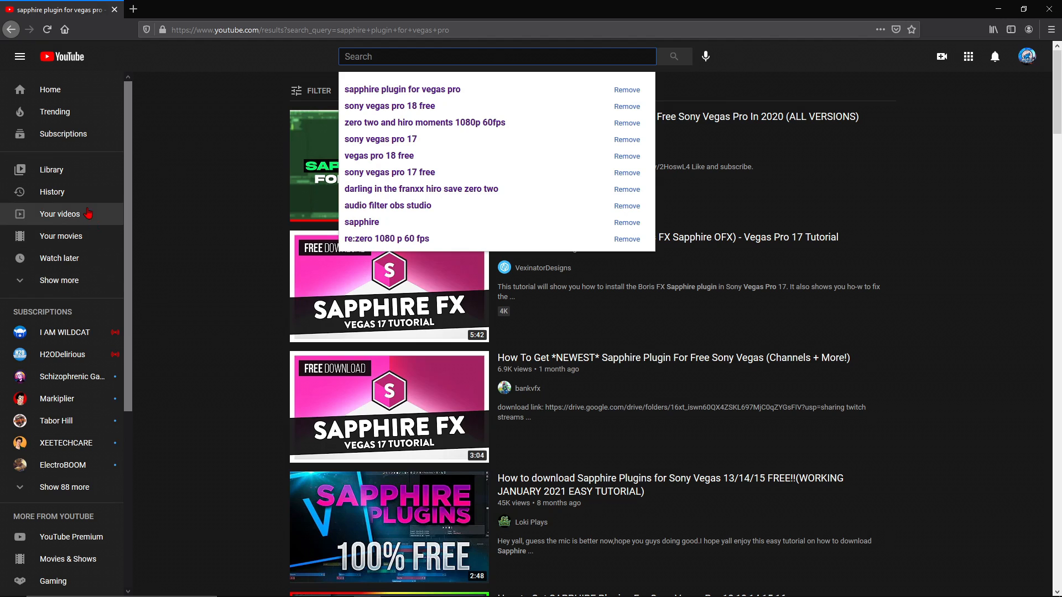
left_click(55, 193)
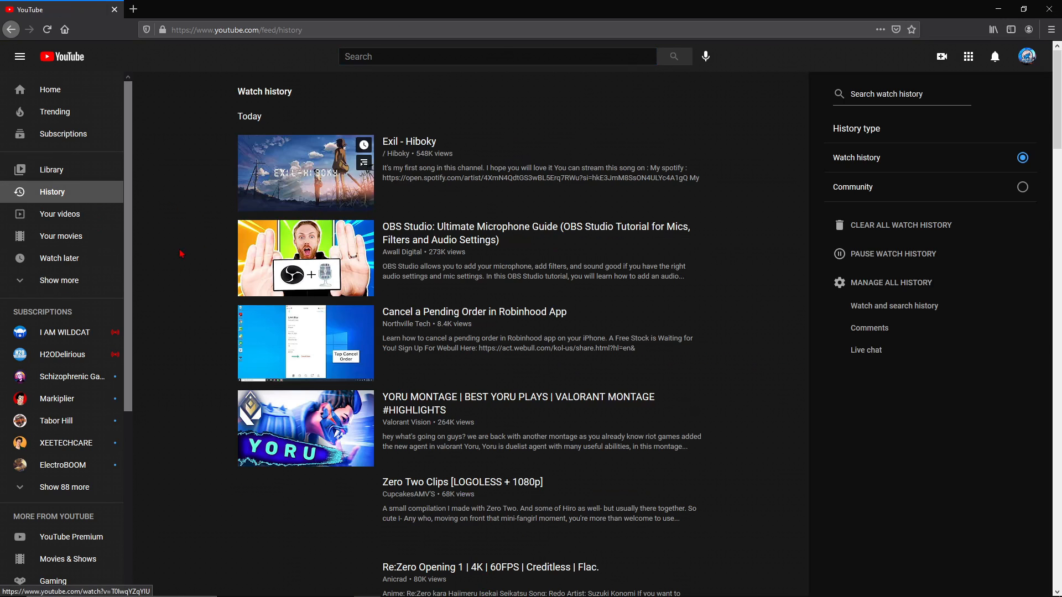
left_click(425, 143)
left_click(392, 28)
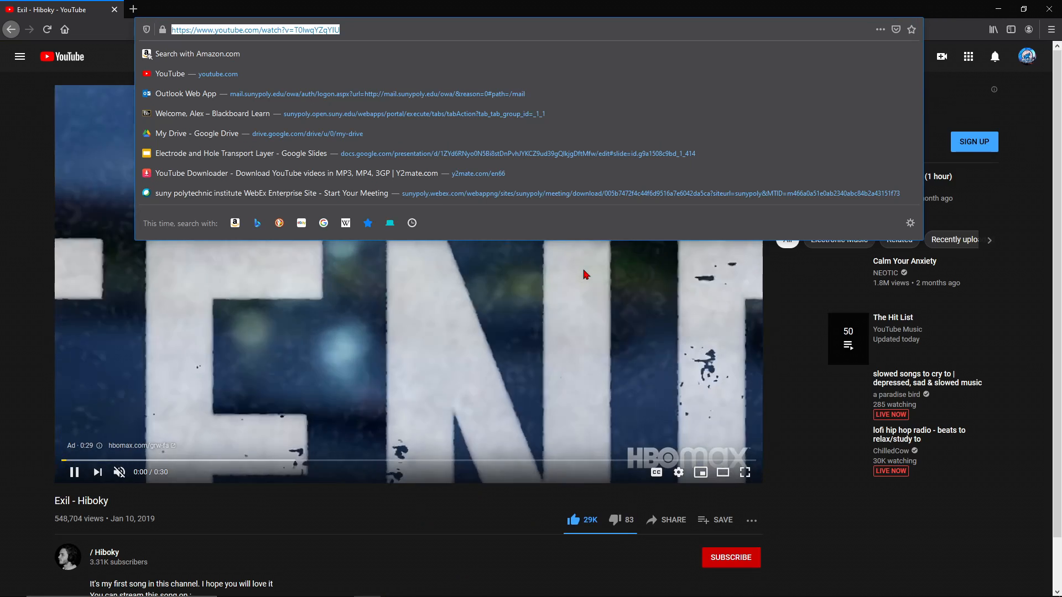
left_click(185, 332)
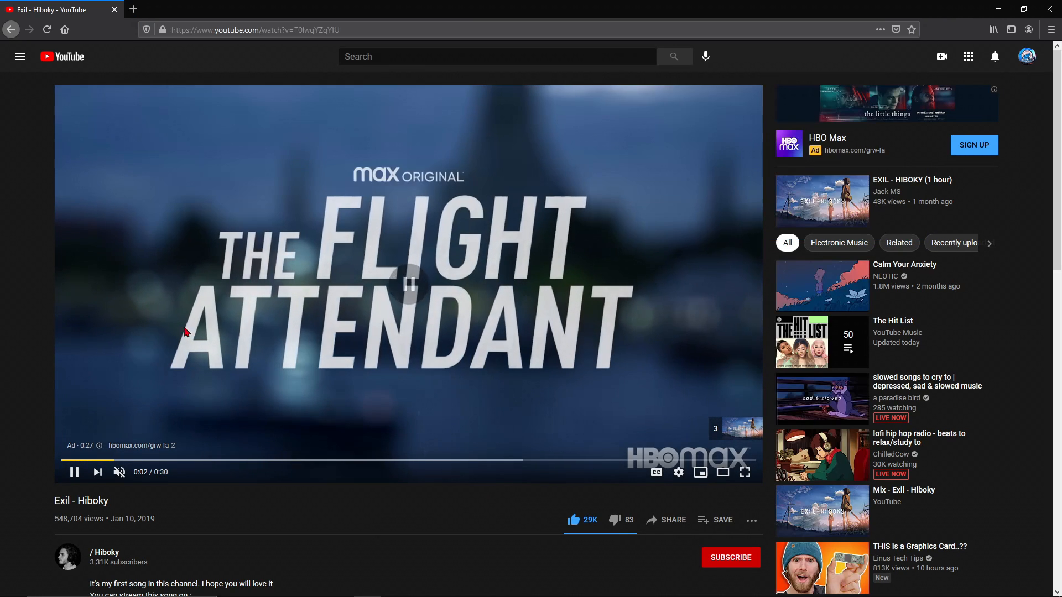
- Load the copied video link in the y2mate.com downloader in a new tab and show its mp3 option
left_click(133, 9)
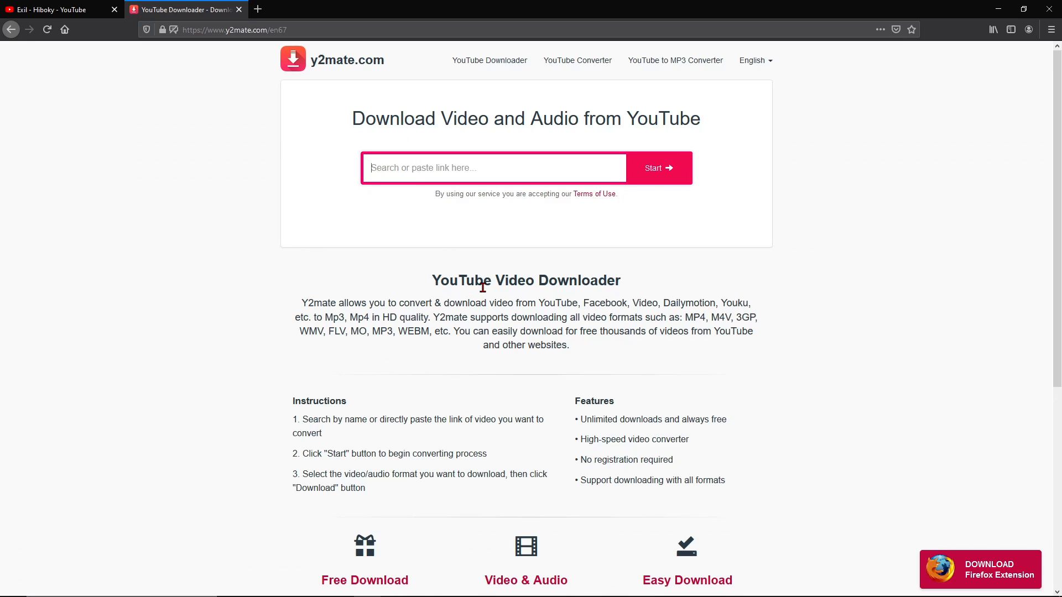
key("ctrl+v")
left_click(581, 239)
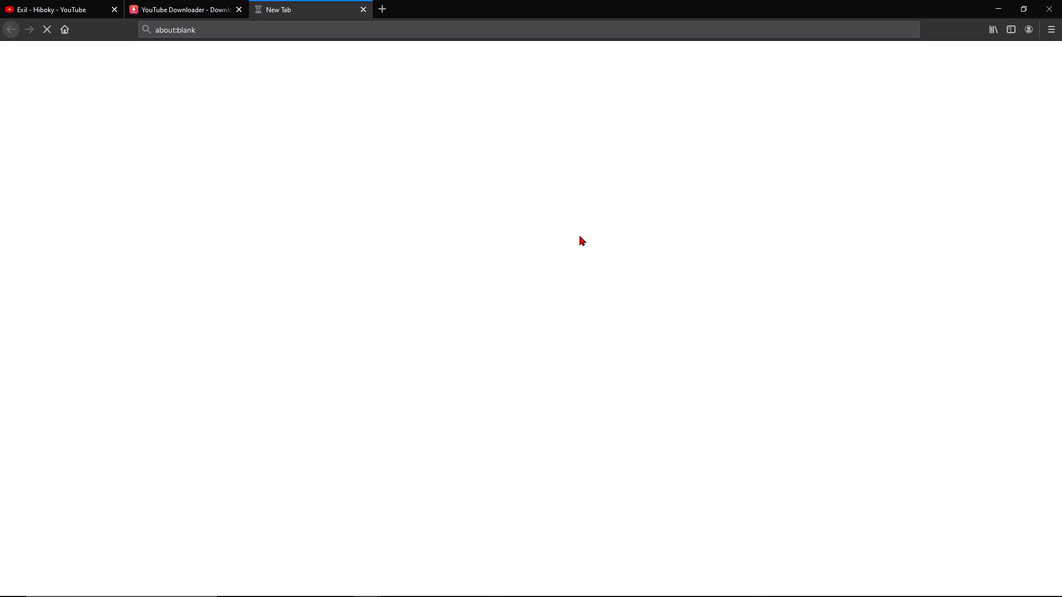
left_click(363, 9)
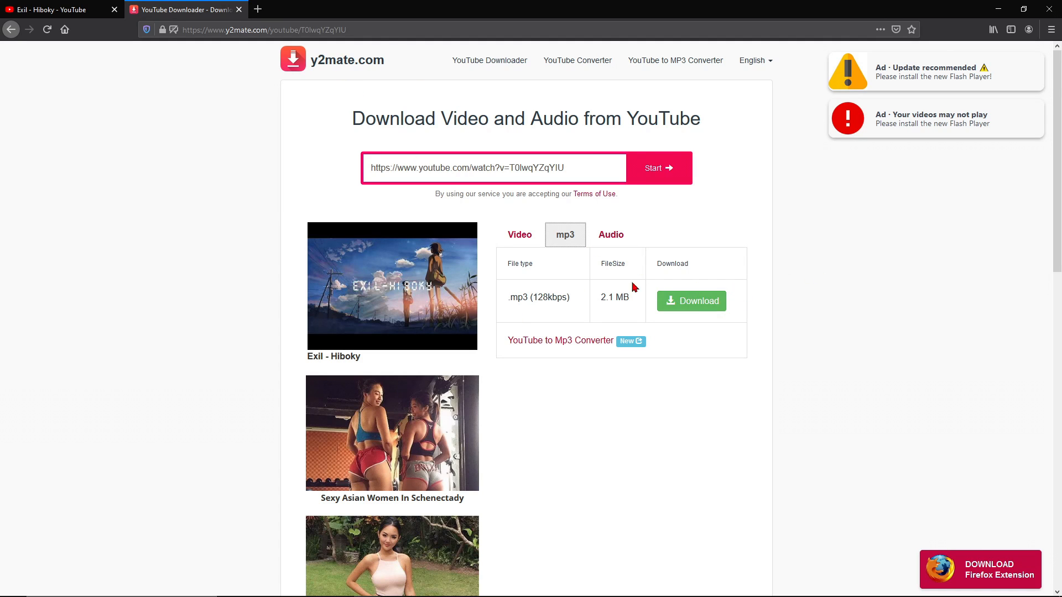
- Download the Exil - Hiboky song as a 128kbps mp3, dismissing the pop-up ad
left_click(719, 302)
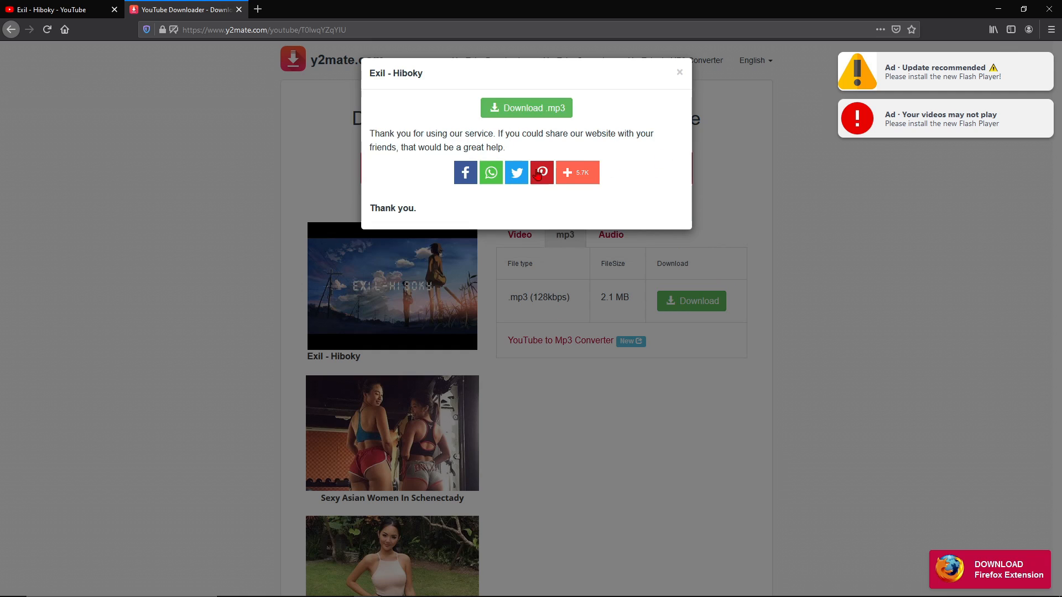
left_click(529, 109)
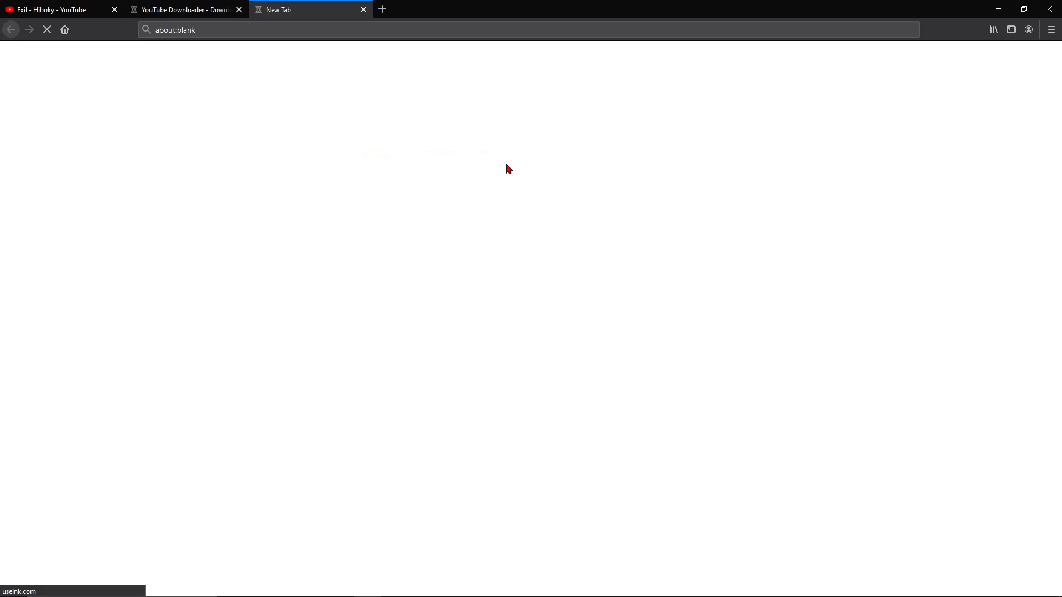
left_click(364, 9)
left_click(976, 29)
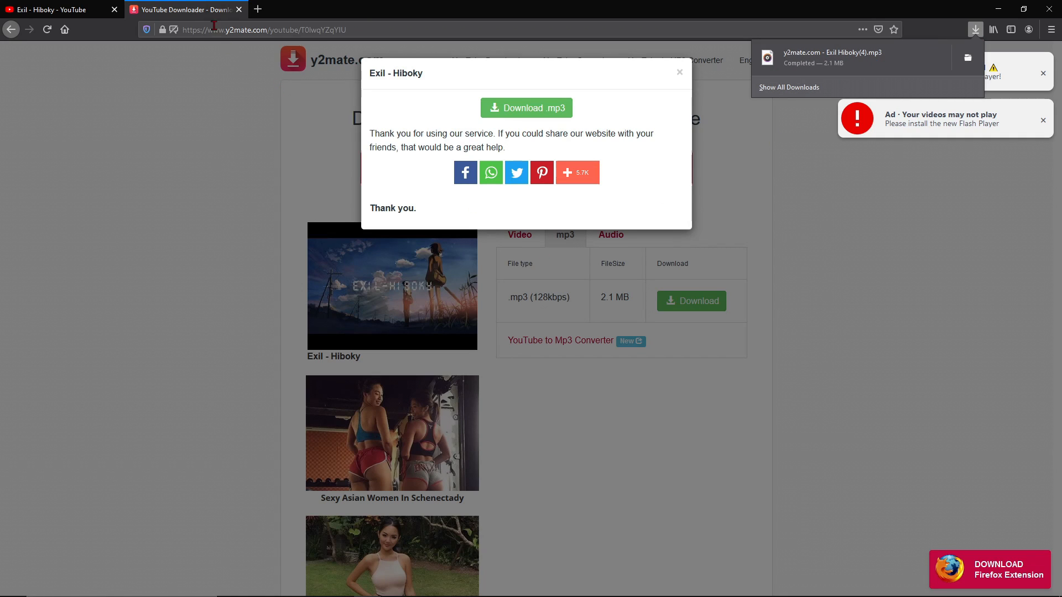
- Search YouTube for "zero two and hiro moments 1080p 60fps" and look through the clips
left_click(56, 9)
left_click(428, 52)
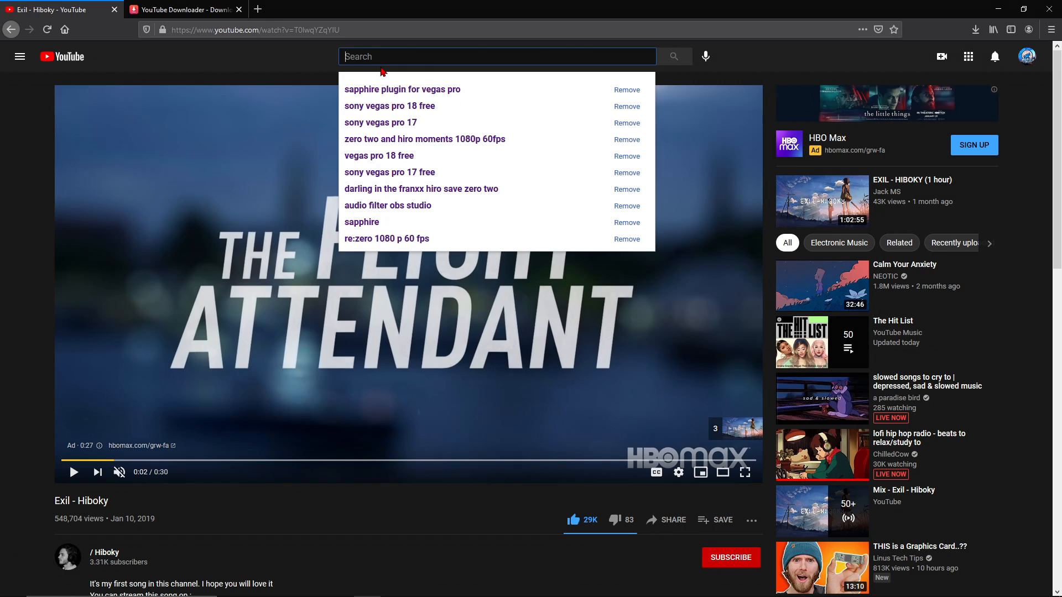
type("zero")
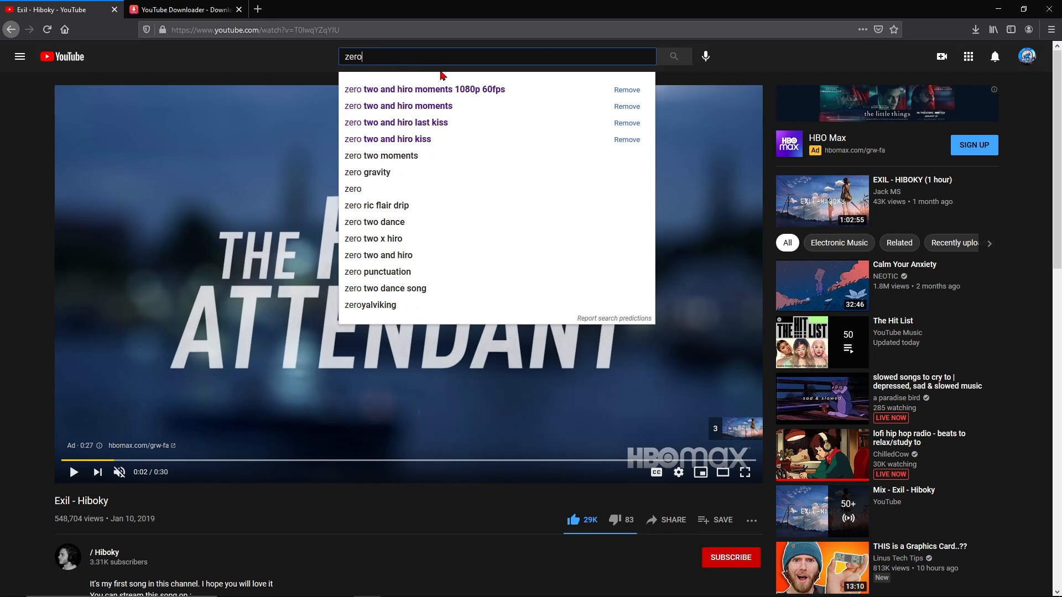
left_click(448, 88)
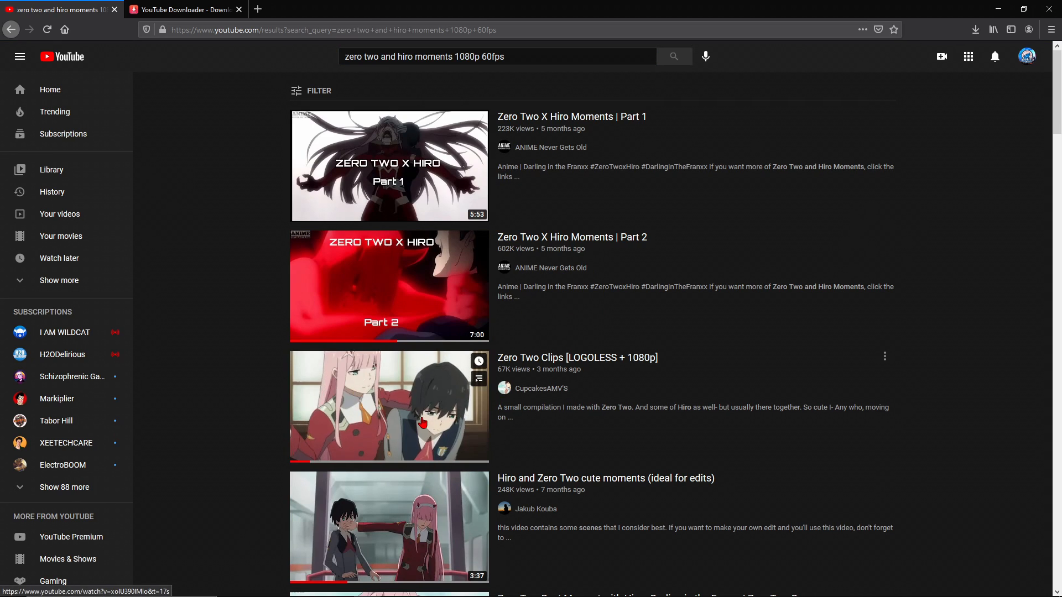
scroll(423, 423, "down", 5)
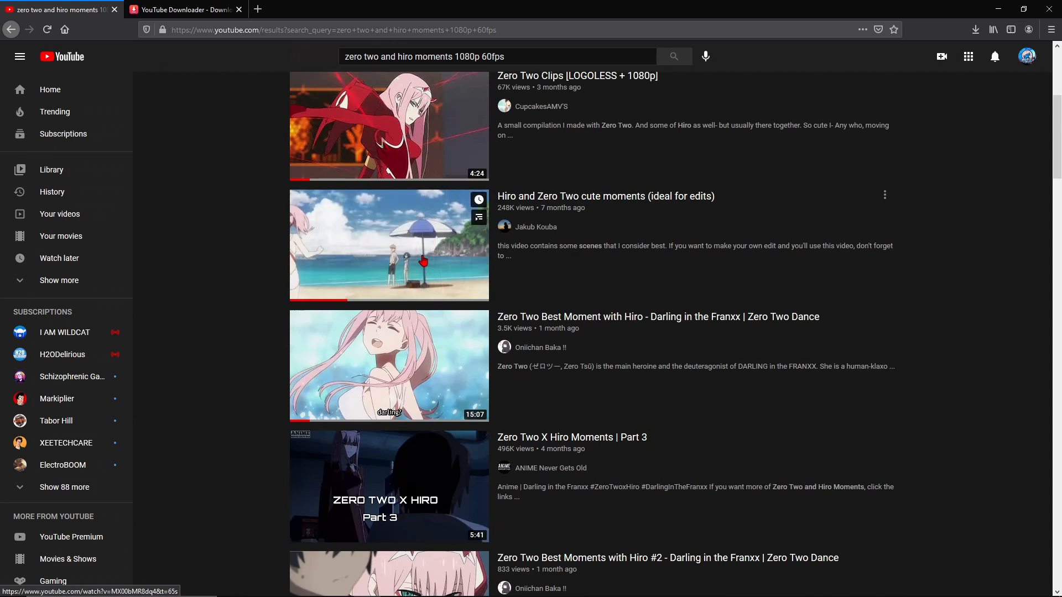
scroll(423, 261, "up", 5)
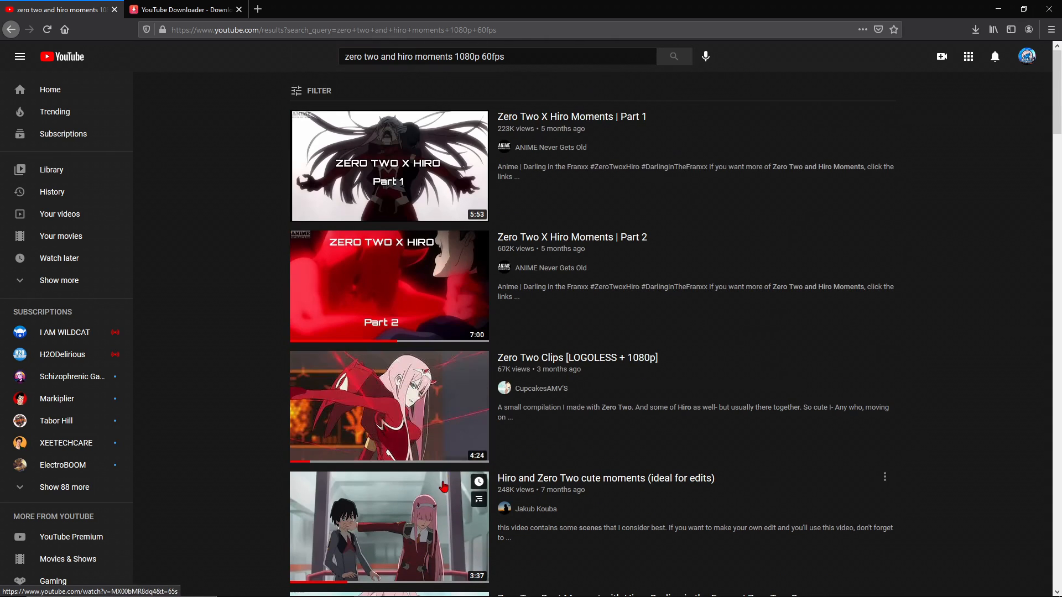
- Return to the y2mate.com page, close its download dialog and the ad, and view the video resolution options
left_click(183, 9)
left_click(680, 72)
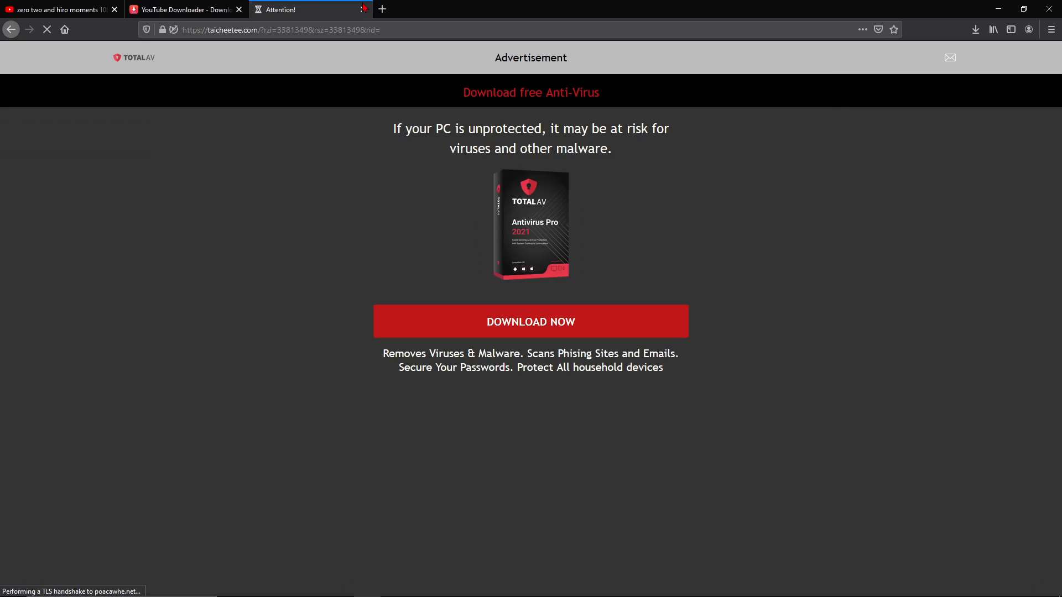
left_click(363, 9)
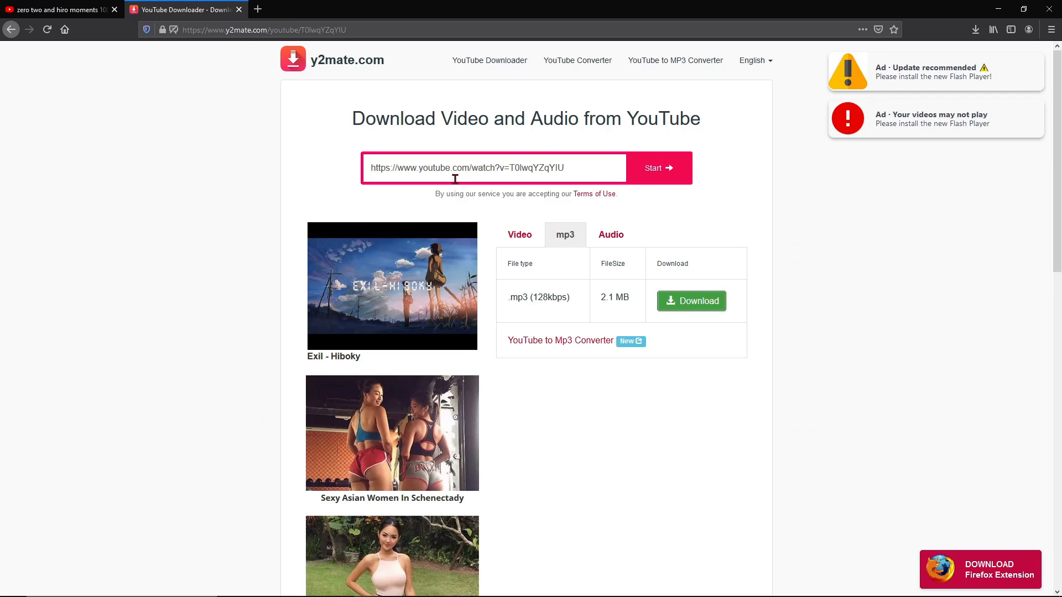
left_click(519, 234)
left_click_drag(556, 168, 510, 166)
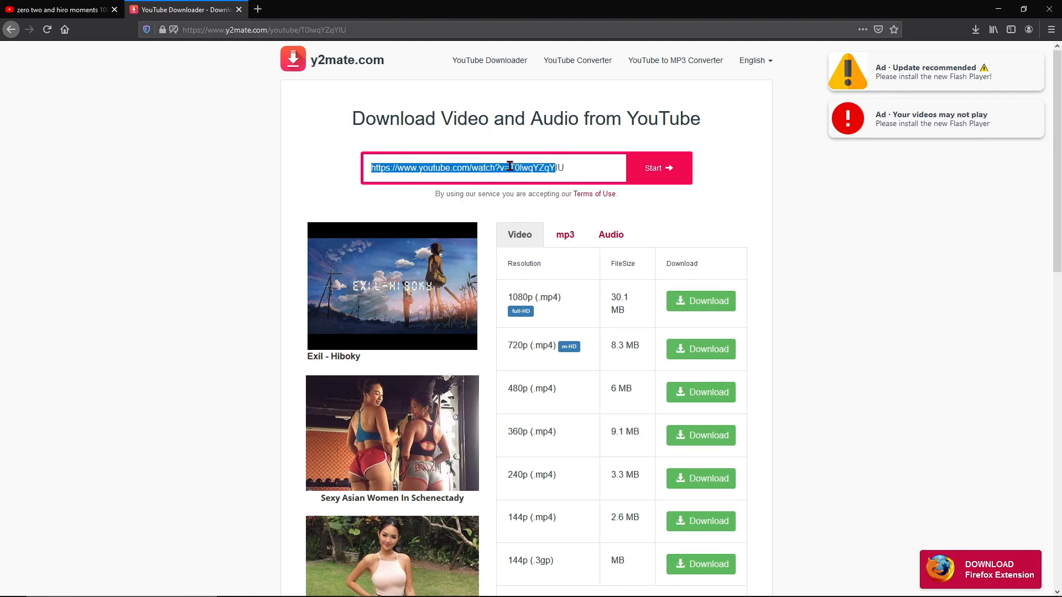
left_click(531, 169)
left_click_drag(573, 176, 416, 169)
left_click(566, 234)
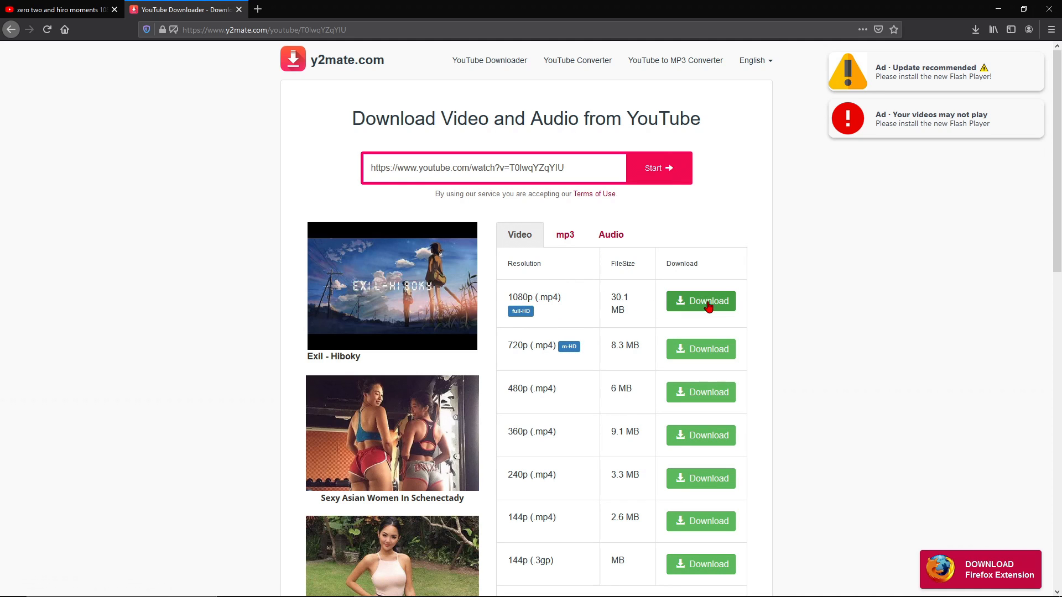
- Close the browser and launch VEGAS Pro 18.0 from the desktop
left_click(1049, 9)
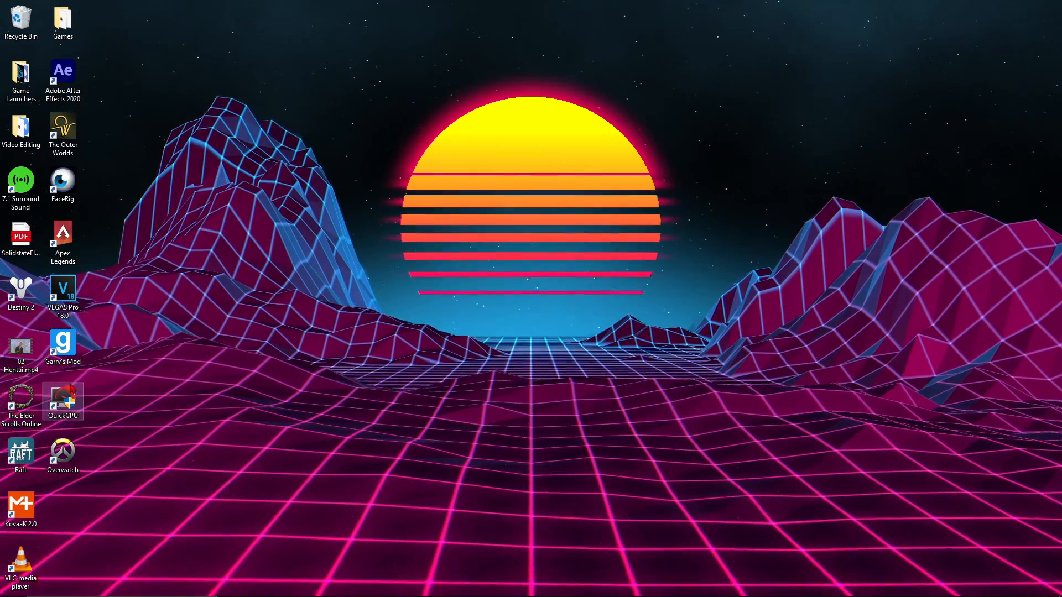
double_click(62, 296)
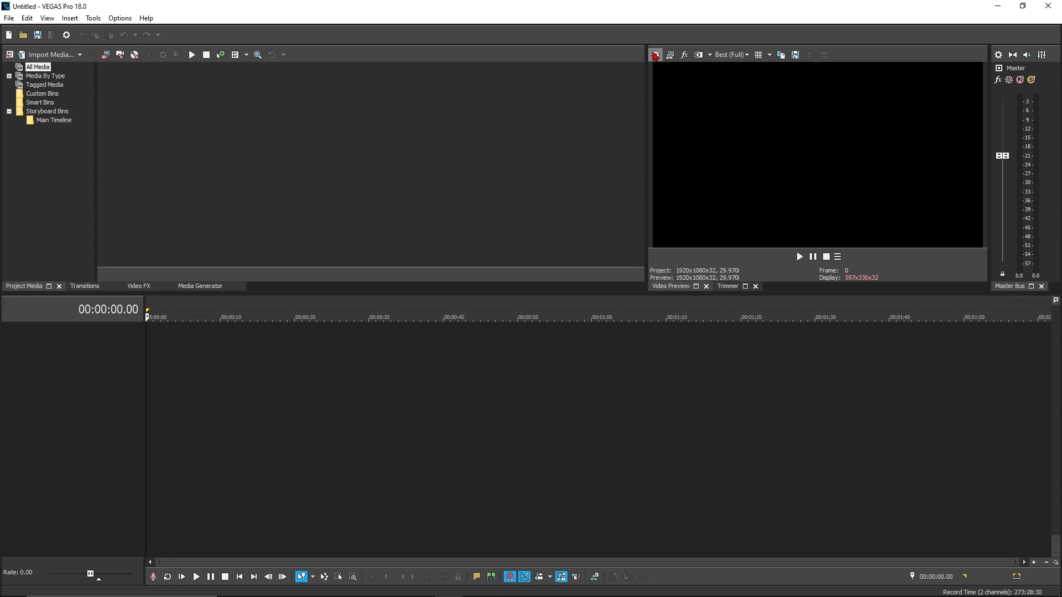
- Set the project's frame rate to 30 fps and its full-resolution rendering quality to Best
left_click(656, 54)
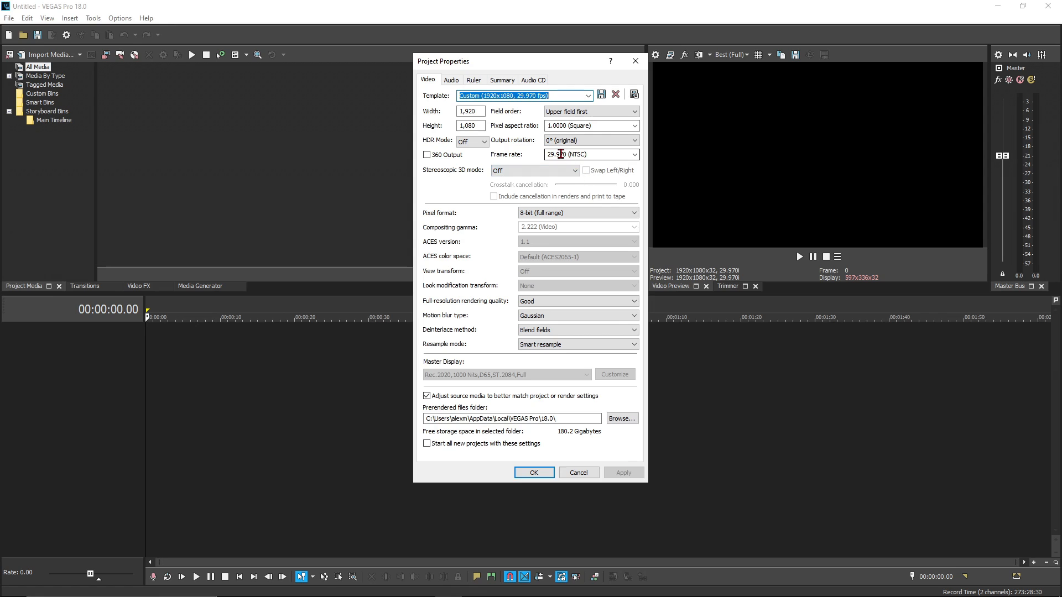
left_click(600, 157)
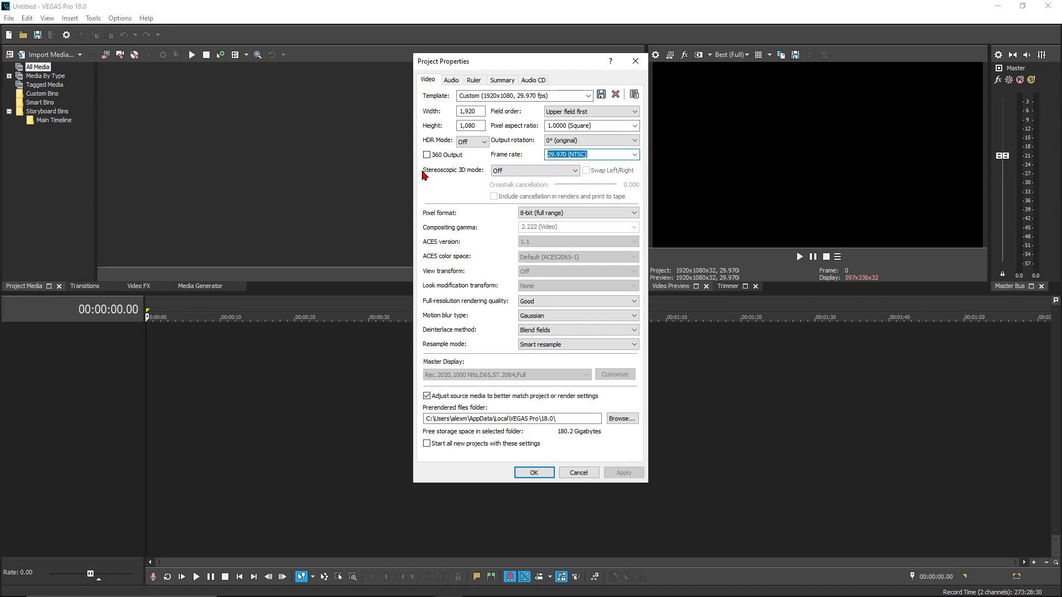
type("30")
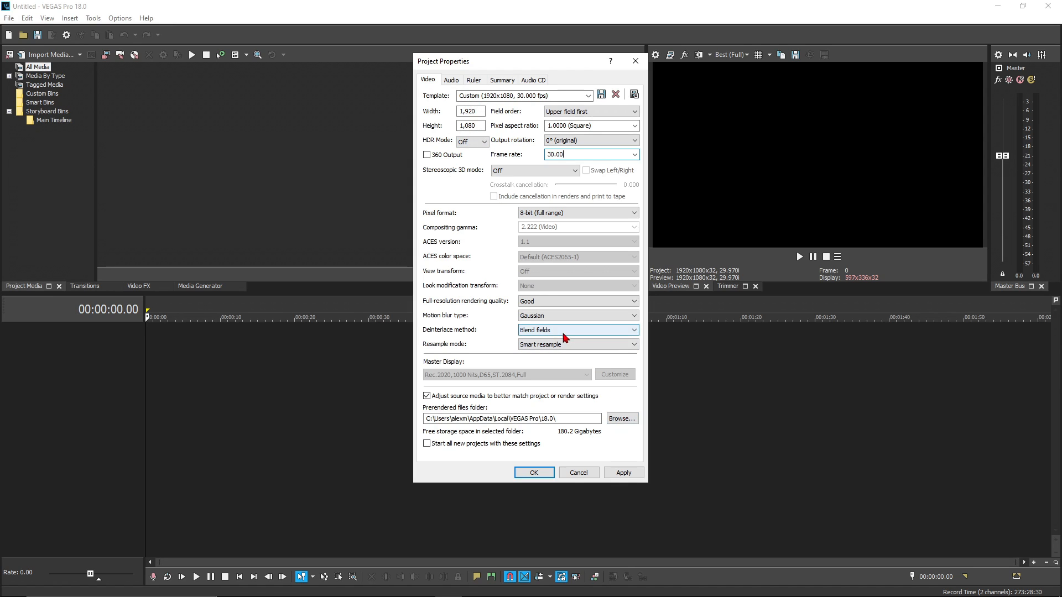
left_click(547, 301)
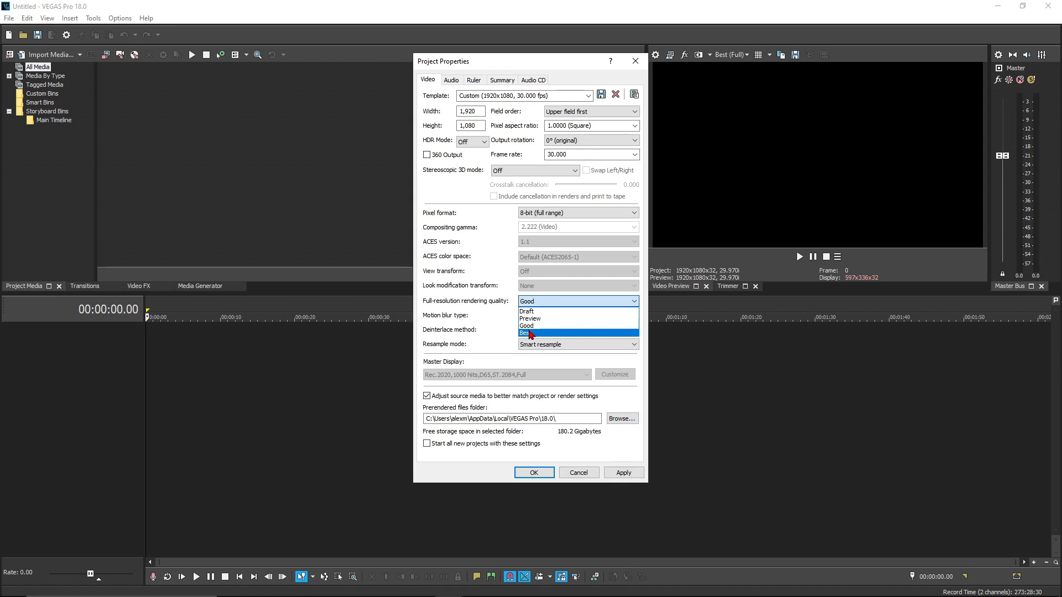
left_click(545, 331)
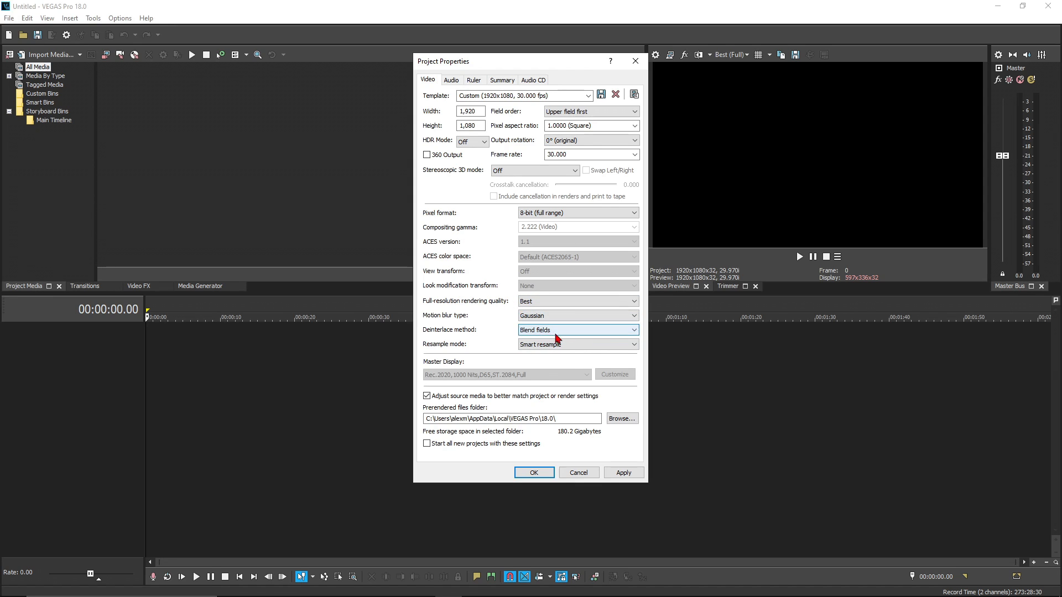
- Set the project's resample mode to Disable resample and apply the project properties
left_click(555, 344)
left_click(542, 373)
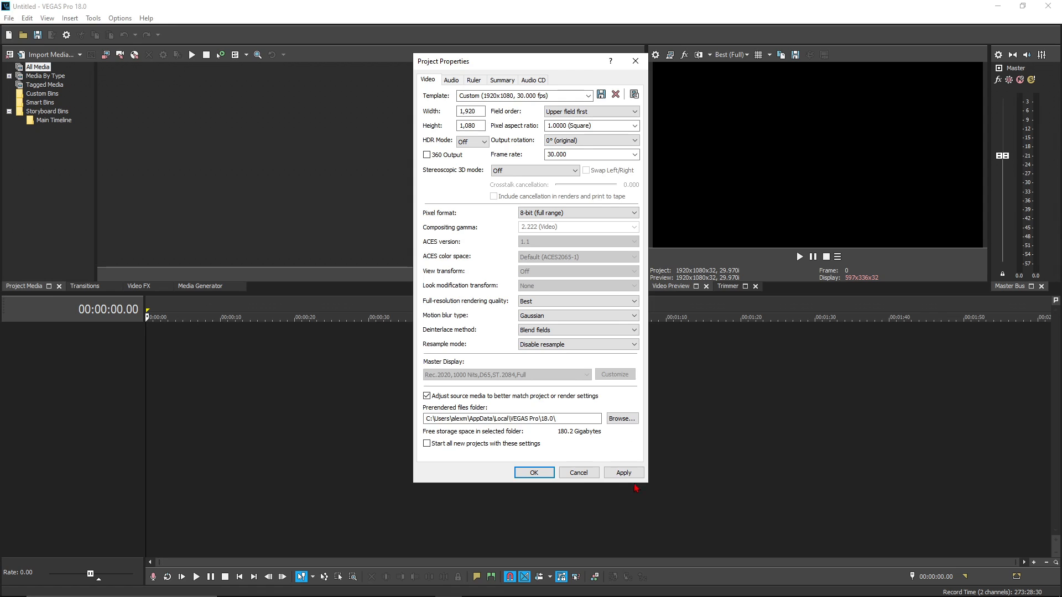
left_click(624, 473)
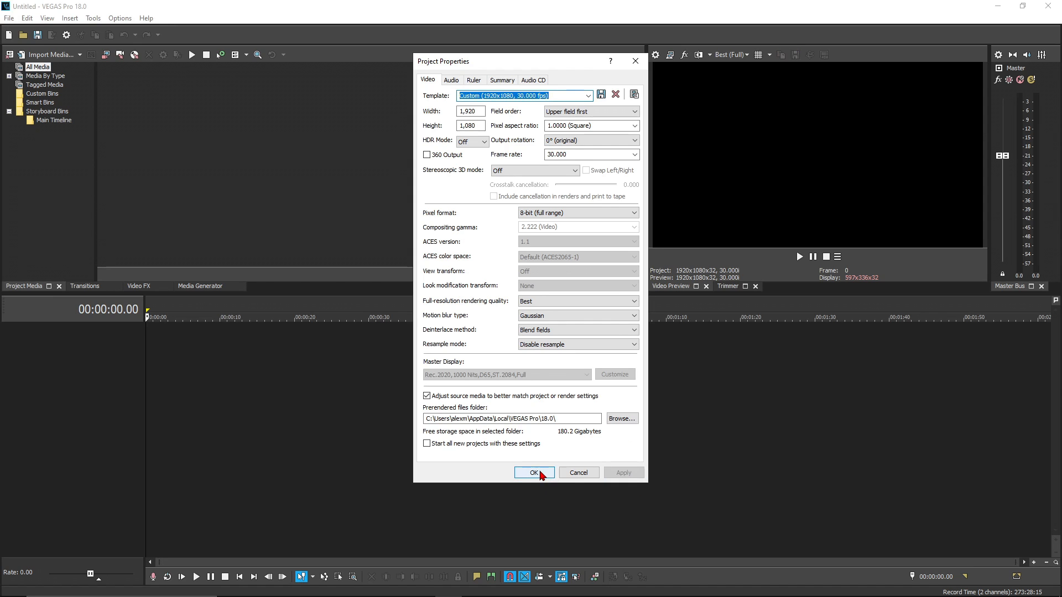
left_click(534, 473)
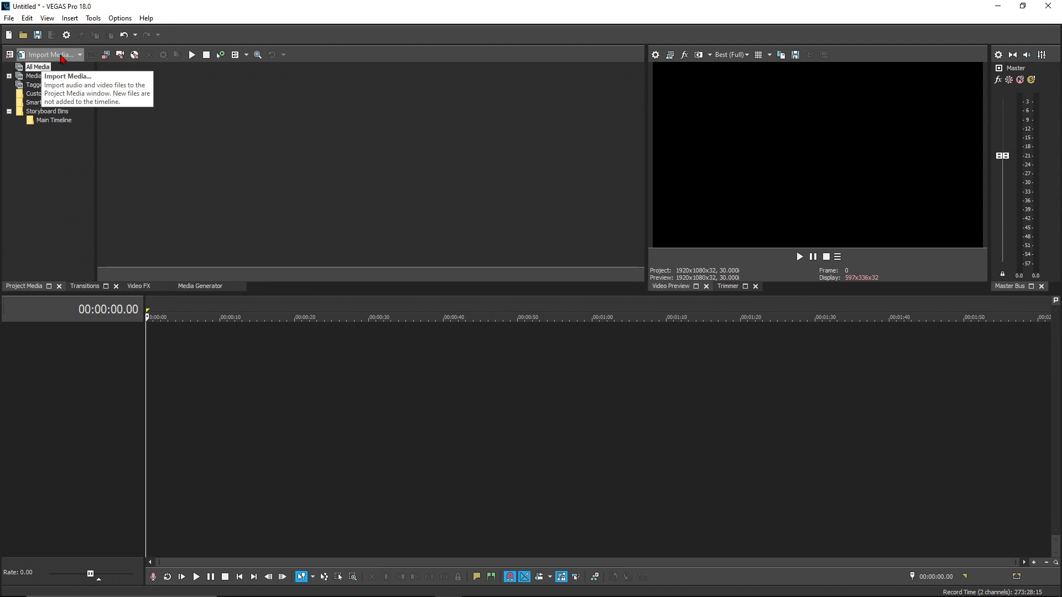
- Import "y2mate.com - Exil Hiboky(1).mp3" from the Downloads folder and place it at the start of the timeline
left_click(60, 56)
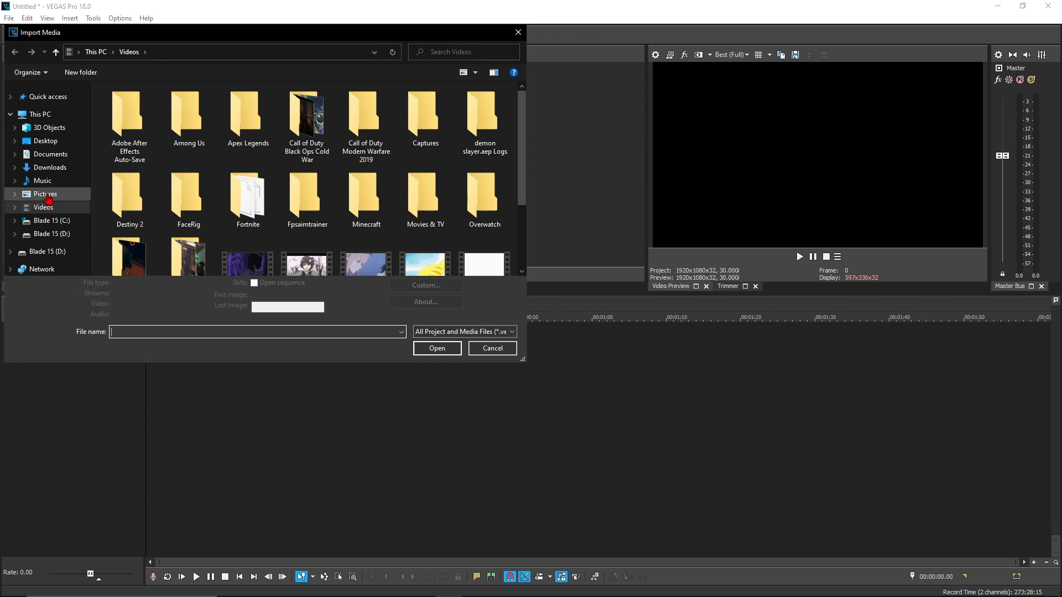
left_click(49, 167)
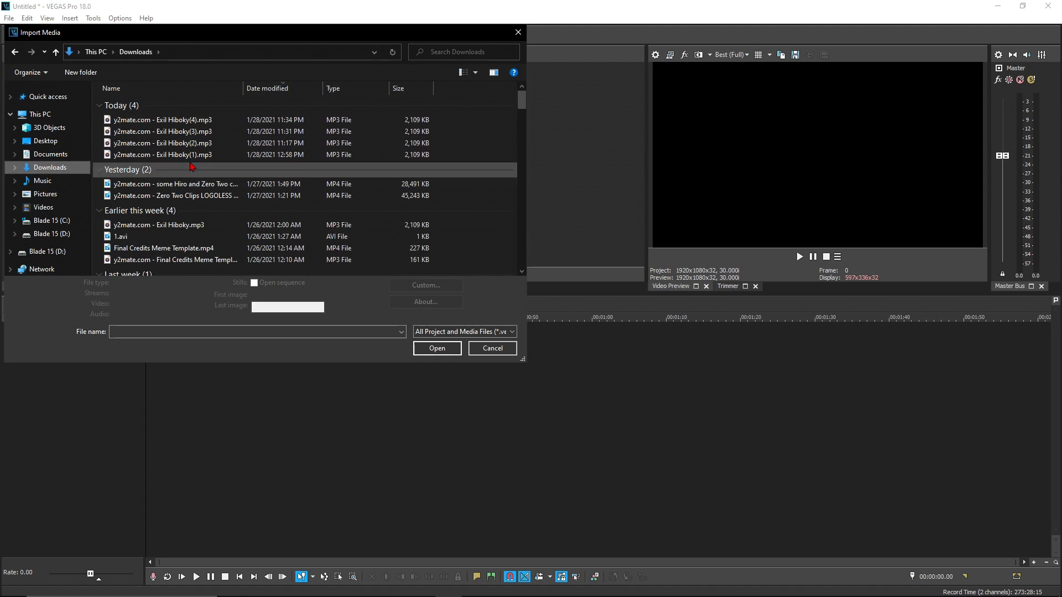
double_click(225, 156)
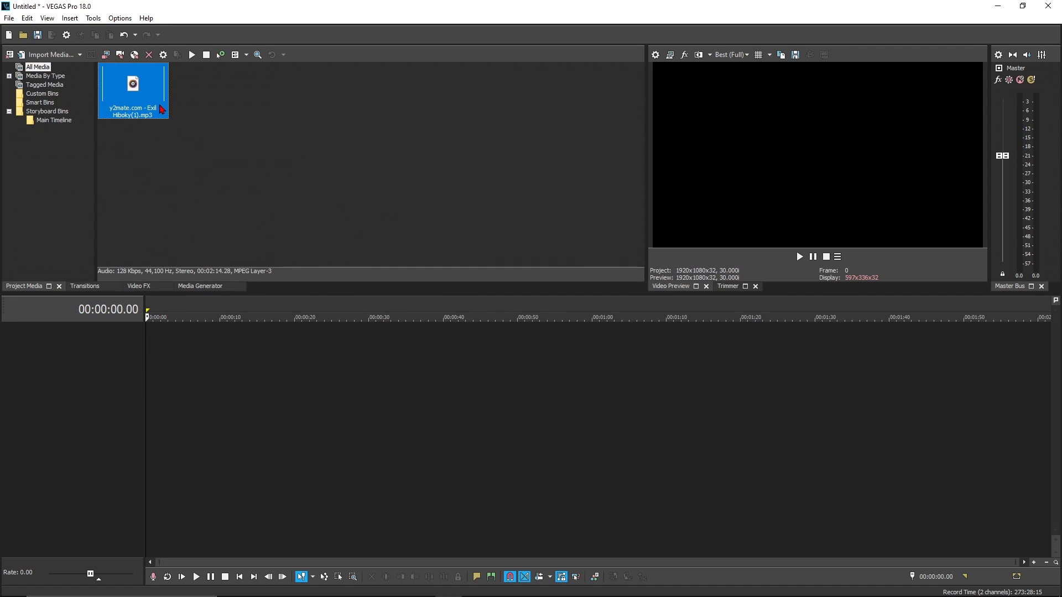
left_click_drag(161, 109, 144, 377)
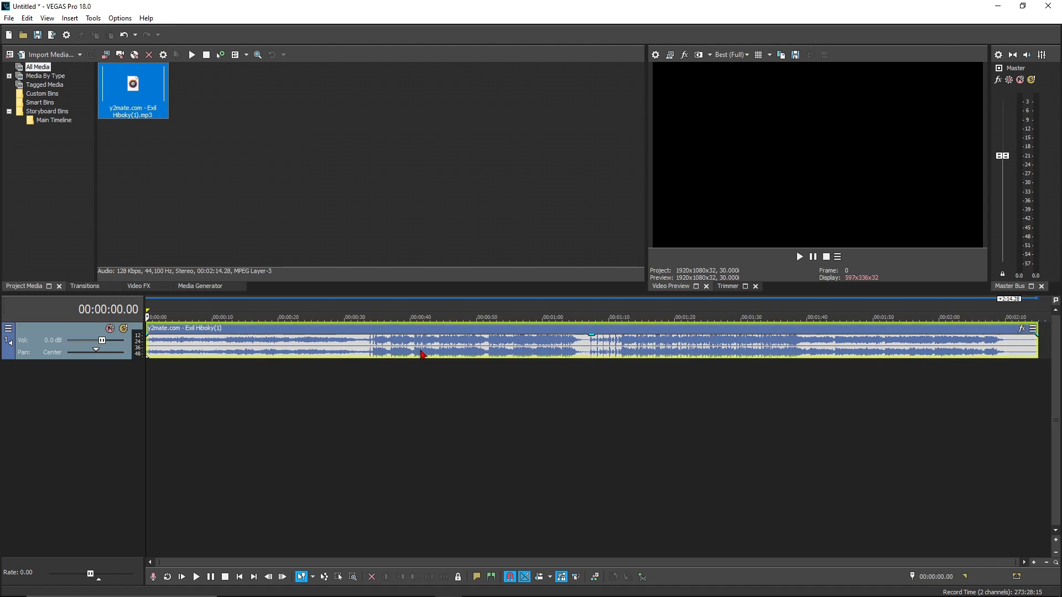
left_click(194, 394)
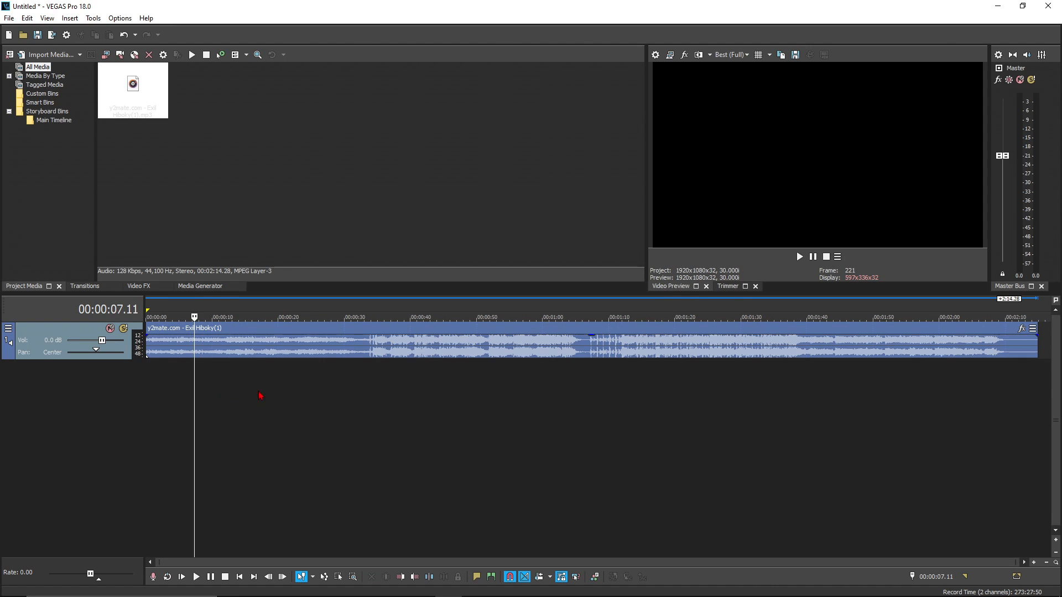
left_click(177, 394)
left_click(296, 393)
left_click(360, 390)
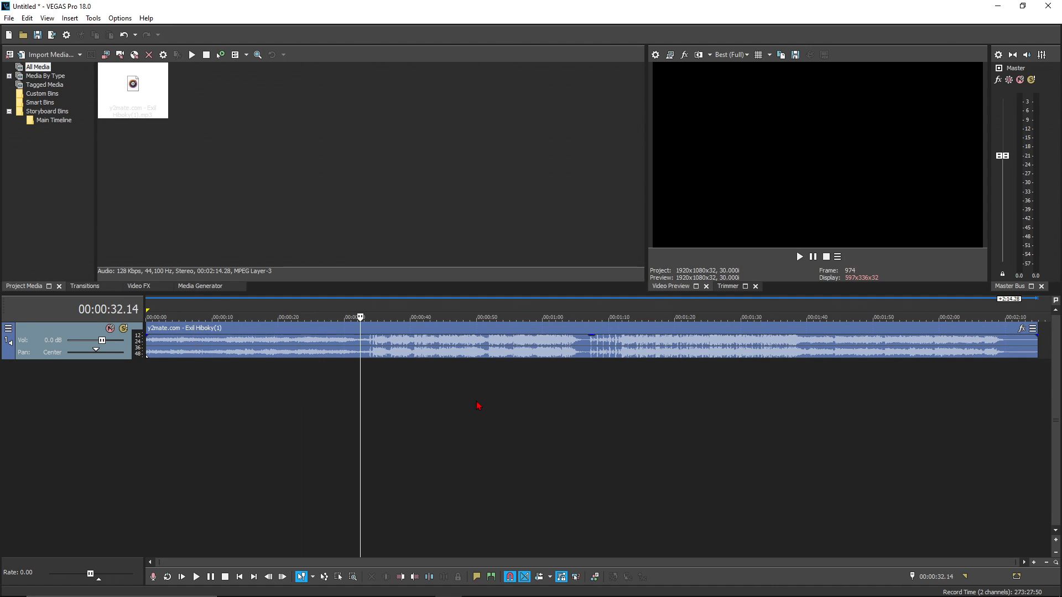
left_click(451, 399)
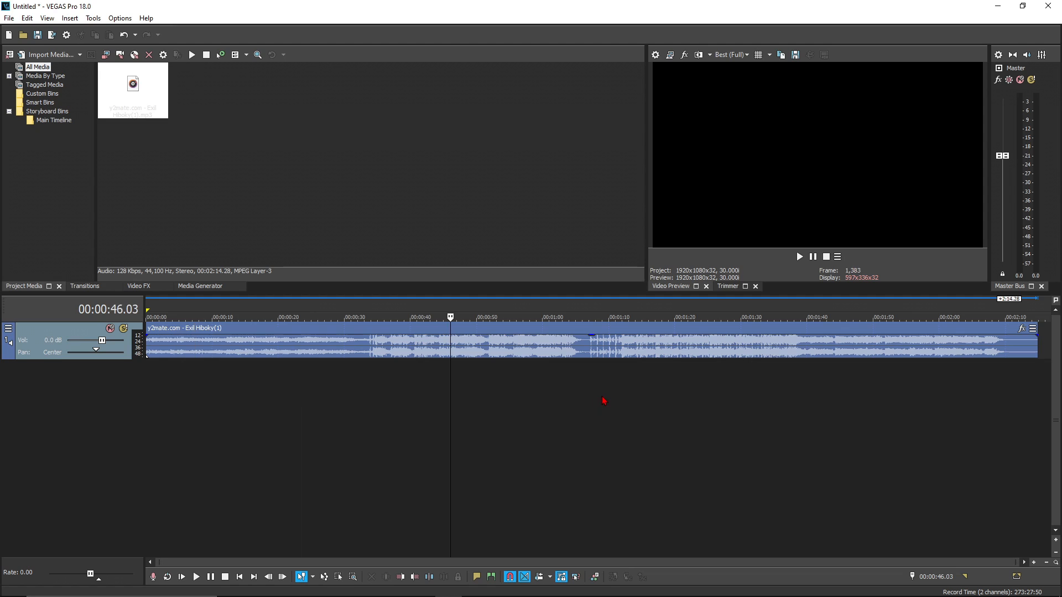
left_click(578, 393)
left_click(283, 407)
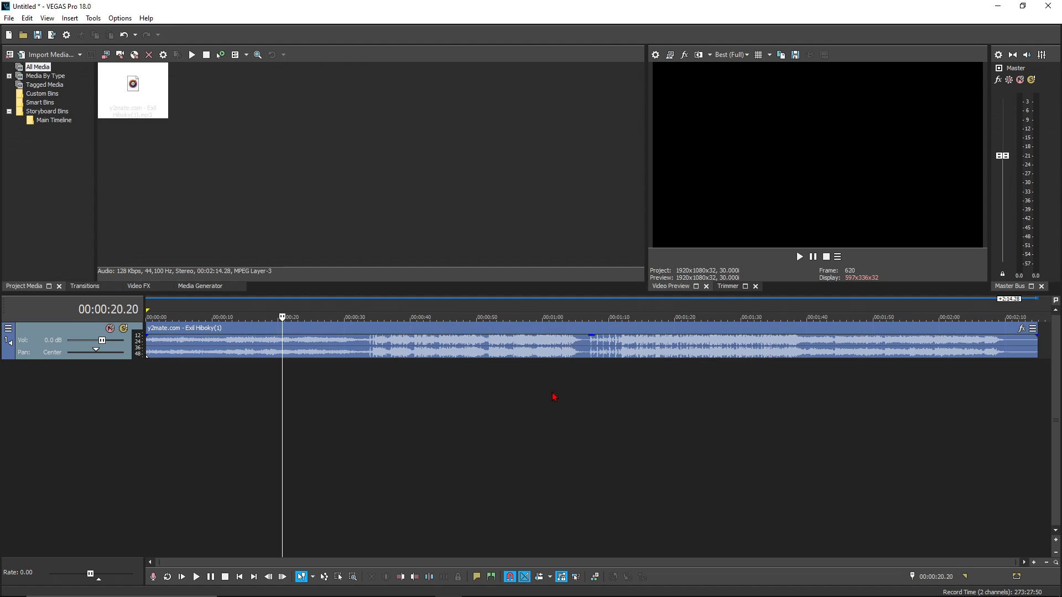
left_click(155, 352)
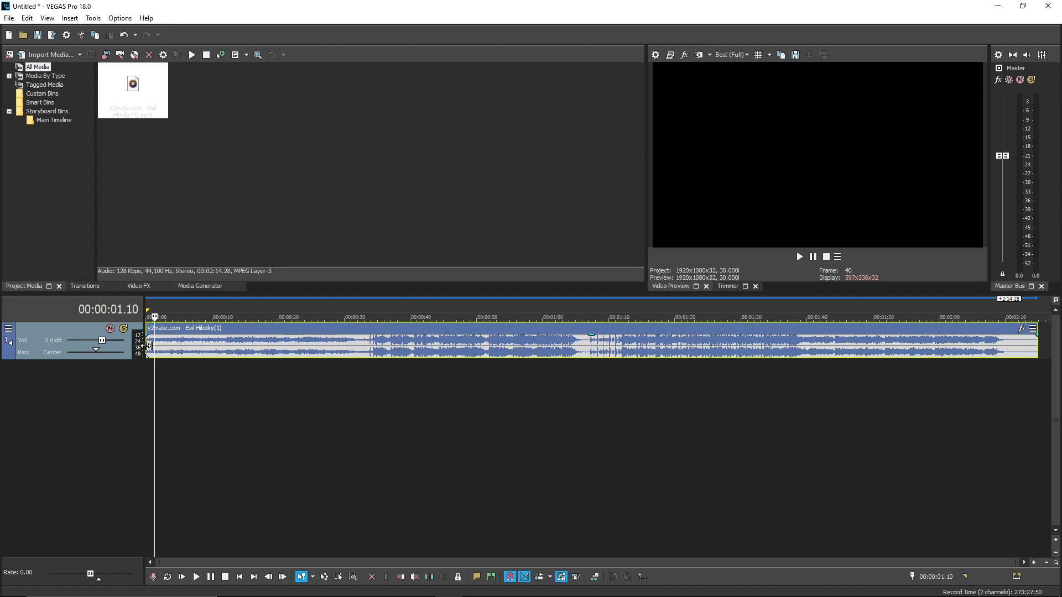
mouse_move(148, 346)
left_mouse_down()
mouse_move(693, 341)
mouse_move(148, 332)
left_mouse_up()
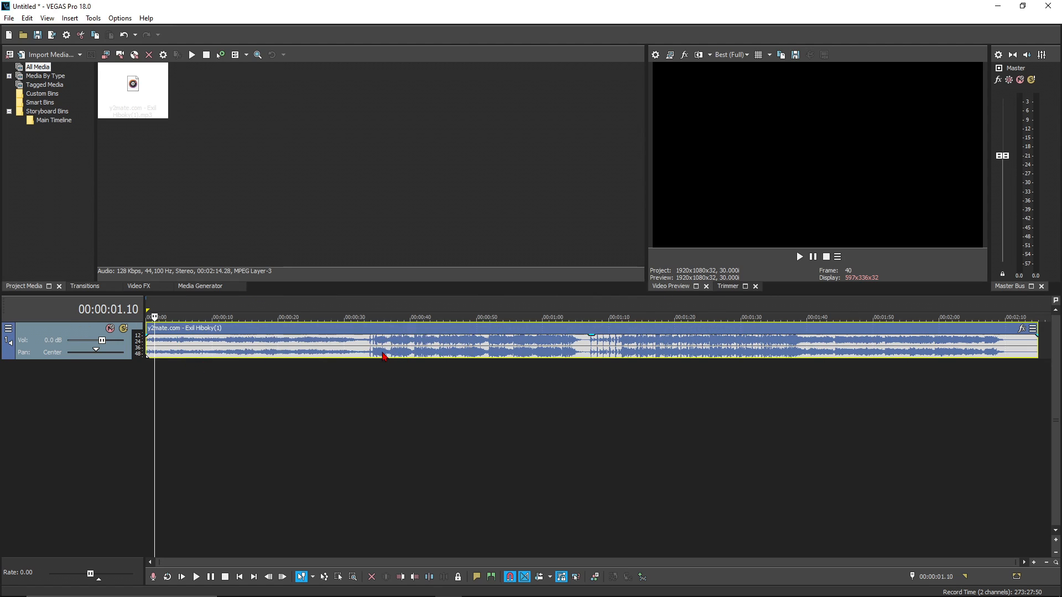
- Split the song clip at 00:00:33.09 and move the second part slightly away from the first
left_click(350, 349)
left_click(366, 354)
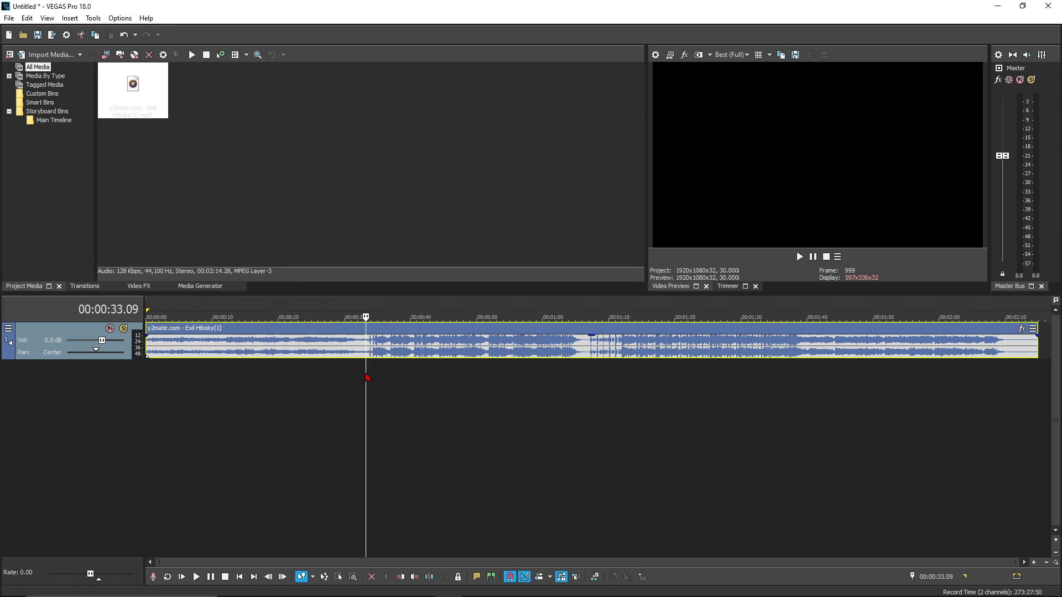
key("s")
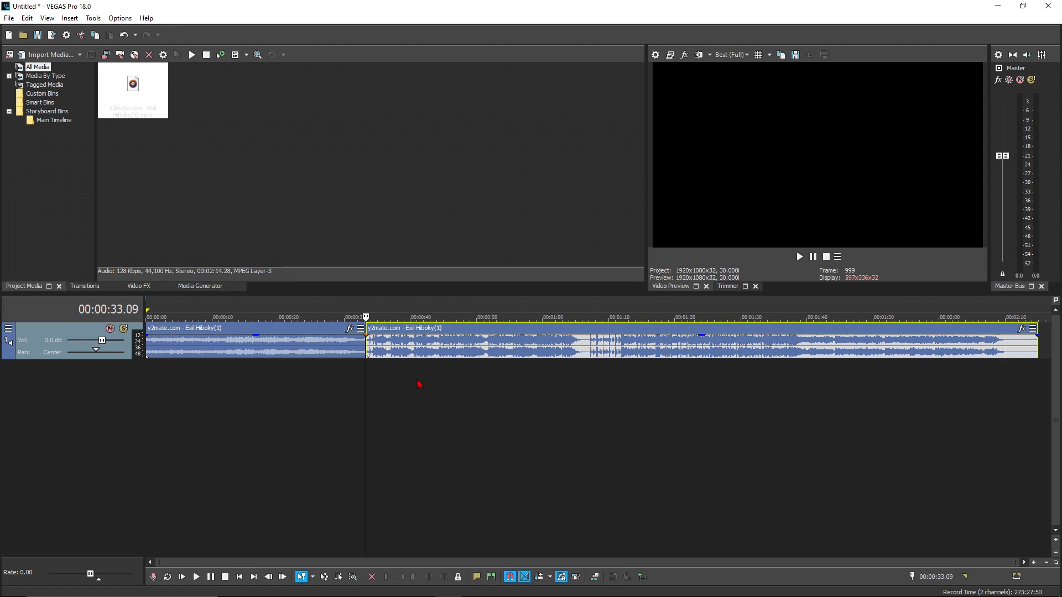
mouse_move(432, 357)
left_mouse_down()
mouse_move(571, 350)
mouse_move(447, 352)
left_mouse_up()
- Delete the first part of the split song and shift the remaining part to start at about 00:00:13.24
left_click(310, 349)
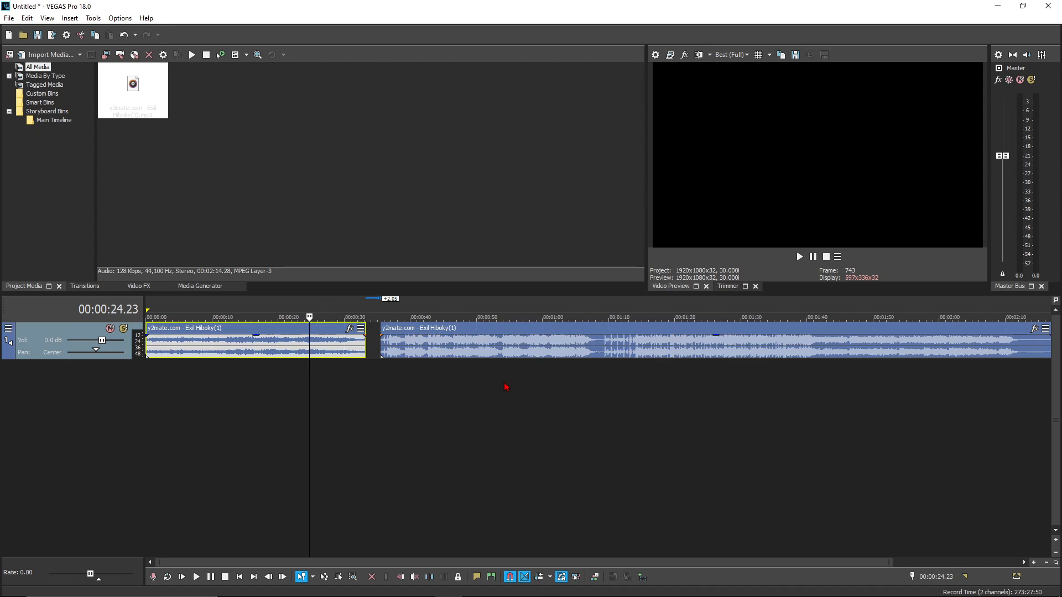
key("Delete")
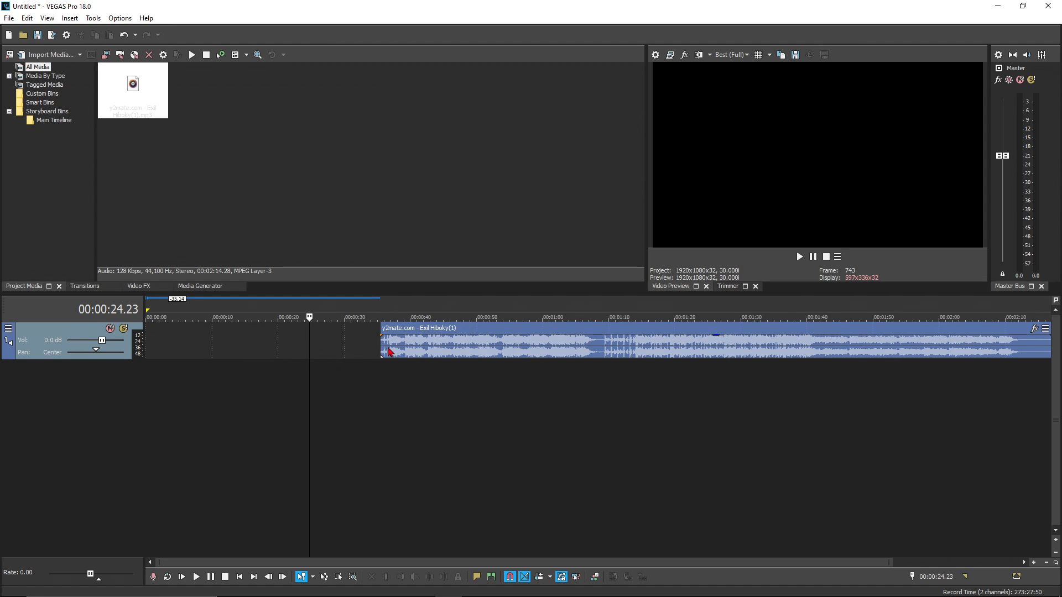
left_click_drag(489, 348, 346, 354)
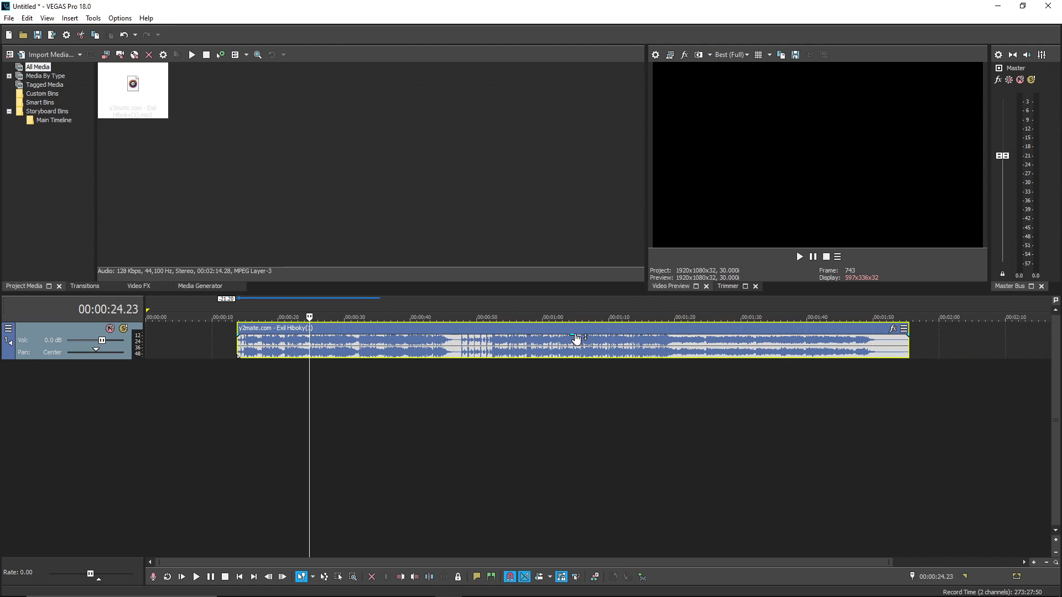
- Try a fade-in and a fade-out on the song clip, and remove both fades
mouse_move(577, 338)
left_mouse_down()
mouse_move(577, 362)
mouse_move(574, 333)
left_mouse_up()
left_click_drag(237, 336, 298, 338)
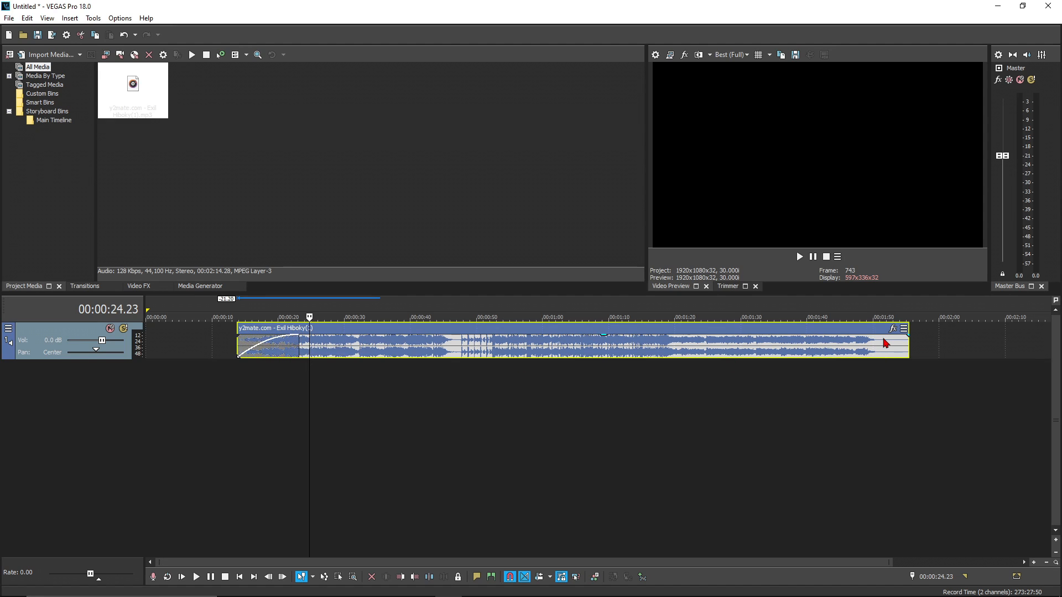
left_click_drag(909, 334, 845, 336)
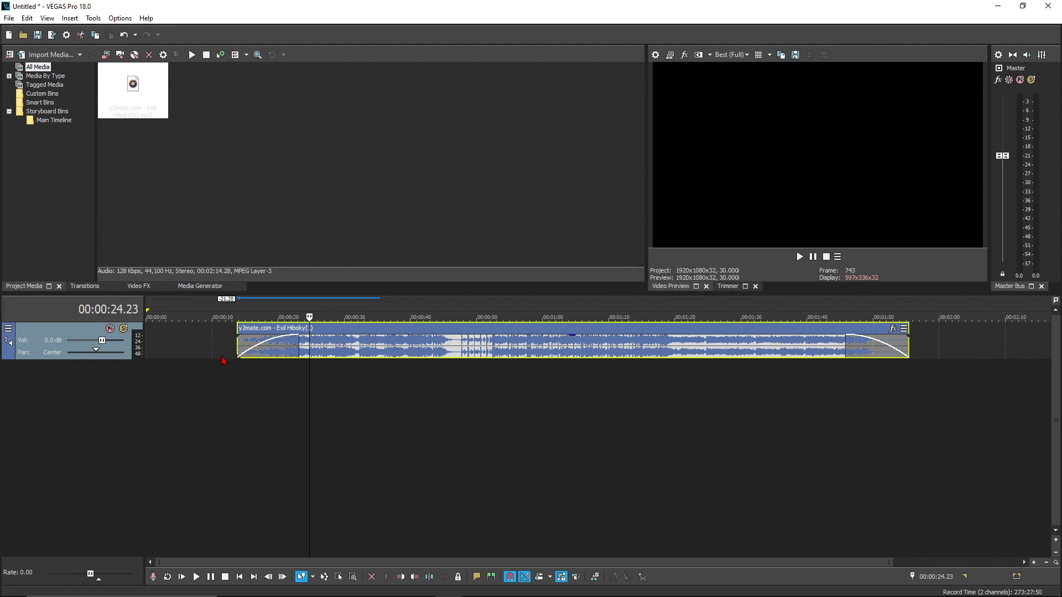
left_click_drag(298, 341, 185, 353)
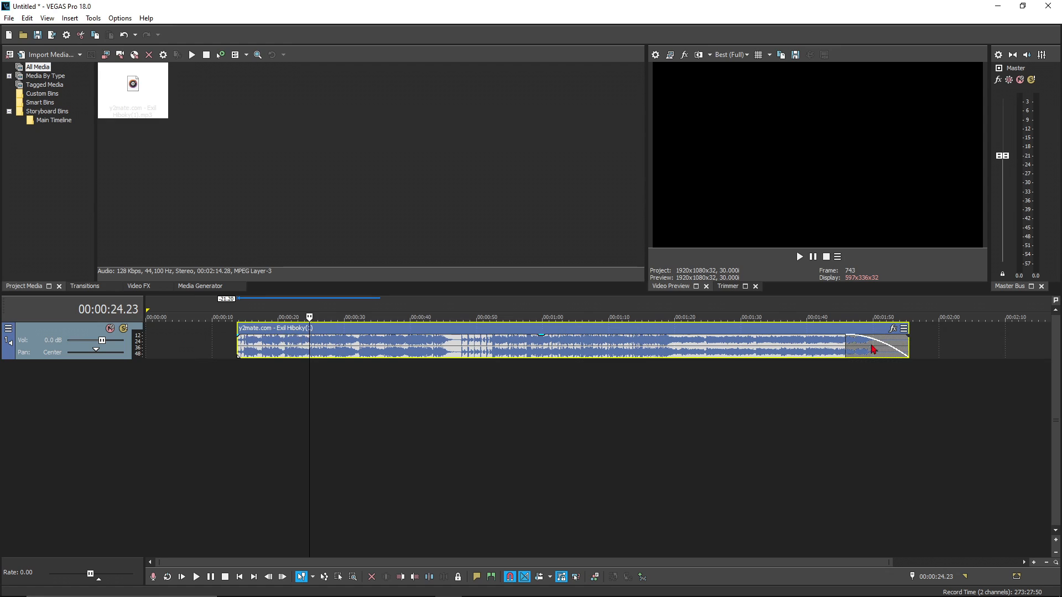
left_click_drag(845, 344, 913, 342)
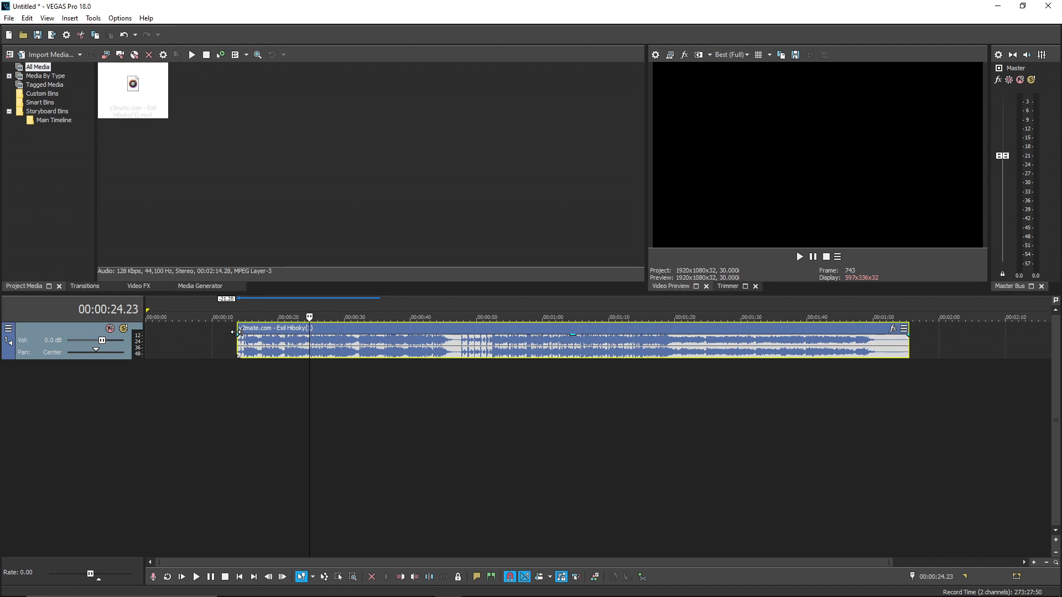
- Try a short fade-in on the song clip, remove it, and play the clip's opening without a fade
left_click_drag(236, 334, 273, 336)
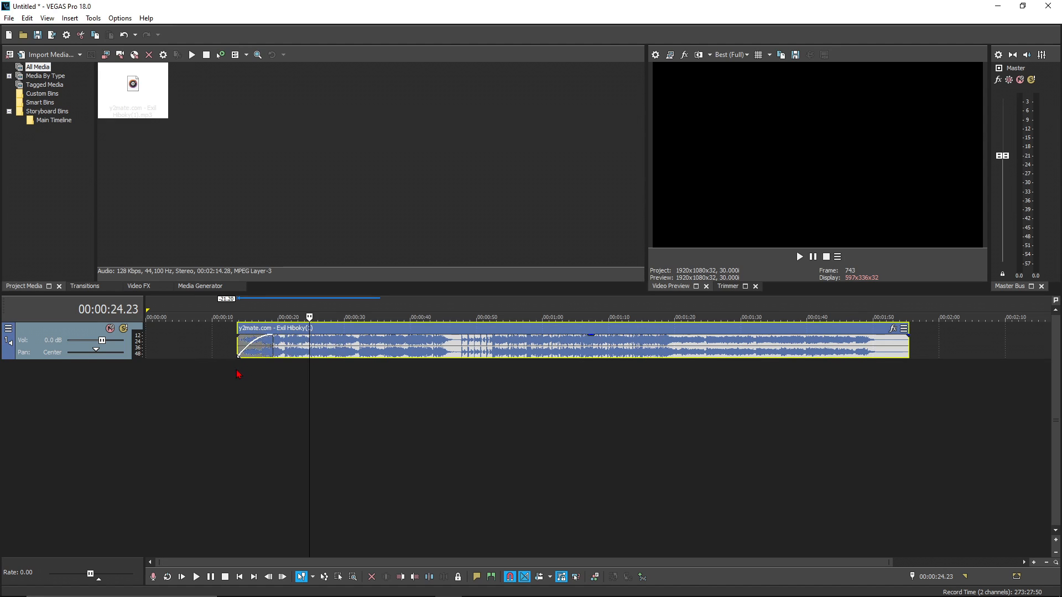
left_click(238, 375)
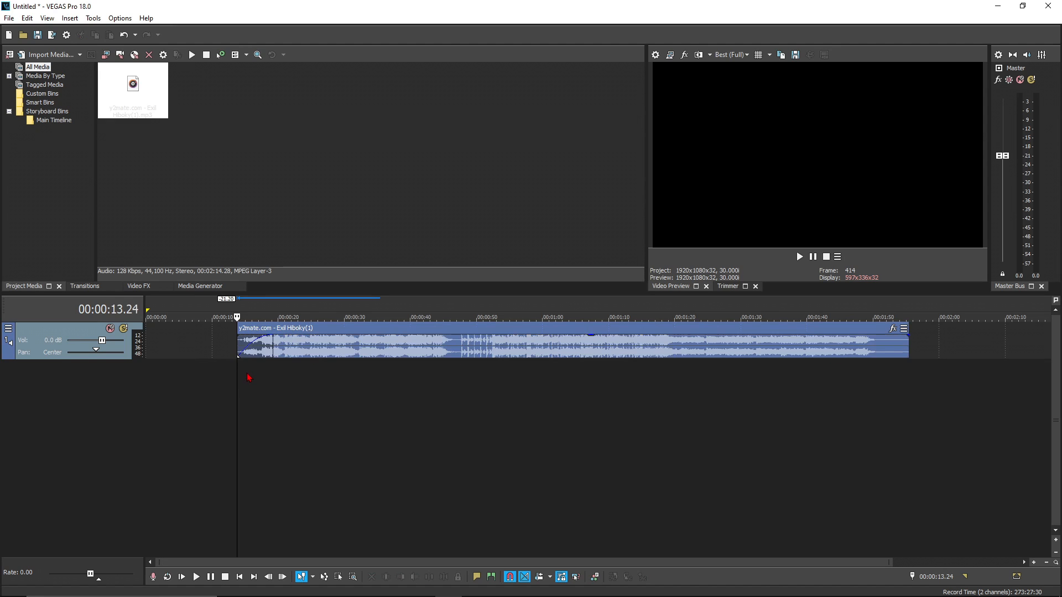
left_click(270, 348)
key("space")
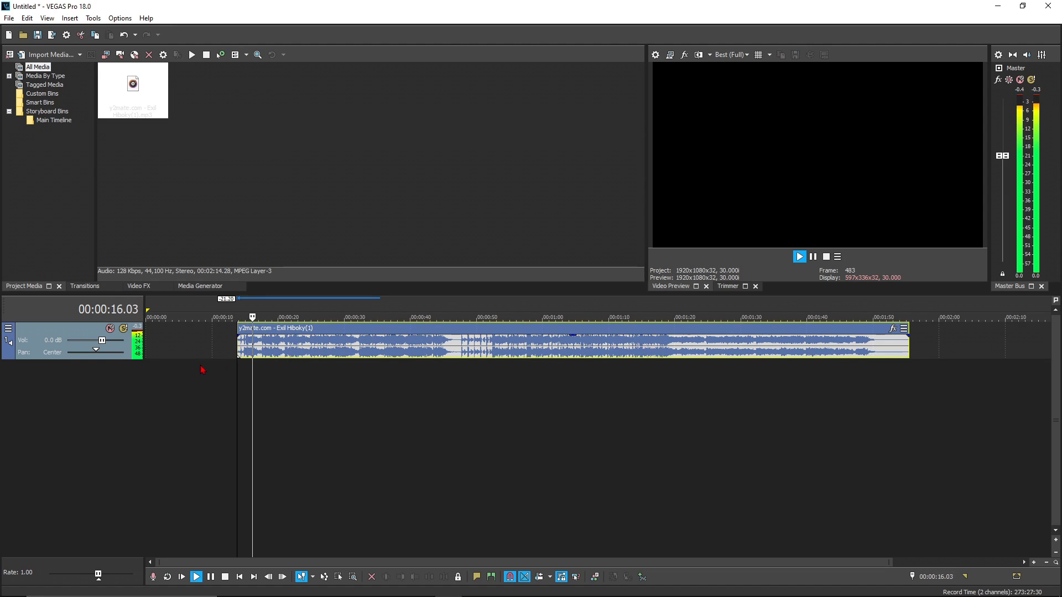
key("space")
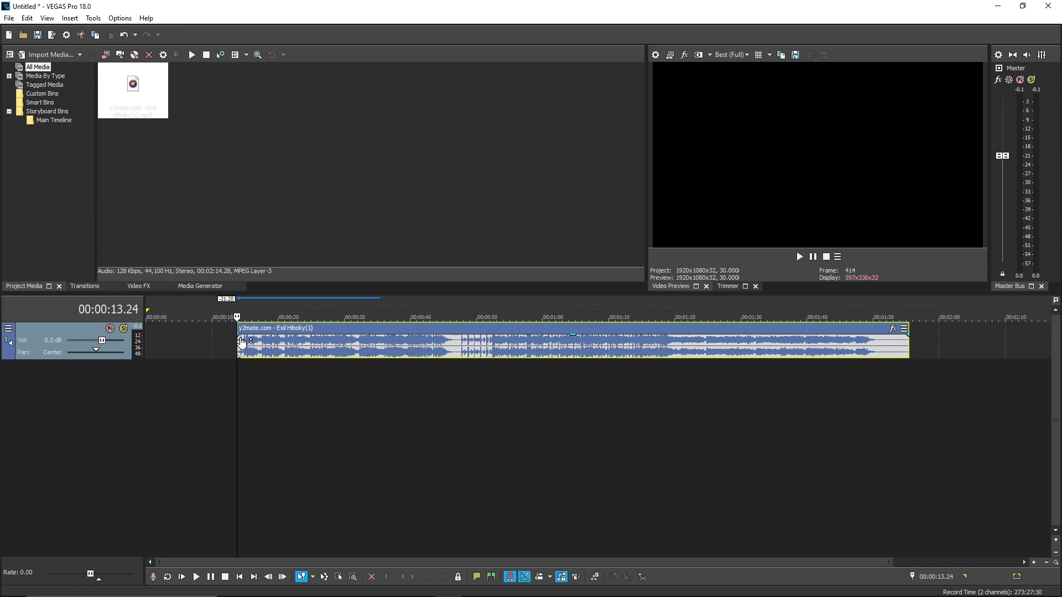
- Try a longer fade-in on the song clip, listen to its opening, and remove the fade
left_click_drag(242, 341, 353, 346)
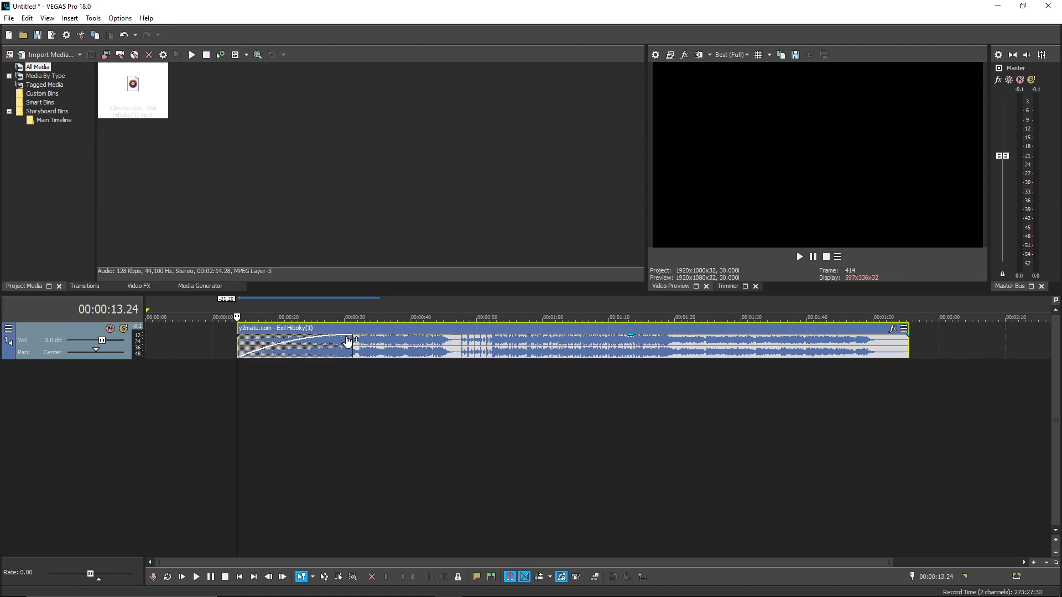
key("space")
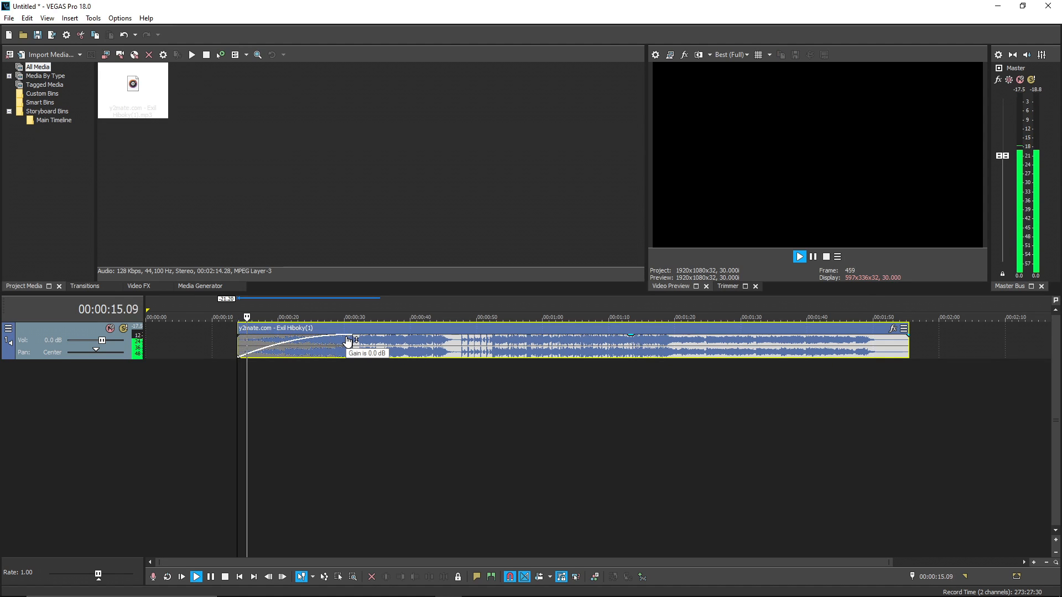
key("space")
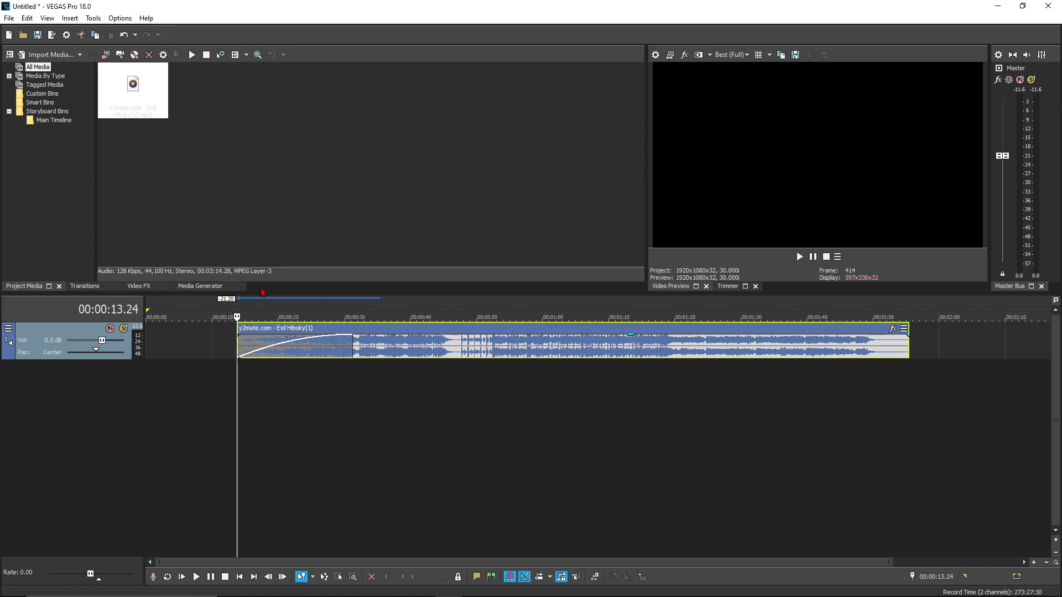
left_click_drag(350, 347, 197, 351)
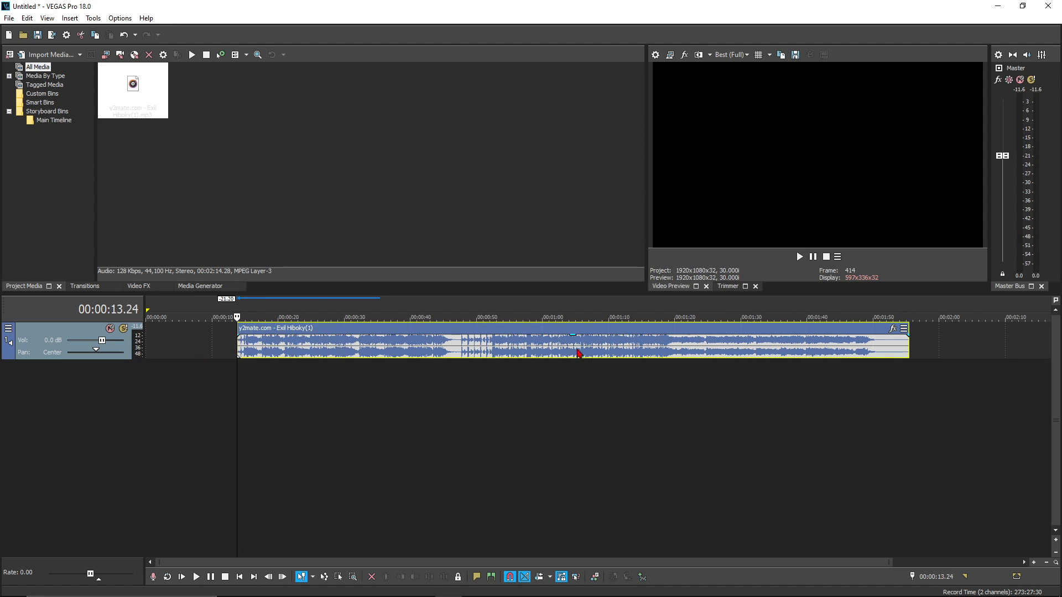
- Move the song clip to the start of the timeline, and try undoing and redoing the recent edits
left_click_drag(433, 354, 340, 357)
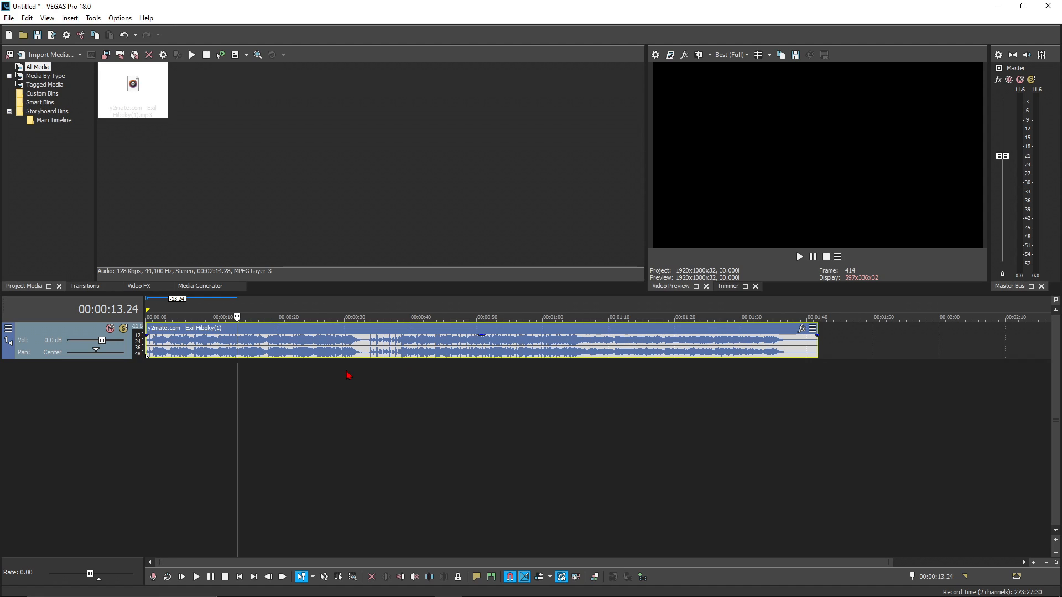
key("ctrl+z")
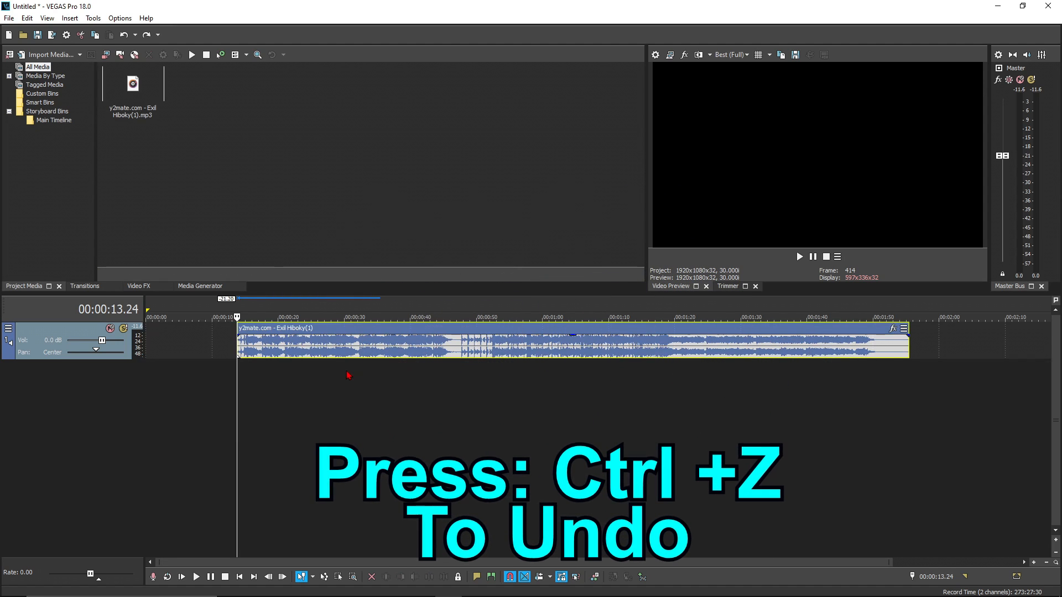
key("ctrl+z")
key("ctrl+z")
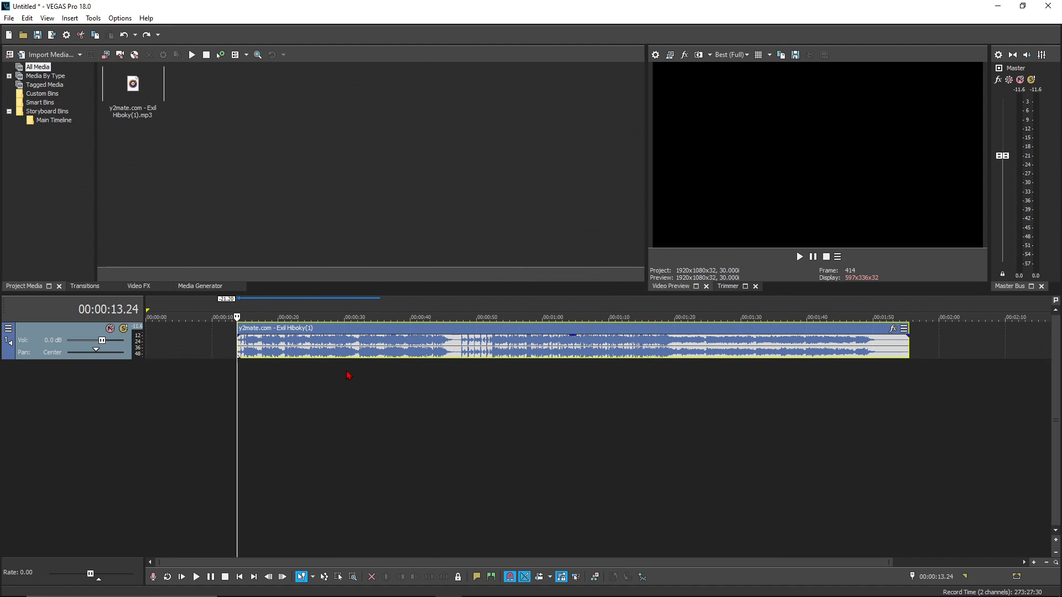
key("ctrl+y")
key("ctrl+y")
key("ctrl+z")
key("ctrl+z")
key("ctrl+z")
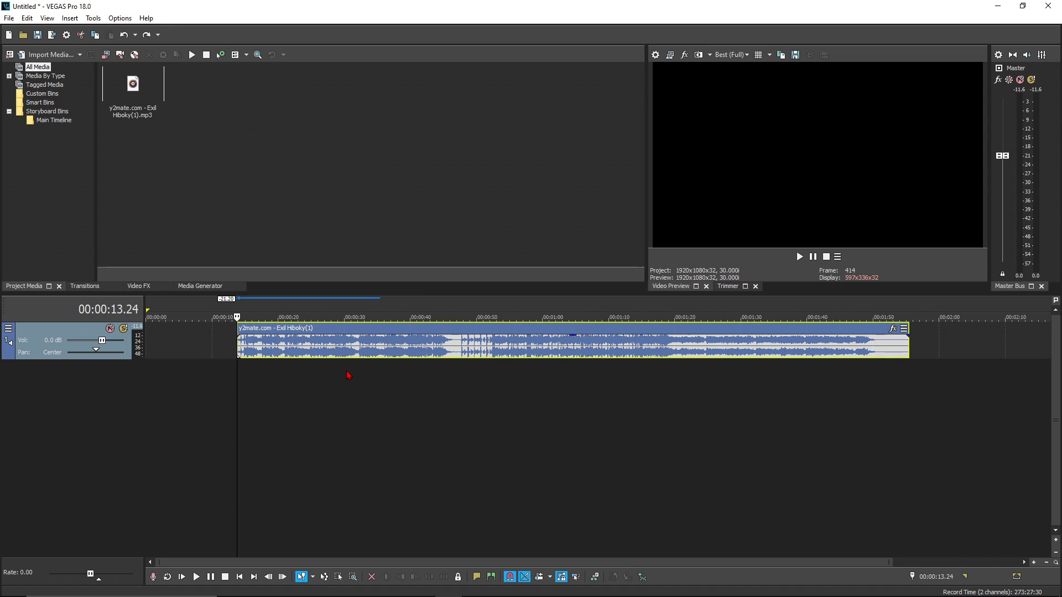
- Undo the earlier edits back to the full, unsplit song at the start of the timeline
key("ctrl+z")
key("ctrl+z")
key("ctrl+z")
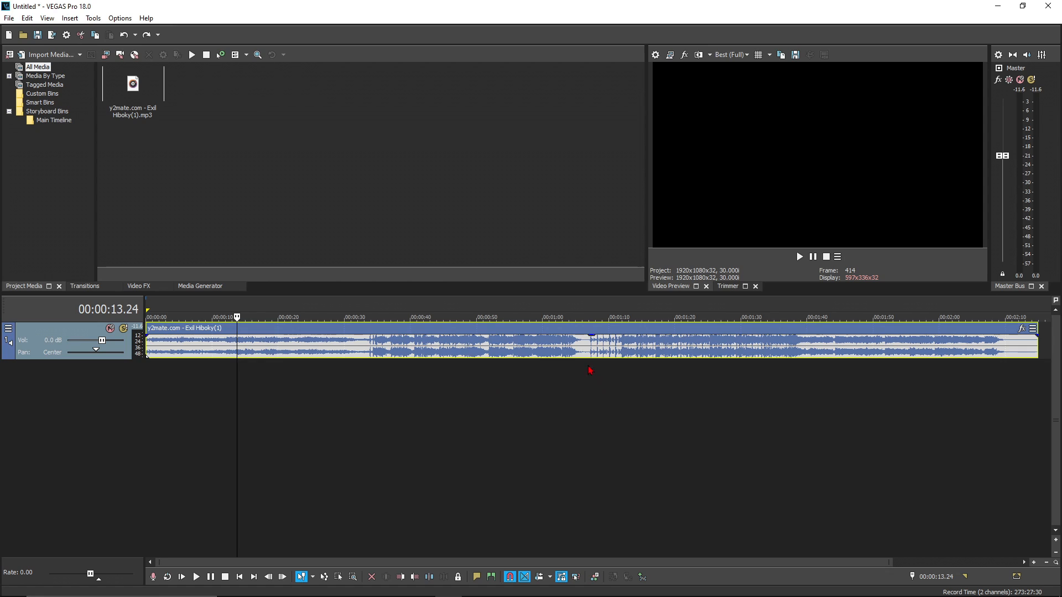
- Trim the song's start to the quiet gap at 00:01:05.28 and move the remainder to the start of the timeline
left_click(583, 349)
left_click(581, 346)
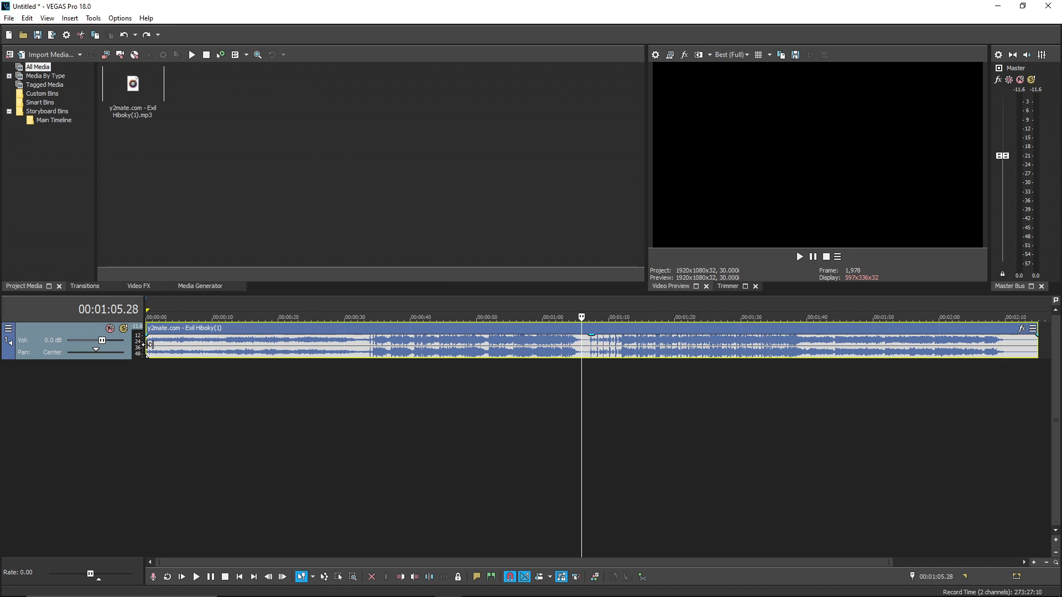
left_click_drag(147, 347, 182, 356)
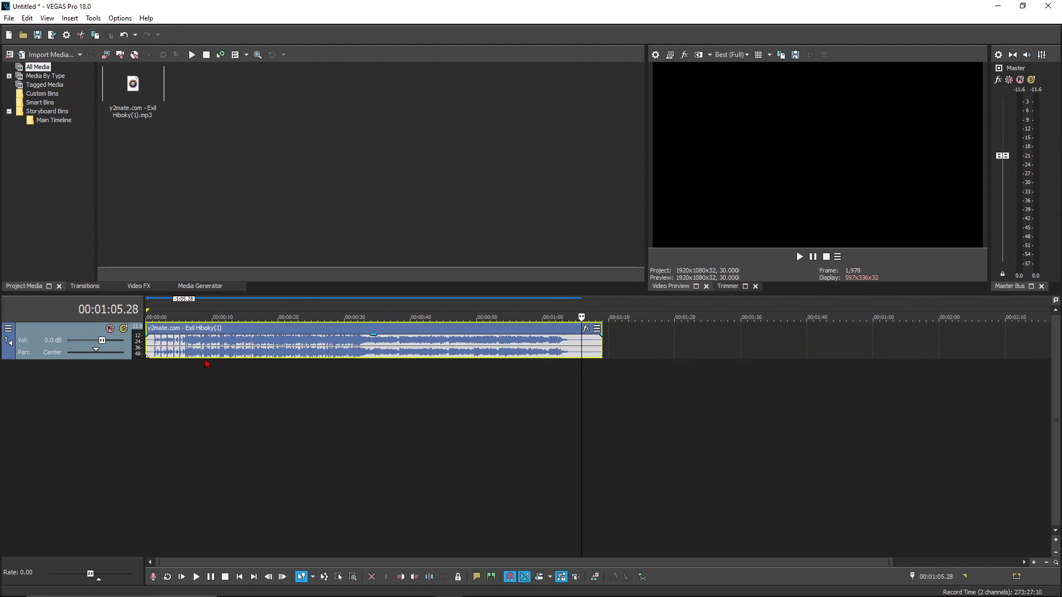
- Listen for the cut point near the song's opening, split the clip at 00:00:06.26, and delete everything after it
left_click(201, 363)
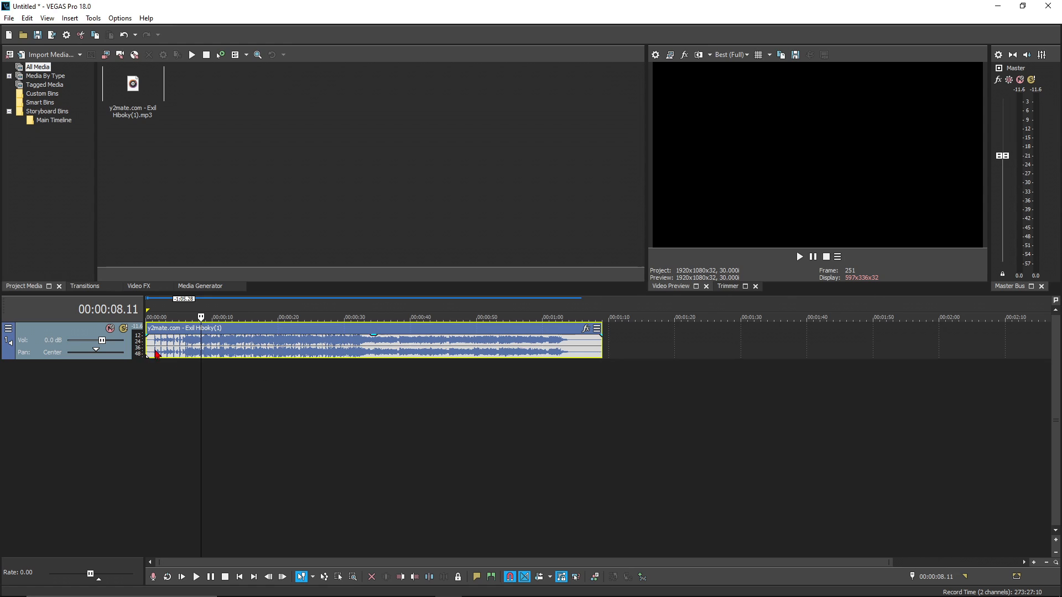
left_click(188, 372)
key("space")
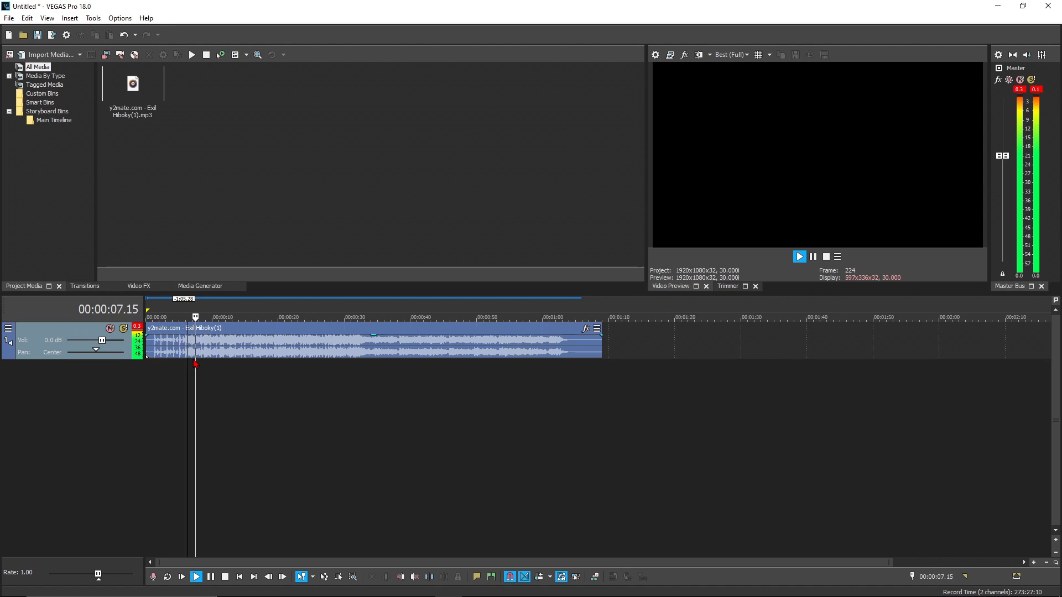
key("space")
left_click(161, 356)
key("space")
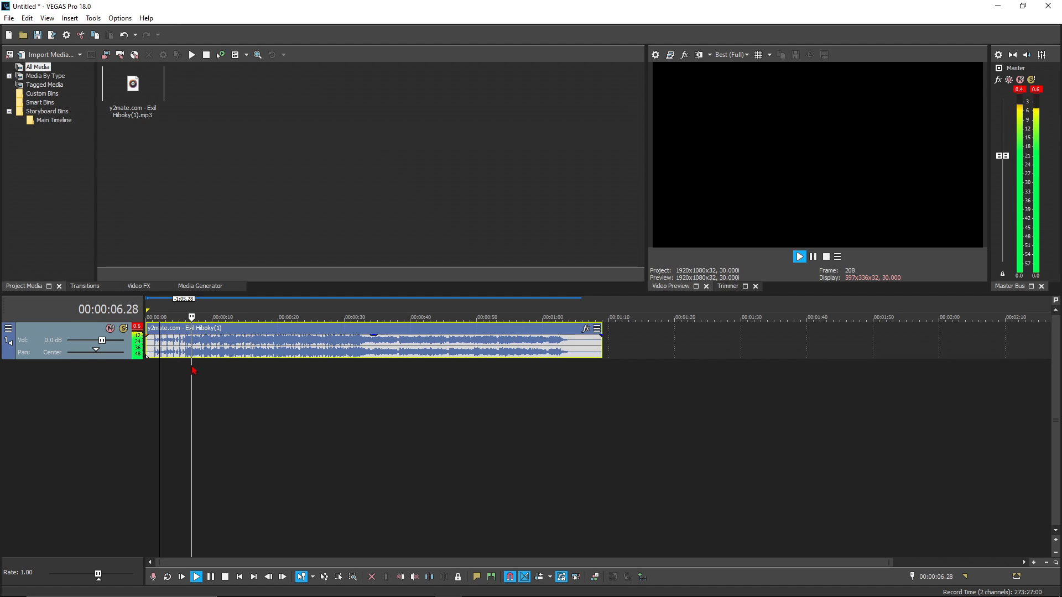
left_click(195, 375)
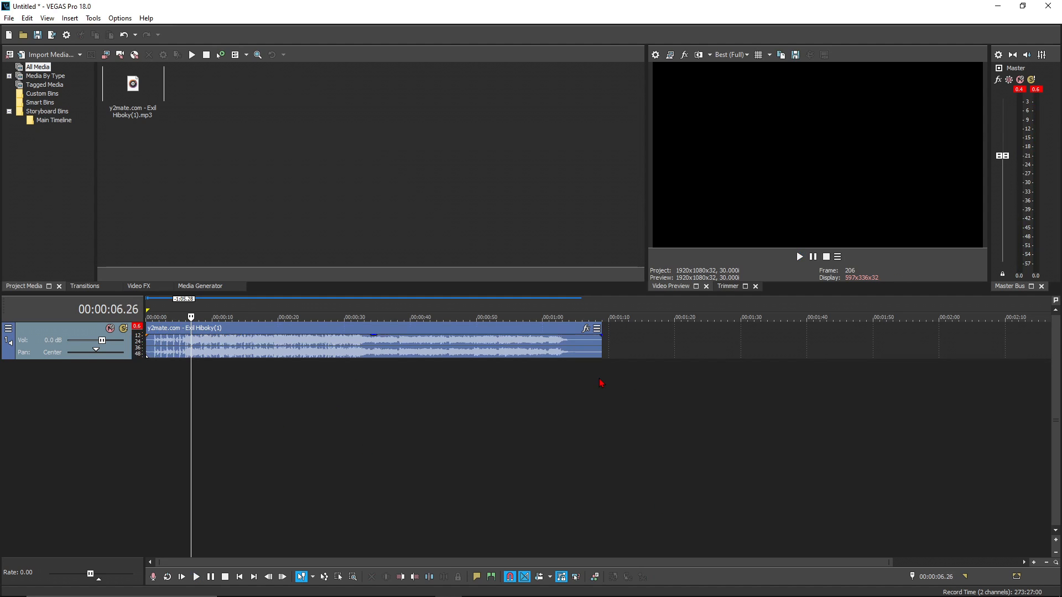
key("s")
left_click(353, 353)
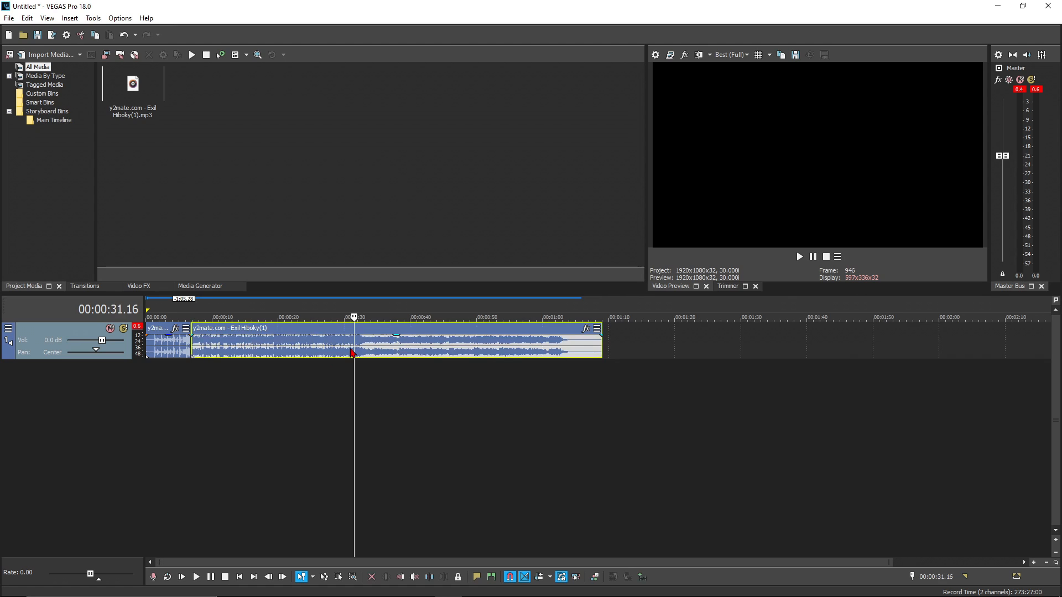
key("Delete")
left_click(155, 381)
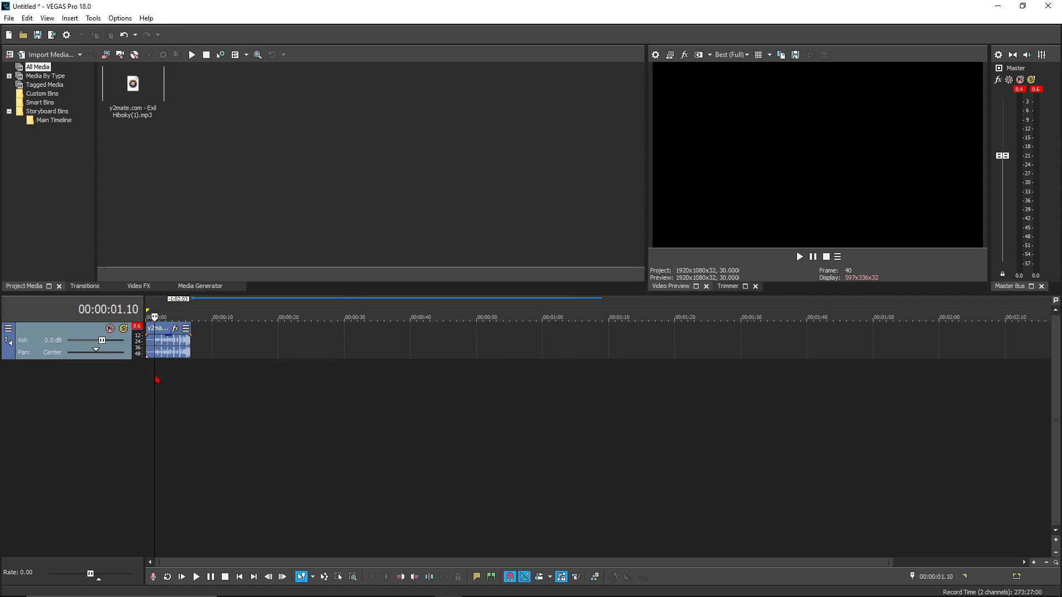
- Play the trimmed song from 00:00:01.10 and drop five markers on the beats between about 4 and 6 seconds
scroll(157, 381, "up", 5)
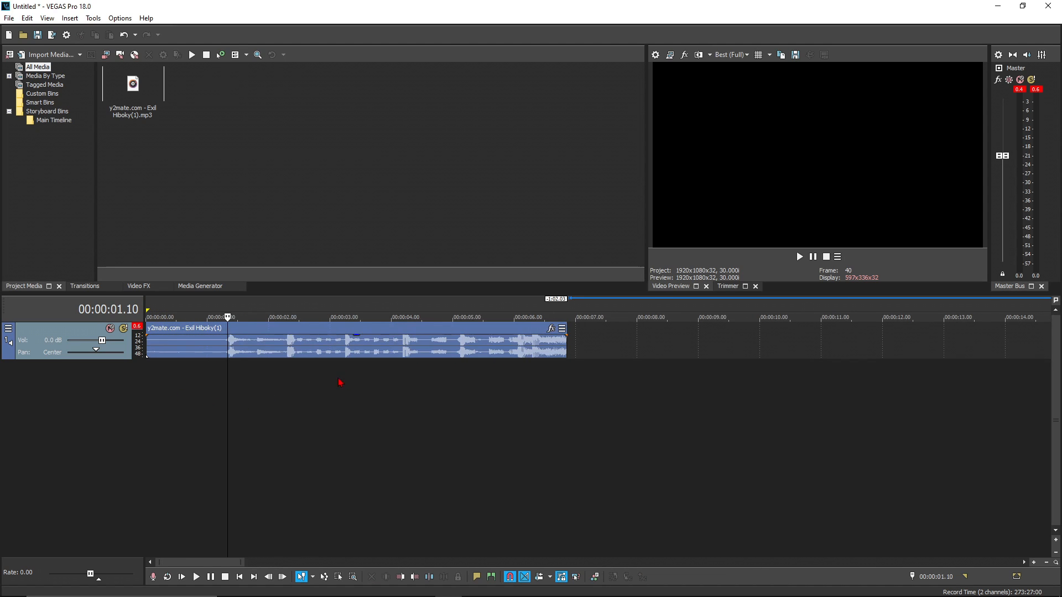
scroll(423, 390, "down", 3)
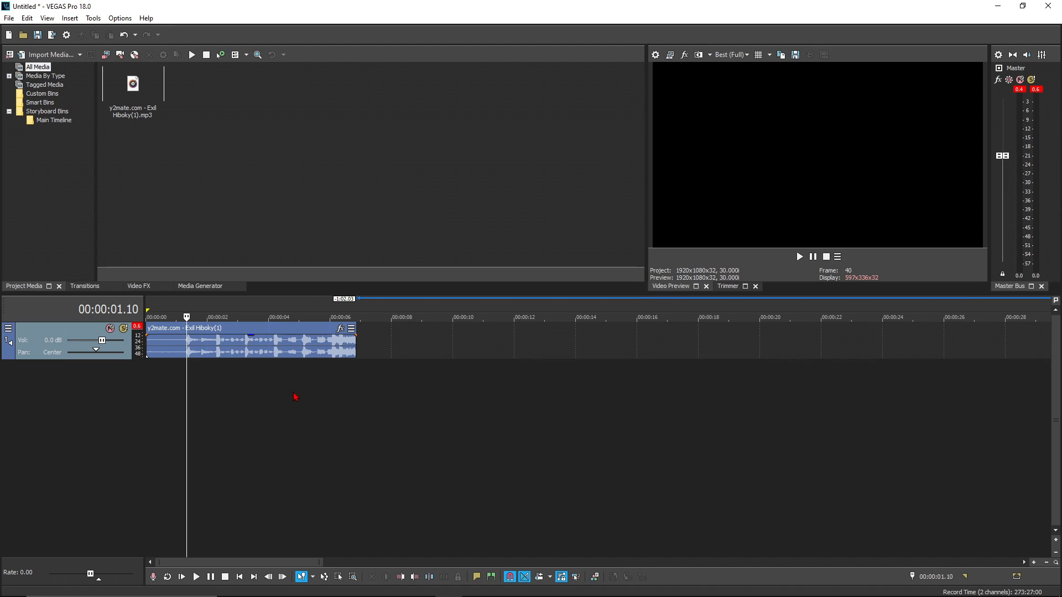
key("space")
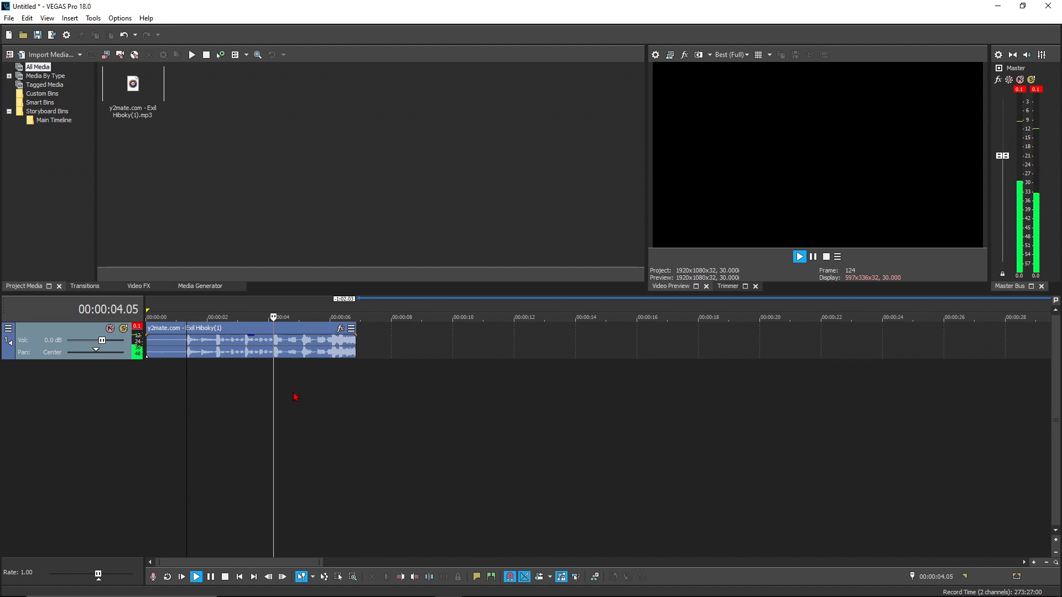
key("space")
key("space")
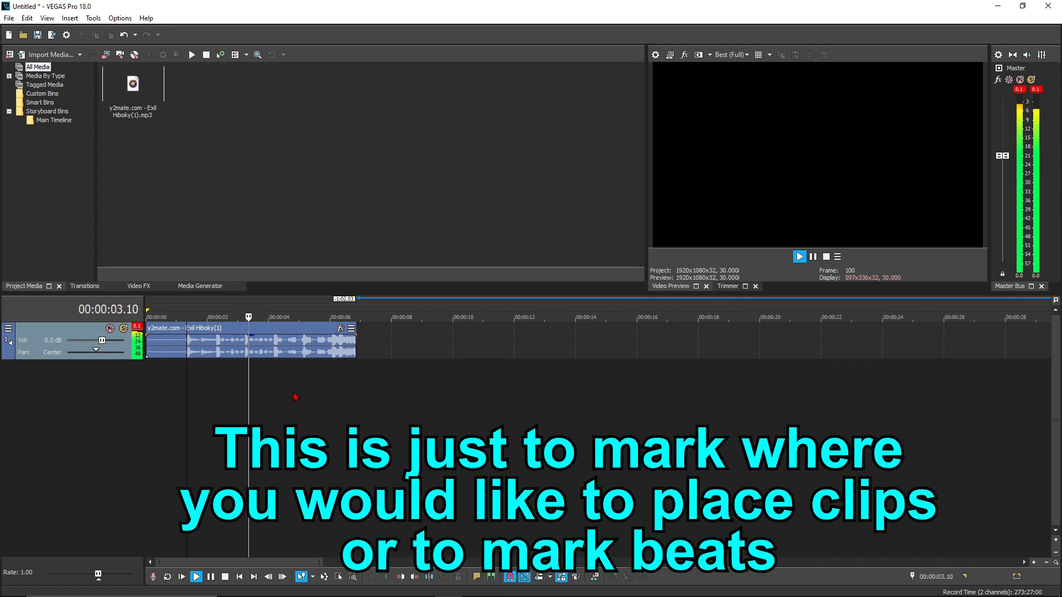
key("m")
key("m")
key("m")
key("m")
key("m")
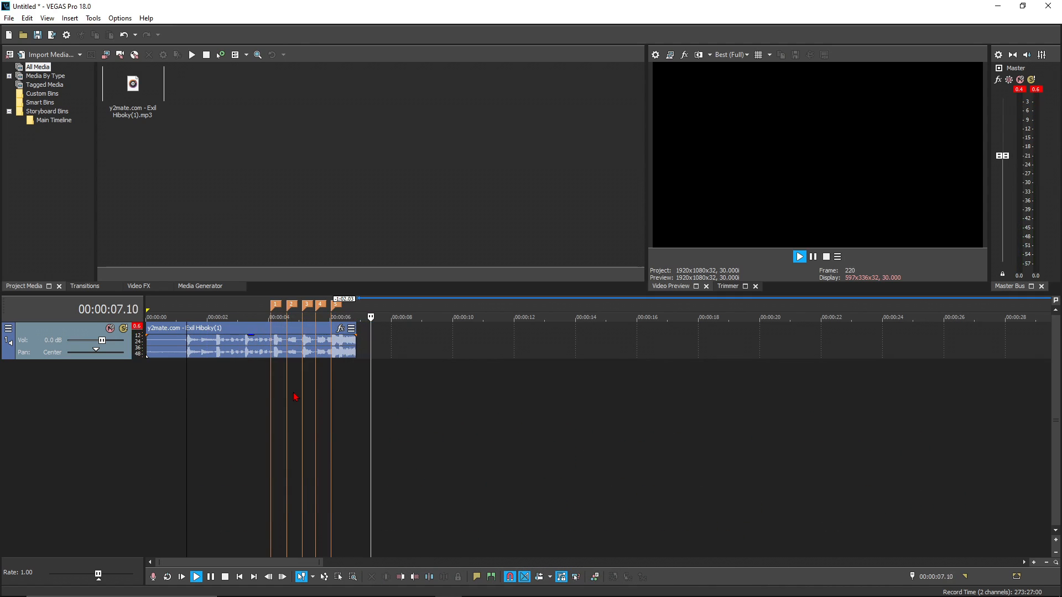
key("space")
- Move the fifth marker to the start of the beat just after 00:00:06.00
scroll(332, 387, "up", 5)
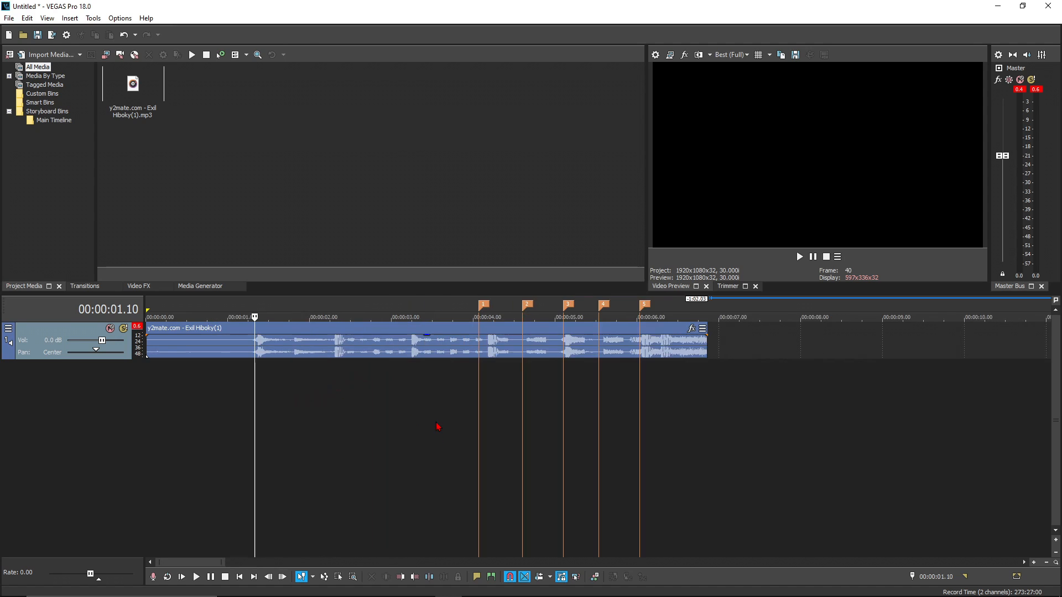
scroll(581, 416, "down", 1)
left_click_drag(650, 308, 648, 307)
scroll(649, 383, "up", 4)
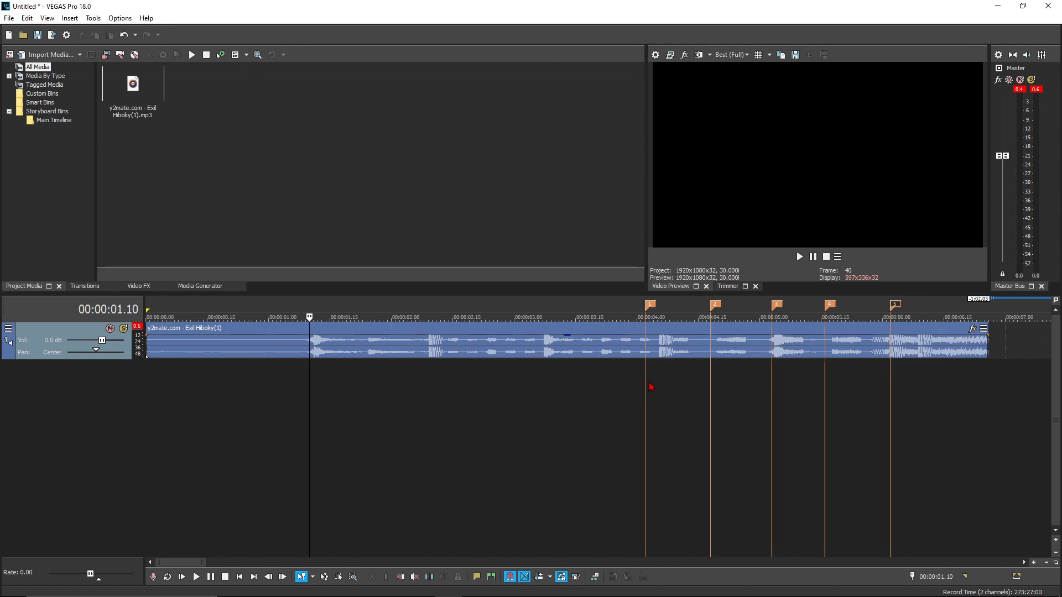
scroll(888, 384, "down", 5)
left_click(642, 410)
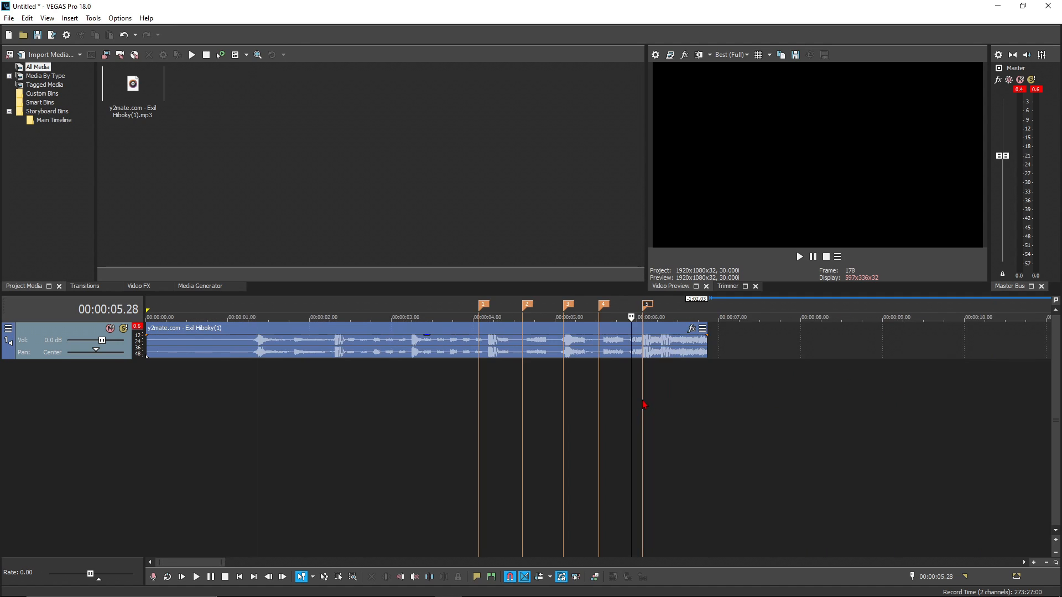
scroll(656, 392, "up", 6)
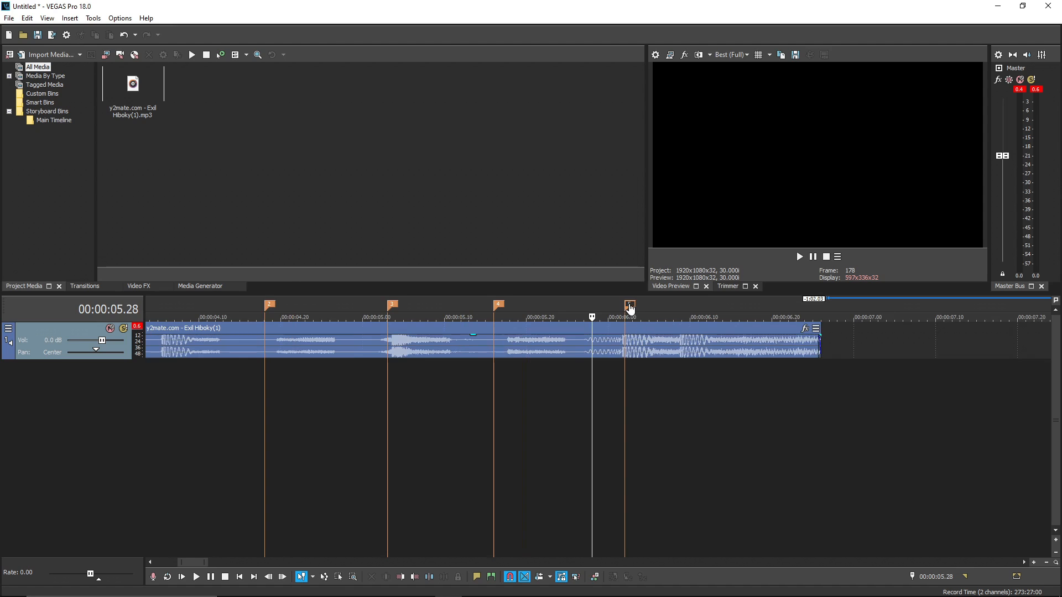
left_click_drag(631, 307, 617, 304)
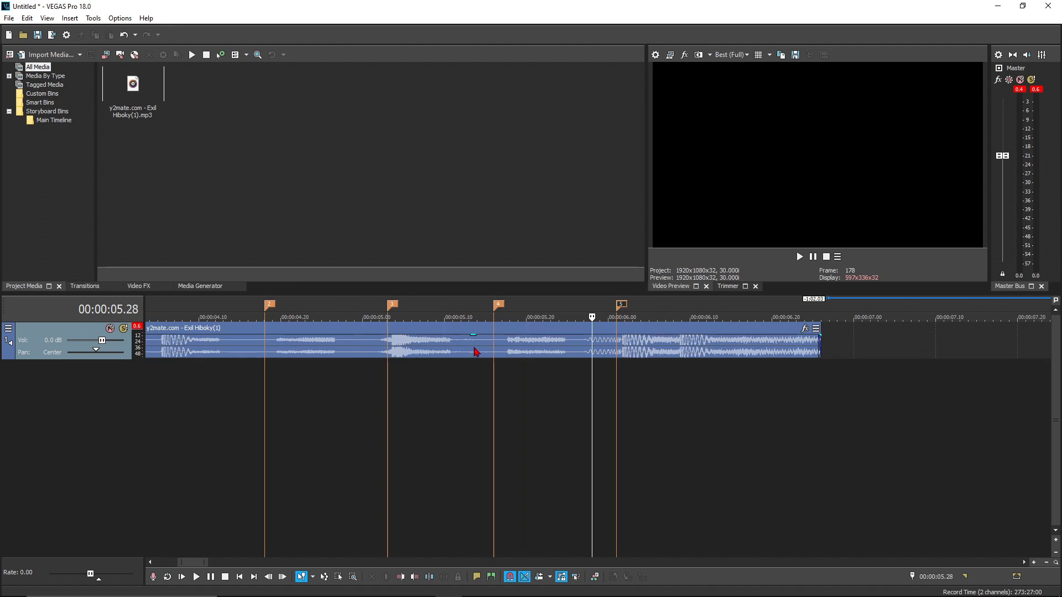
- Move the fourth marker to the start of its beat at about 00:00:05.17, keeping the song on its original track
left_click(510, 368)
left_click_drag(495, 310, 509, 311)
left_click(529, 404)
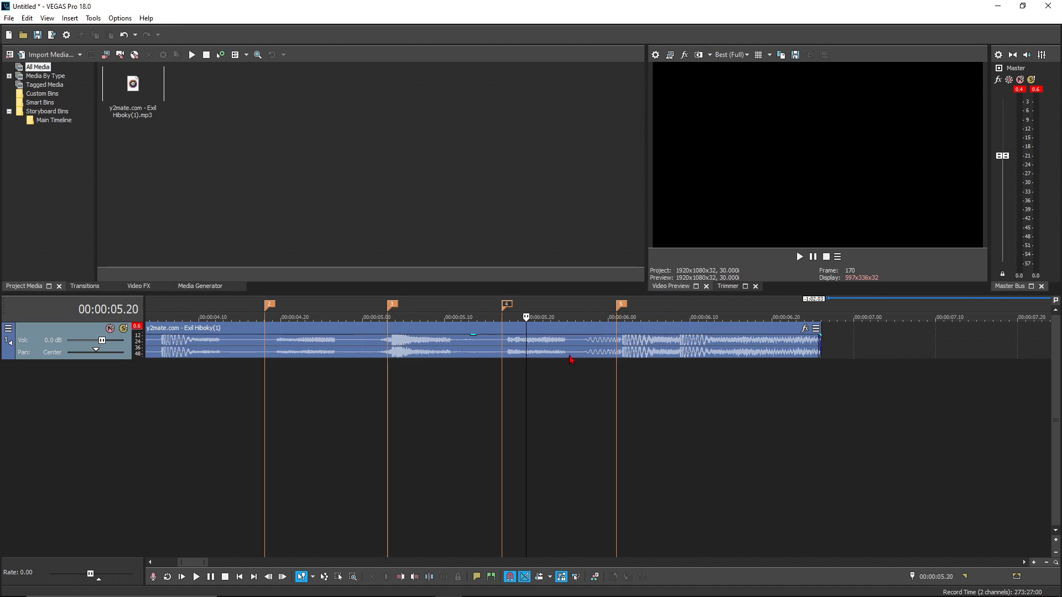
left_click_drag(571, 359, 525, 393)
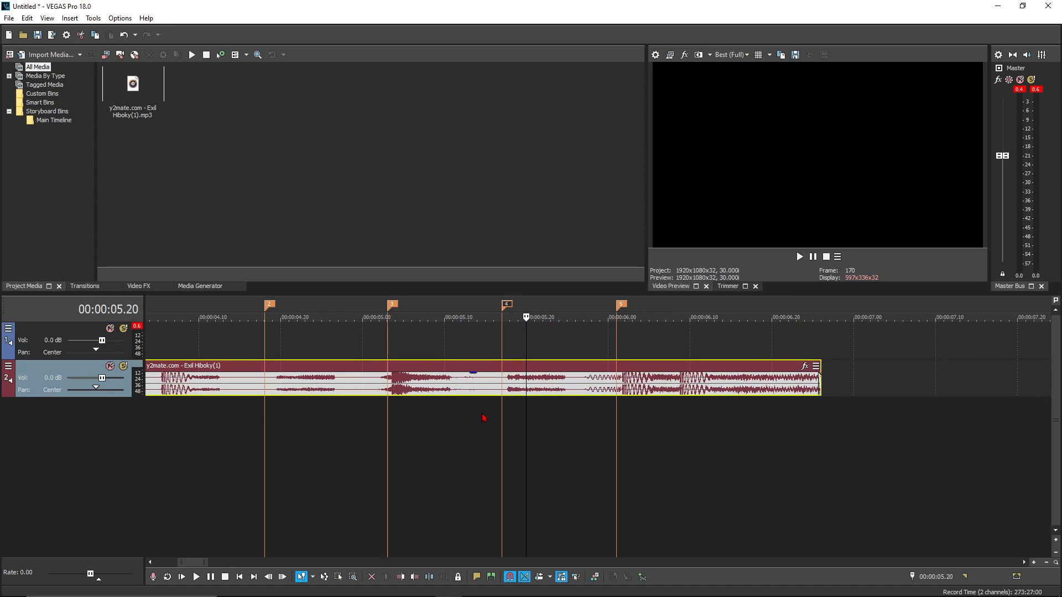
key("ctrl+z")
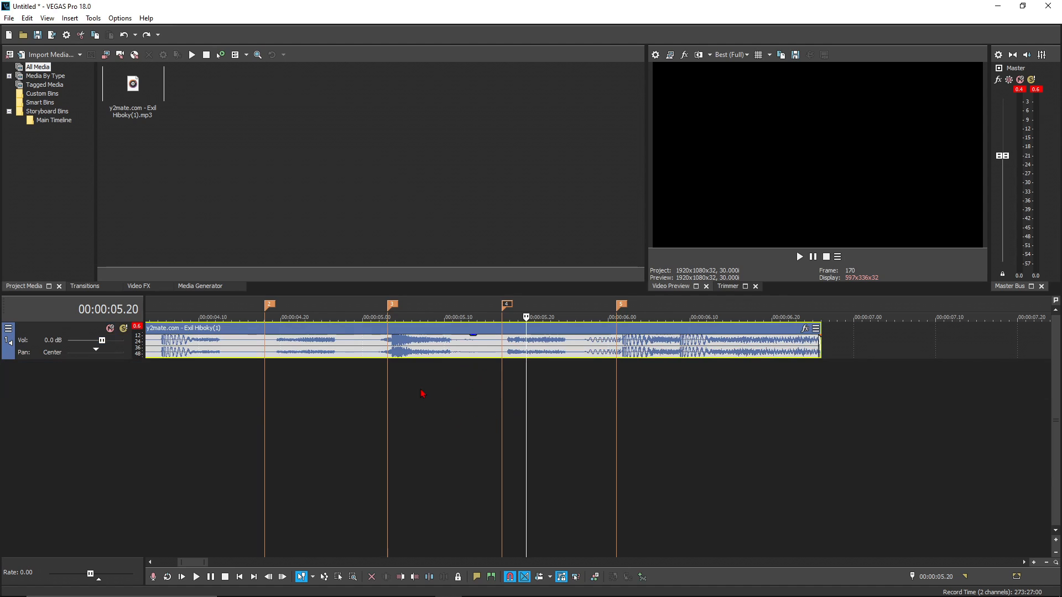
- Try to nudge the third marker on the beat near 00:00:05.03
left_click(510, 373)
left_click(393, 378)
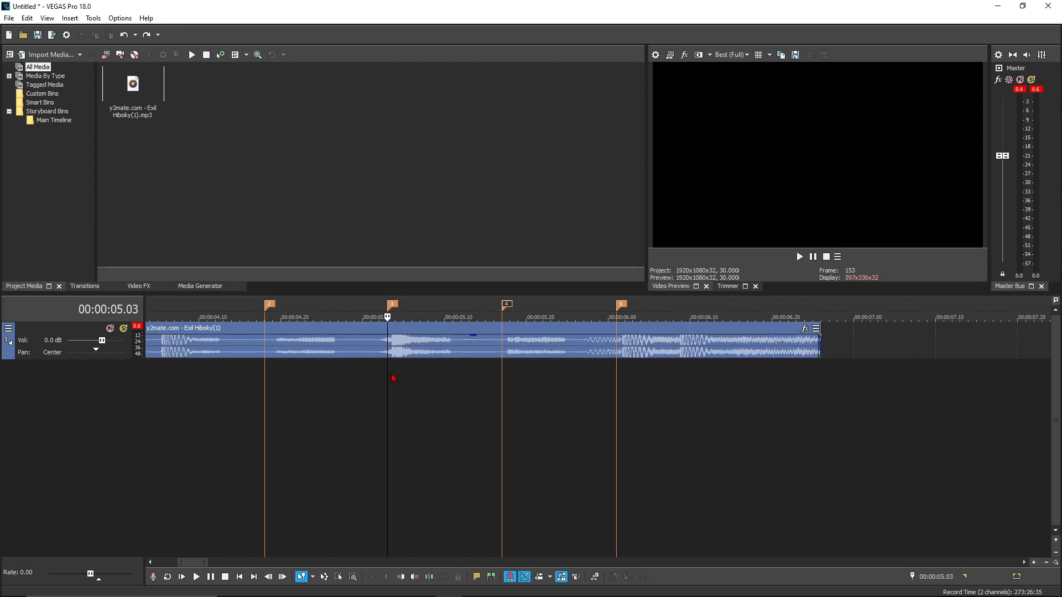
left_click_drag(387, 307, 395, 311)
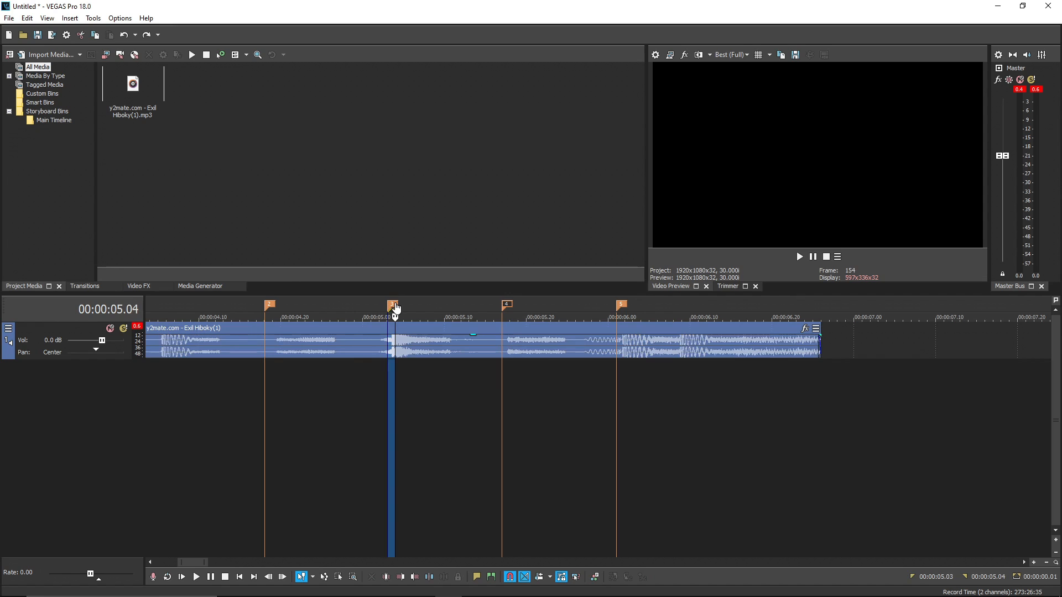
left_click(380, 386)
left_click(367, 308)
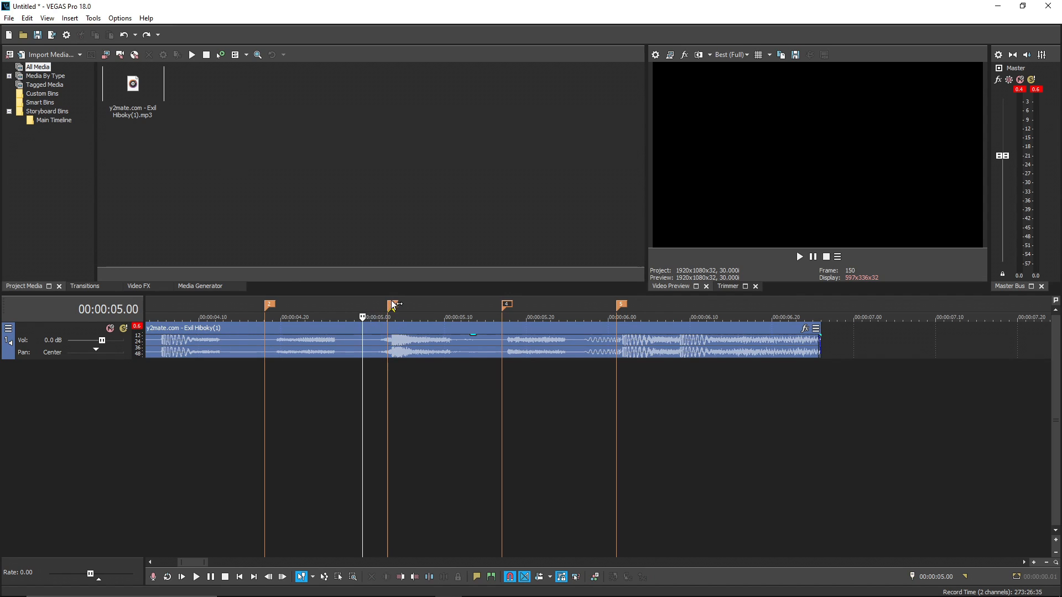
left_click_drag(393, 308, 393, 307)
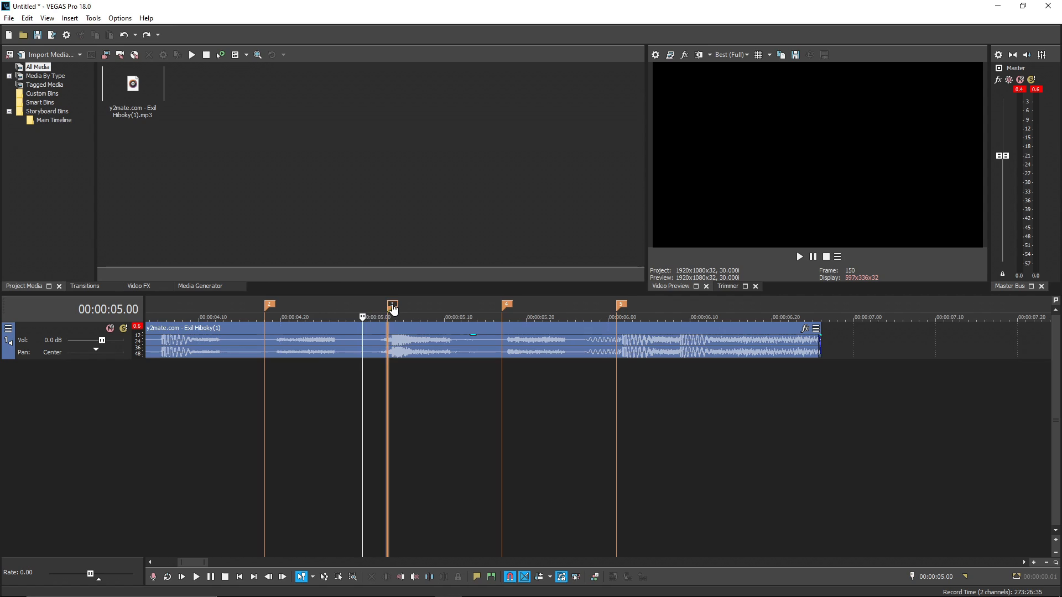
left_click(430, 429)
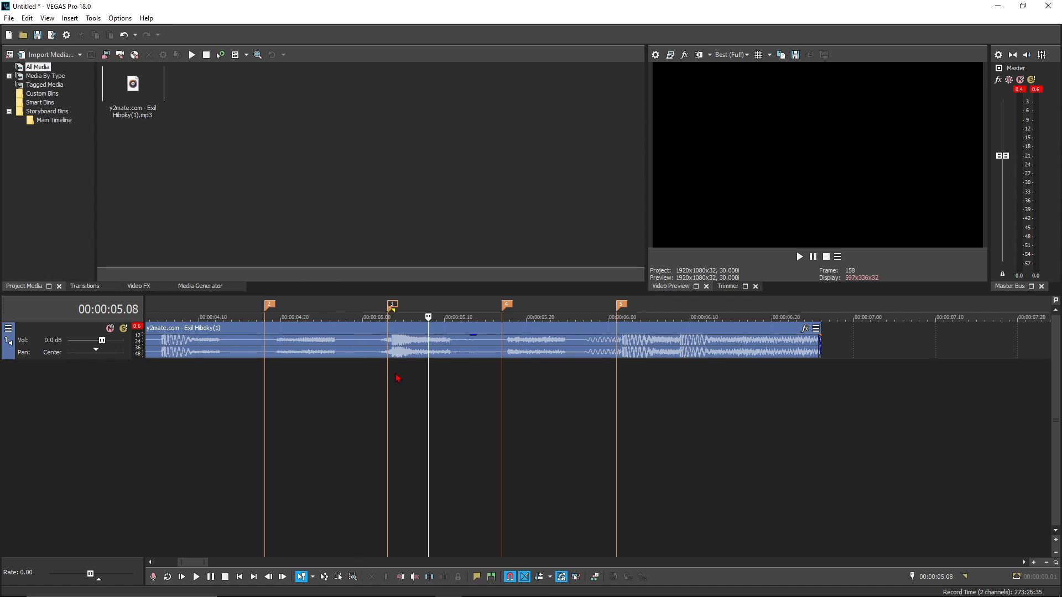
- Move the second marker to the start of its beat at about 00:00:04.19
mouse_move(268, 311)
left_mouse_down()
mouse_move(257, 312)
mouse_move(277, 310)
left_mouse_up()
left_click(281, 302)
left_click(291, 300)
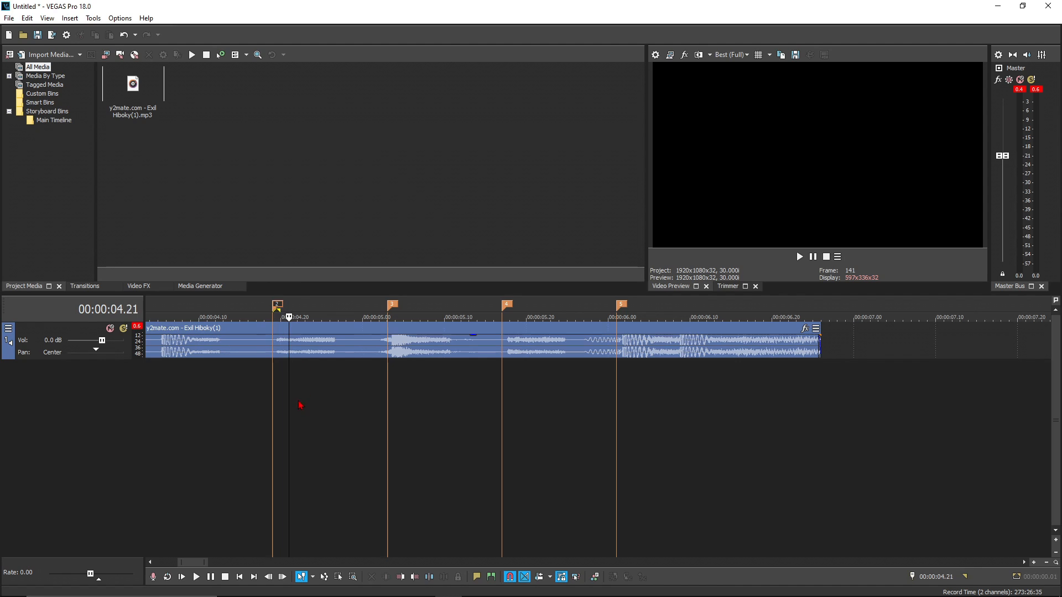
left_click(259, 425)
- Move the first marker onto its beat at about 00:00:04.05, and play back the marked section to check the timing
scroll(261, 430, "down", 5)
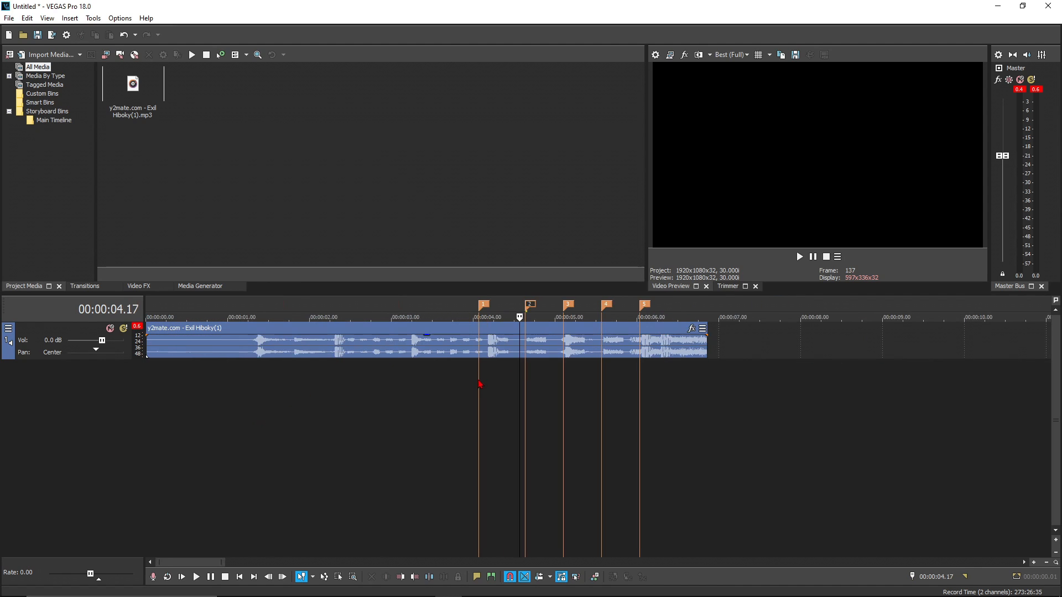
left_click_drag(481, 301, 487, 303)
left_click(463, 443)
key("space")
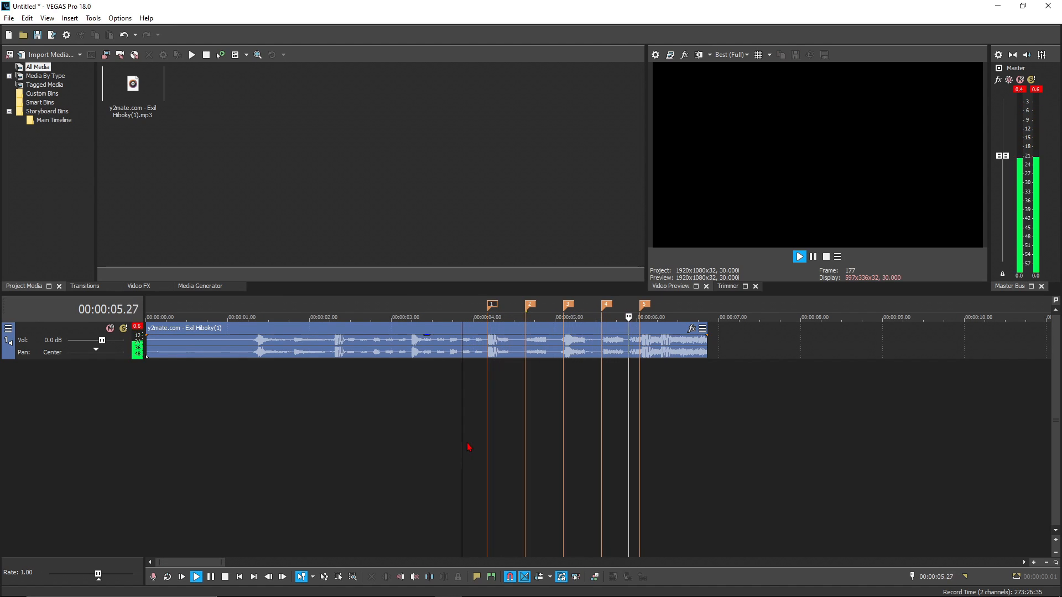
key("space")
- Add an unnamed marker on the earlier beat at 00:00:02.09
scroll(298, 453, "down", 2)
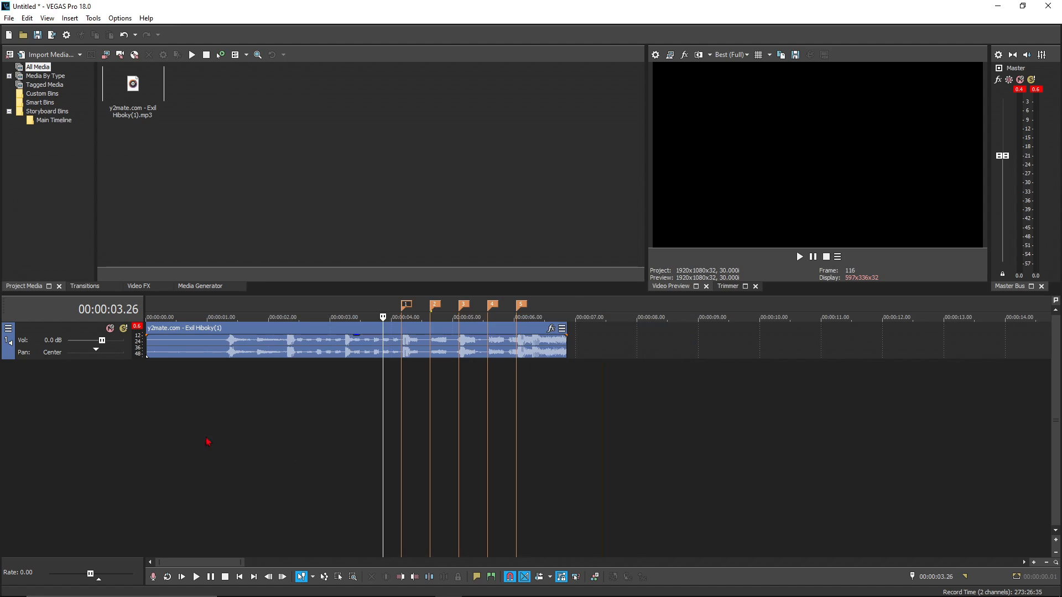
left_click(287, 415)
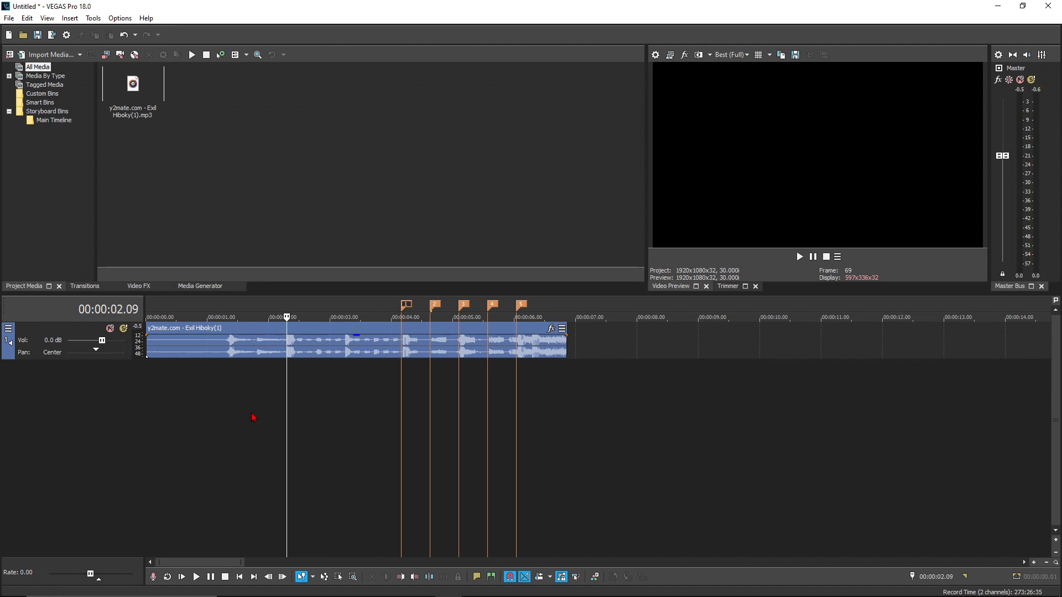
key("m")
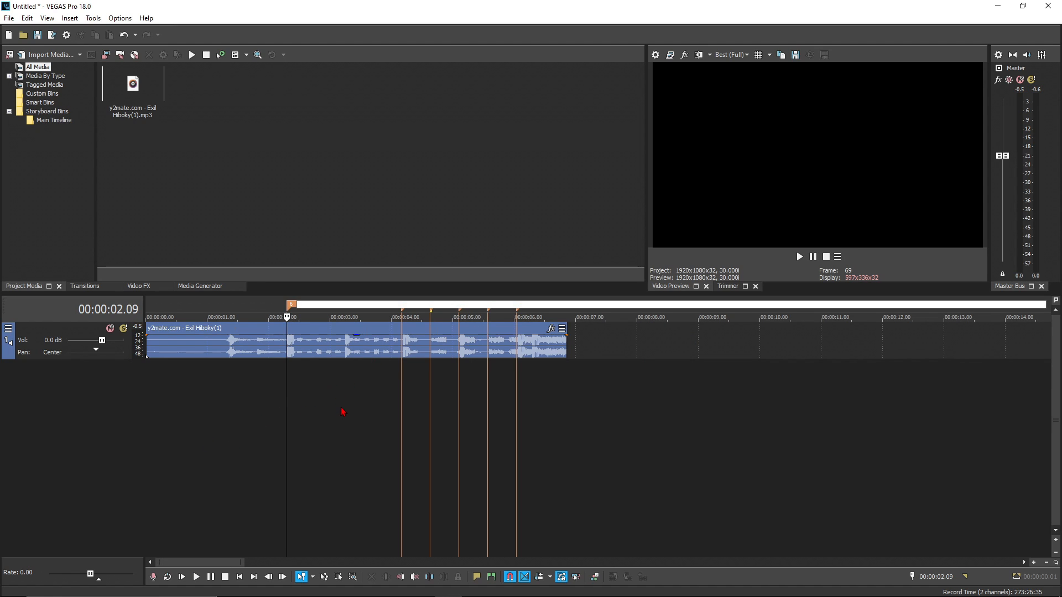
key("Return")
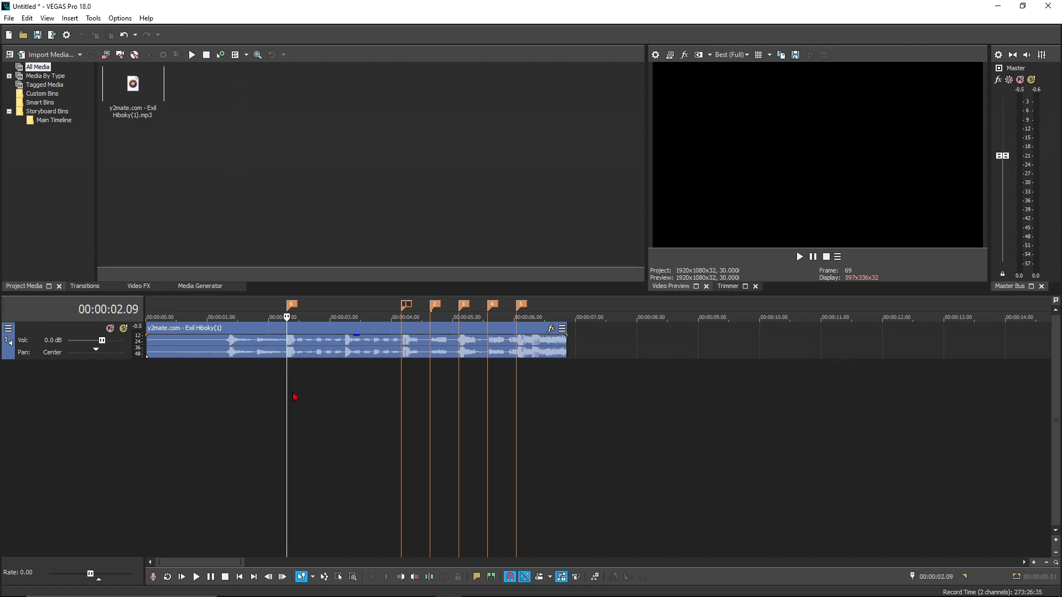
- Add ten more markers at five-frame intervals from 00:00:02.14 to about 00:00:03.29, and check them against the song
key("space")
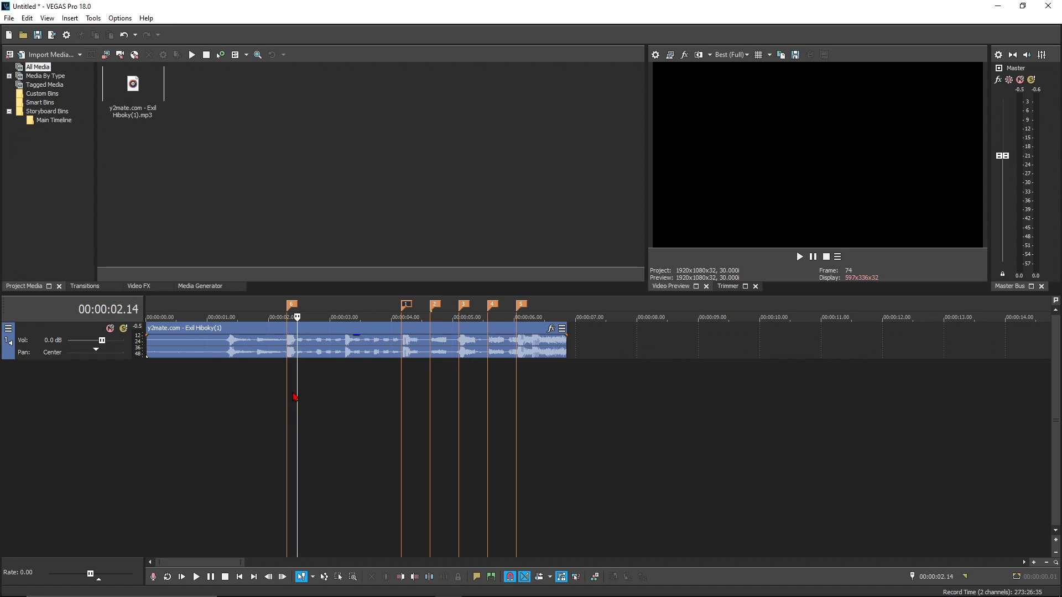
key("m")
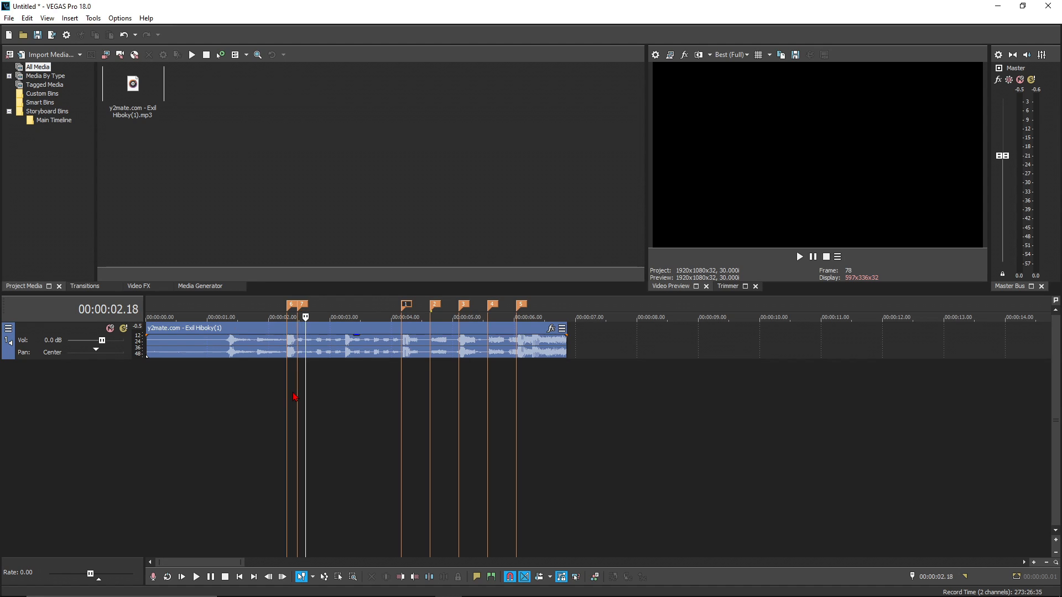
key("m")
key("m")
key("m")
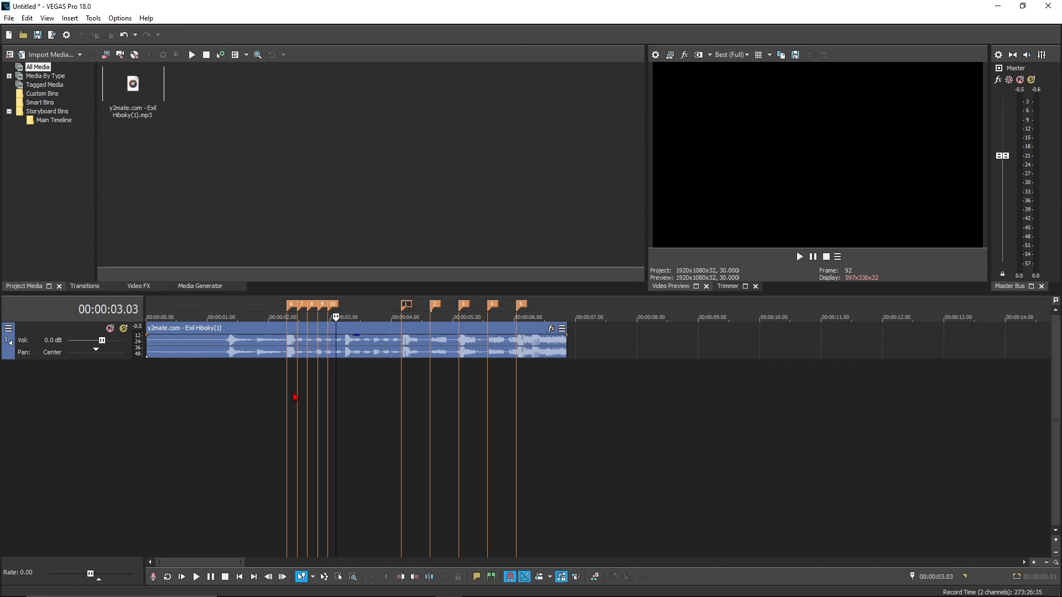
key("m")
key("m")
key("m")
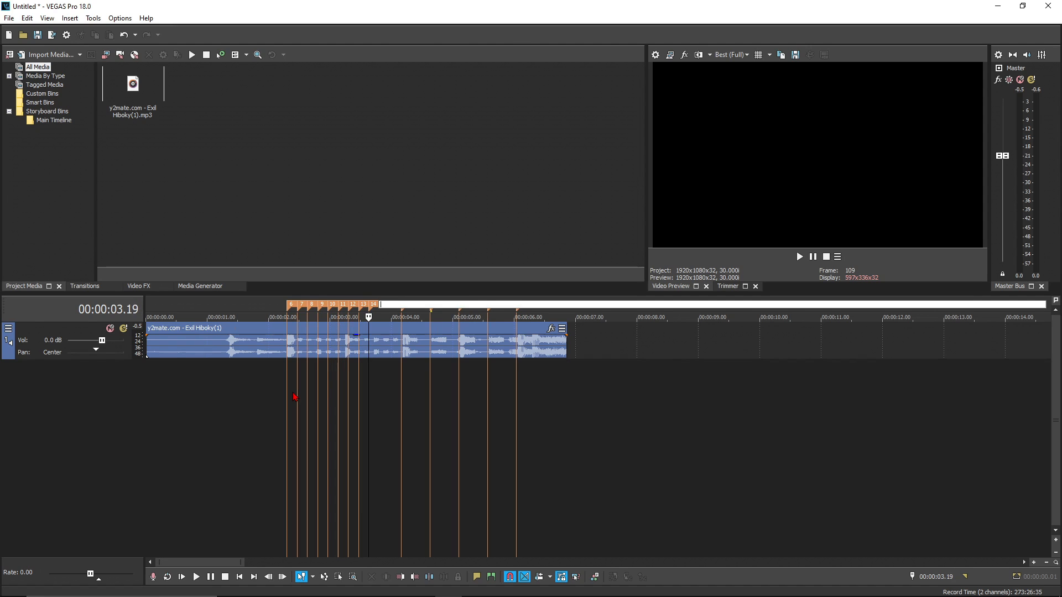
key("m")
key("m")
key("m")
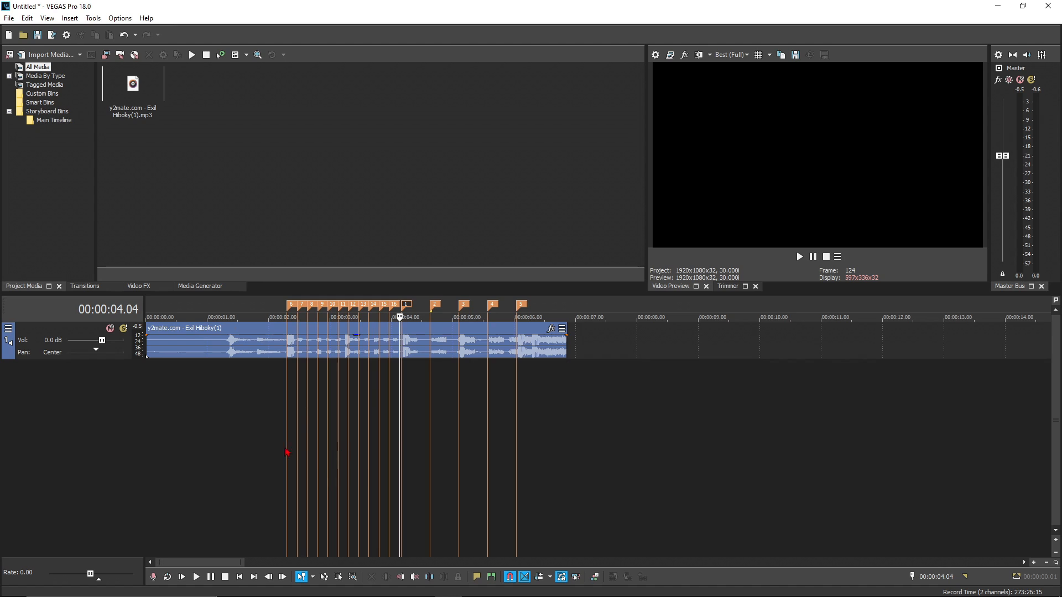
key("space")
scroll(293, 421, "up", 2)
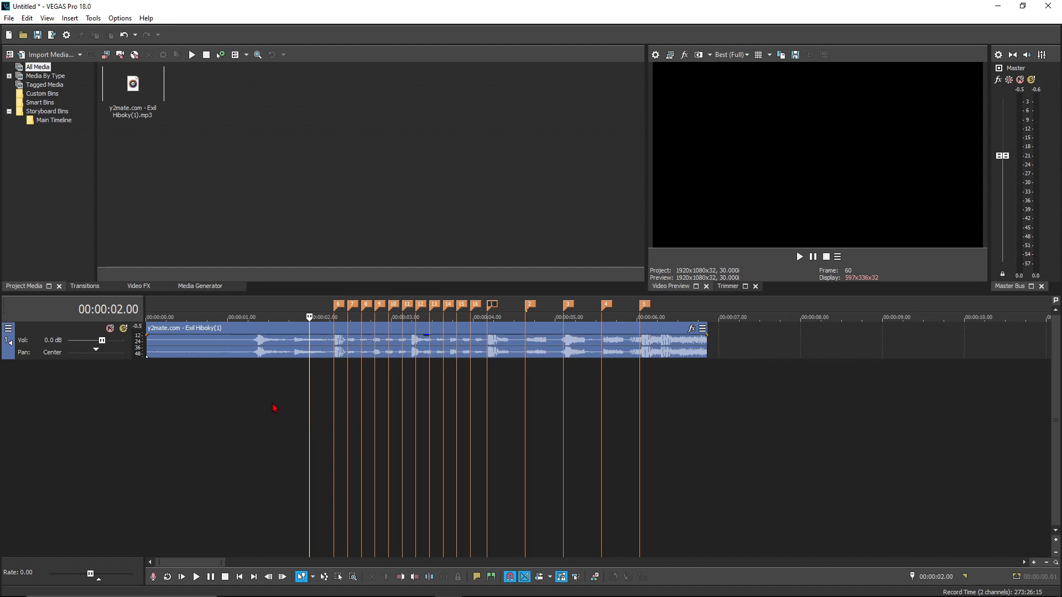
scroll(301, 372, "down", 2)
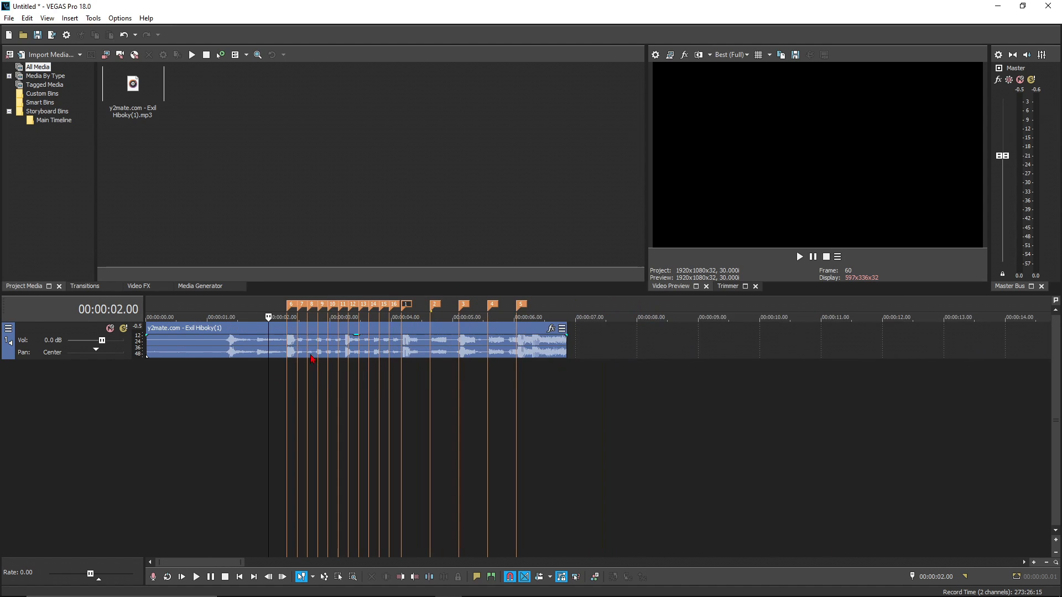
left_click(49, 54)
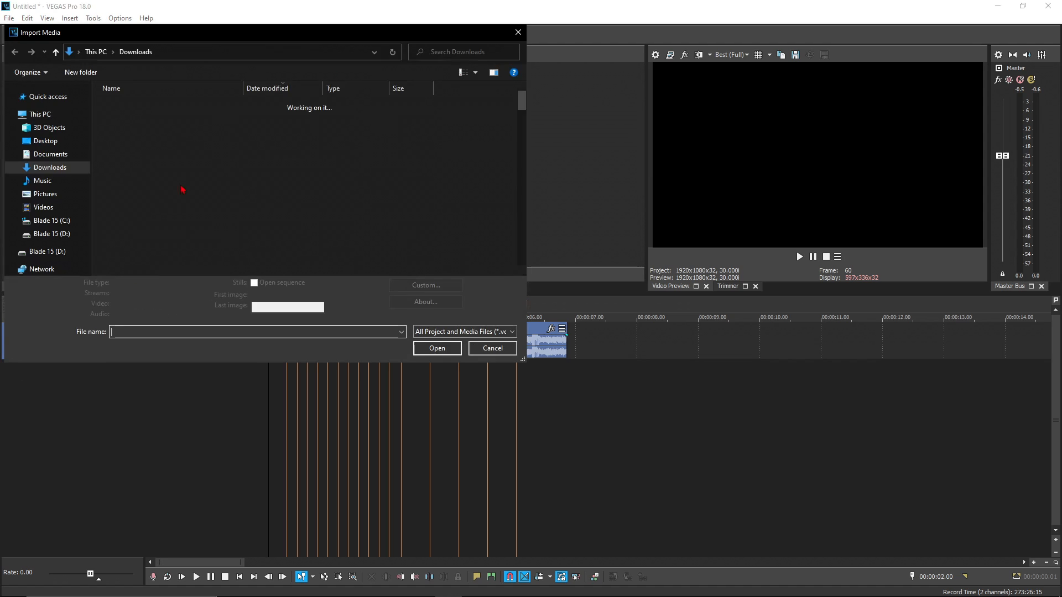
left_click(52, 207)
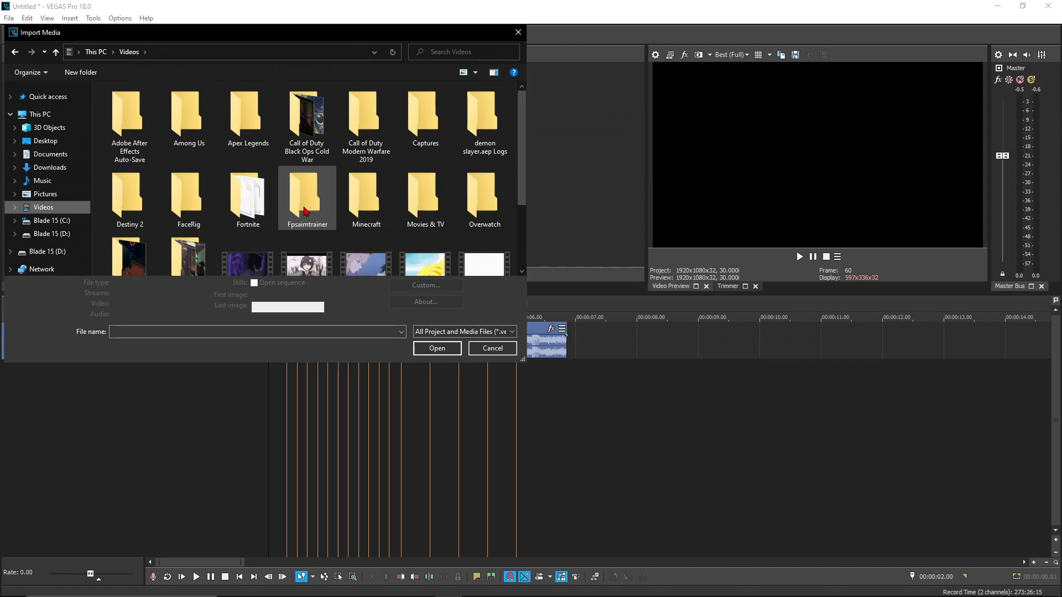
left_click_drag(522, 209, 523, 259)
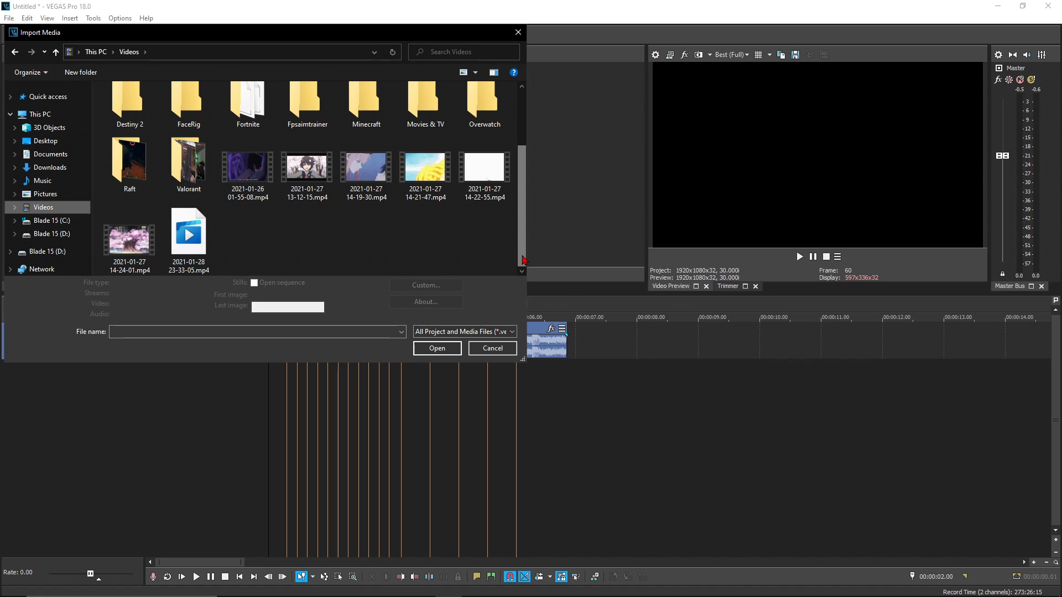
double_click(258, 182)
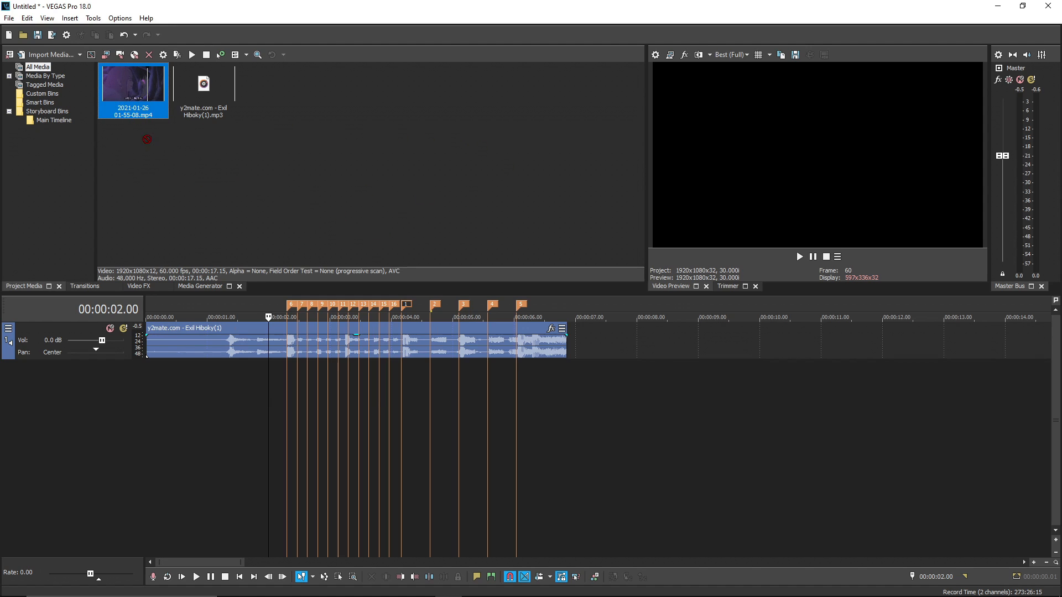
- Place the imported clip on new tracks below the song at the timeline start, keeping the existing project video settings
left_click_drag(147, 139, 136, 298)
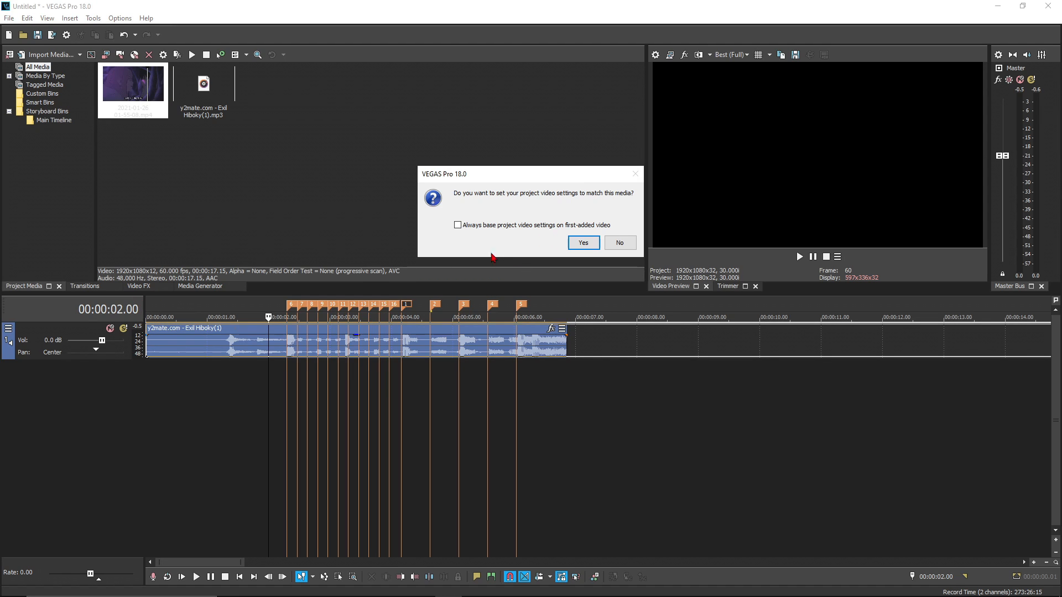
left_click(619, 243)
scroll(439, 351, "up", 2)
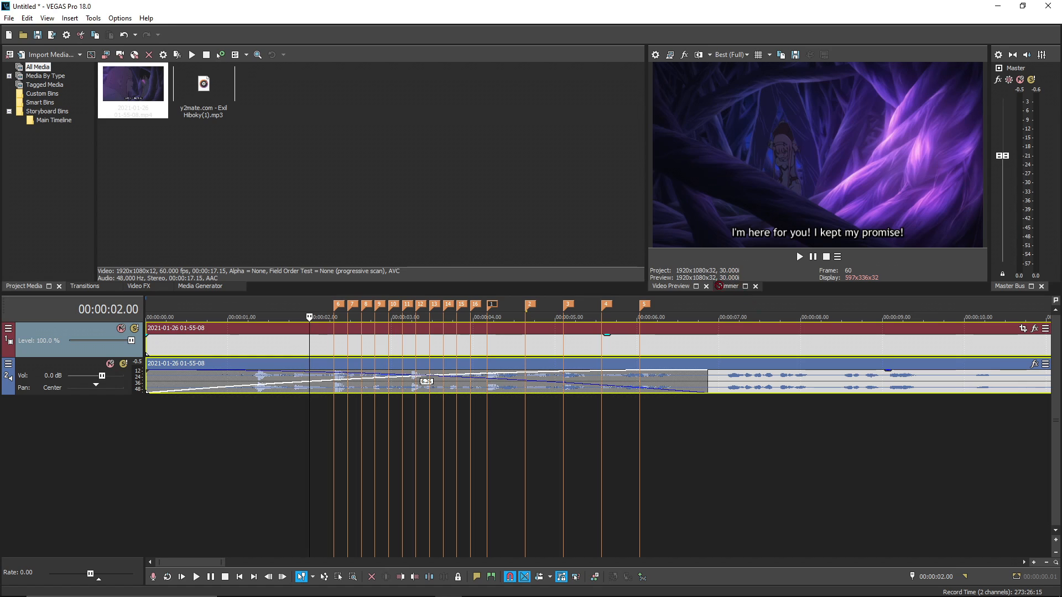
left_click_drag(720, 286, 559, 414)
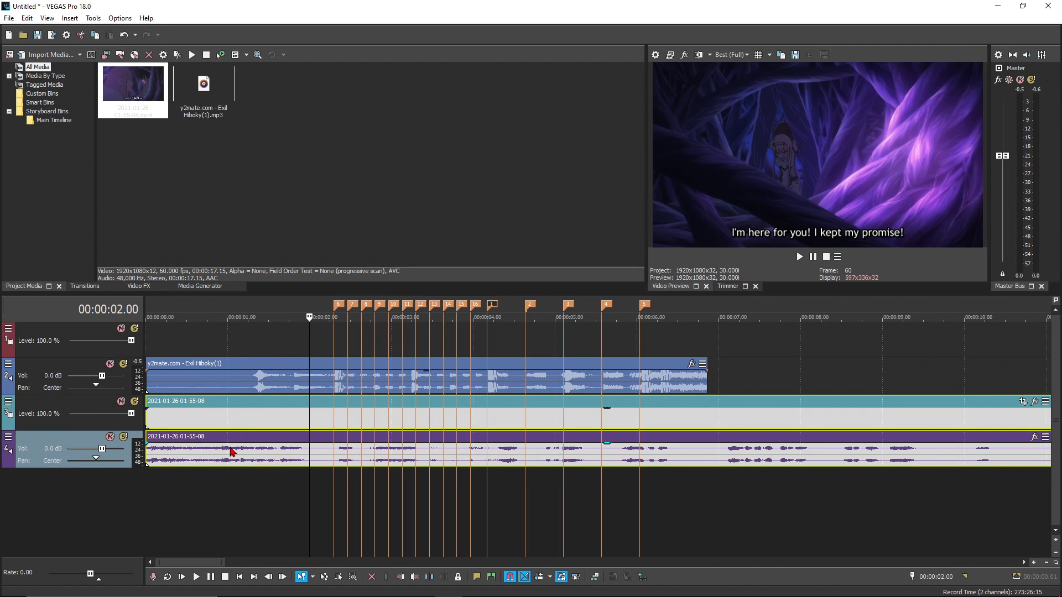
left_click(173, 352)
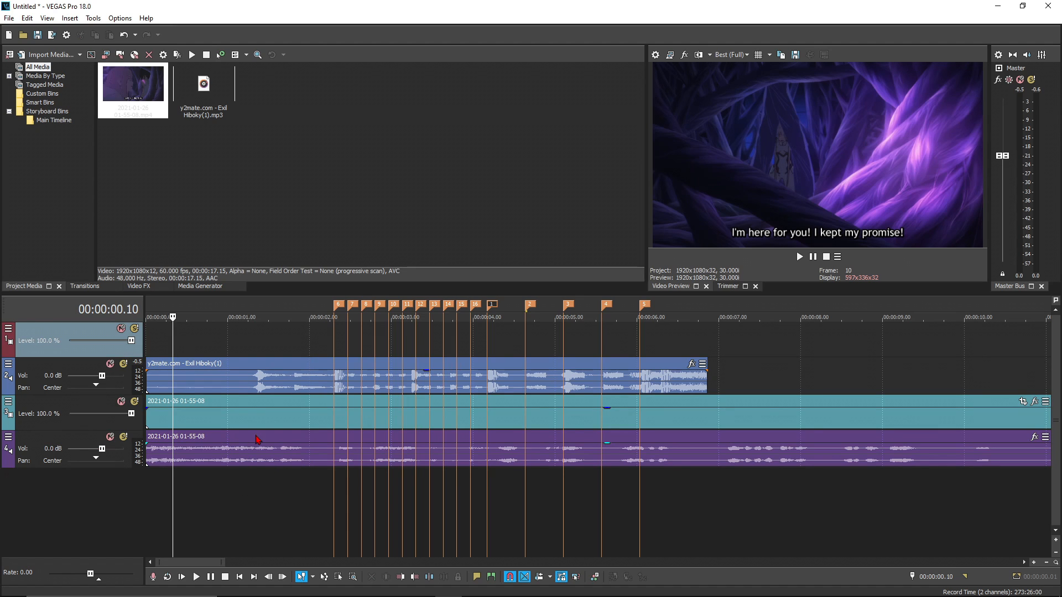
scroll(249, 394, "up", 1)
scroll(263, 386, "down", 2)
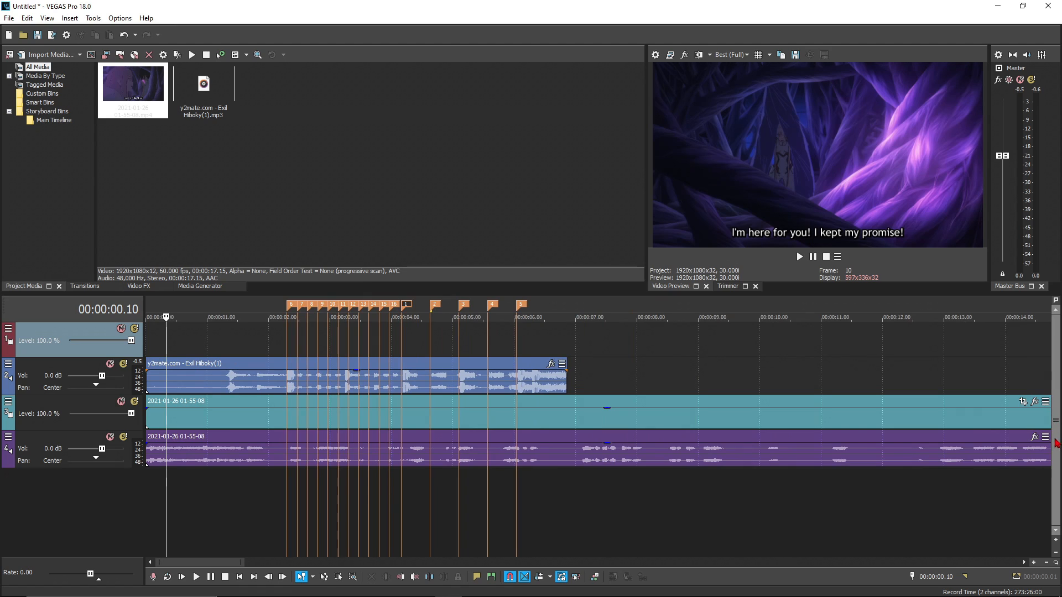
left_click(589, 422)
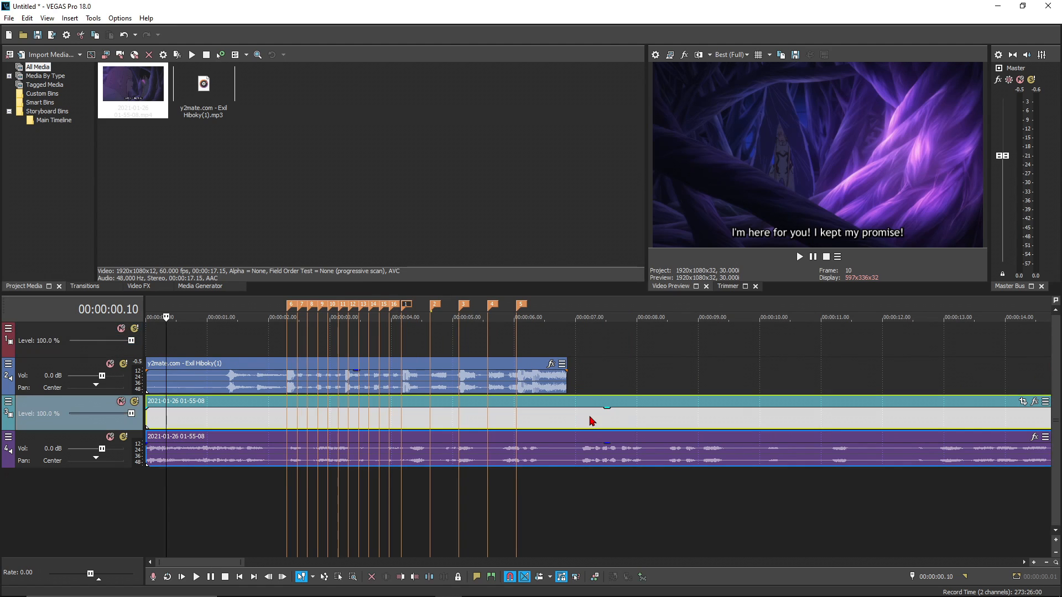
left_click(200, 415)
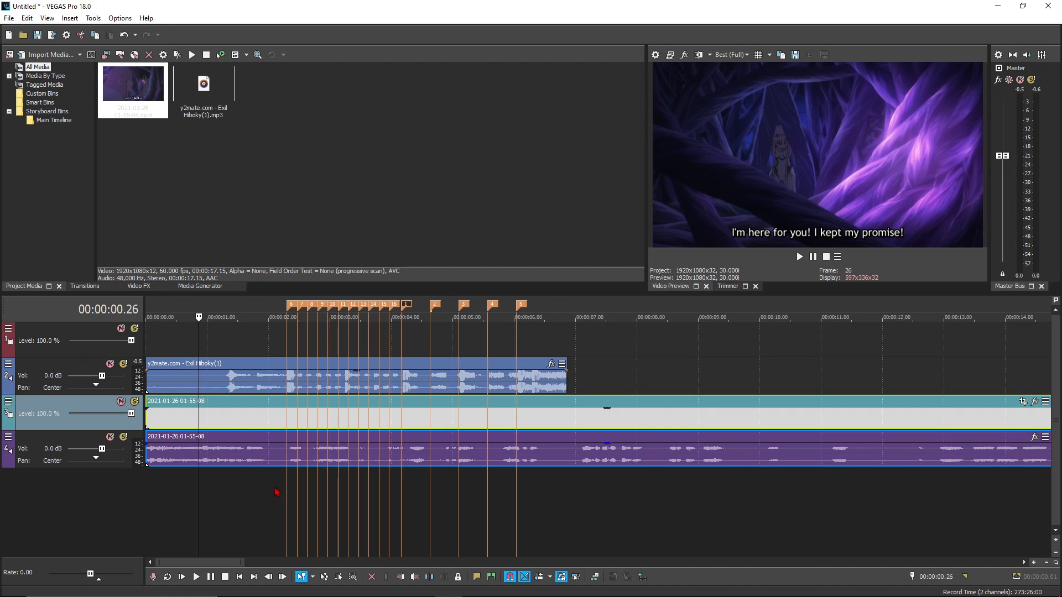
left_click(242, 422)
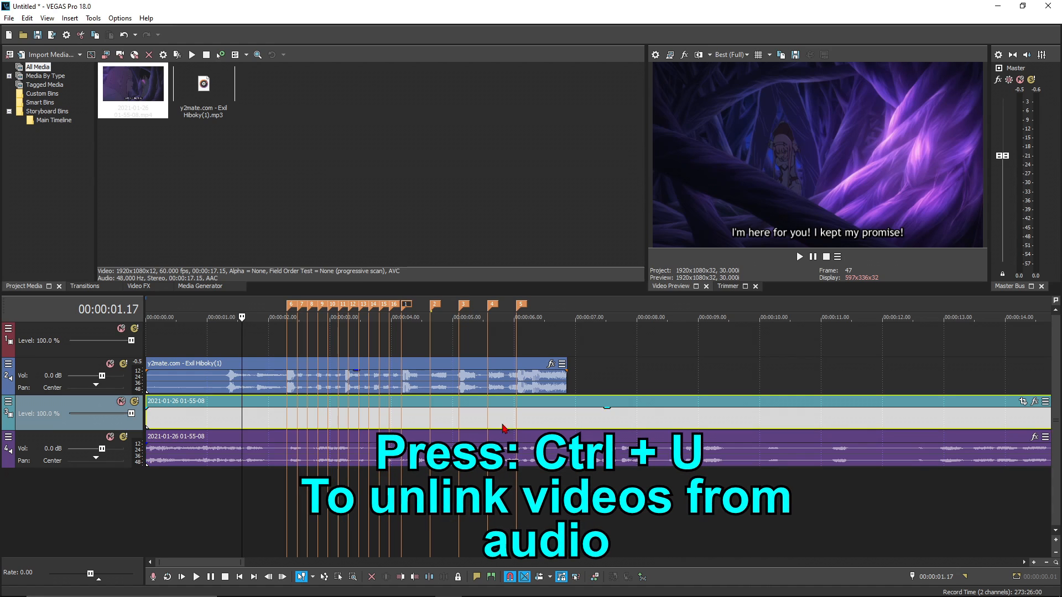
mouse_move(607, 447)
left_mouse_down()
mouse_move(679, 448)
mouse_move(605, 451)
left_mouse_up()
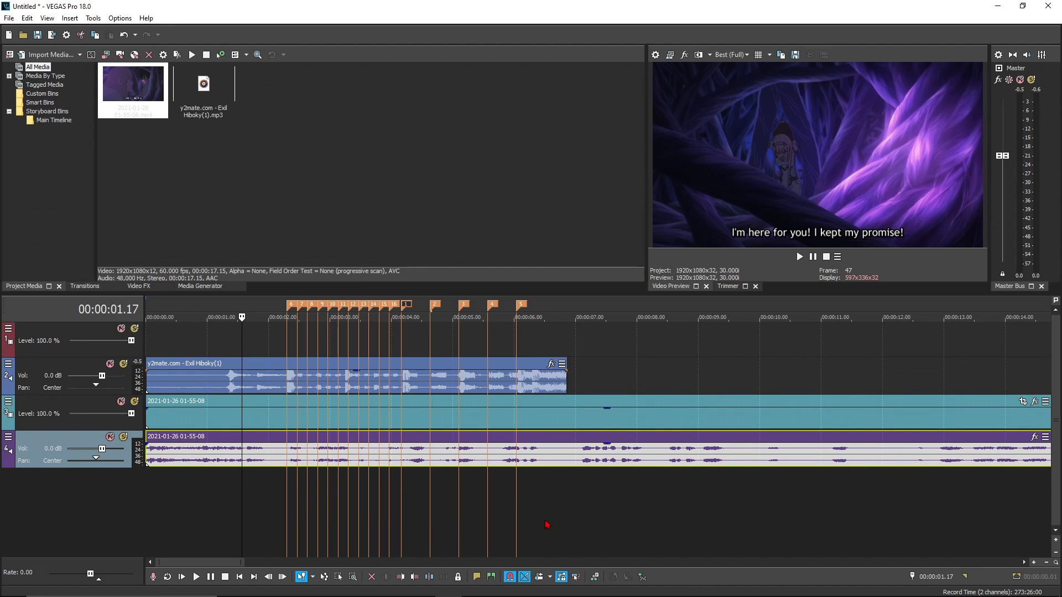
- Trim about 7 seconds 25 frames off the clip's beginning, move it back to the timeline start, and shorten its end by 23 frames
left_click(176, 415)
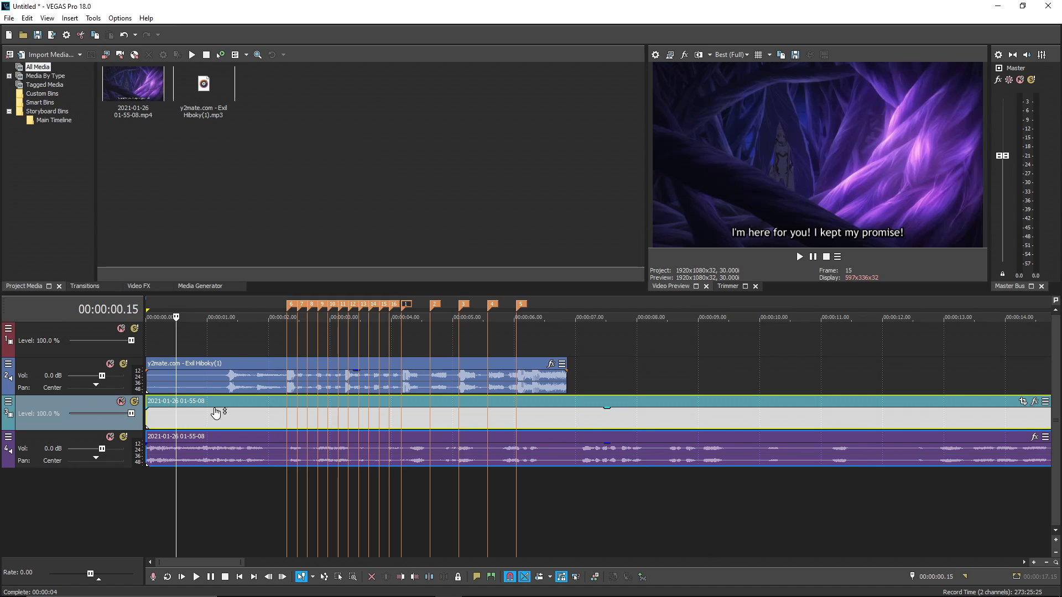
left_click_drag(150, 420, 628, 442)
left_click_drag(751, 444, 238, 437)
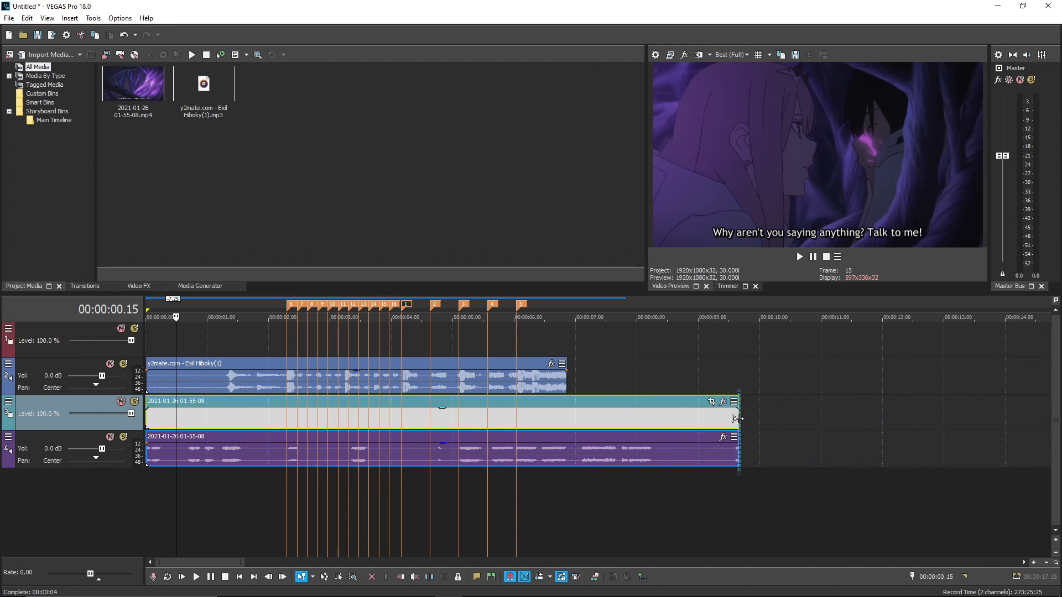
left_click_drag(736, 428, 692, 424)
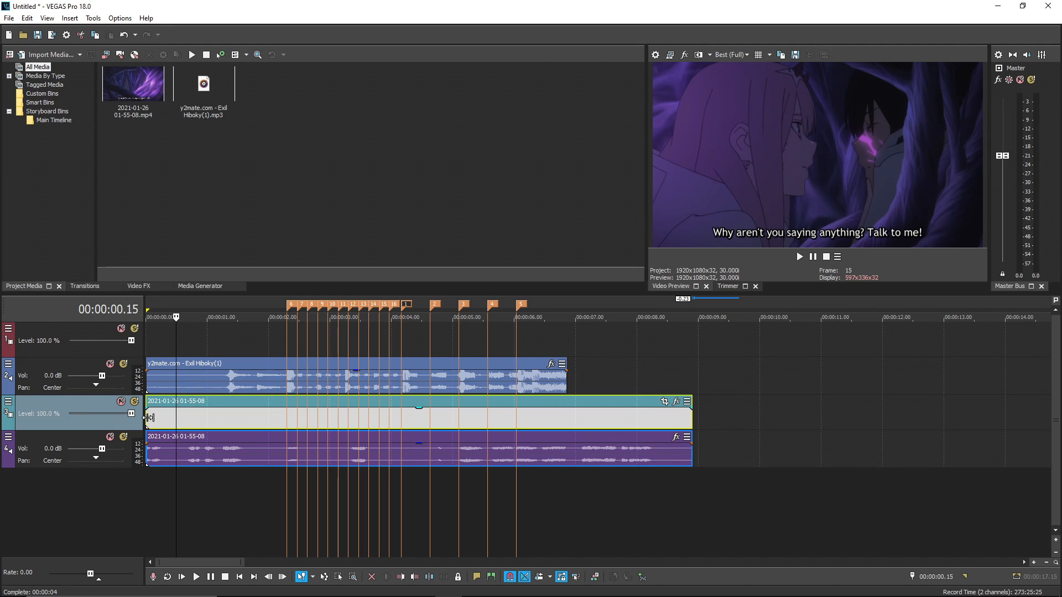
- Trim more off the clip's beginning and move it back to the timeline start so that it ends at about 00:00:02.18
left_click_drag(147, 425, 284, 424)
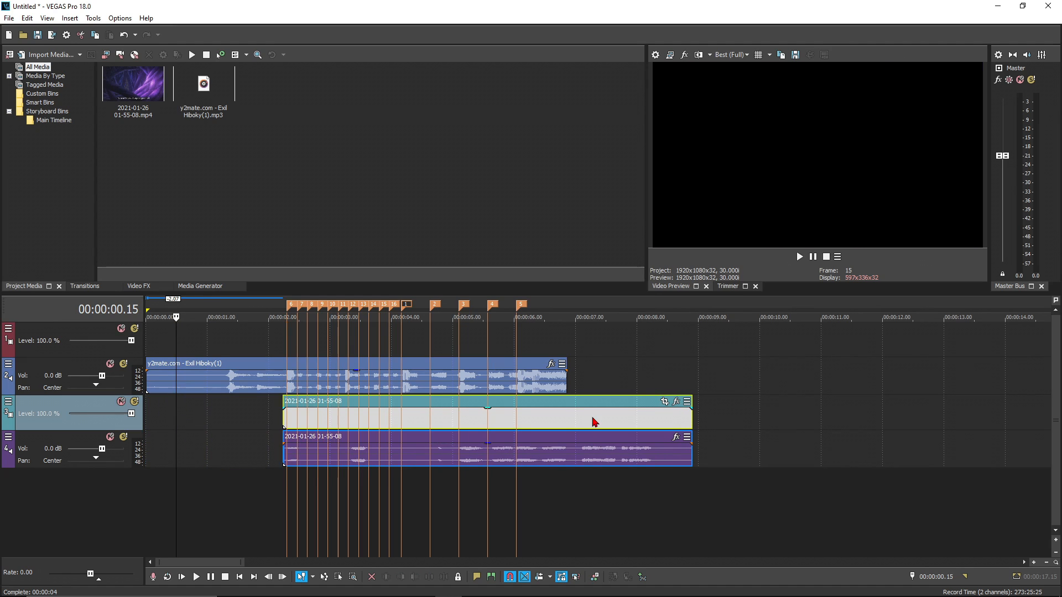
left_click_drag(595, 422, 466, 428)
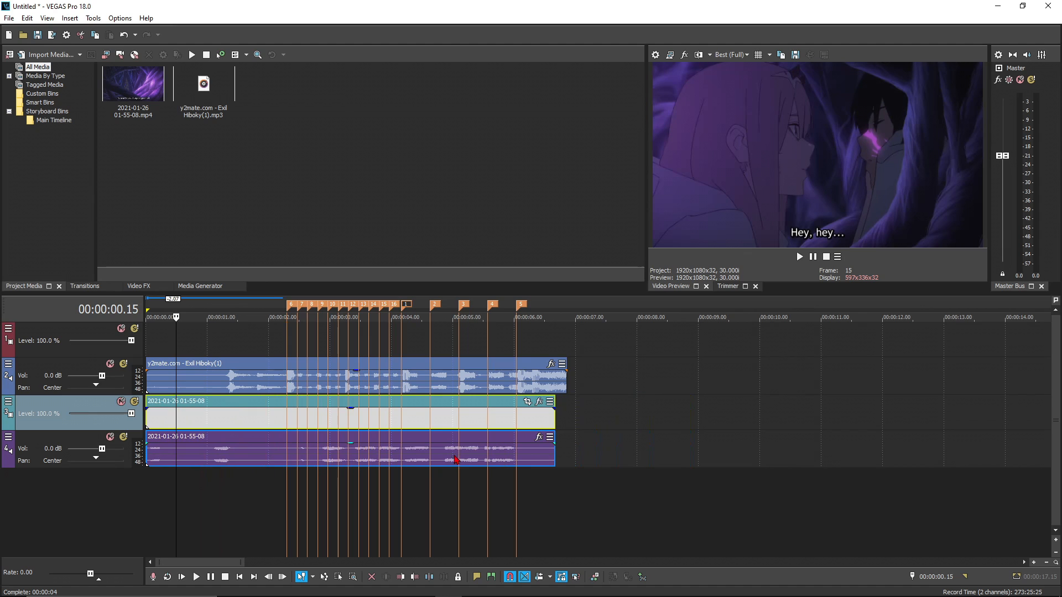
left_click_drag(146, 442, 329, 432)
left_click_drag(491, 423, 294, 440)
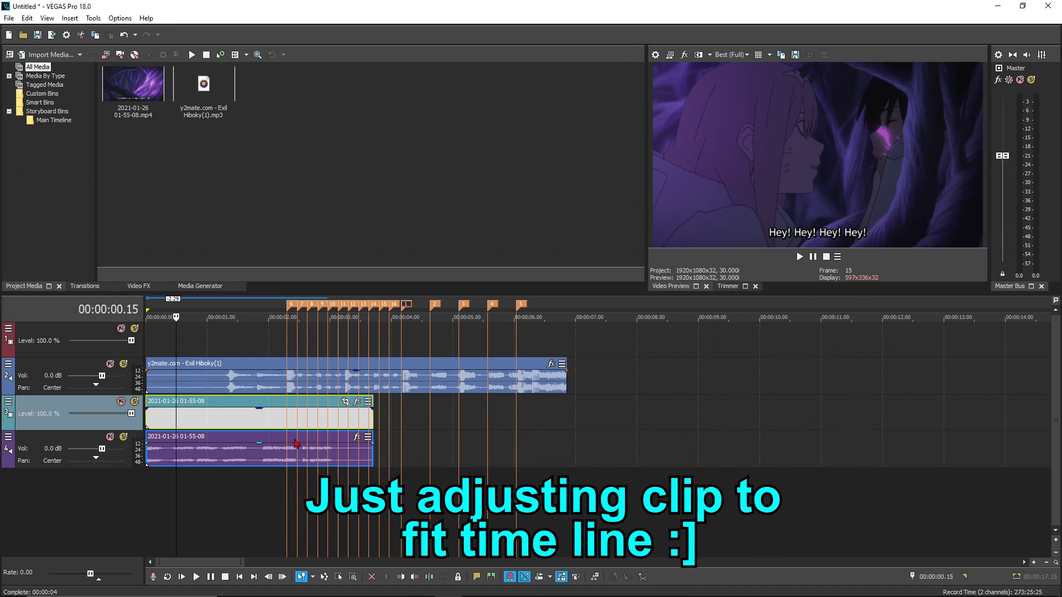
left_click_drag(176, 493, 369, 500)
left_click_drag(147, 416, 177, 430)
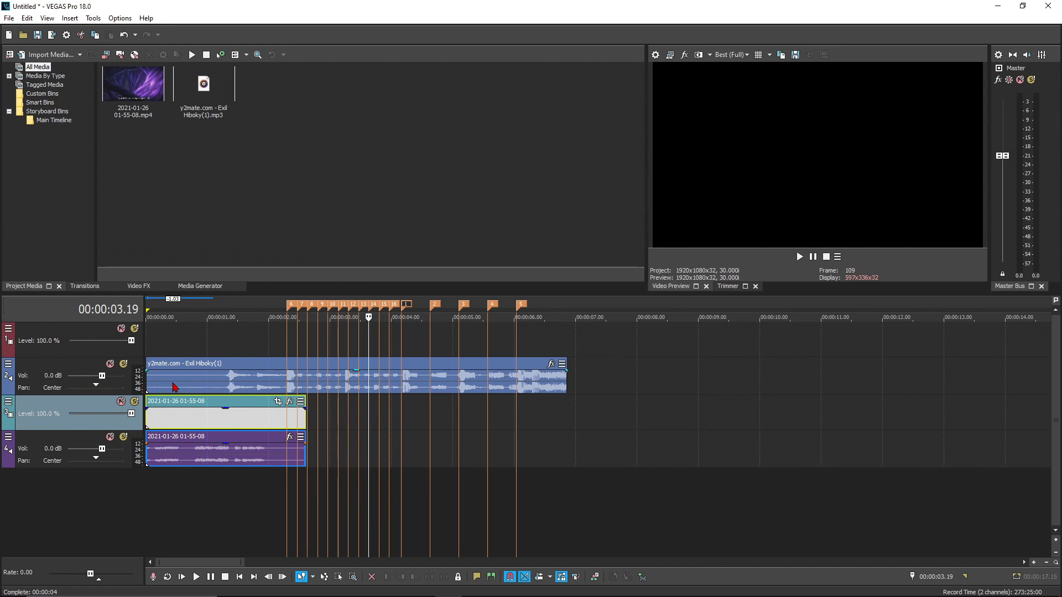
- Play back the song and clip repeatedly from the beat marker at 00:00:02.09 to check the timing
left_click(287, 511)
key("space")
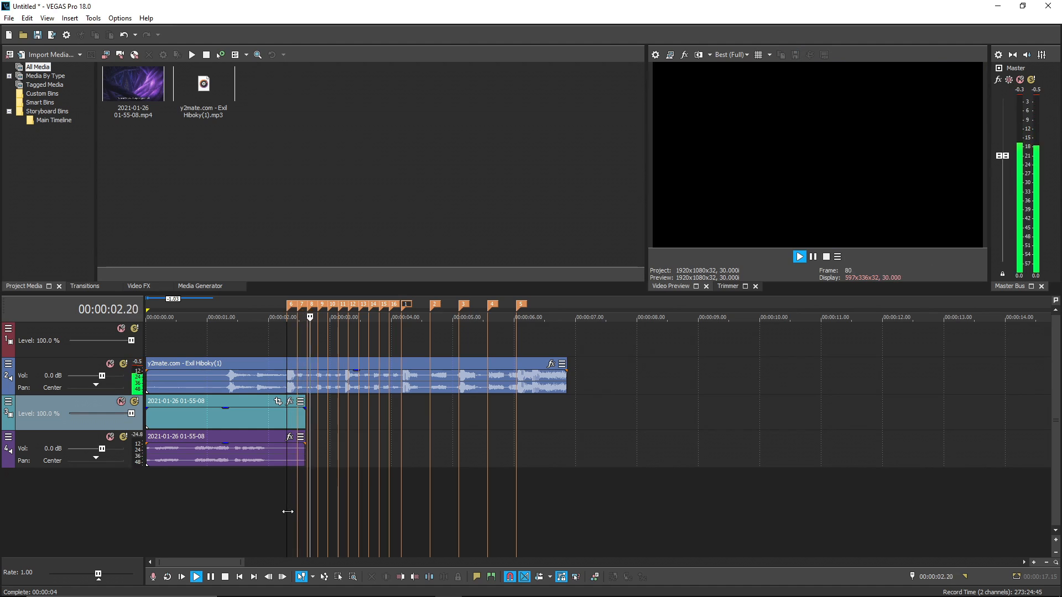
key("space")
key("space")
key("space")
key("space")
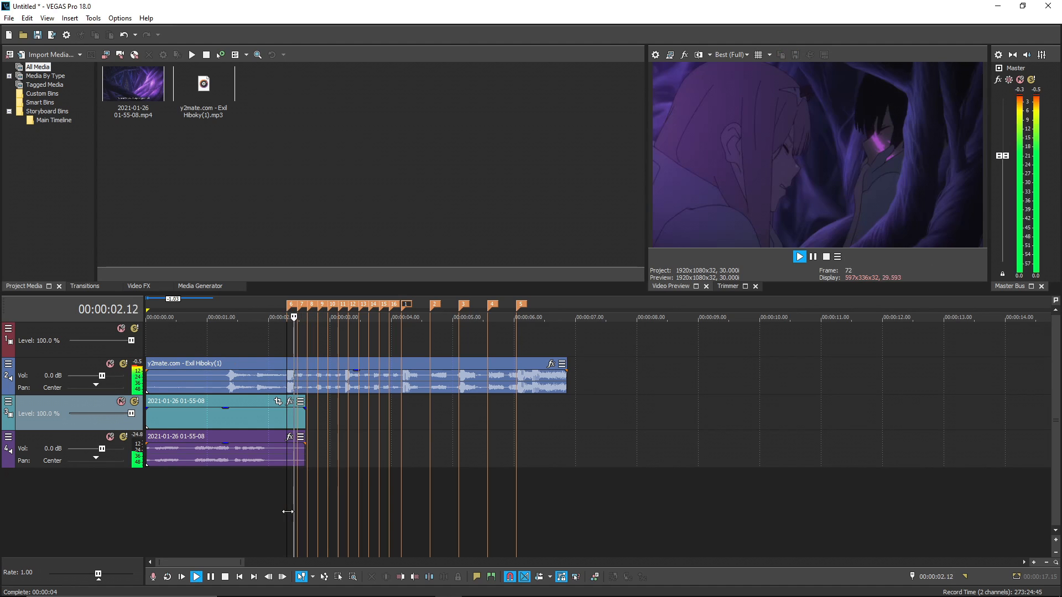
key("space")
key("space")
key("space")
key("space")
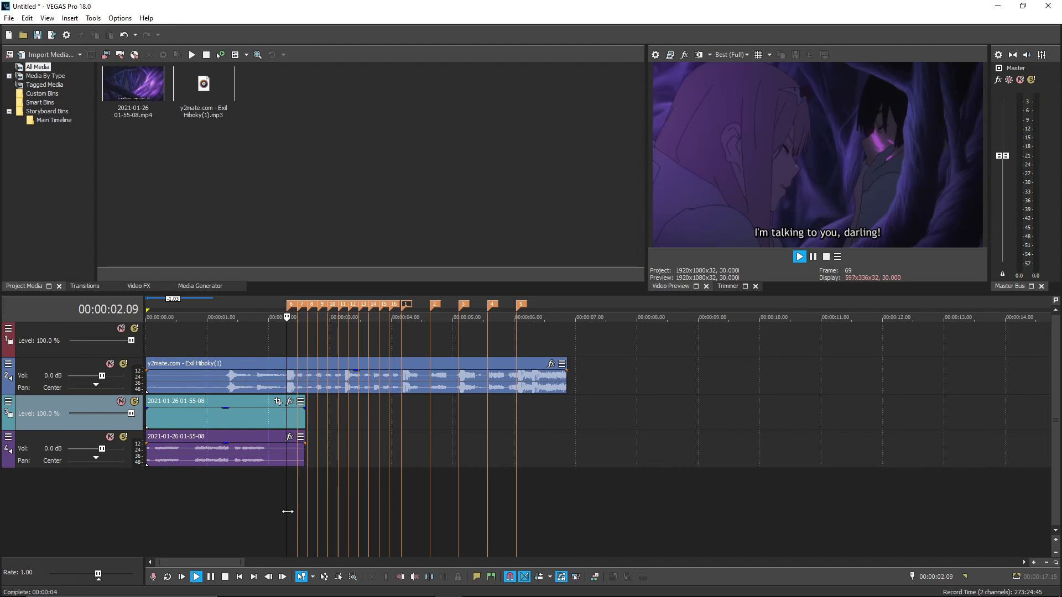
key("space")
key("space")
key("space")
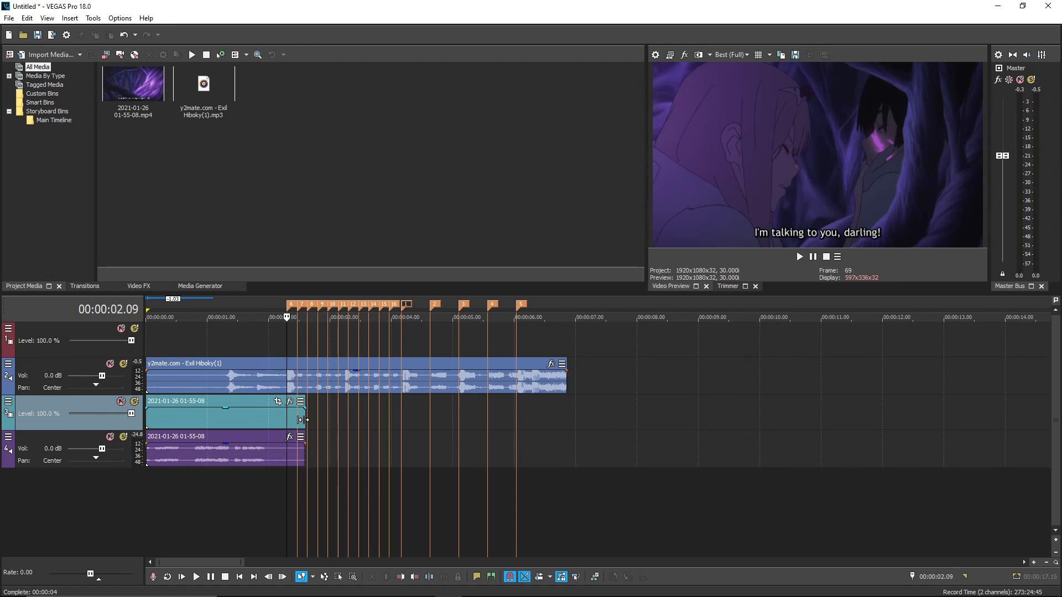
- Extend the clip's end to marker 9 at about 00:00:02.24
scroll(302, 420, "up", 3)
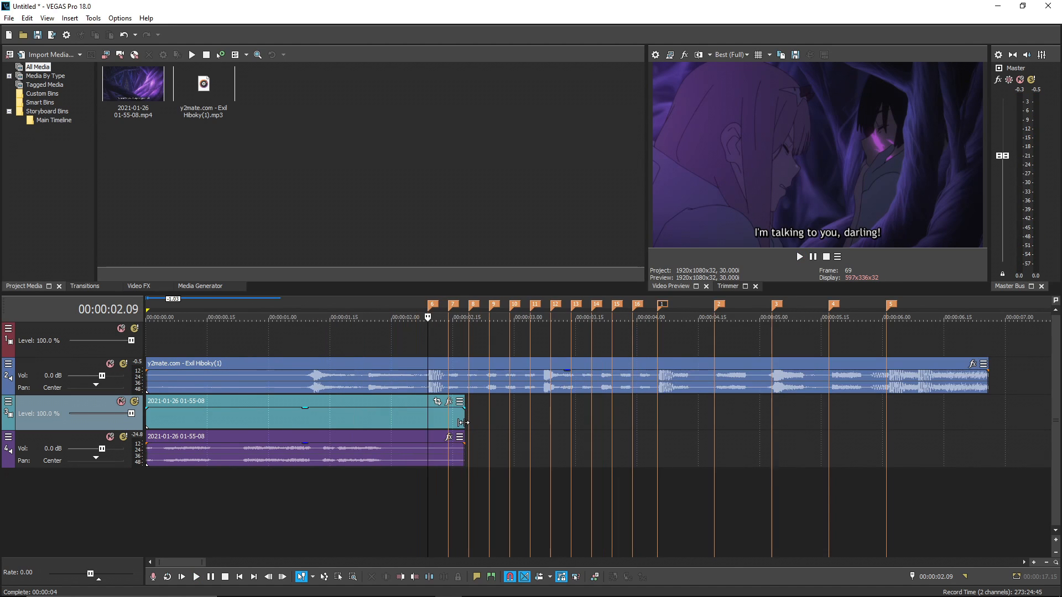
left_click_drag(463, 423, 470, 421)
left_click_drag(473, 420, 485, 419)
left_click(212, 421)
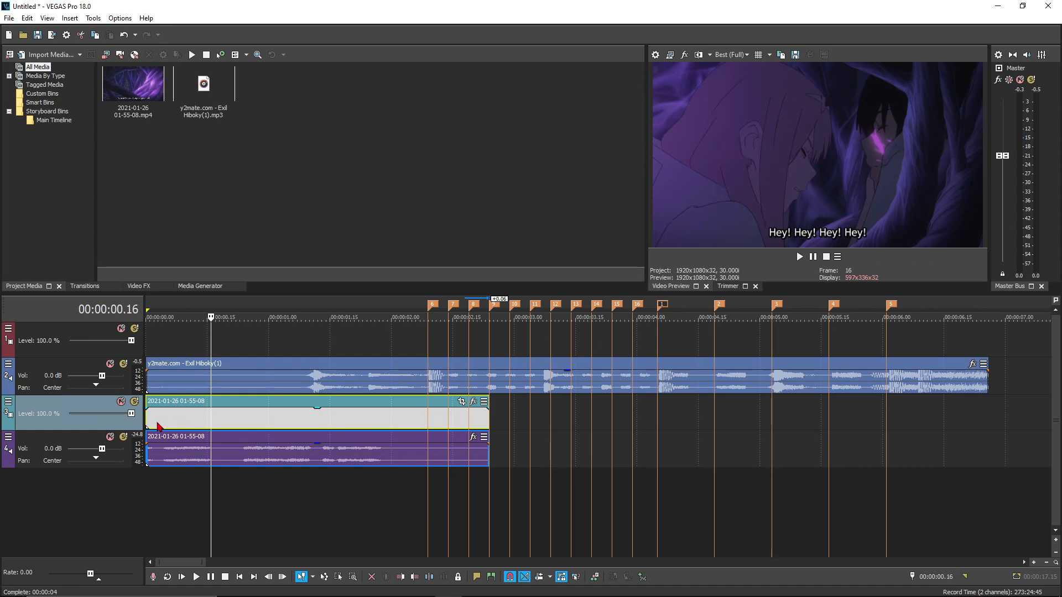
left_click(148, 419)
double_click(148, 419)
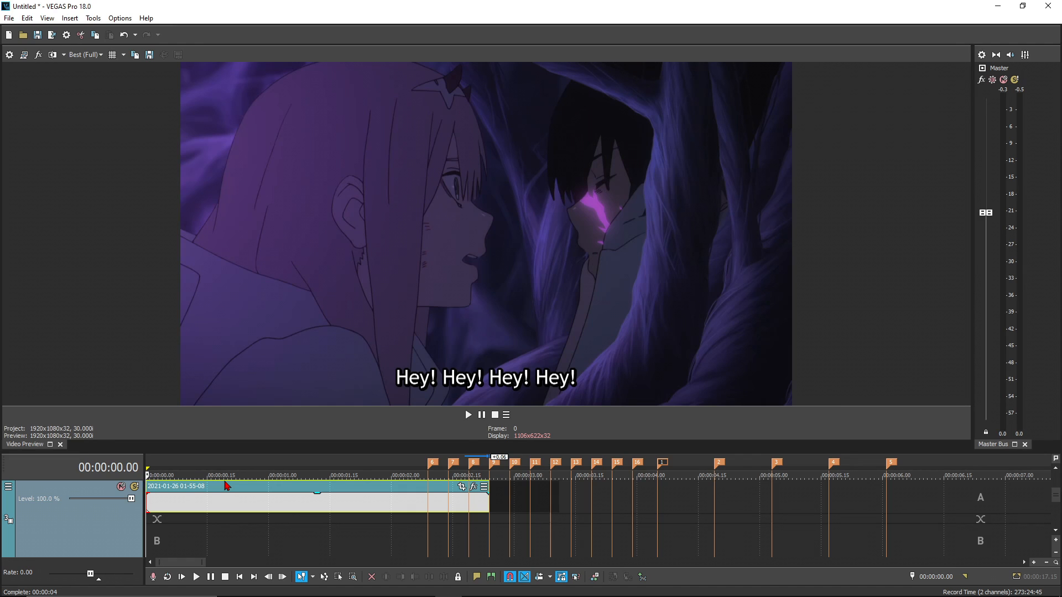
key("Escape")
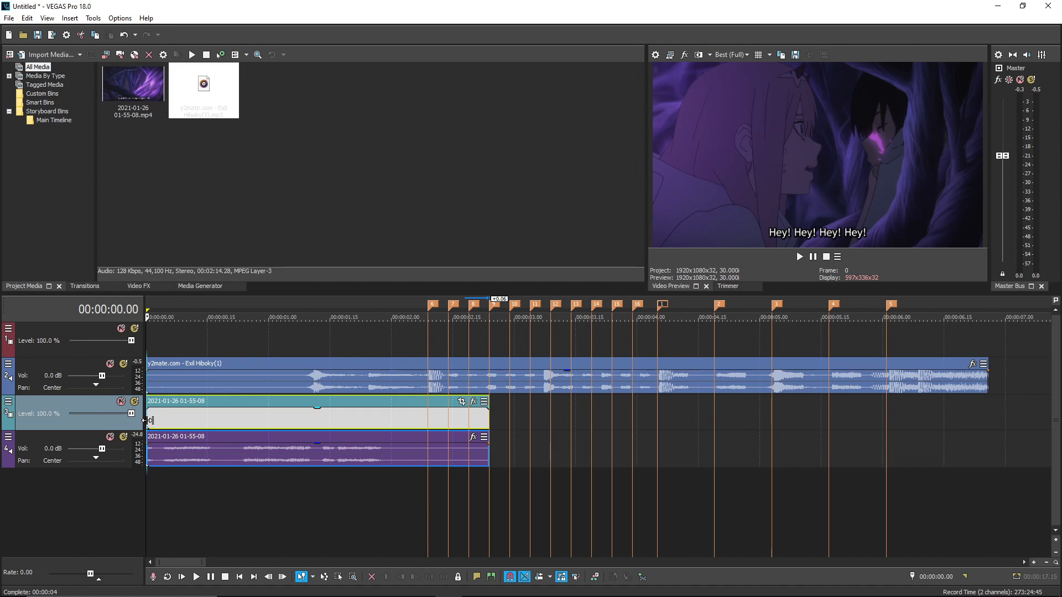
- Trim about 16 frames off the clip's beginning, move it back to the timeline start, and play it back
left_click_drag(147, 423, 215, 431)
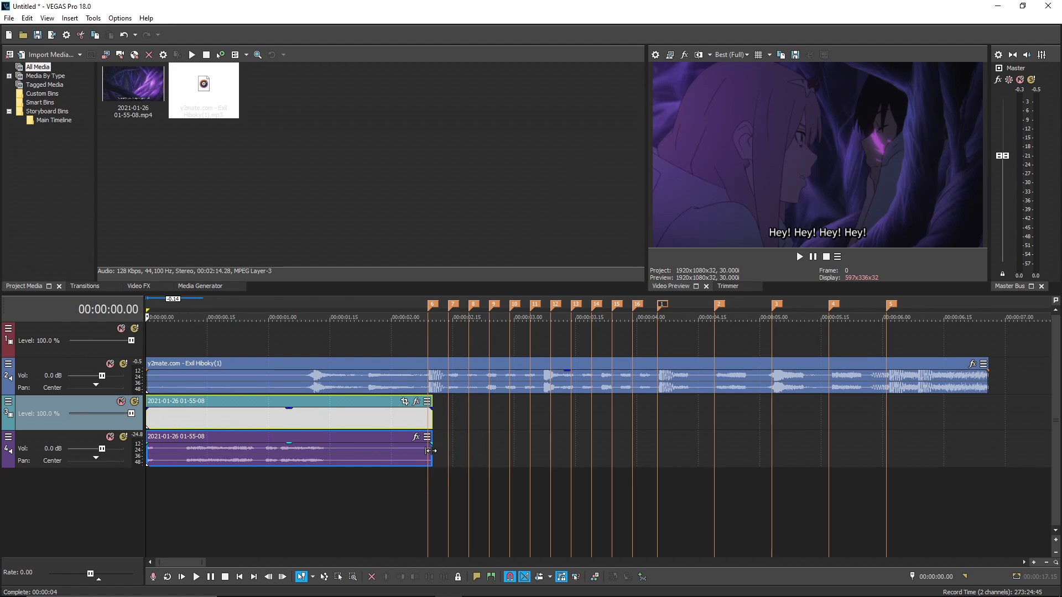
key("space")
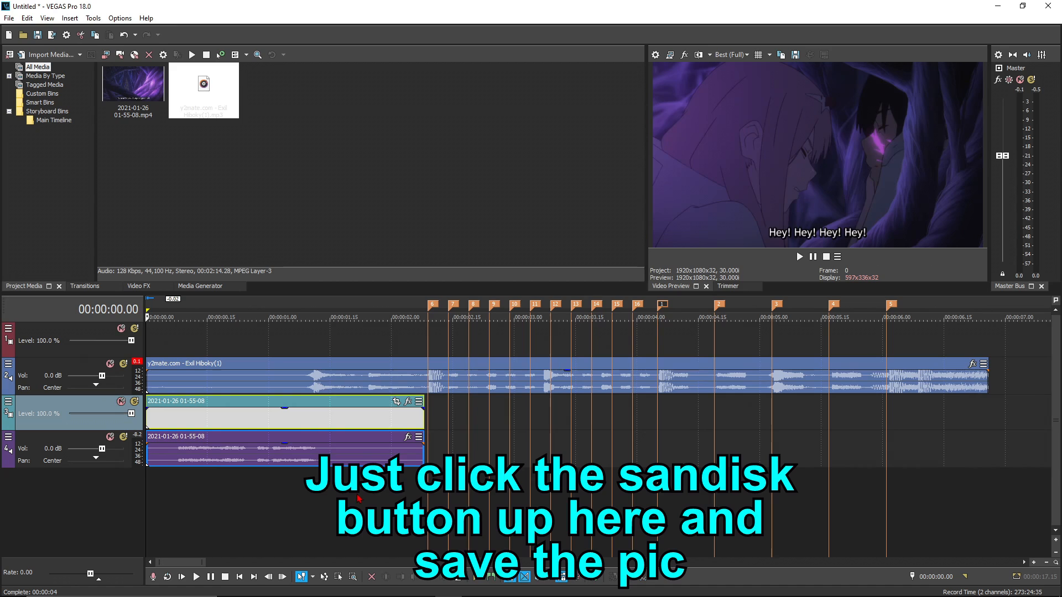
- Step frame by frame near the clip's end to find the cut point, and trim the end to 00:00:02.05
left_click(420, 422)
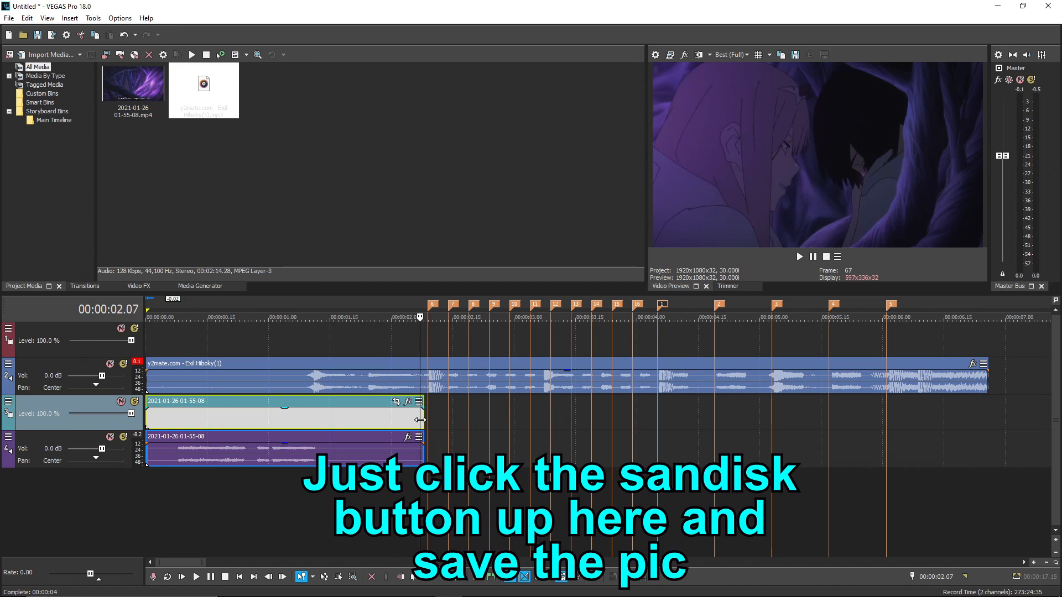
key("Left")
key("Left")
key("Left")
key("Left")
key("Left")
key("Right")
key("Right")
key("Right")
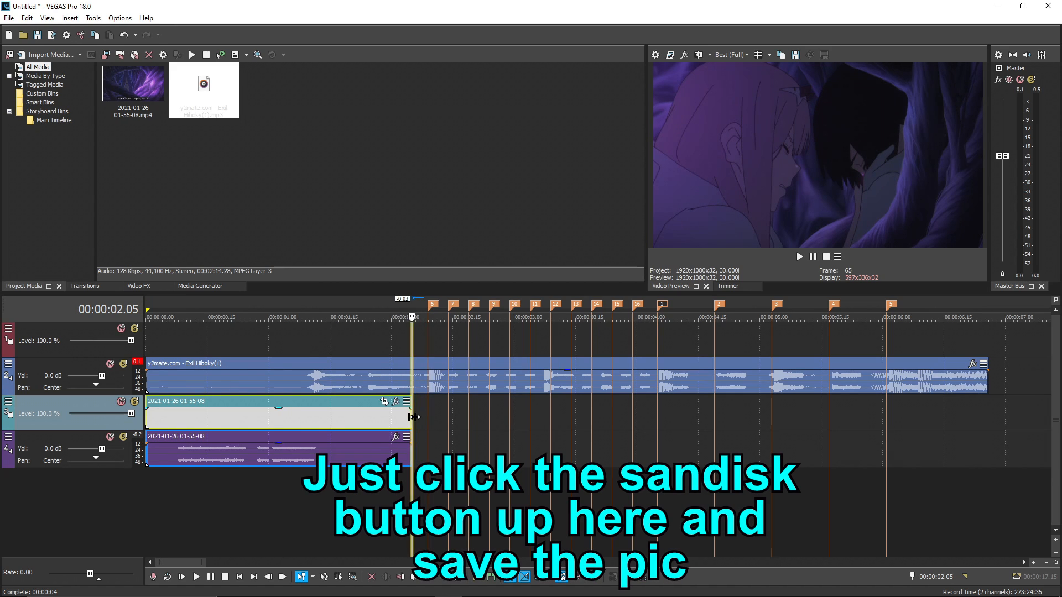
- Move the clip 4 frames later so it ends at the marker at 00:00:02.09, and extend its beginning back to the timeline start
left_click_drag(351, 429, 364, 420)
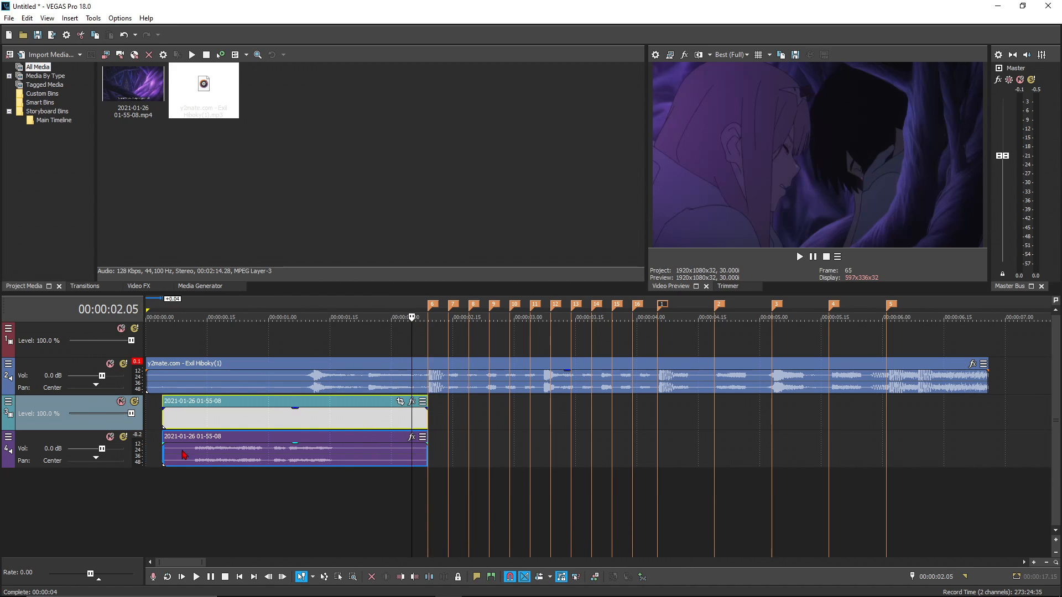
left_click_drag(164, 422, 129, 423)
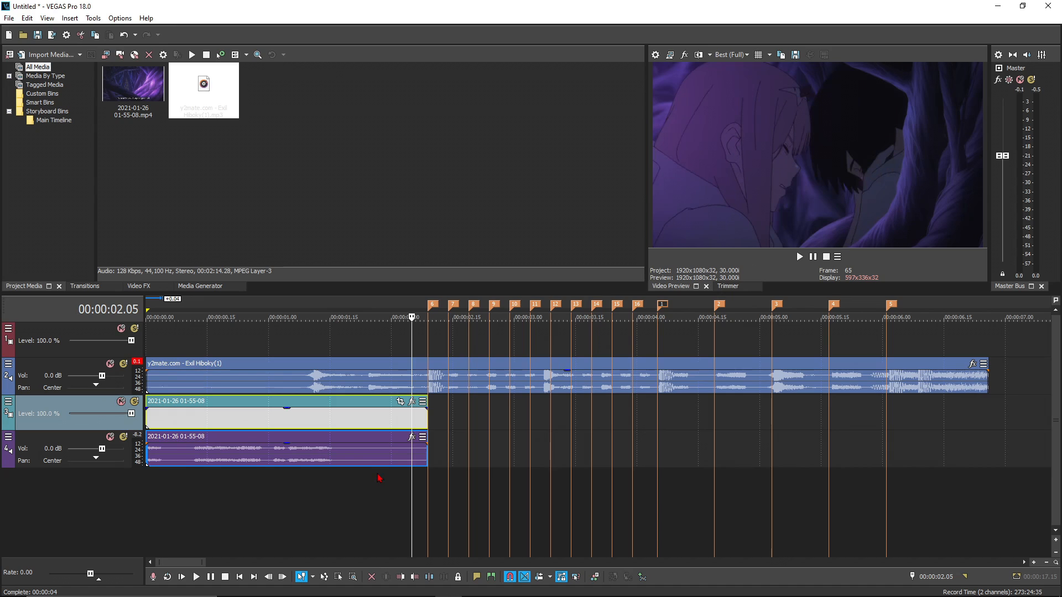
left_click(427, 424)
left_click(416, 426)
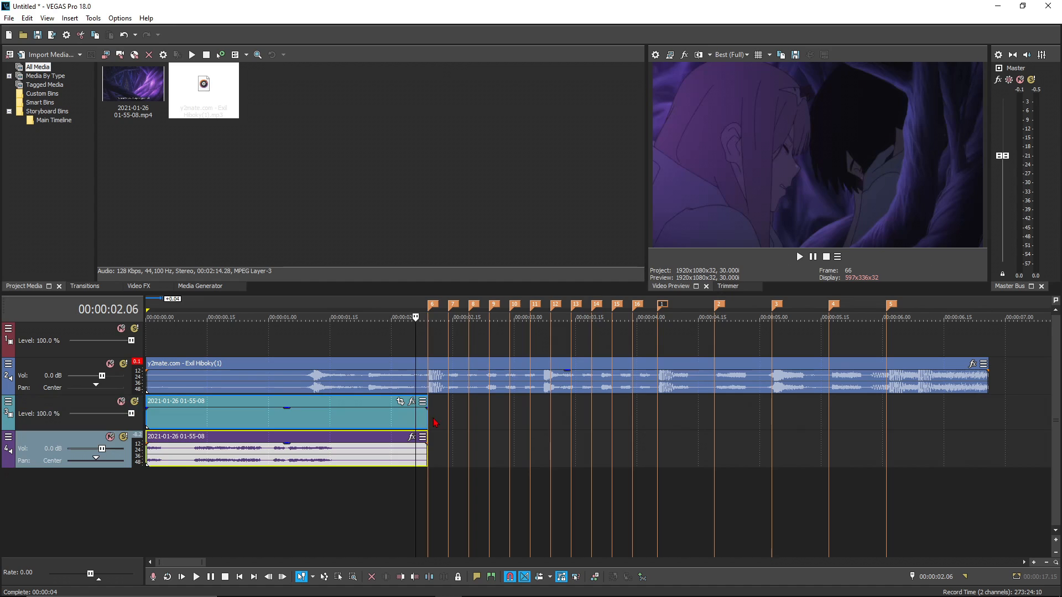
- Save a snapshot of the clip's last frame at 00:00:02.08 as Image4.jpg, and remove Image3.jpg from the project media
left_click(427, 420)
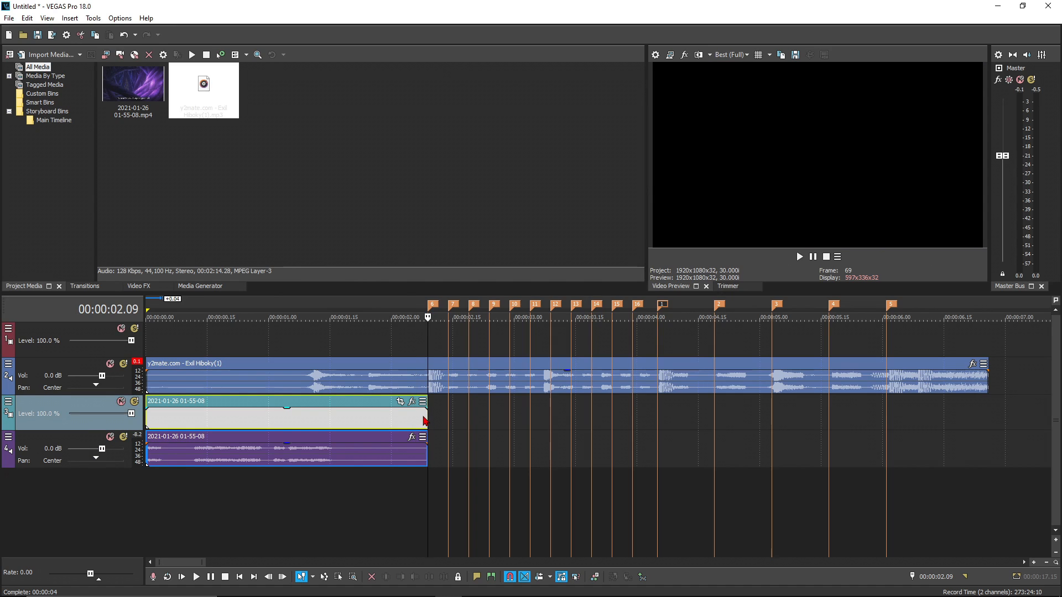
left_click(425, 422)
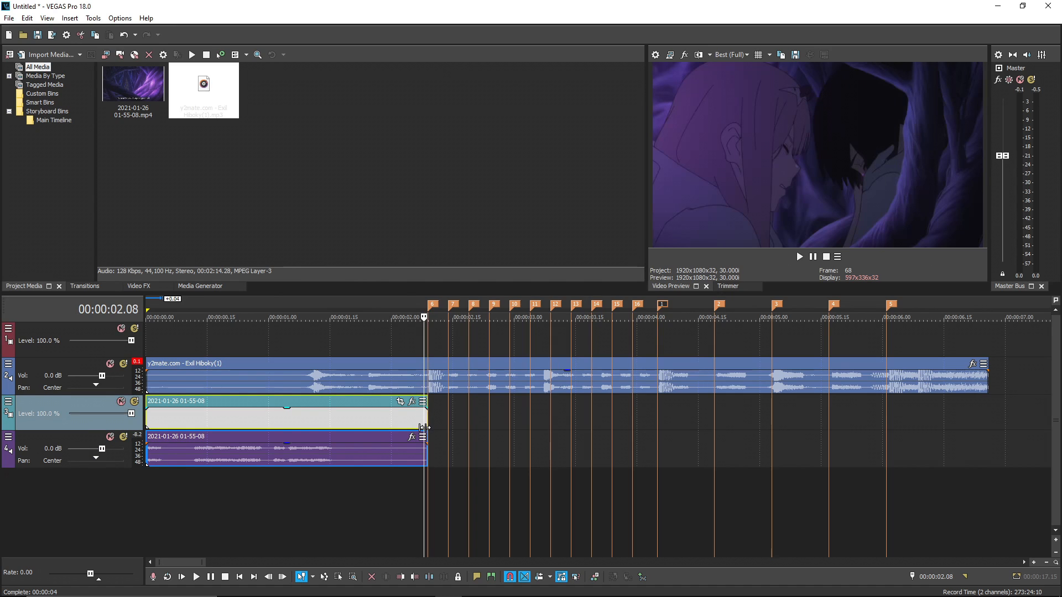
left_click(427, 423)
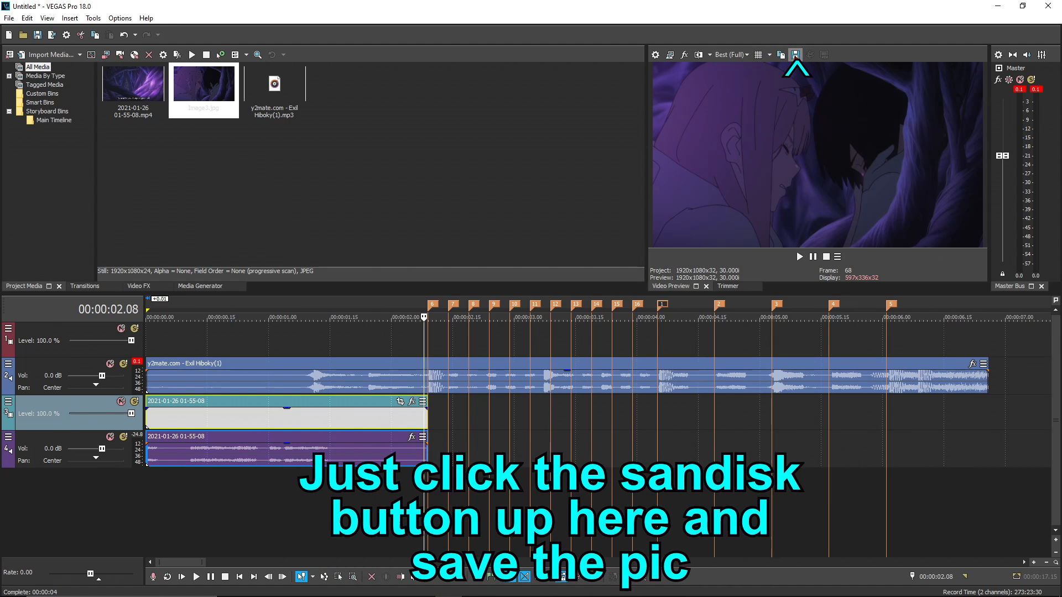
left_click(796, 54)
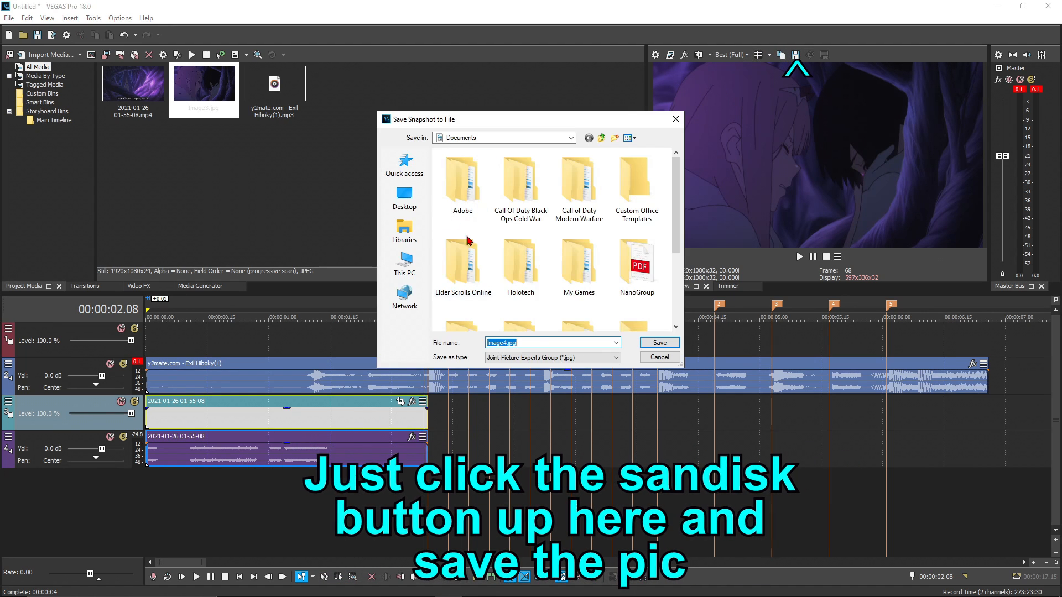
left_click(660, 343)
left_click(220, 100)
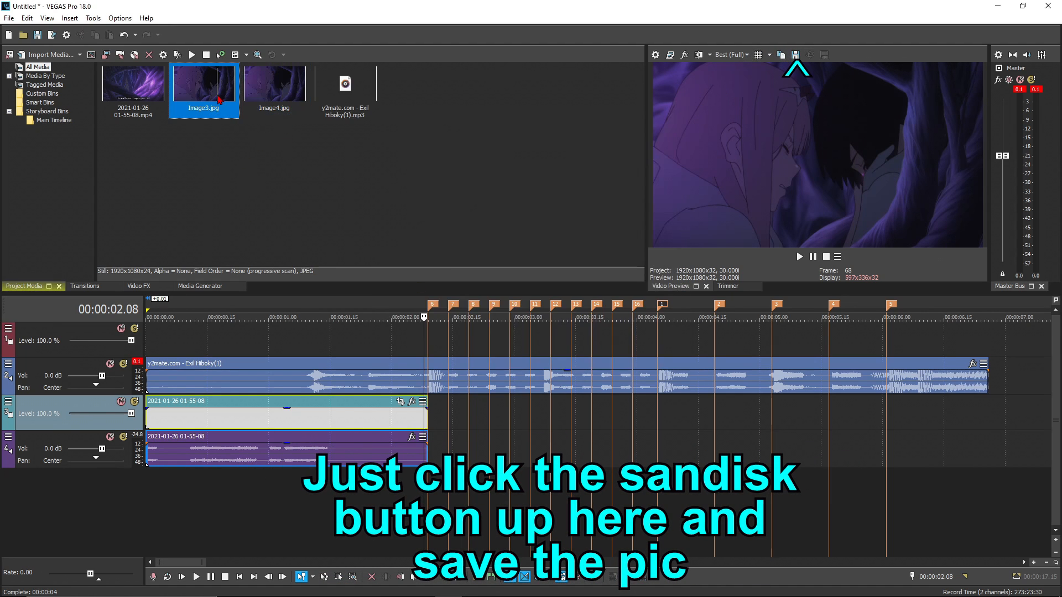
key("Delete")
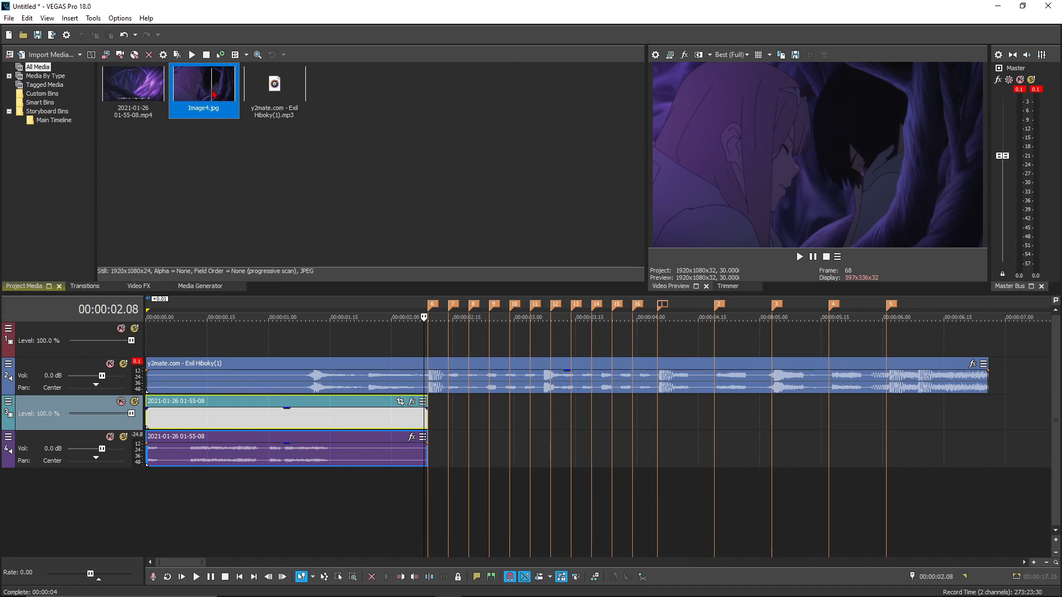
- Place Image4.jpg on the video track directly after the clip, and trim its end to marker 1 at about 00:00:04.05
left_click_drag(213, 94, 438, 409)
left_click(421, 467)
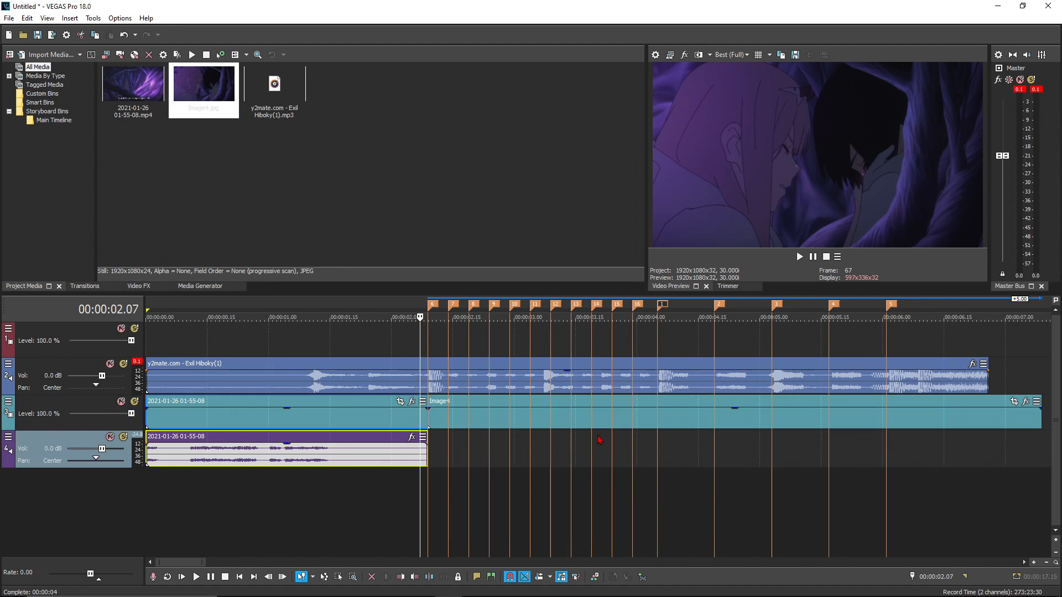
left_click_drag(1040, 420, 658, 429)
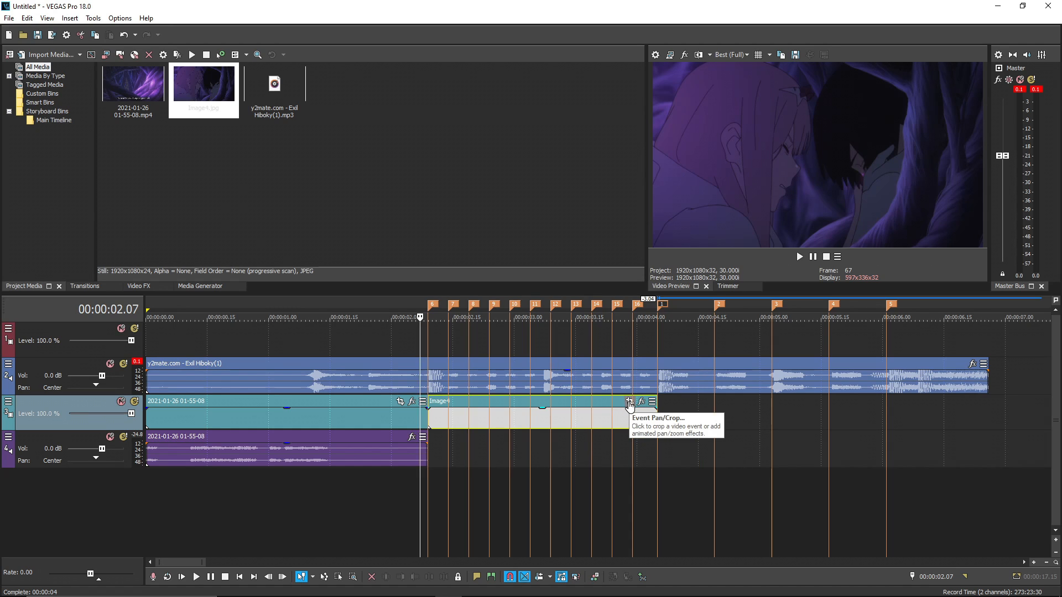
- Open the Pan/Crop settings of the Image4 event and enable its mask
scroll(628, 445, "down", 5)
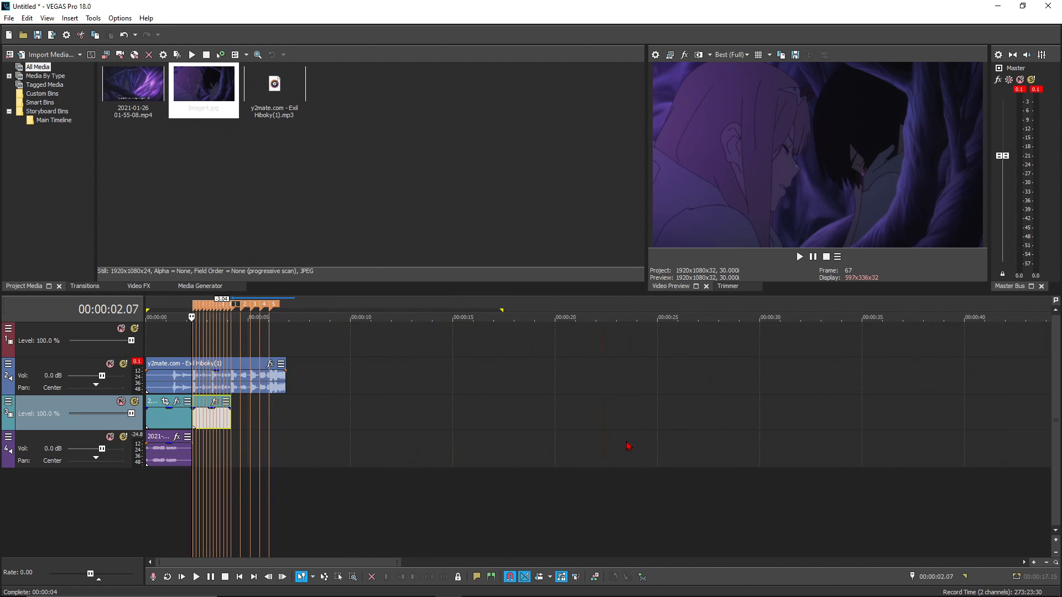
scroll(470, 420, "up", 5)
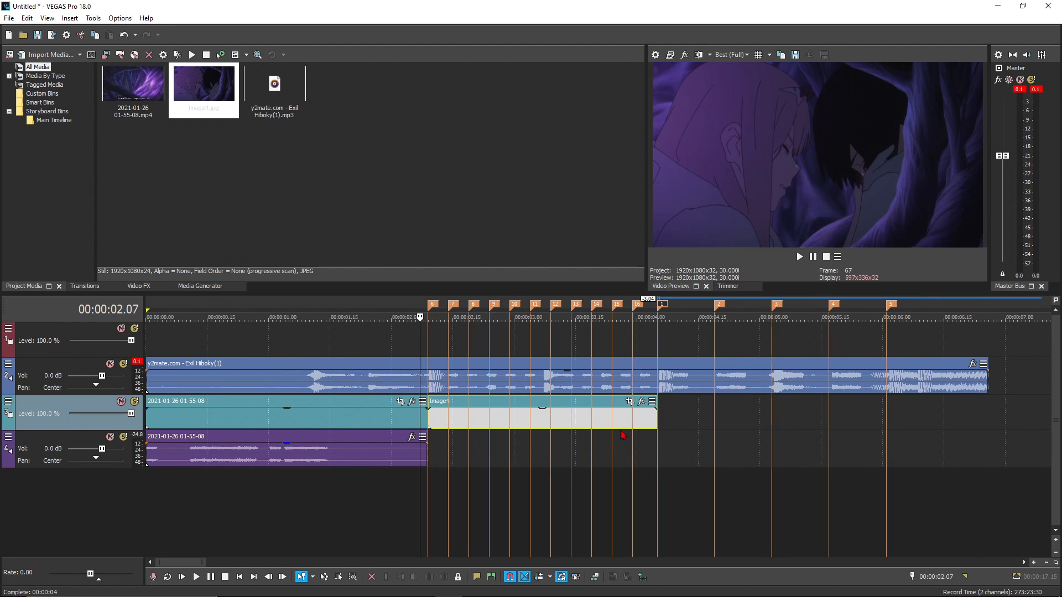
left_click(639, 403)
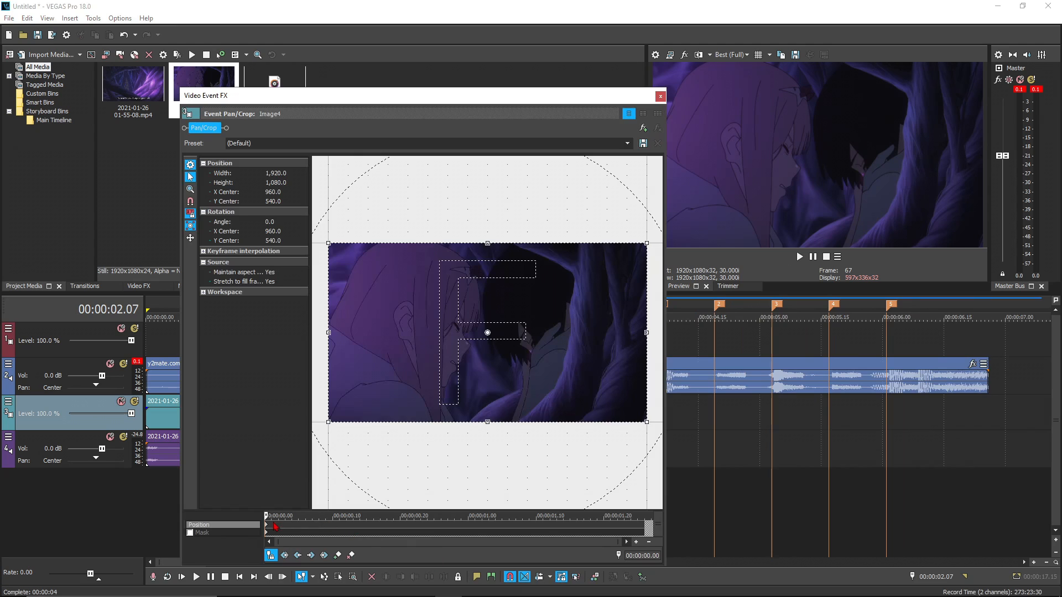
left_click(267, 526)
left_click(268, 536)
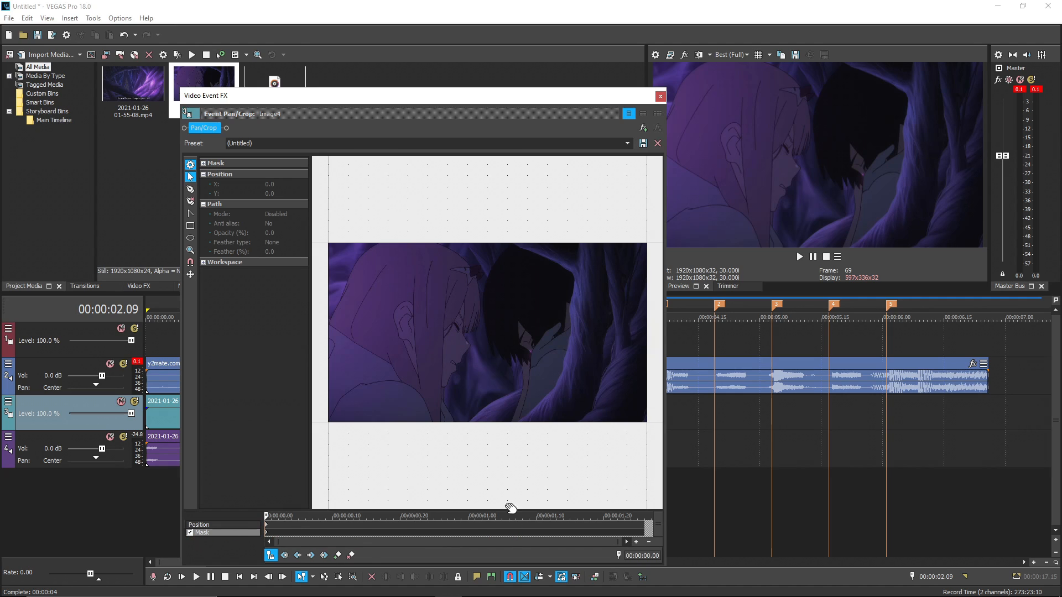
- Start a positive mask path just outside the image's left edge and trace up the back of the pink-haired character's head
left_click(190, 177)
left_click_drag(426, 285, 405, 332)
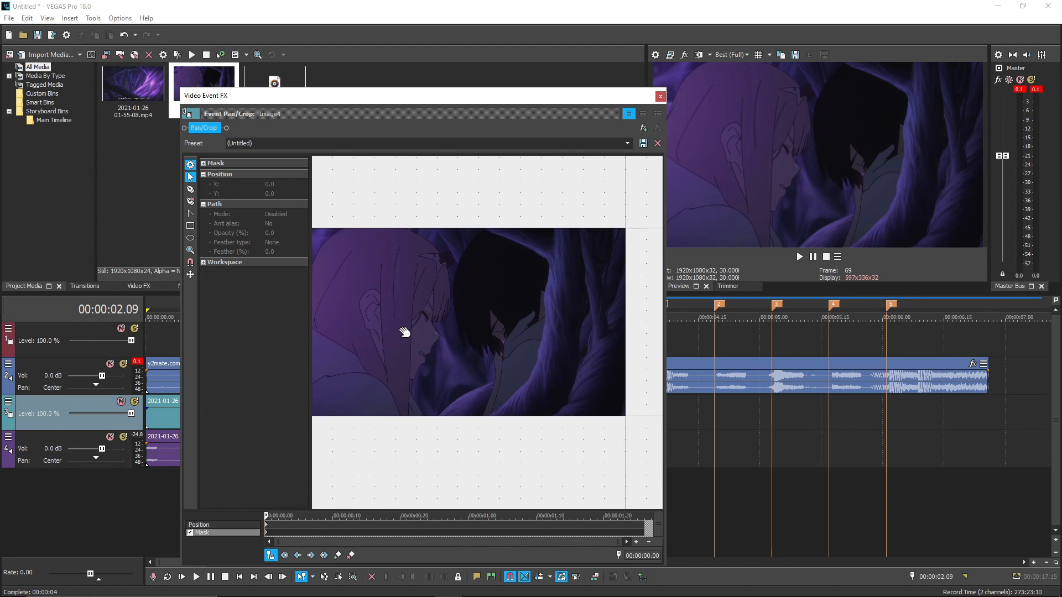
scroll(437, 325, "up", 6)
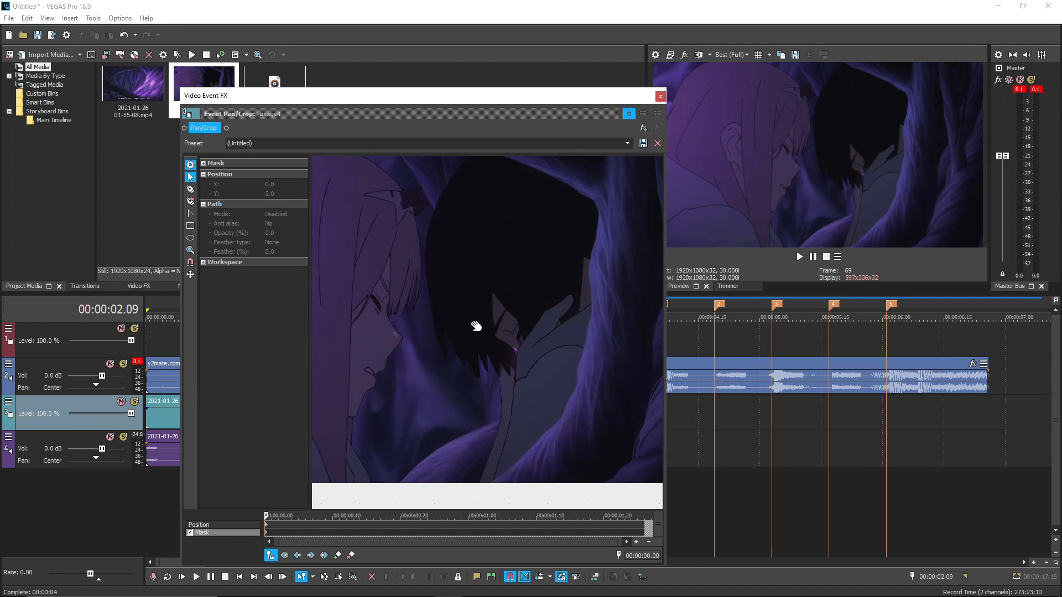
left_click_drag(477, 326, 608, 317)
scroll(433, 290, "up", 2)
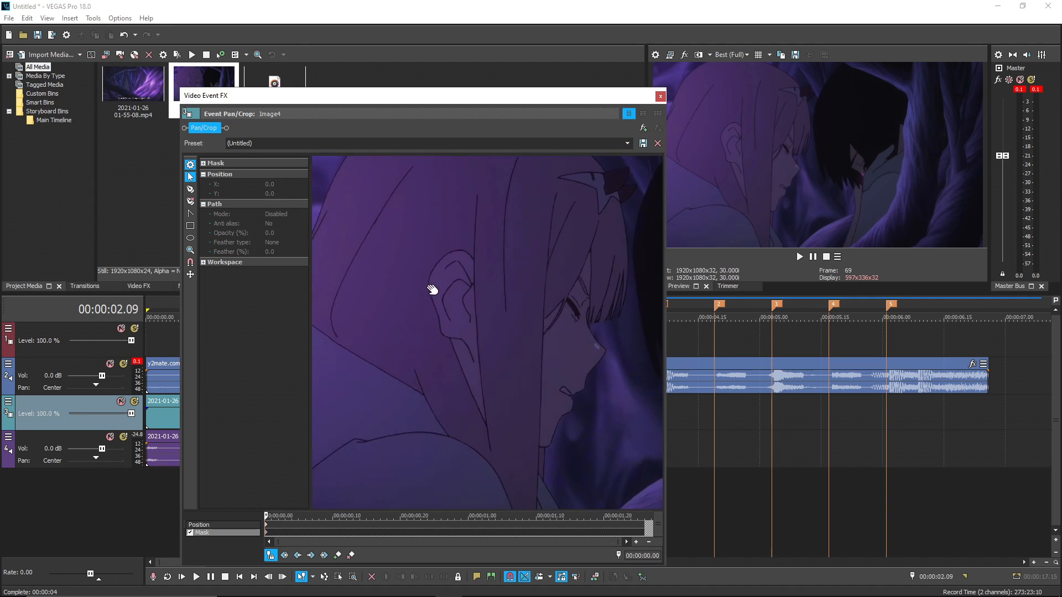
scroll(420, 275, "up", 2)
left_click_drag(420, 275, 524, 331)
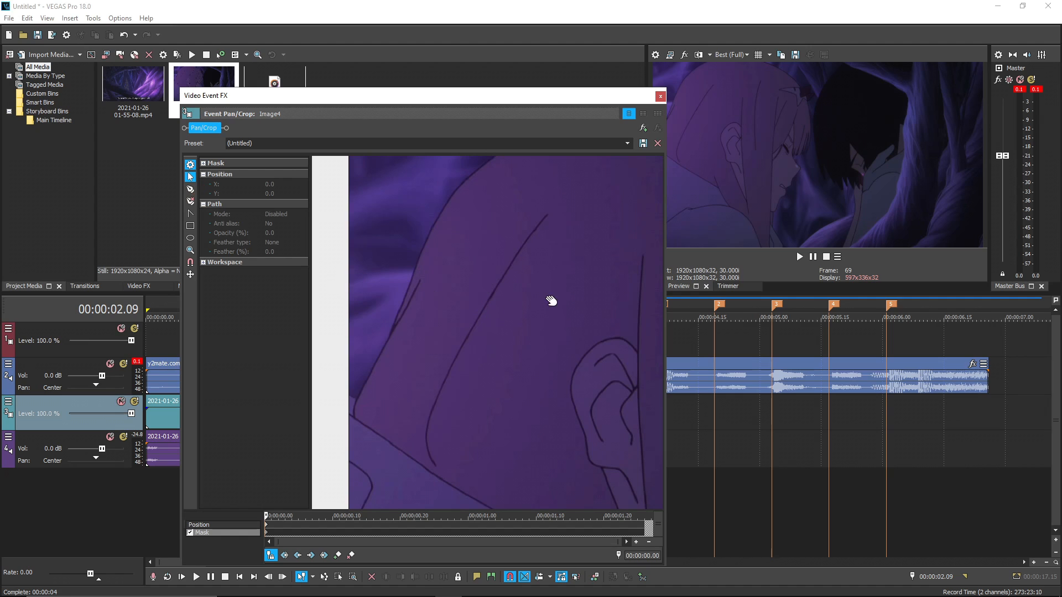
mouse_move(443, 314)
left_mouse_down()
mouse_move(422, 301)
mouse_move(512, 301)
mouse_move(464, 311)
left_mouse_up()
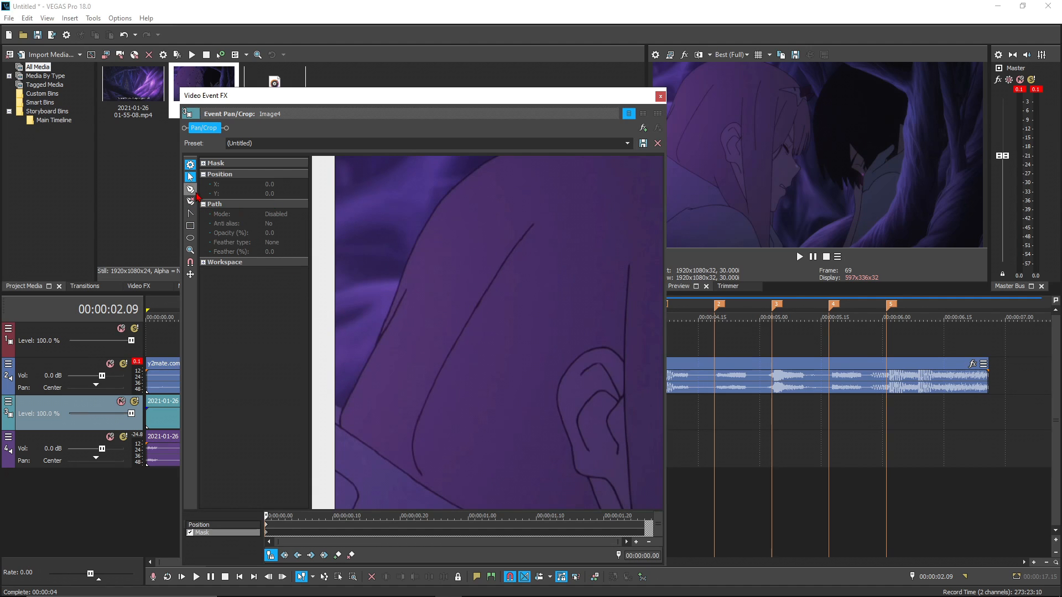
left_click_drag(451, 344, 474, 306)
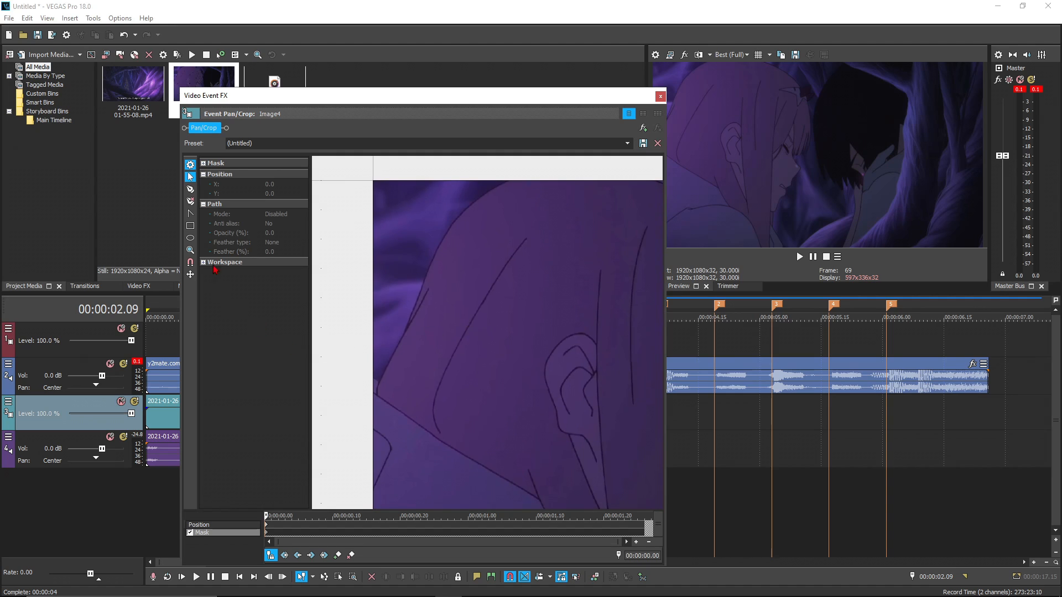
left_click(190, 189)
left_click(335, 379)
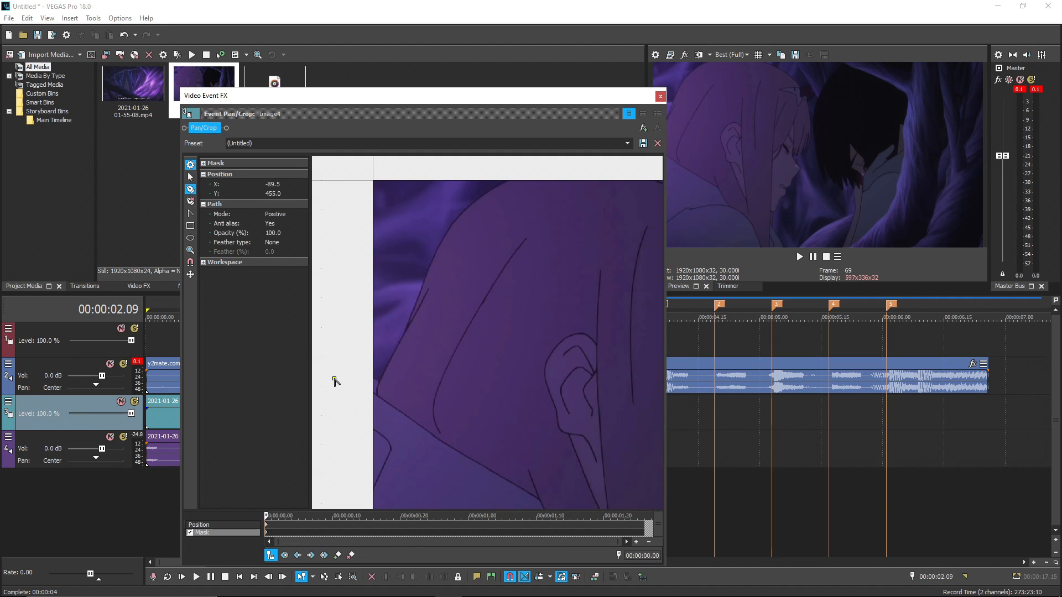
left_click(367, 372)
left_click(381, 378)
left_click(394, 350)
left_click(405, 331)
left_click(412, 308)
left_click(418, 300)
scroll(466, 256, "down", 2)
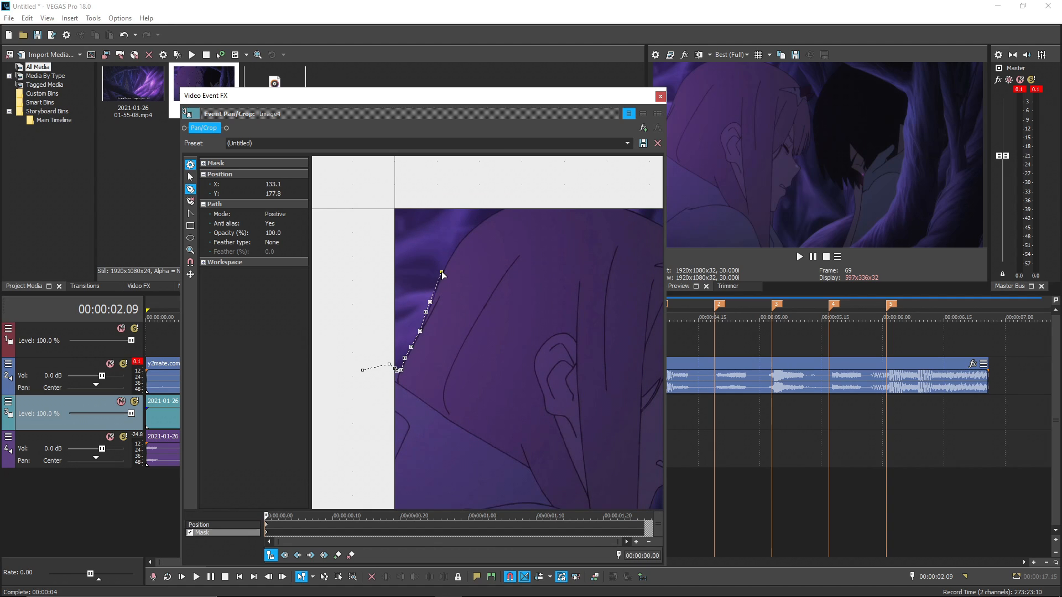
left_click(457, 243)
- Continue the mask path just above the image's top edge, over the crown of the pink-haired head, and return to the hairline
scroll(500, 236, "down", 1)
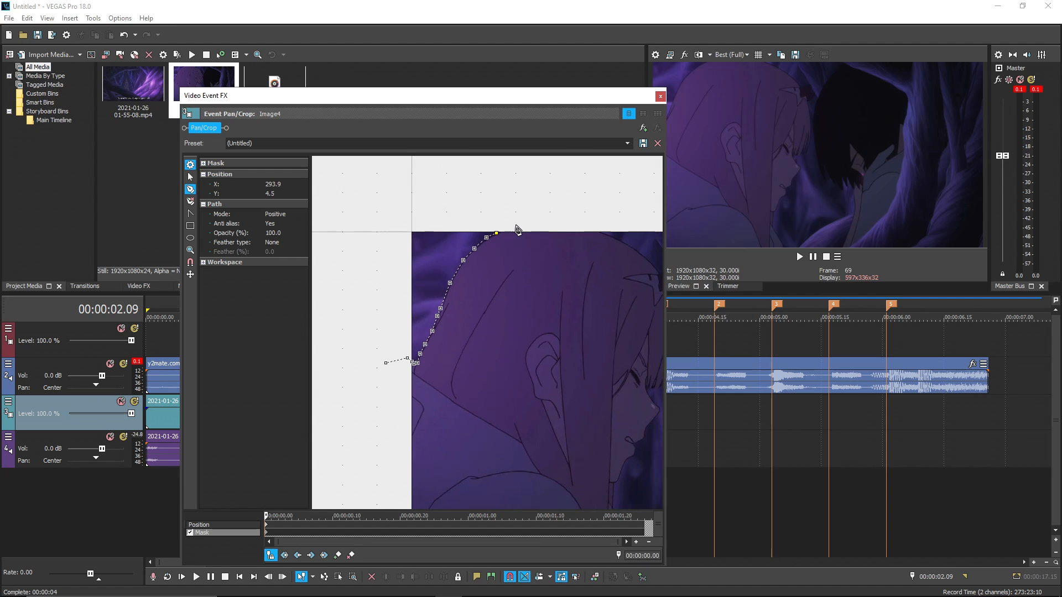
left_click(521, 224)
left_click(543, 219)
left_click(569, 220)
left_click(590, 220)
left_click(603, 223)
left_click(603, 231)
- Continue the mask path from its last anchor down the front hairline and around the pink-haired character's horns
scroll(621, 243, "down", 5)
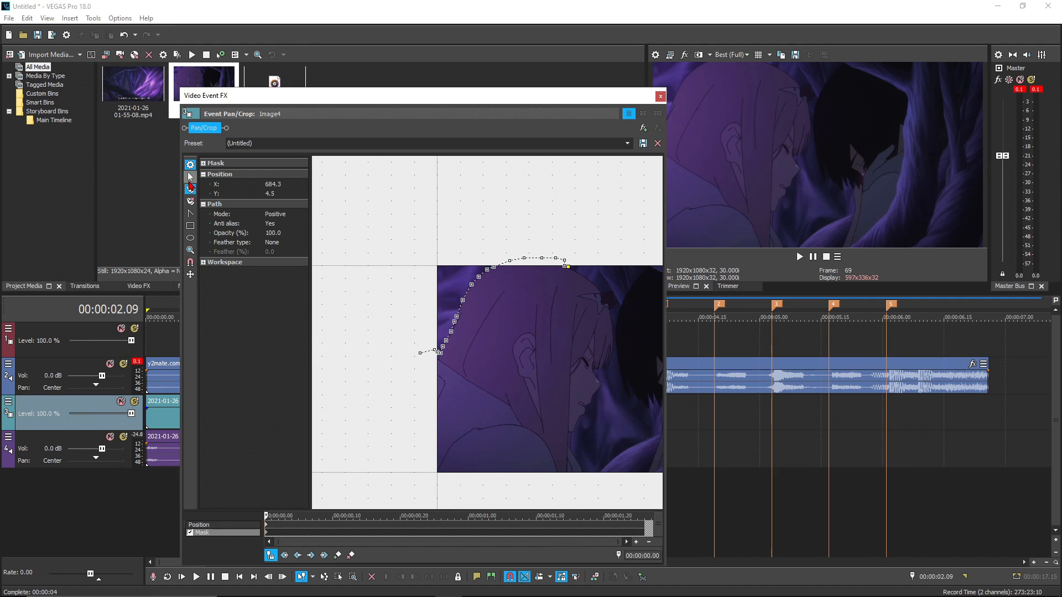
left_click(191, 177)
scroll(524, 327, "up", 5)
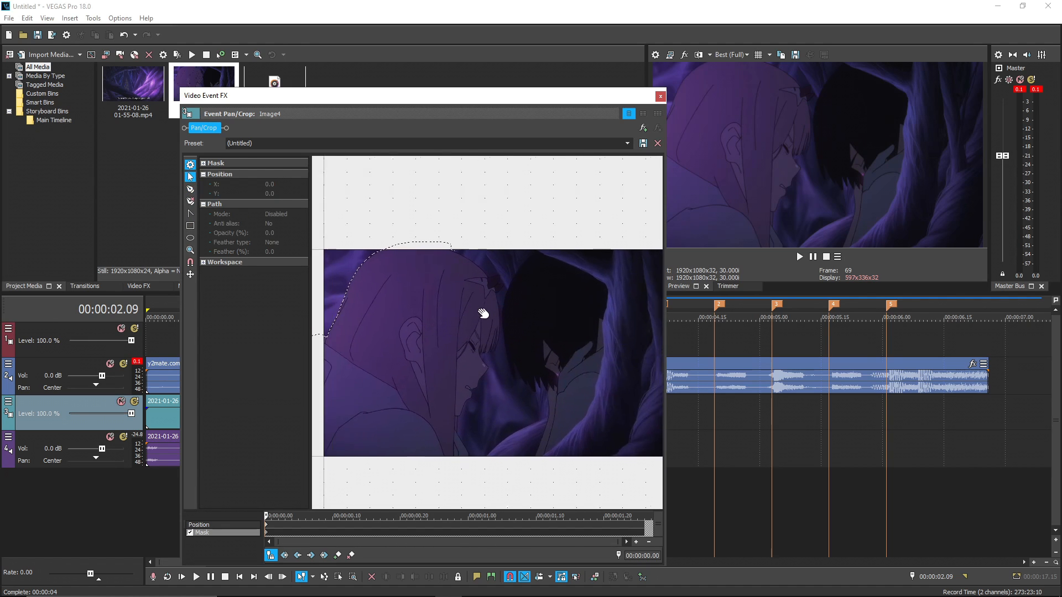
scroll(471, 291, "up", 5)
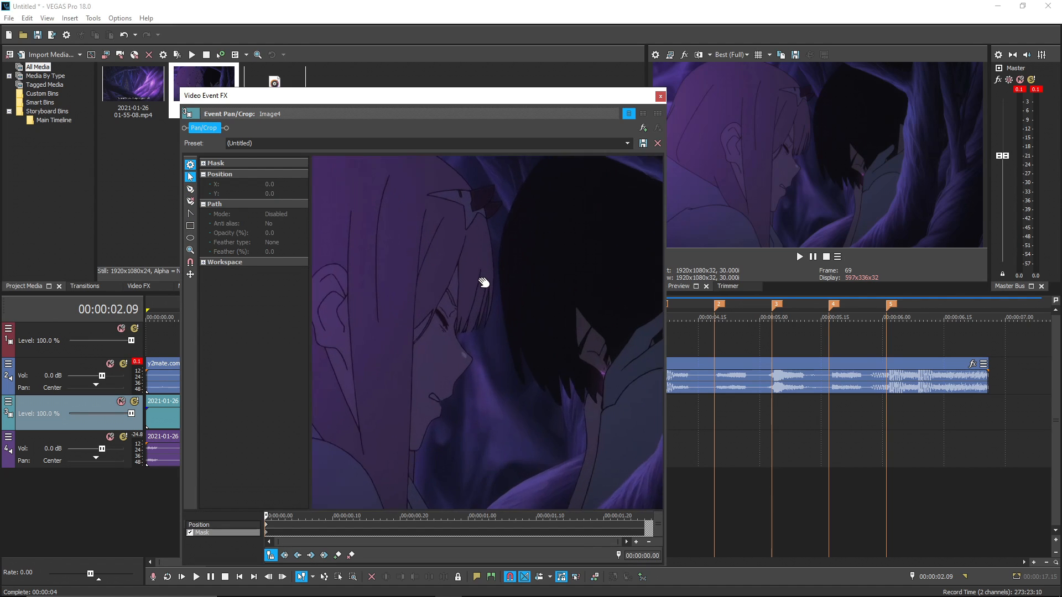
scroll(486, 349, "down", 1)
left_click_drag(458, 217, 435, 306)
scroll(408, 268, "up", 3)
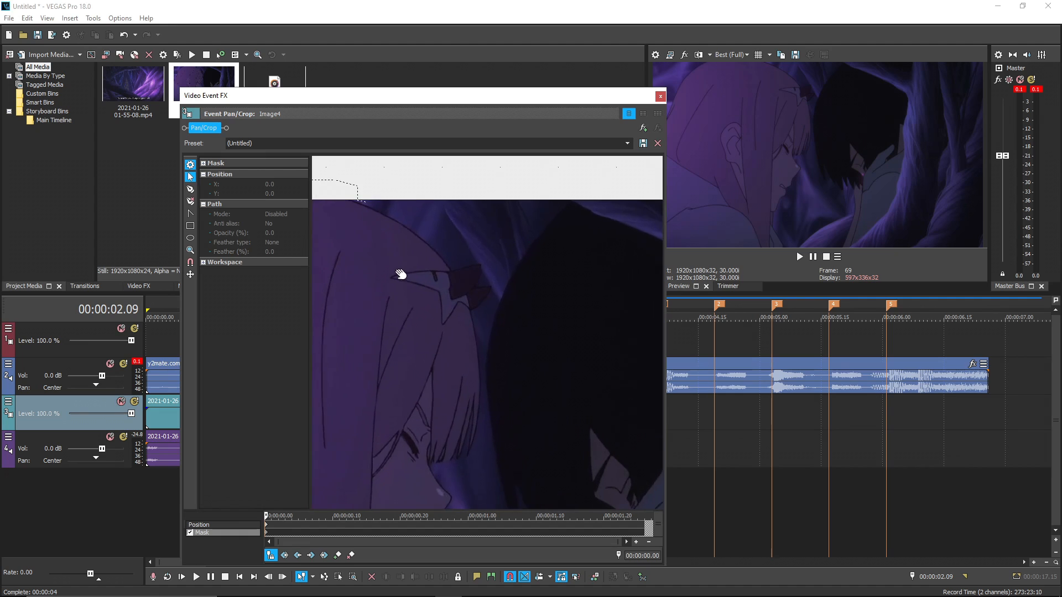
left_click_drag(419, 265, 448, 307)
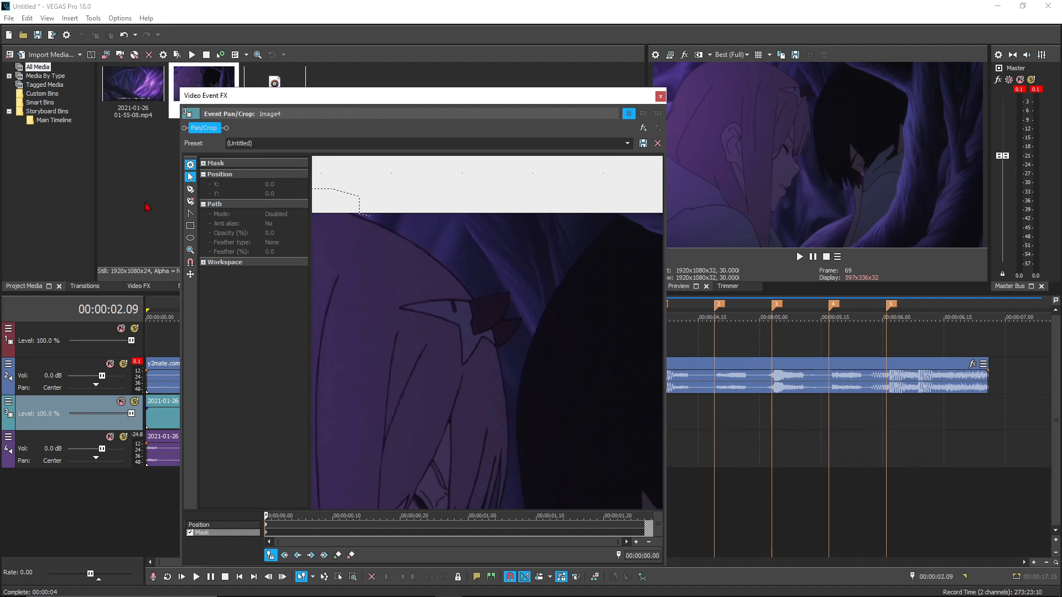
left_click(190, 190)
left_click(370, 216)
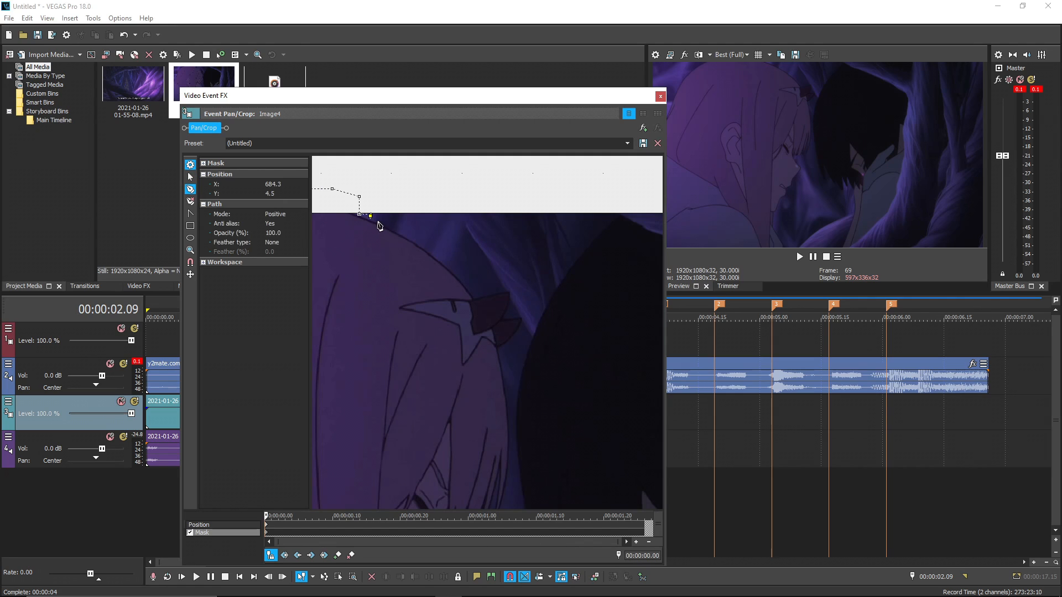
left_click(386, 226)
left_click(401, 235)
left_click(425, 244)
left_click(456, 268)
left_click(492, 293)
left_click(505, 288)
left_click(507, 314)
left_click(523, 315)
left_click(523, 332)
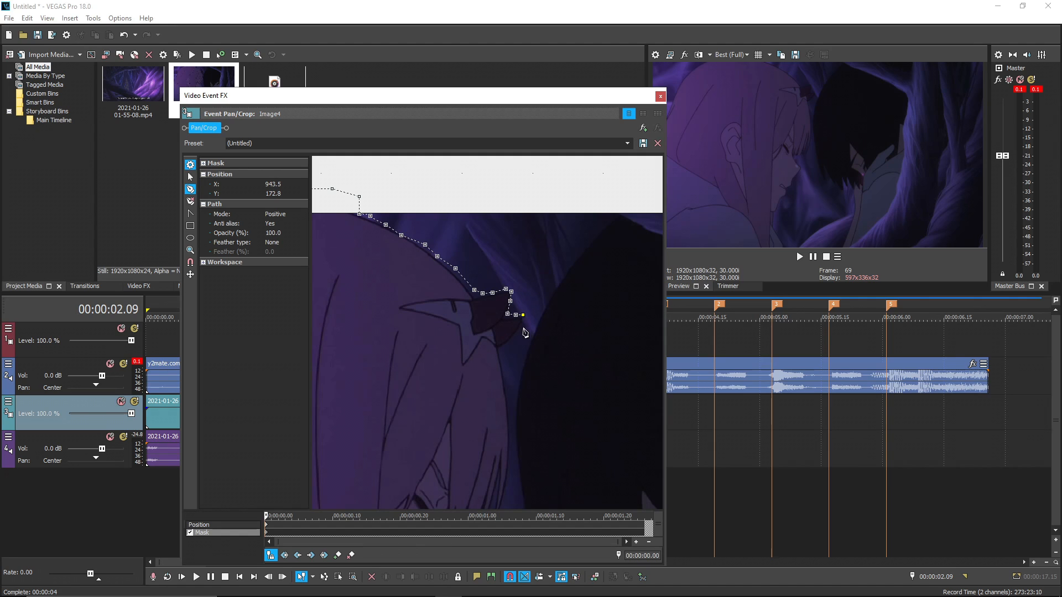
left_click(515, 341)
- Continue the mask path from its last anchor below the horns down the front hair's outer edge to the first strand's tip
scroll(501, 361, "down", 3)
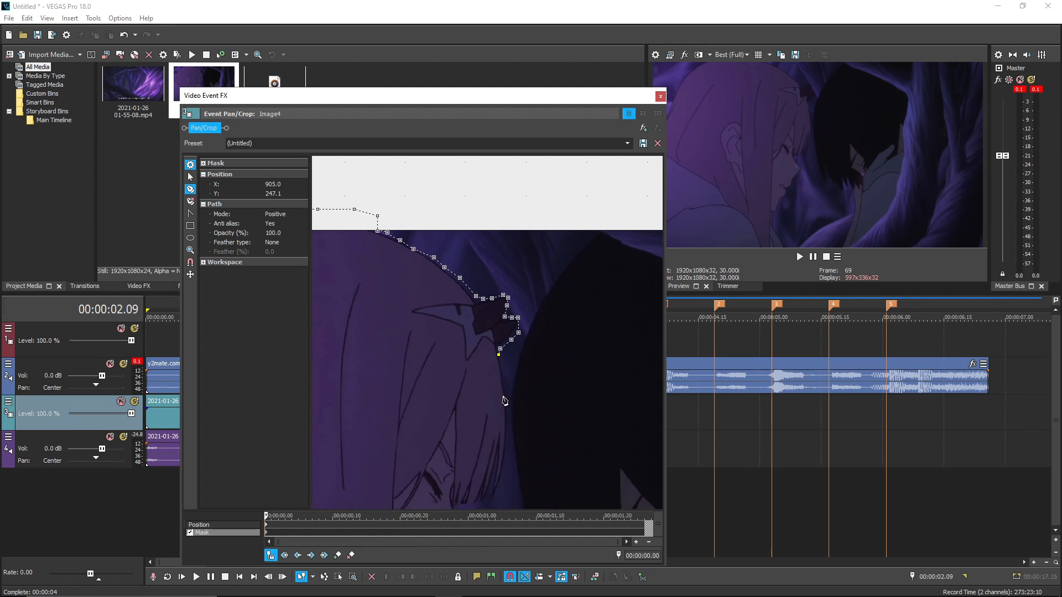
left_click(190, 176)
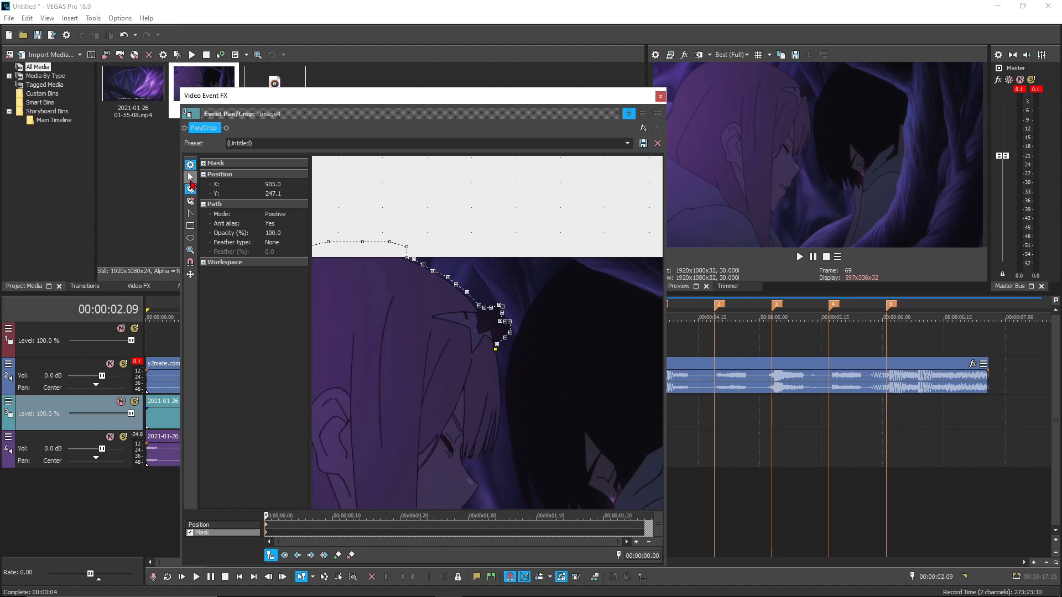
left_click_drag(503, 386, 438, 280)
scroll(467, 277, "up", 3)
scroll(474, 271, "up", 1)
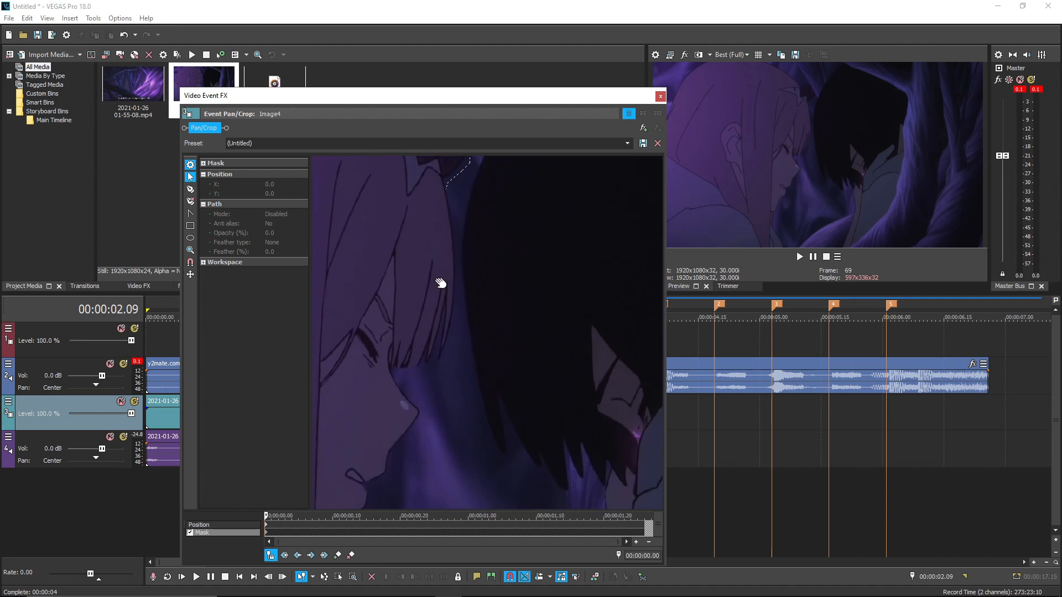
left_click(190, 189)
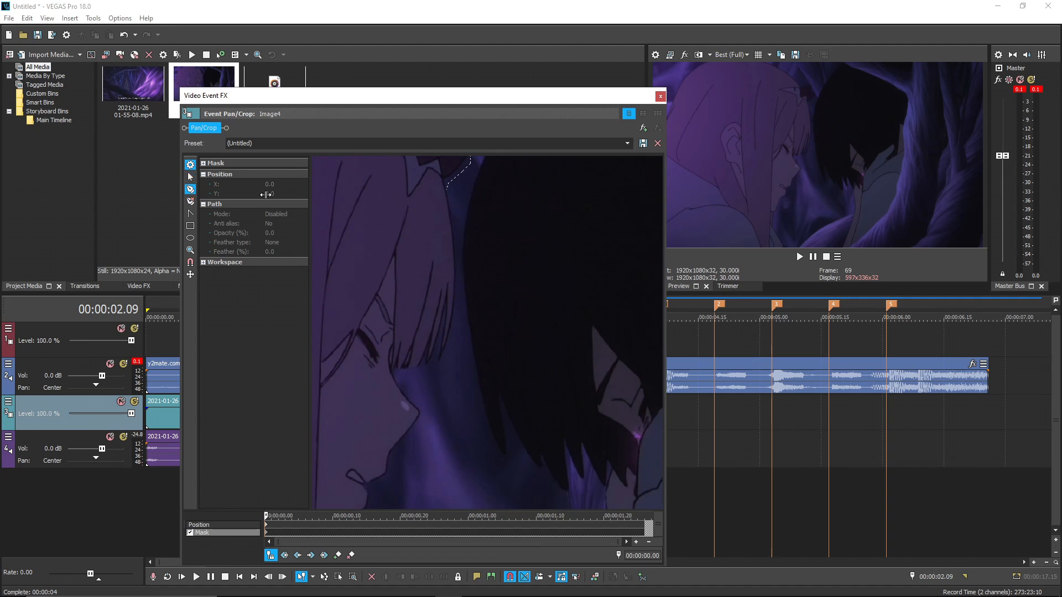
left_click(451, 214)
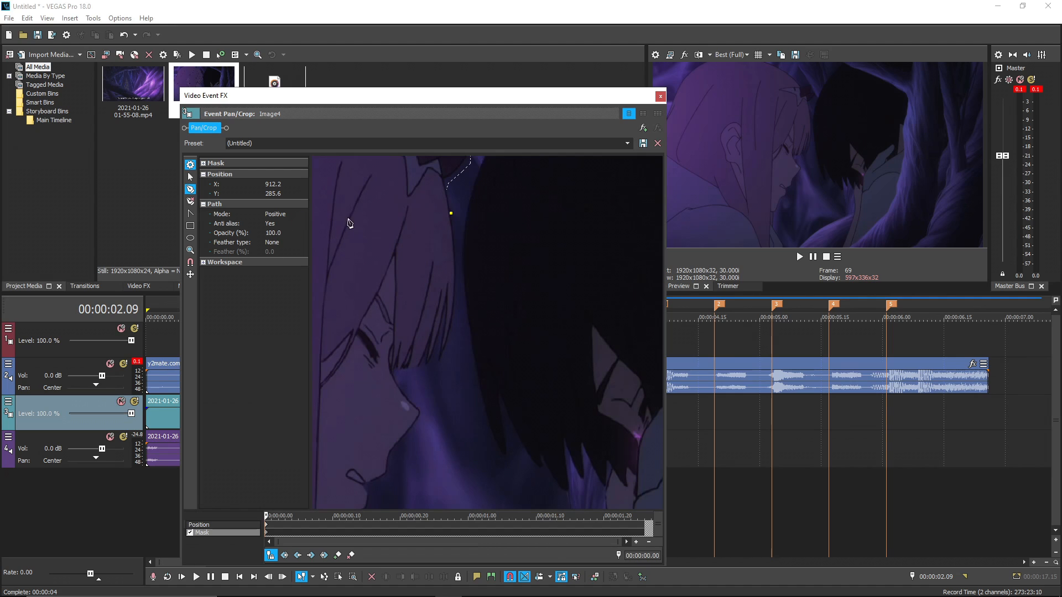
key("ctrl+z")
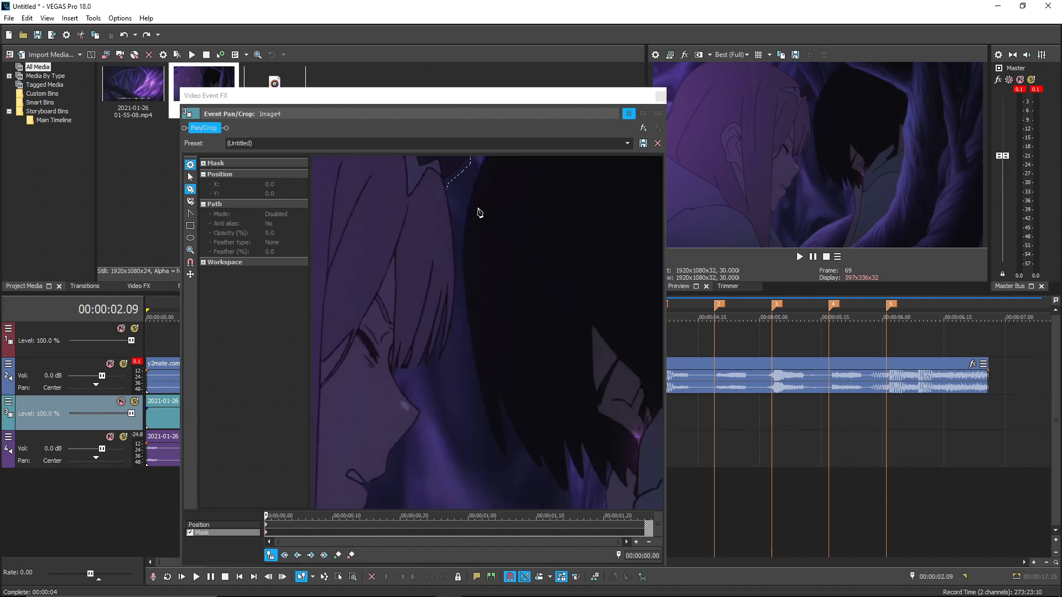
left_click(447, 191)
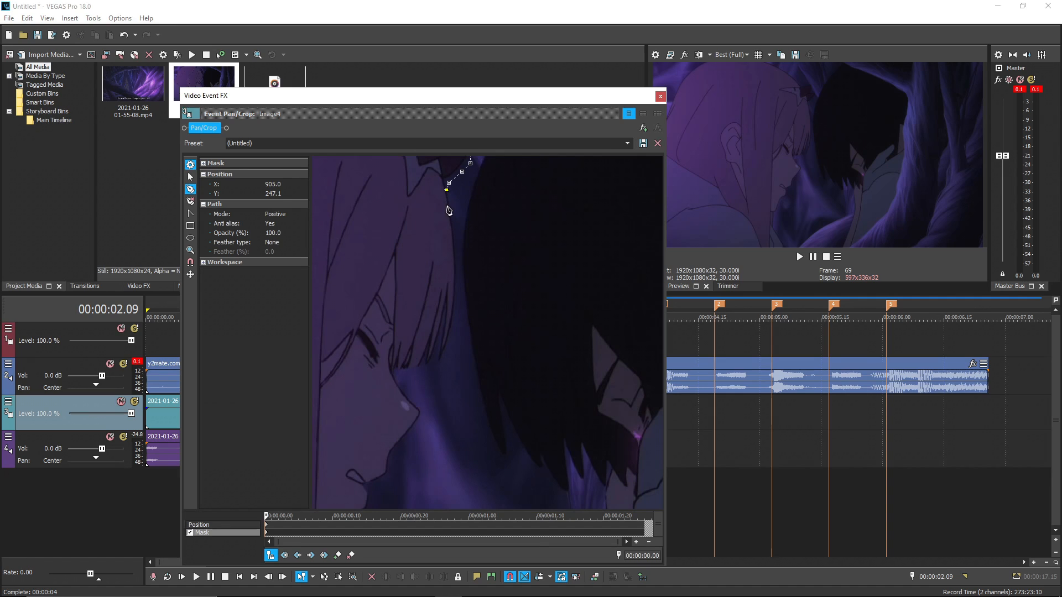
left_click(451, 210)
left_click(454, 233)
left_click(456, 255)
left_click(454, 277)
left_click(450, 331)
left_click(442, 357)
- Trace the mask path up the gap behind the outermost hair strand and back down to the second strand's tip
left_click(440, 345)
left_click(445, 330)
left_click(445, 314)
left_click(446, 300)
left_click(446, 291)
left_click(439, 328)
left_click(426, 365)
left_click(426, 354)
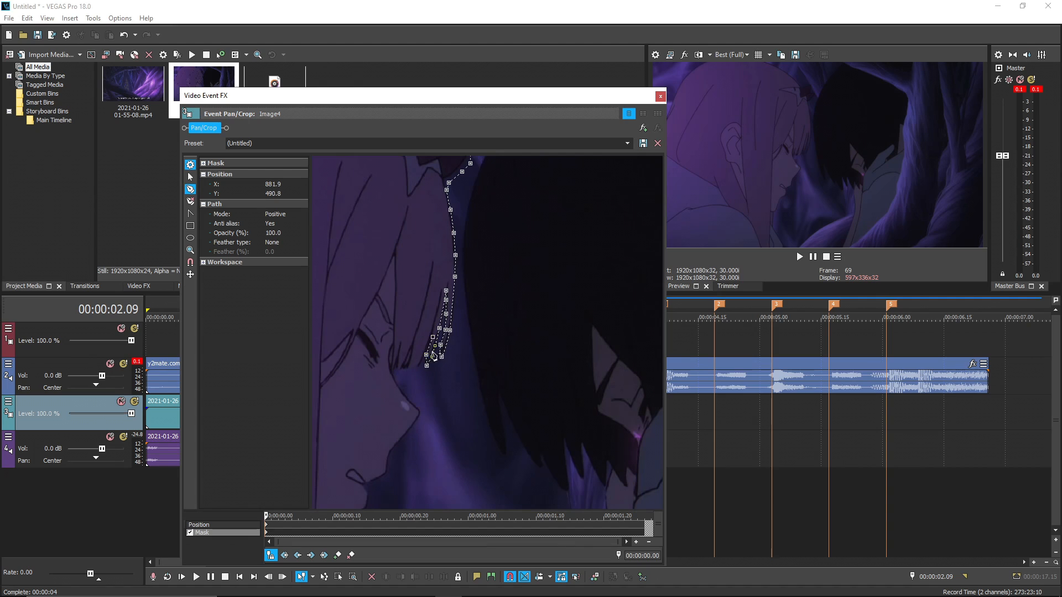
left_click(426, 364)
key("ctrl+z")
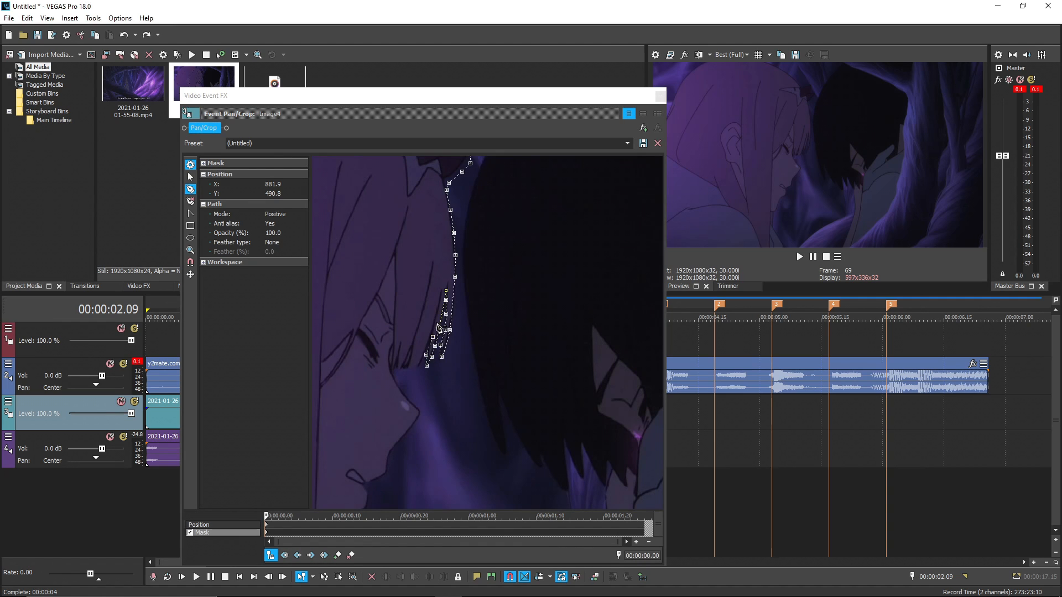
left_click(432, 320)
key("ctrl+z")
key("ctrl+z")
scroll(435, 367, "up", 5)
left_click(191, 177)
left_click_drag(332, 420, 470, 437)
key("ctrl+z")
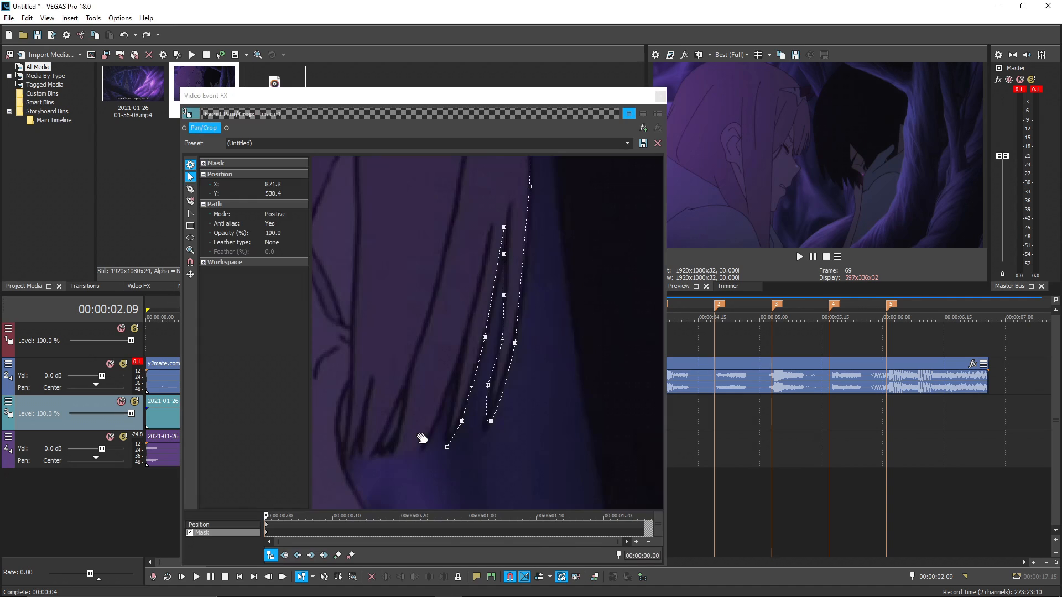
- Trace the mask path from the second strand's tip up its inner edge to the top of the next gap
left_click(190, 189)
left_click(447, 431)
left_click(451, 417)
left_click(457, 397)
left_click(462, 380)
left_click(466, 357)
left_click(470, 339)
left_click(474, 315)
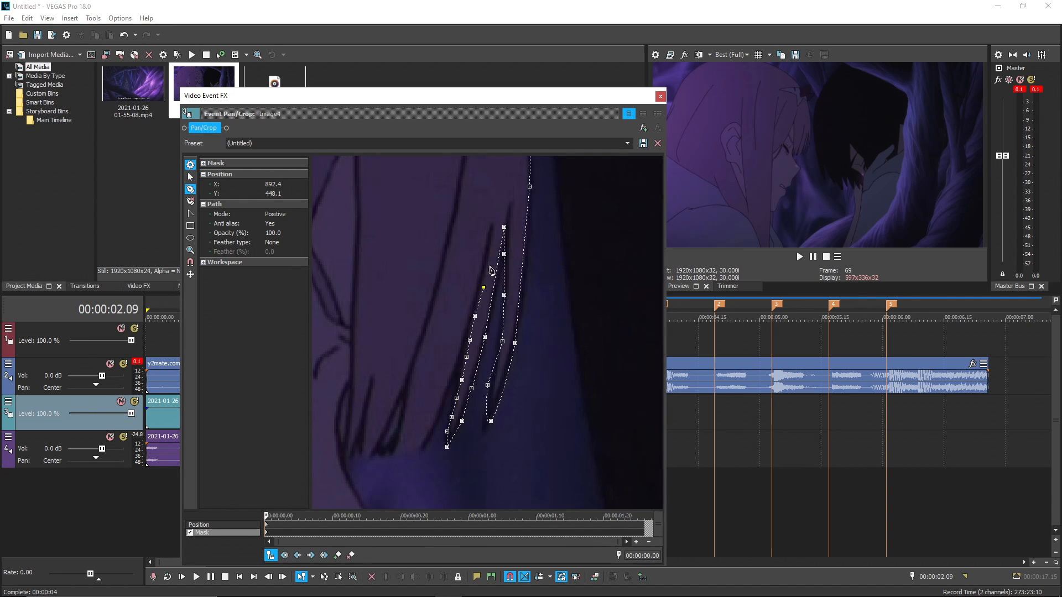
left_click(489, 264)
left_click(493, 239)
left_click(491, 229)
- Bring the mask path back down the other side of the gap to the lower end of the third strand
left_click(486, 255)
left_click(472, 305)
left_click(466, 326)
left_click(453, 372)
left_click(428, 447)
- Follow the jagged lower edge of the fringe with mask anchors, notching between the small strands, as far as the face
left_click(407, 454)
left_click(394, 455)
left_click(394, 439)
left_click(377, 452)
left_click(359, 455)
left_click(358, 436)
left_click(351, 452)
left_click(343, 463)
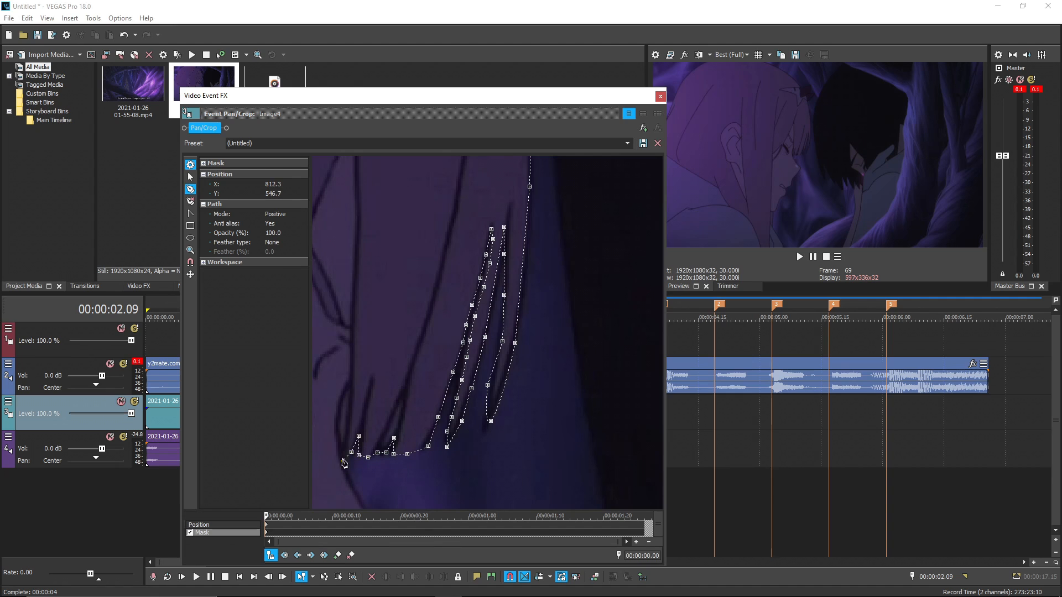
- Undo the last two mask anchors and place them again where the fringe meets the face
scroll(344, 462, "down", 5)
key("ctrl+z")
key("ctrl+z")
scroll(422, 403, "up", 4)
left_click(363, 447)
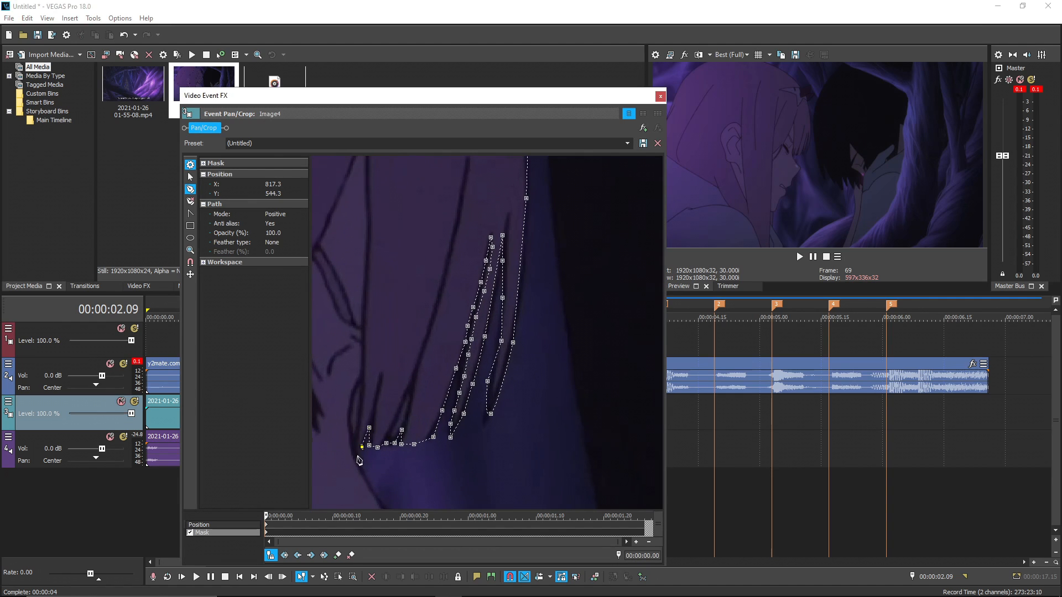
left_click(360, 454)
- Continue the mask path down the bridge of the nose, around its tip and back along its underside
left_click(365, 468)
scroll(379, 446, "down", 4)
left_click(451, 385)
left_click(465, 403)
left_click(470, 406)
left_click(467, 415)
left_click(454, 432)
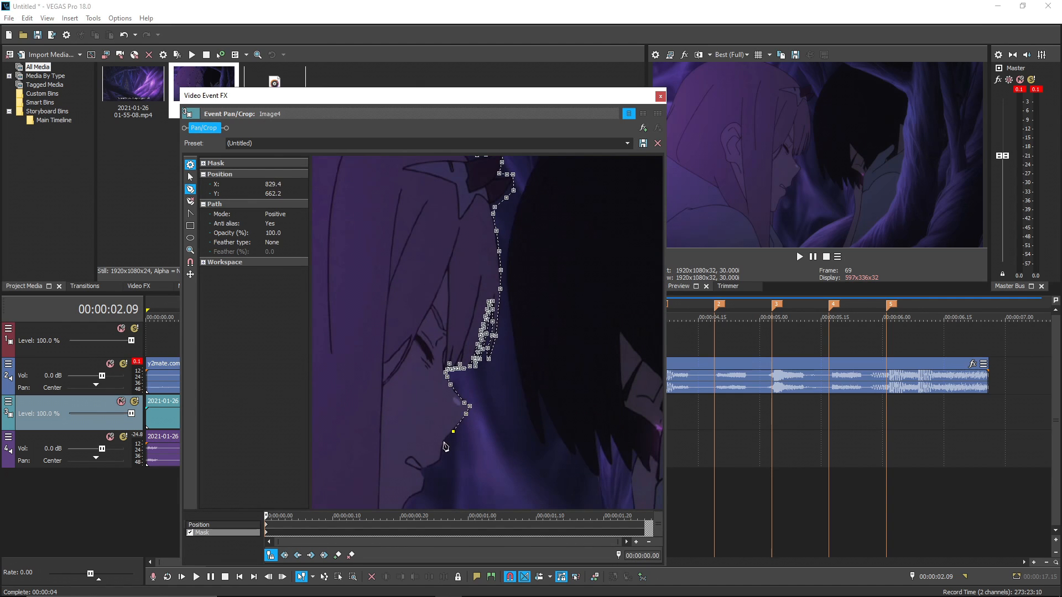
- Outline the pink-haired character's upper lip and mouth with closely spaced mask anchors
left_click(443, 440)
left_click(441, 454)
left_click(434, 465)
left_click(427, 467)
left_click(422, 470)
left_click(424, 475)
left_click(426, 481)
- Continue the mask path around the chin and jaw, then down the neck and clothing toward the image's lower edge
scroll(426, 482, "down", 3)
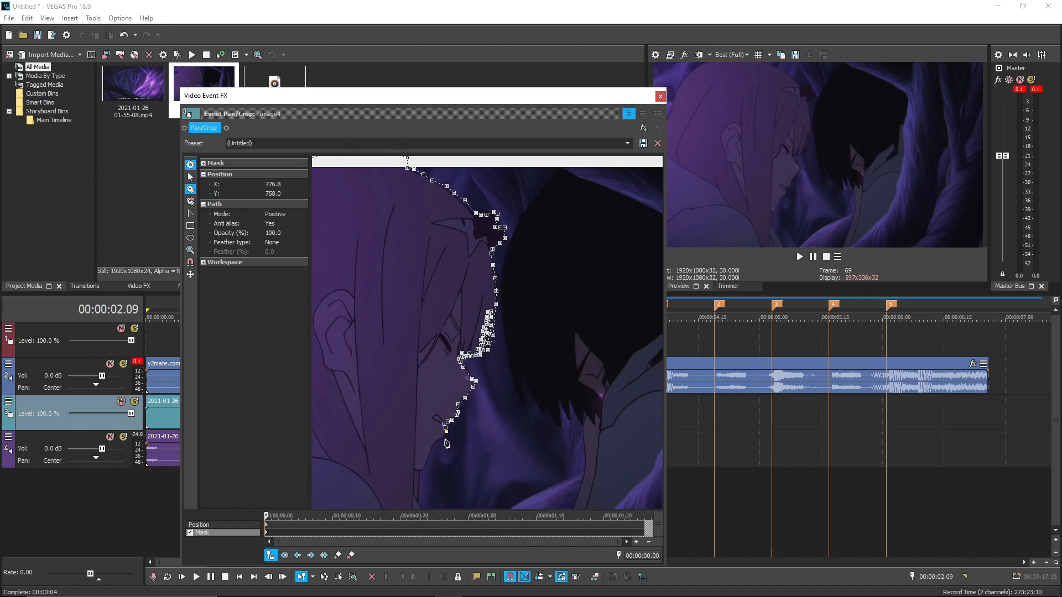
left_click(444, 437)
left_click(435, 444)
left_click(429, 456)
left_click(425, 467)
left_click(420, 471)
scroll(420, 473, "down", 3)
left_click(437, 452)
left_click(441, 466)
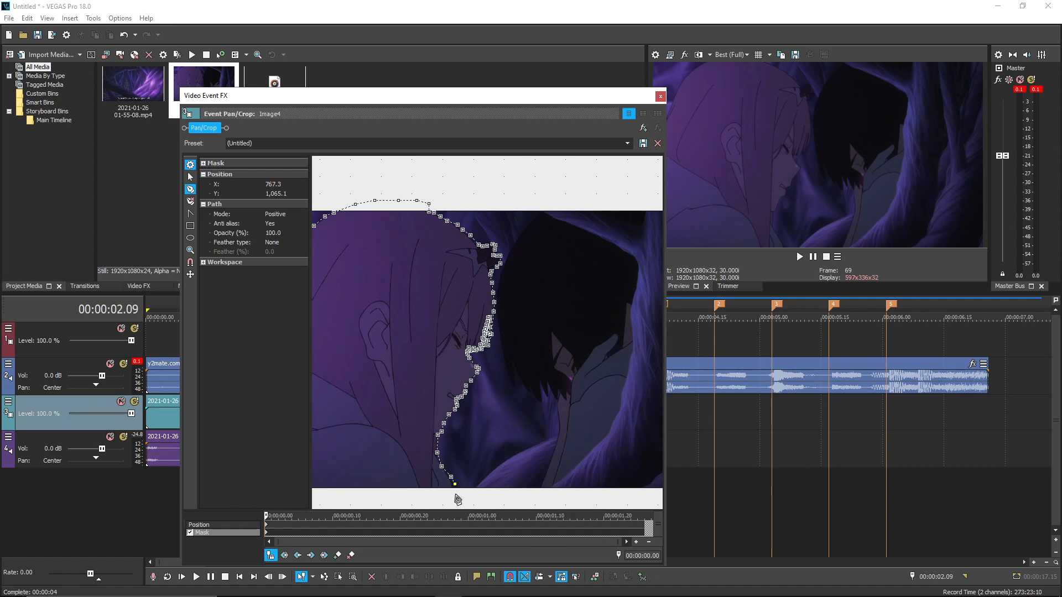
- Run the mask path just outside the image's lower edge and up past its left edge toward the starting anchor
scroll(459, 500, "down", 3)
left_click(408, 455)
left_click(342, 455)
left_click(319, 451)
scroll(320, 454, "down", 3)
left_click(338, 380)
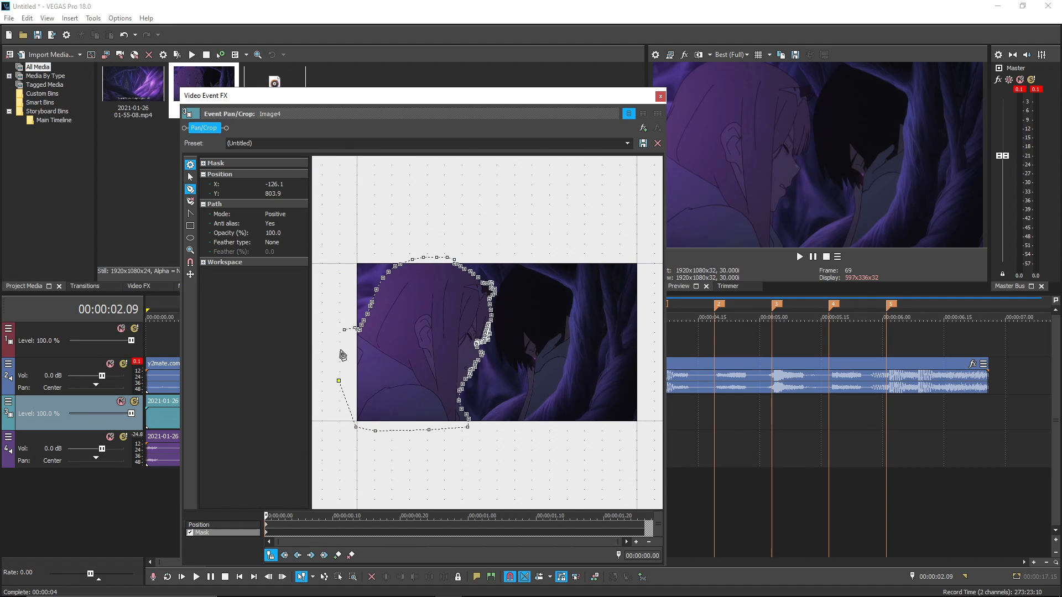
left_click(343, 350)
- Close the mask path by joining its last anchor to the starting anchor outside the image's left edge
scroll(424, 354, "up", 3)
scroll(420, 338, "down", 3)
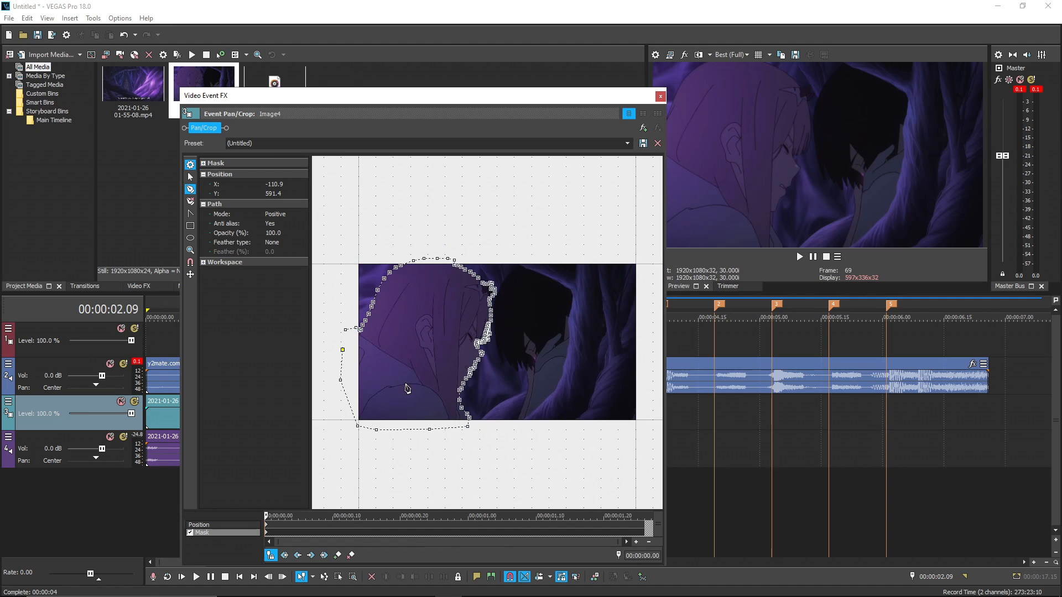
scroll(420, 354, "down", 1)
left_click(190, 176)
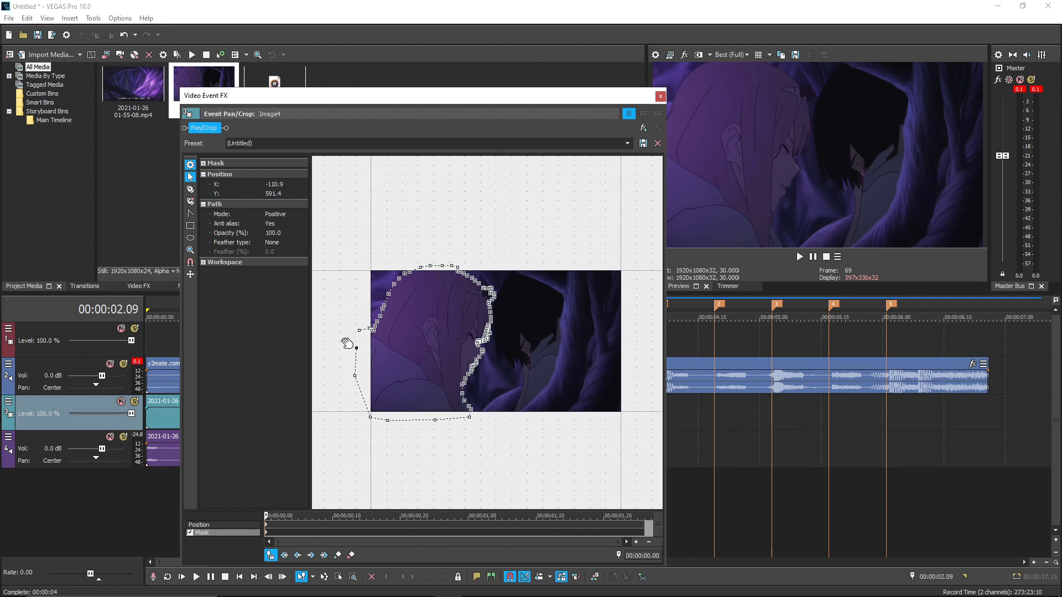
left_click_drag(327, 348, 413, 366)
scroll(462, 372, "up", 8)
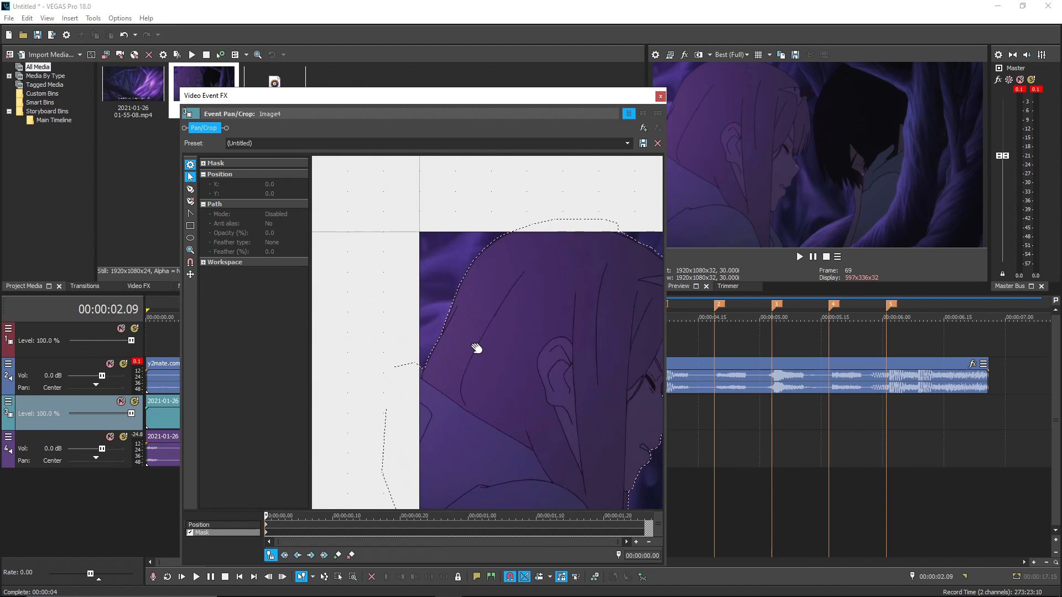
scroll(478, 347, "up", 2)
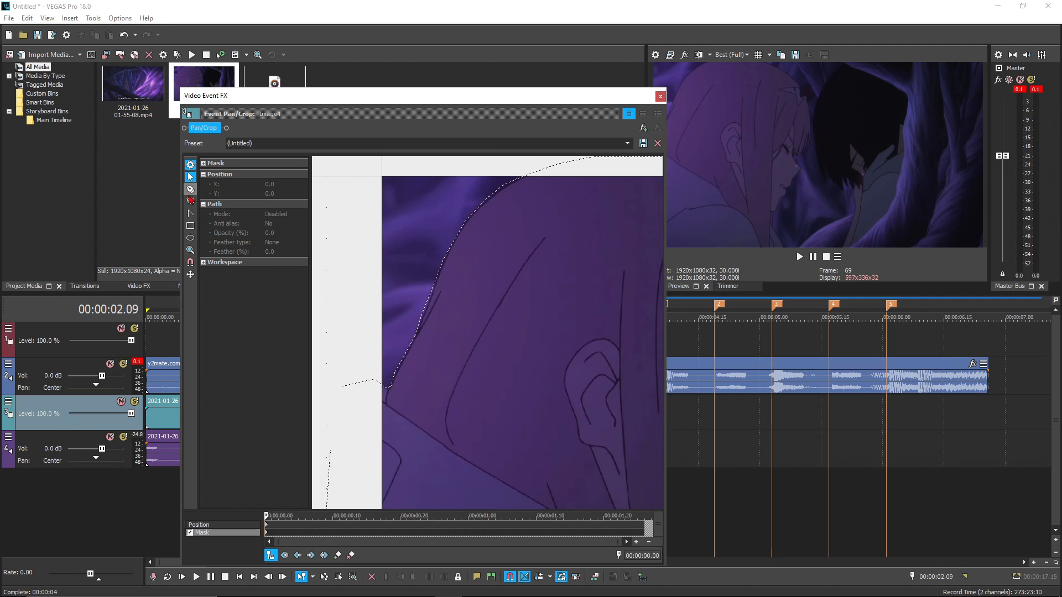
left_click(190, 189)
left_click(330, 451)
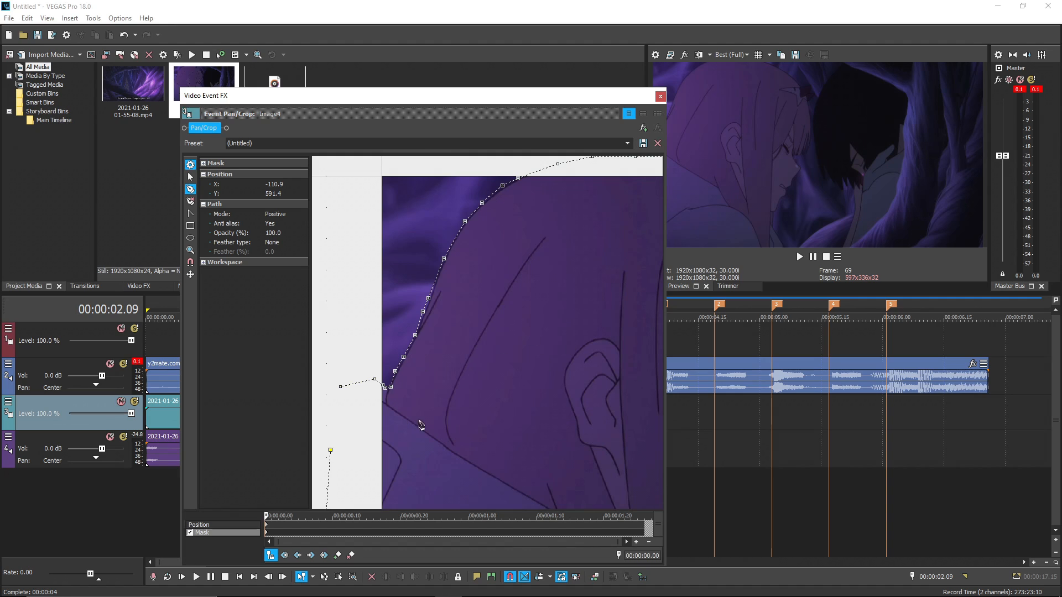
left_click(341, 387)
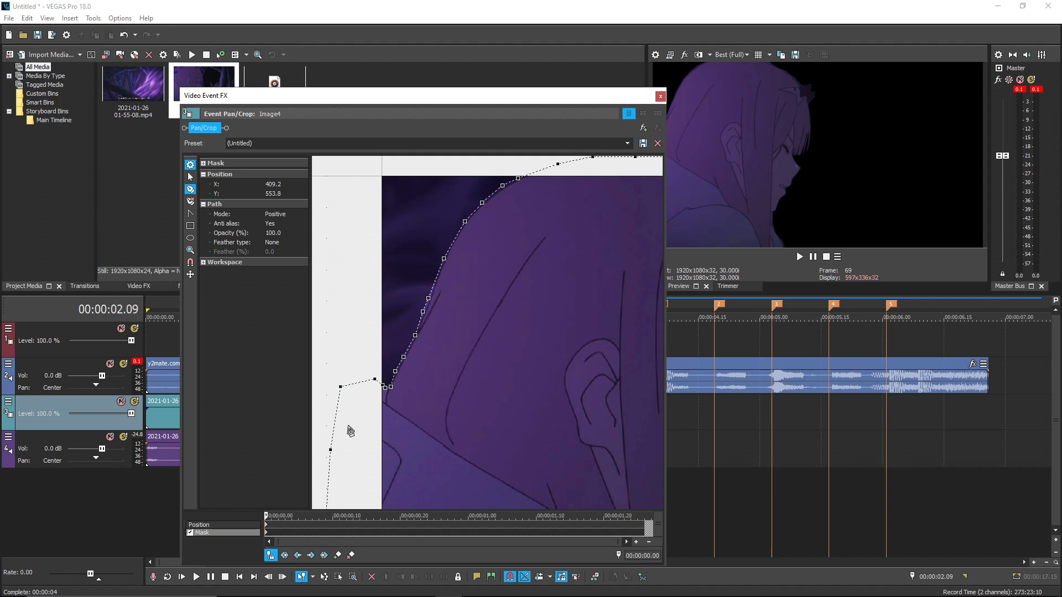
- Feather the mask path on both sides at 0.5% and close the Pan/Crop settings
left_click(273, 242)
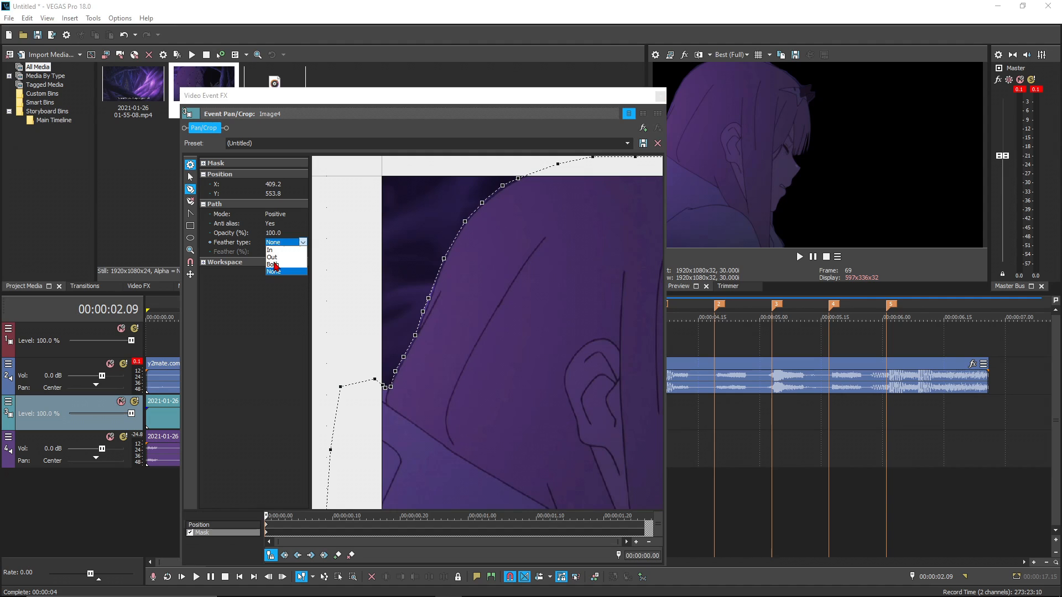
left_click(274, 265)
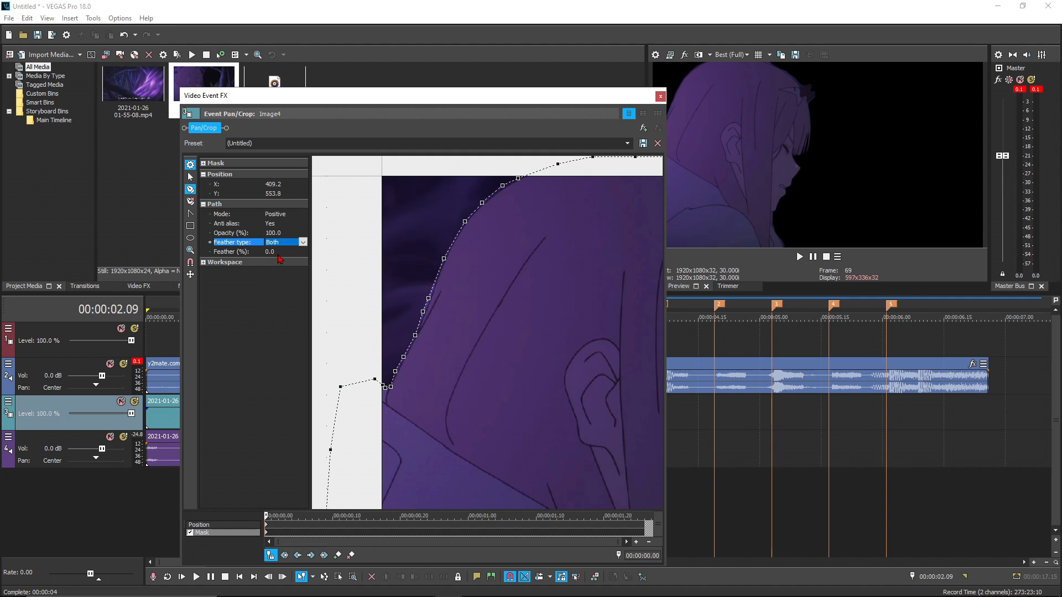
left_click(277, 252)
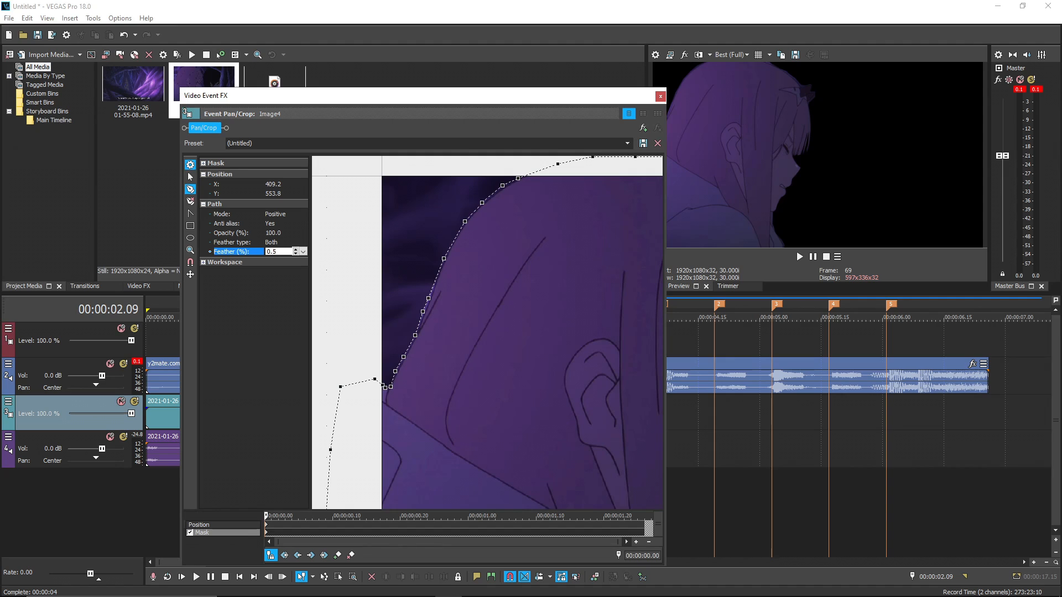
left_click(272, 276)
left_click(661, 97)
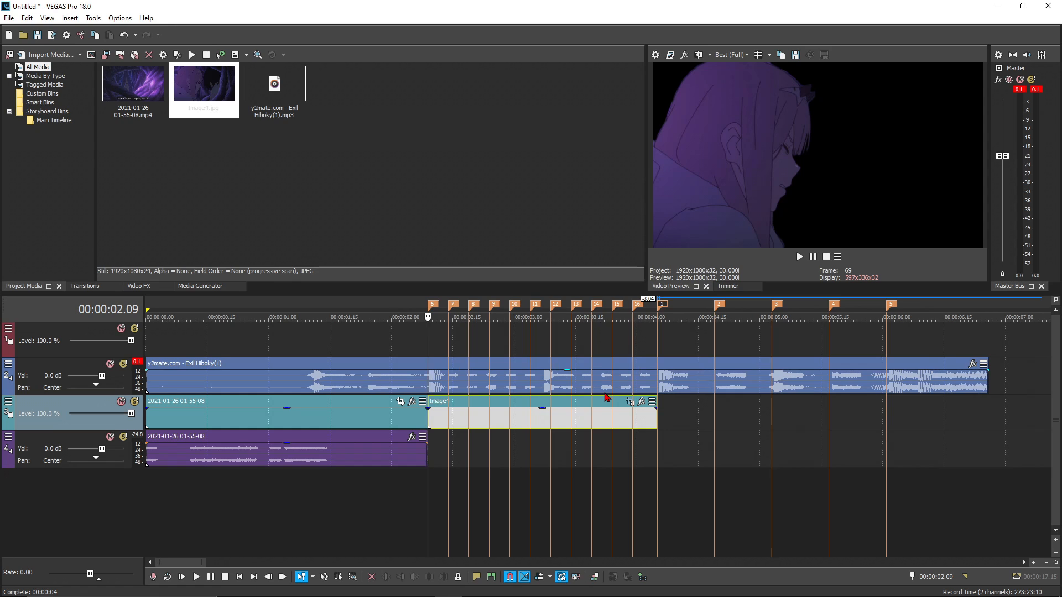
- Move the masked Image4 event up to the empty first video track, keeping its start at marker 6
left_click(562, 417)
right_click(563, 417)
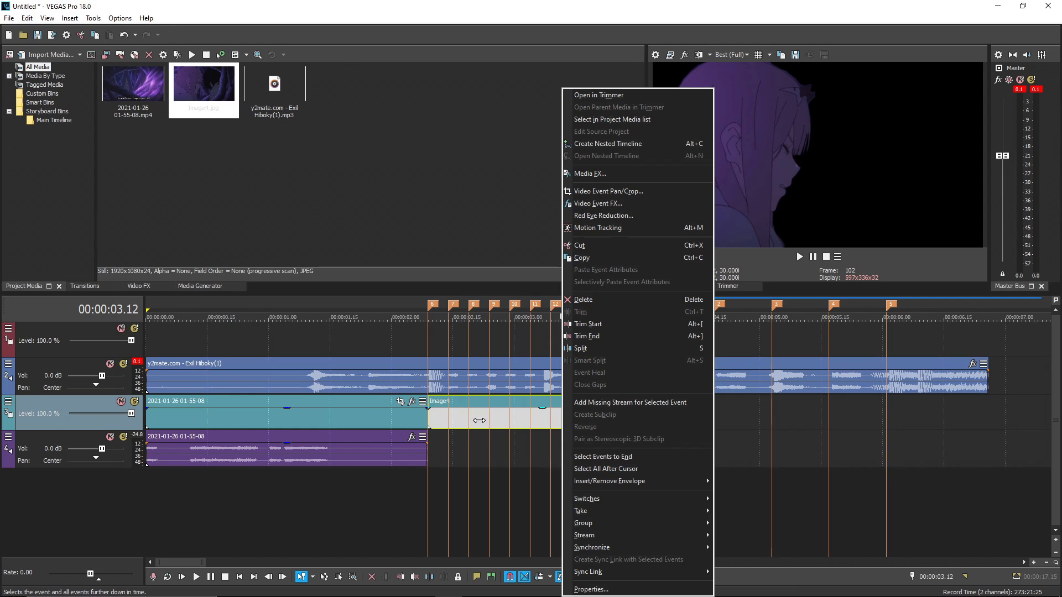
left_click(449, 423)
left_click(462, 424)
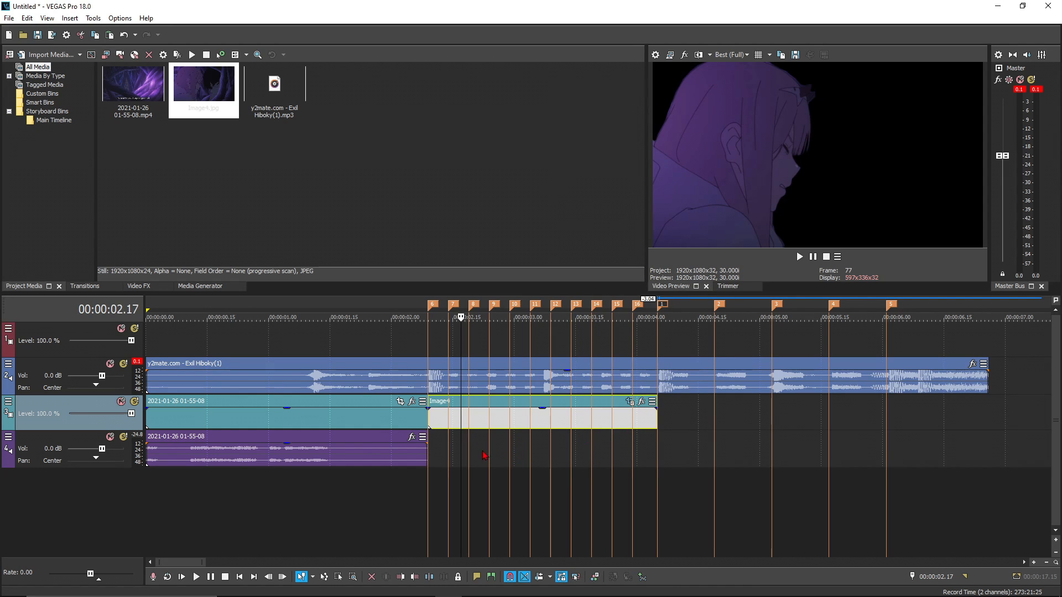
left_click_drag(516, 417, 512, 352)
scroll(535, 417, "down", 3)
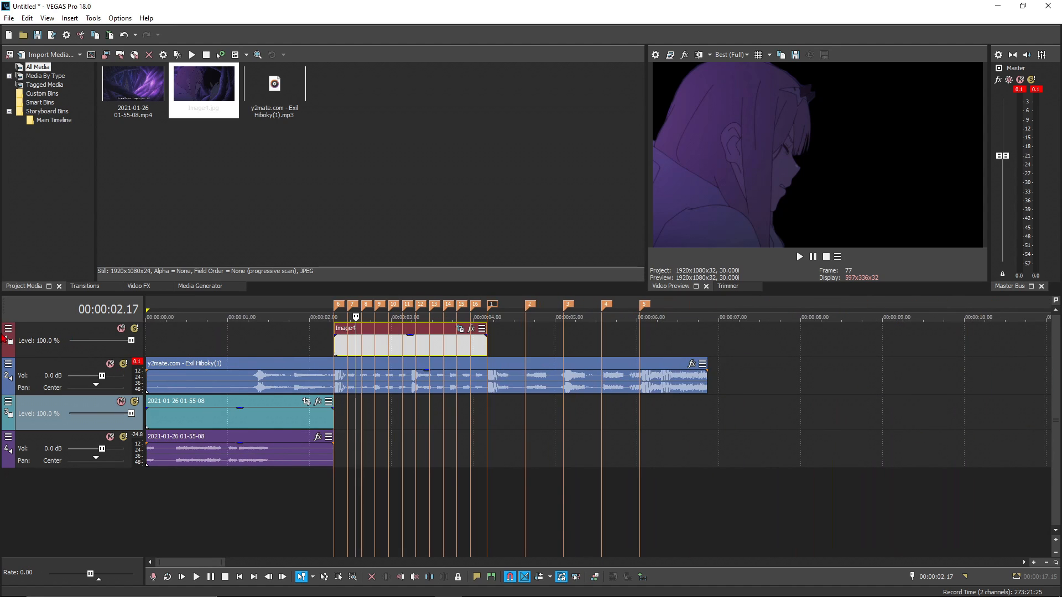
- Insert a new video track above the Image4 track and paste a copy of Image4 there, starting at marker 6
right_click(50, 331)
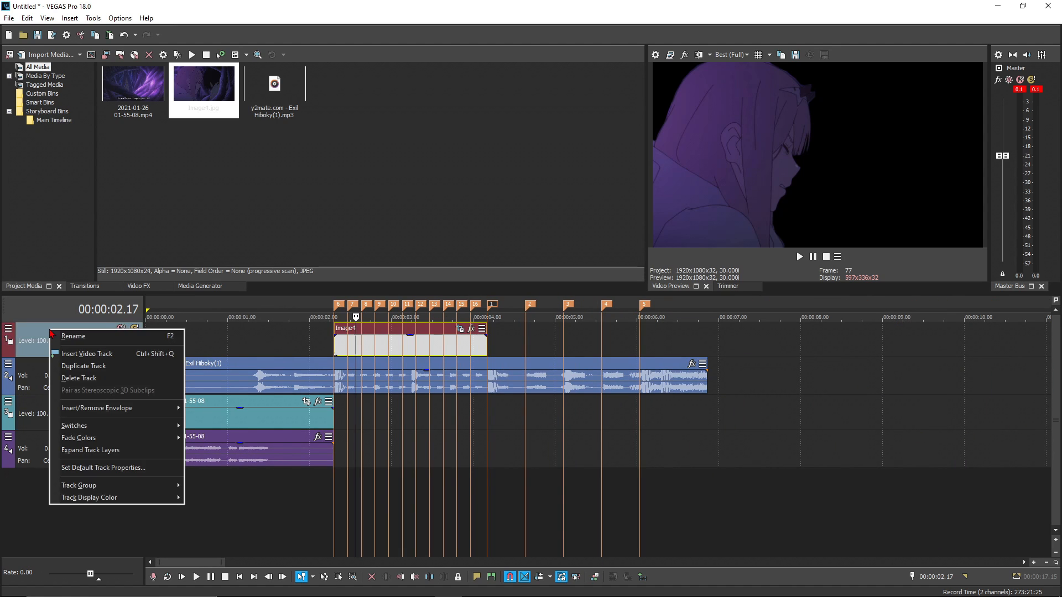
left_click(92, 354)
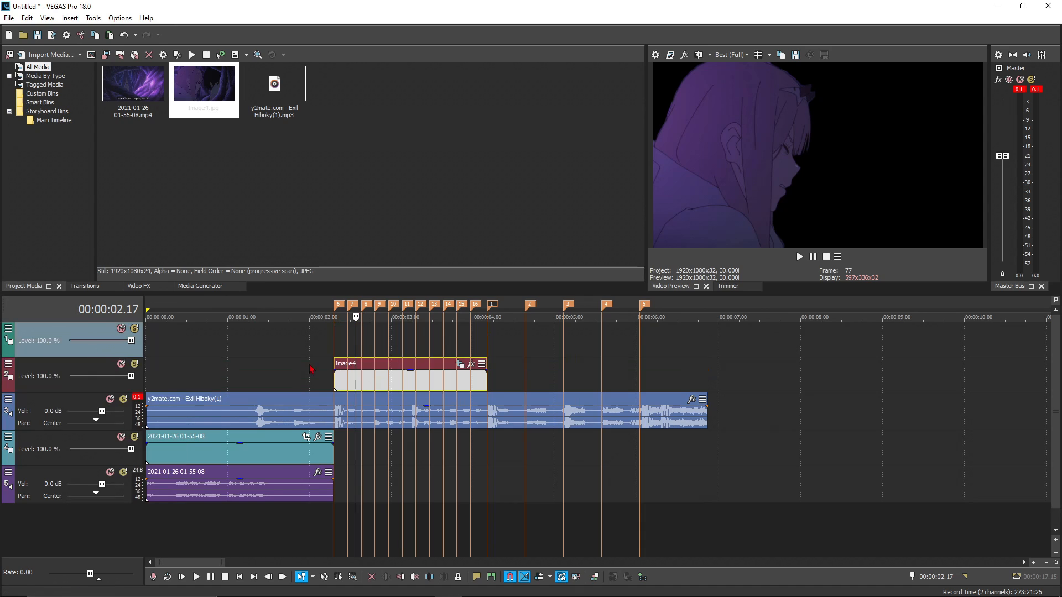
left_click(337, 345)
key("ctrl+v")
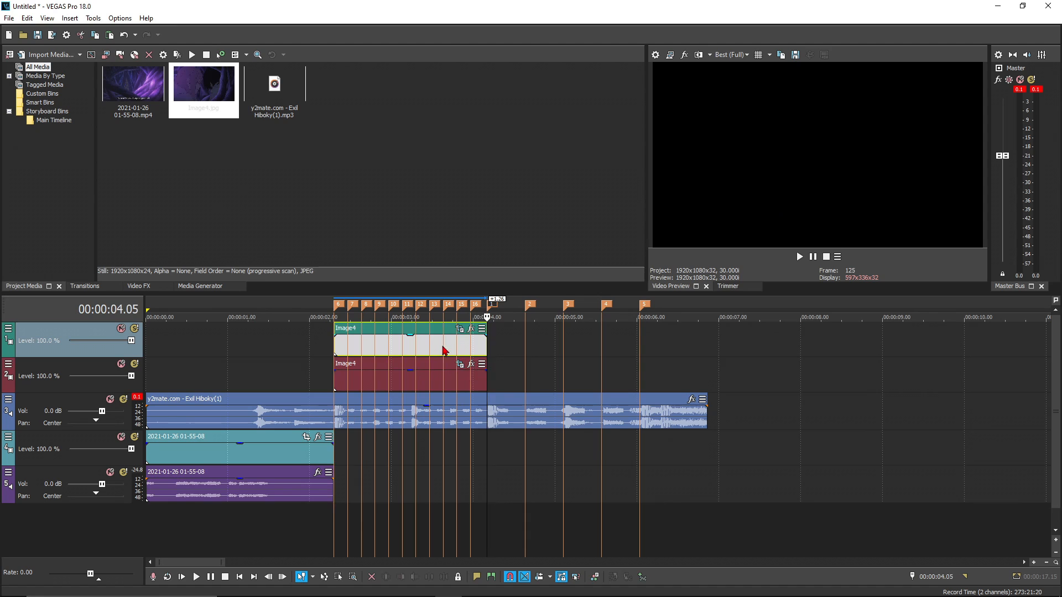
- Find the S_GlowEdges effect by searching "glow" and apply its default preset to the Image4 event on the second video track
left_click(425, 348)
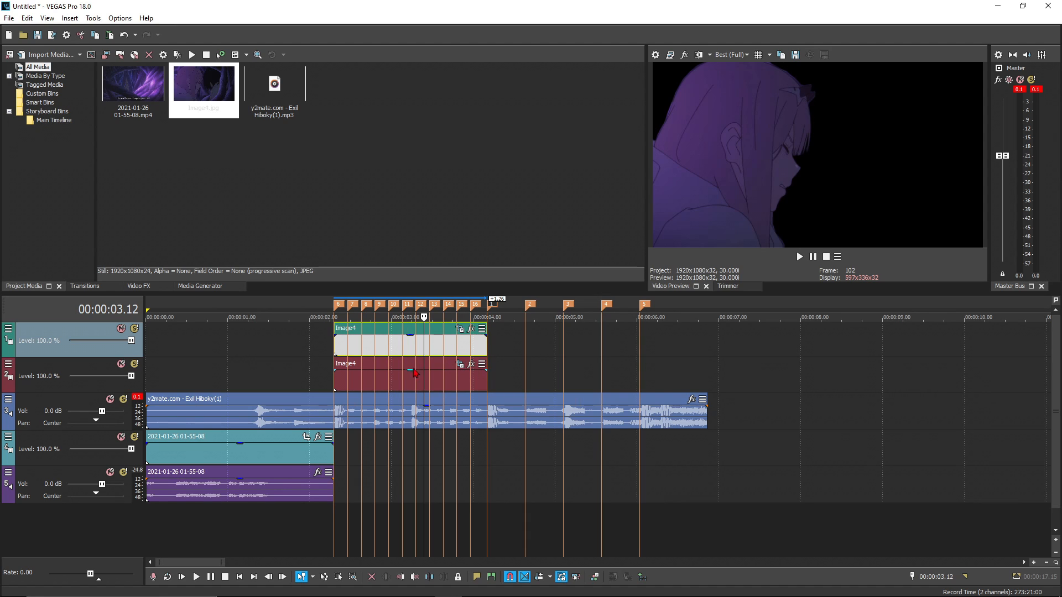
left_click(466, 382)
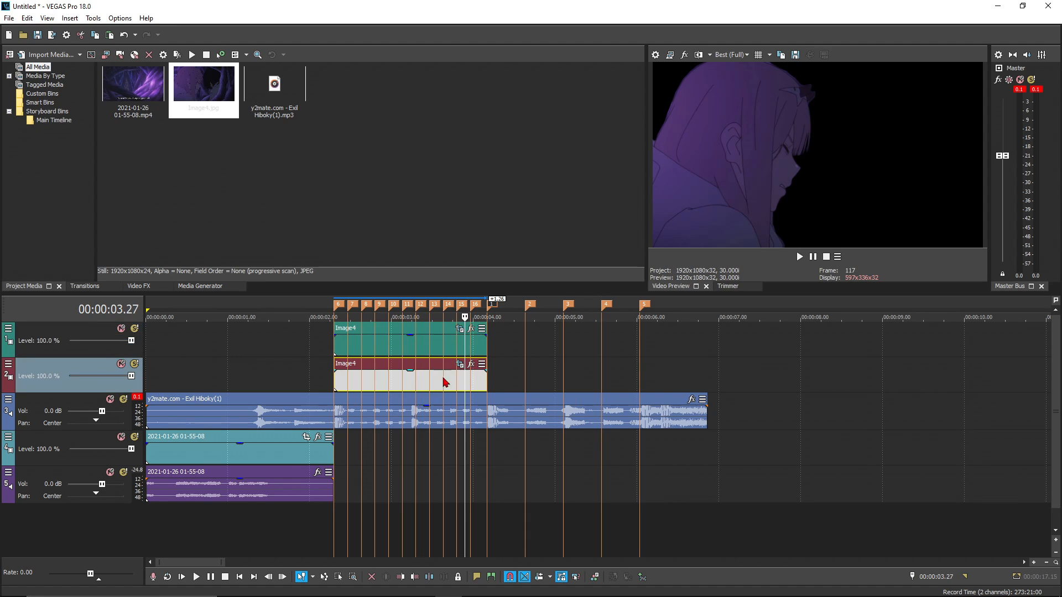
left_click(334, 380)
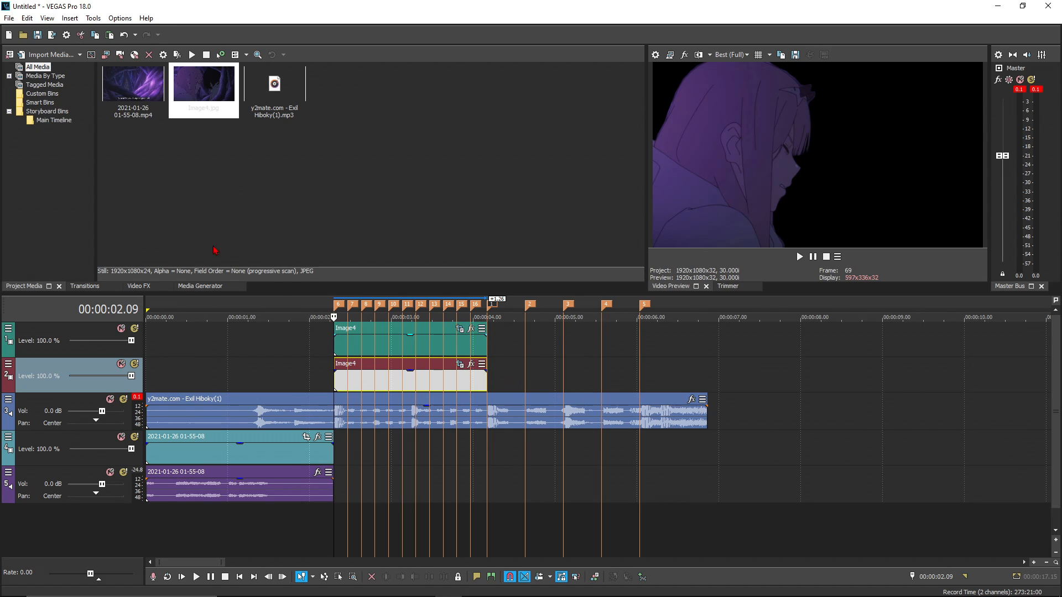
left_click(86, 286)
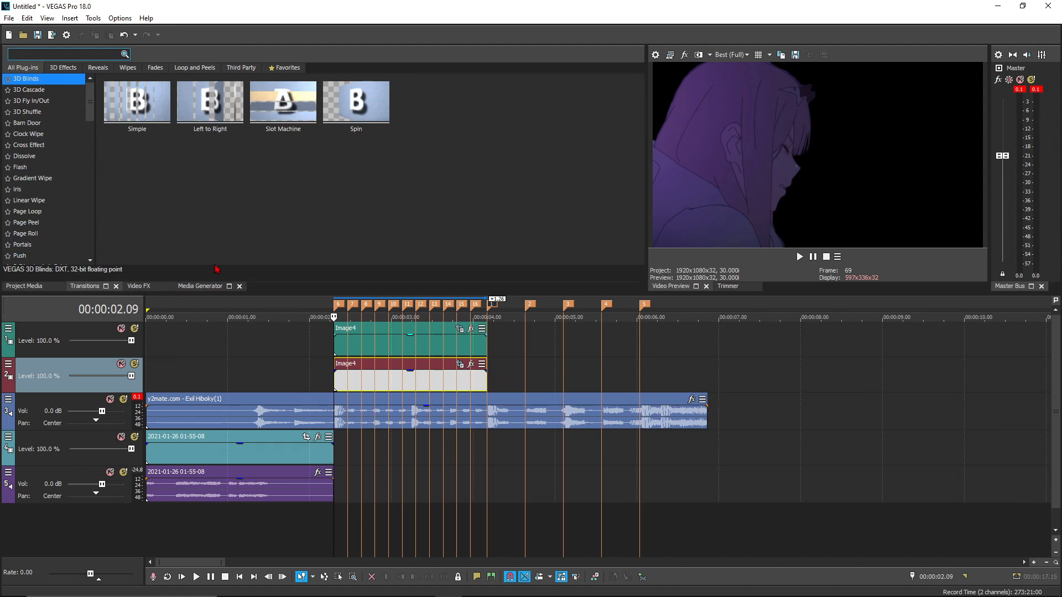
left_click(136, 287)
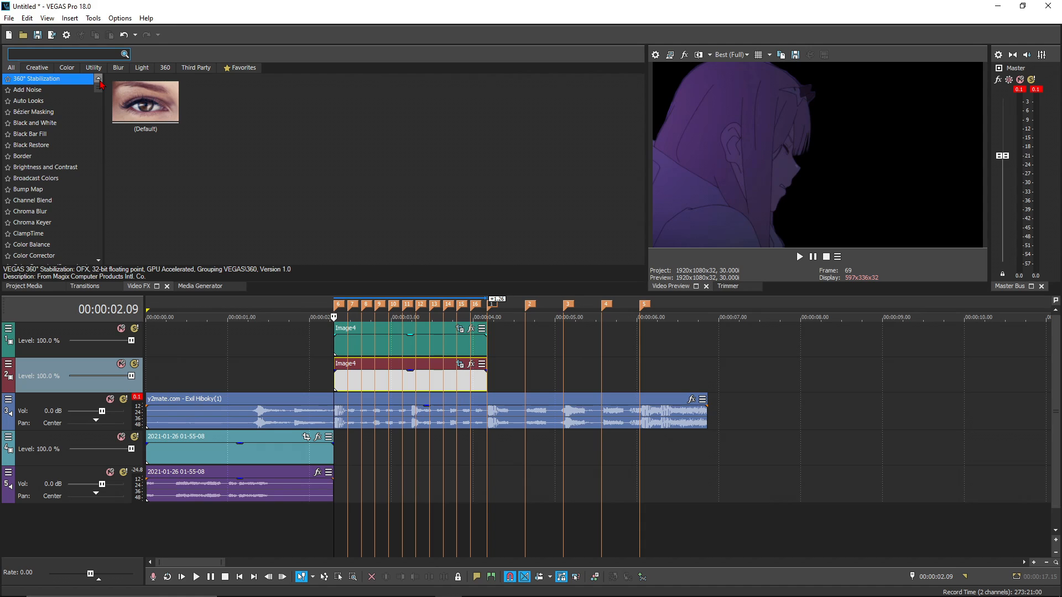
type("g")
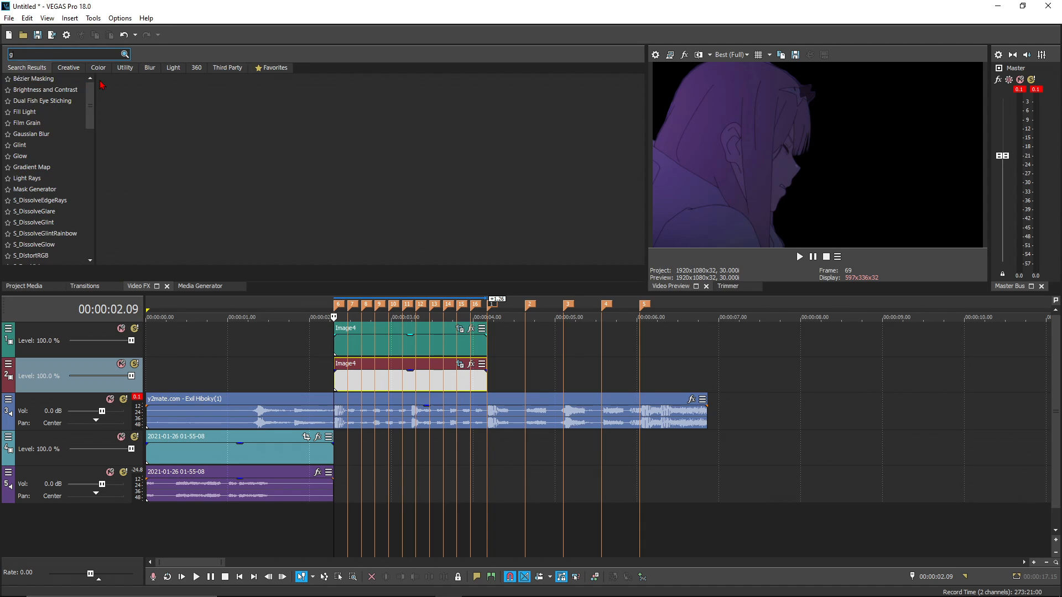
type("low")
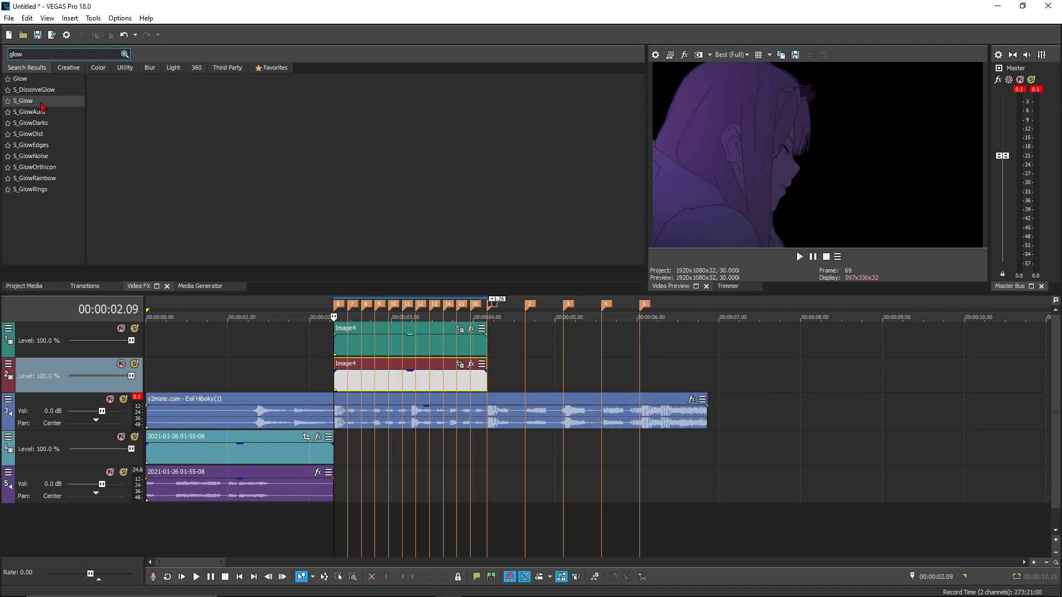
left_click(49, 147)
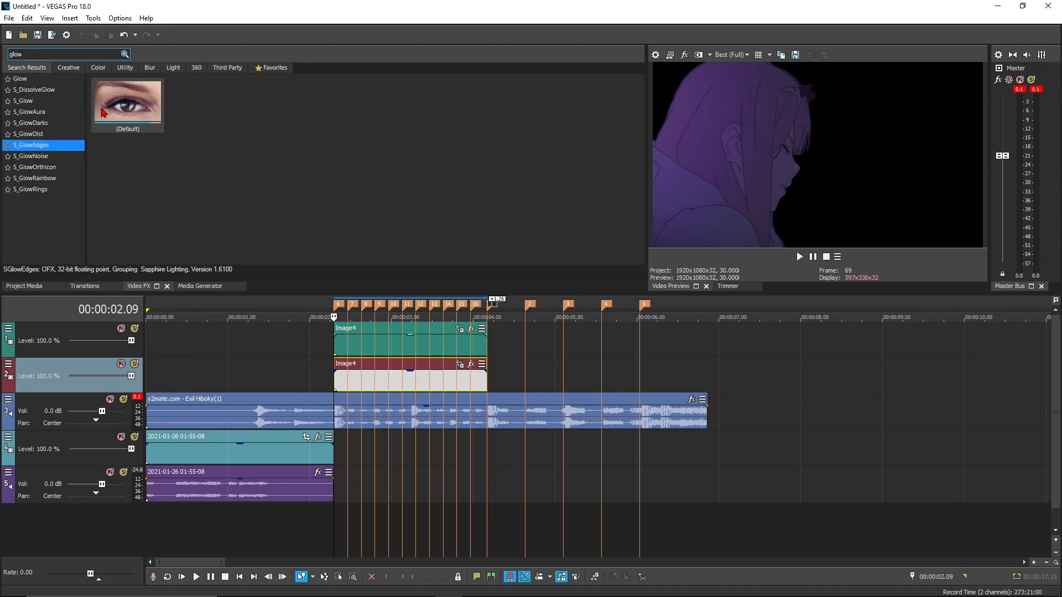
left_click_drag(58, 153, 393, 380)
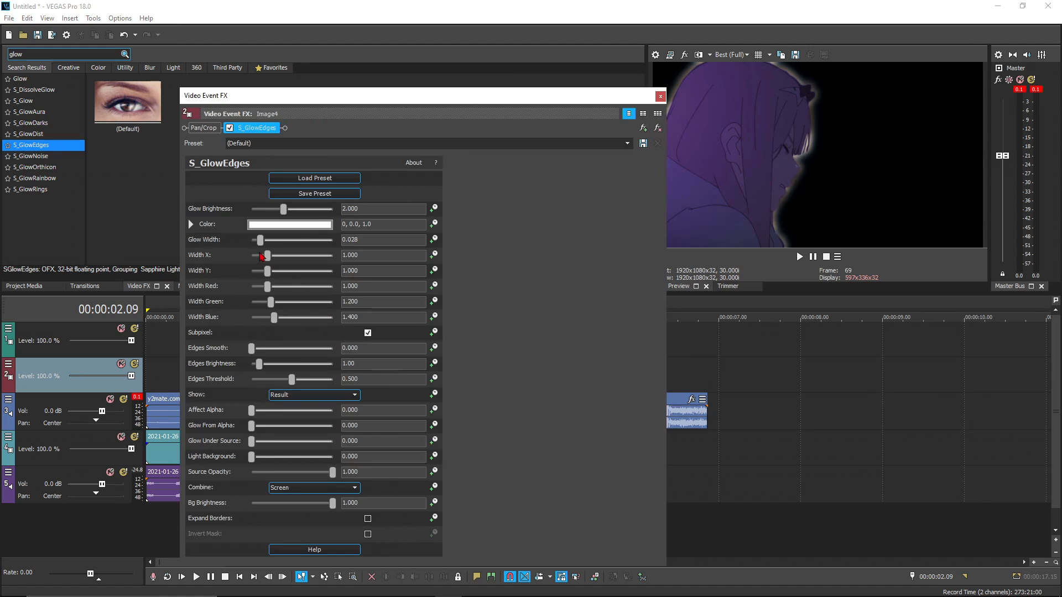
- Set the S_GlowEdges colour to magenta, HSV 298, 1.0, 1.0
left_click(299, 224)
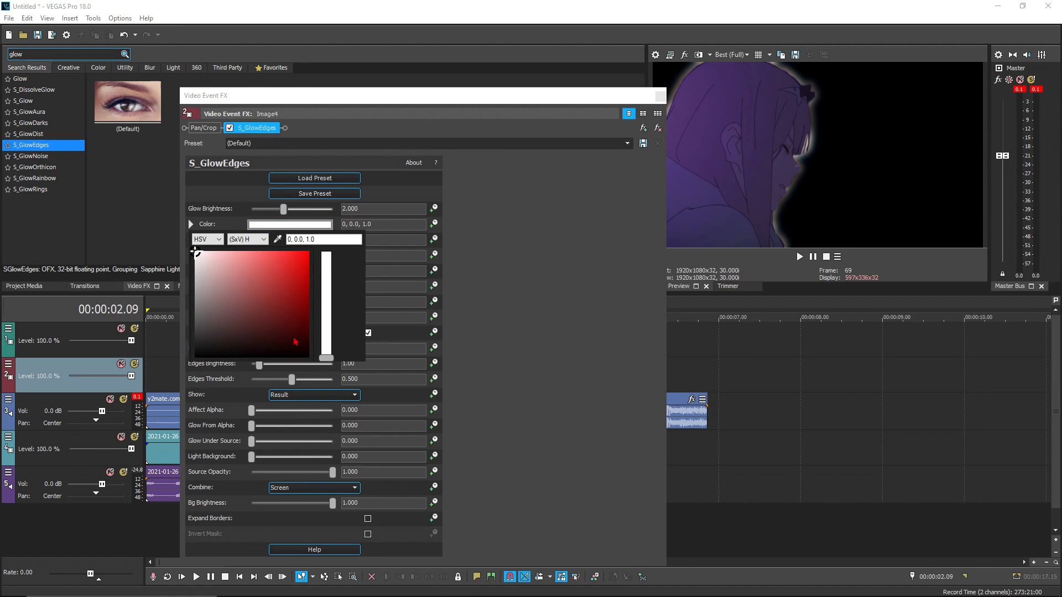
left_click(277, 269)
left_click_drag(327, 342, 327, 279)
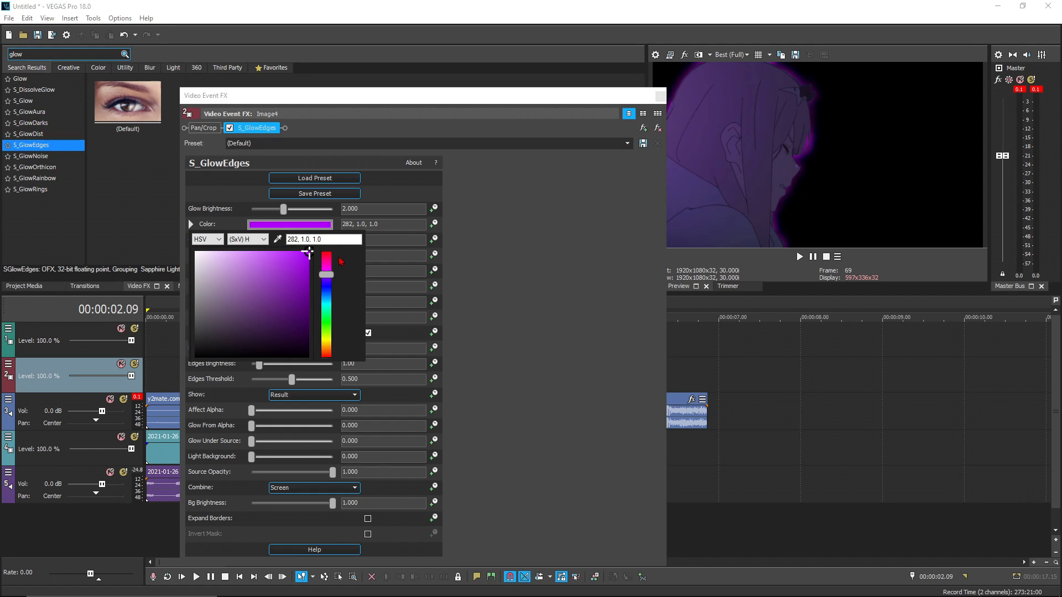
left_click_drag(327, 278, 328, 273)
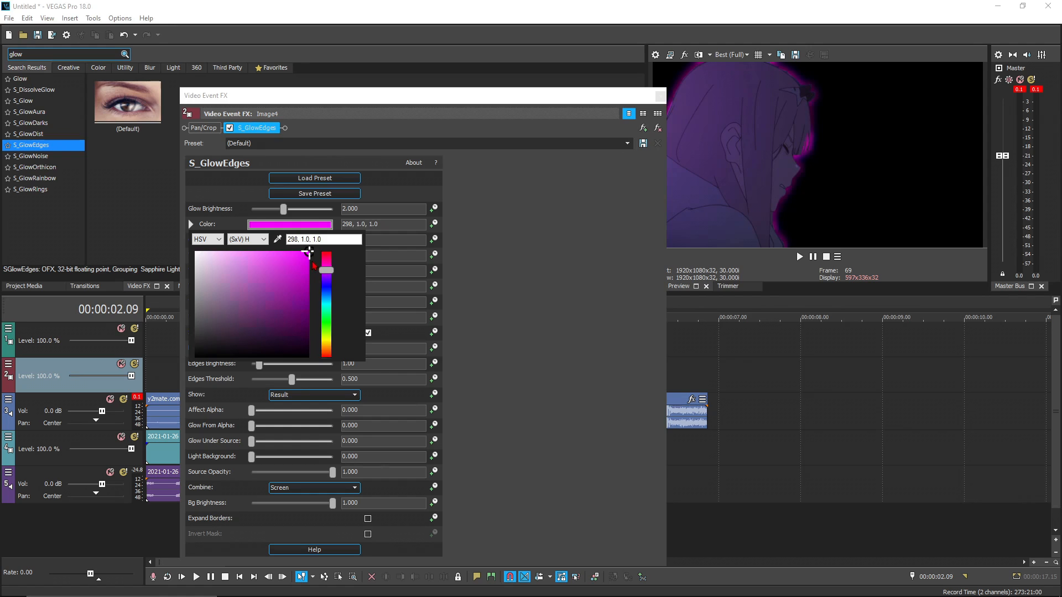
left_click(479, 222)
- Raise the glow brightness to 5.000, adjust the glow width slightly and close the effect settings
left_click_drag(283, 209, 413, 218)
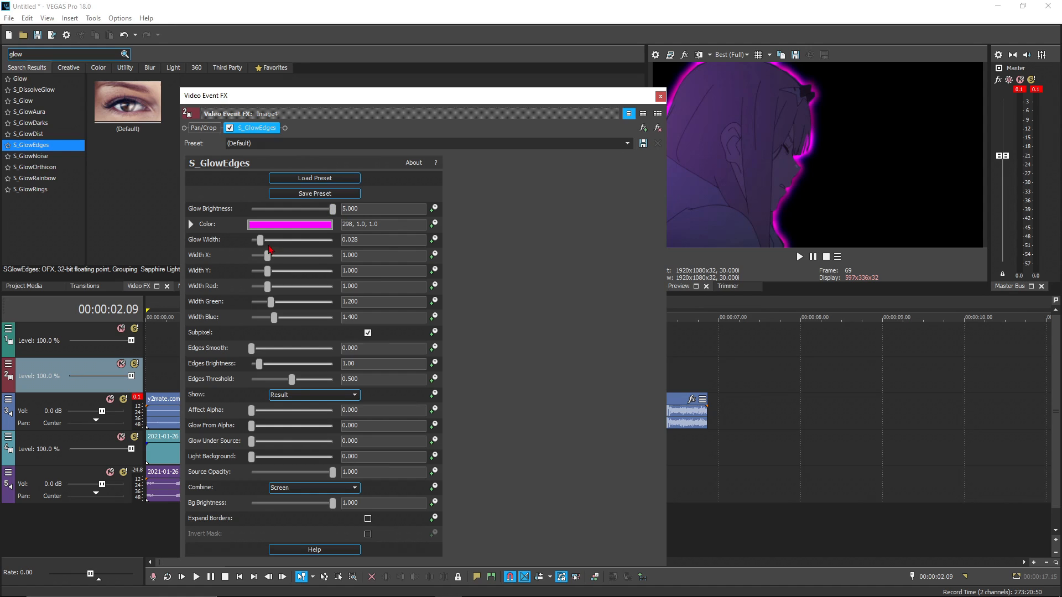
mouse_move(262, 242)
left_mouse_down()
mouse_move(290, 246)
mouse_move(265, 248)
left_mouse_up()
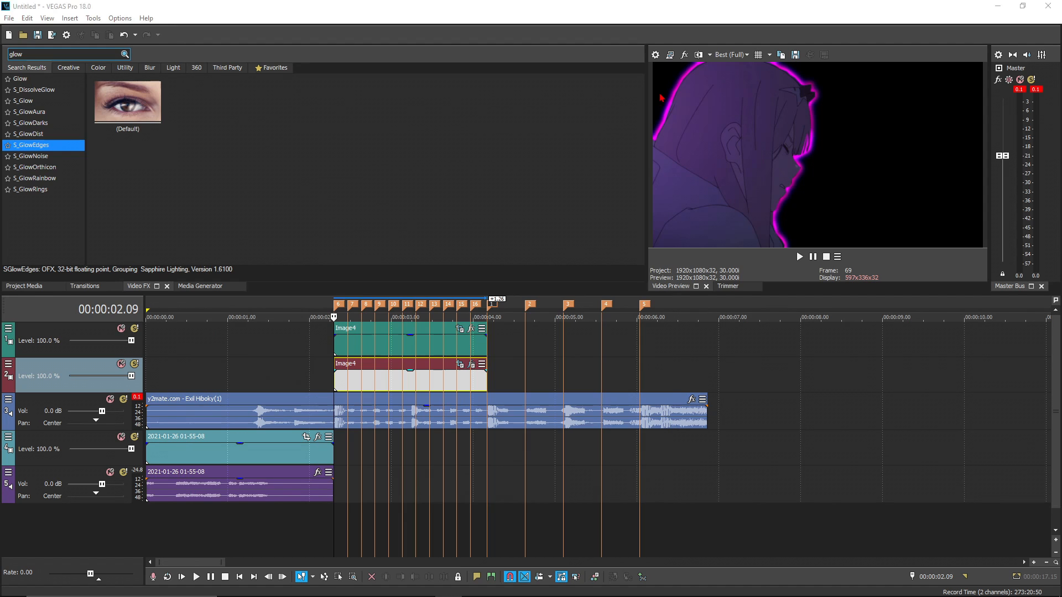
left_click(660, 96)
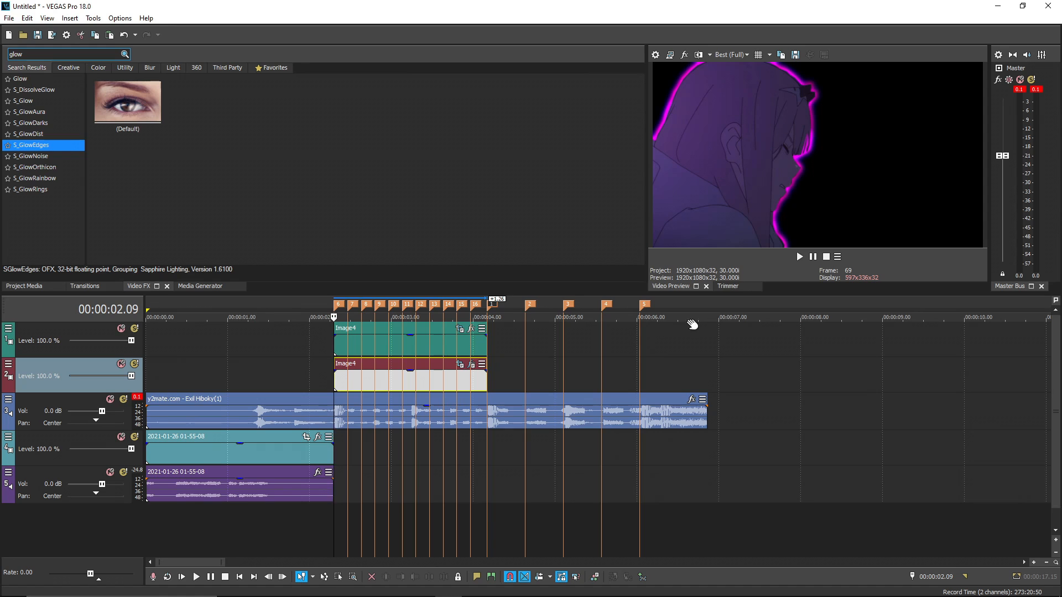
- Apply the Color Corrector effect with the "modern warfare" preset to the Image4 event on the first track and close its settings
left_click(352, 353)
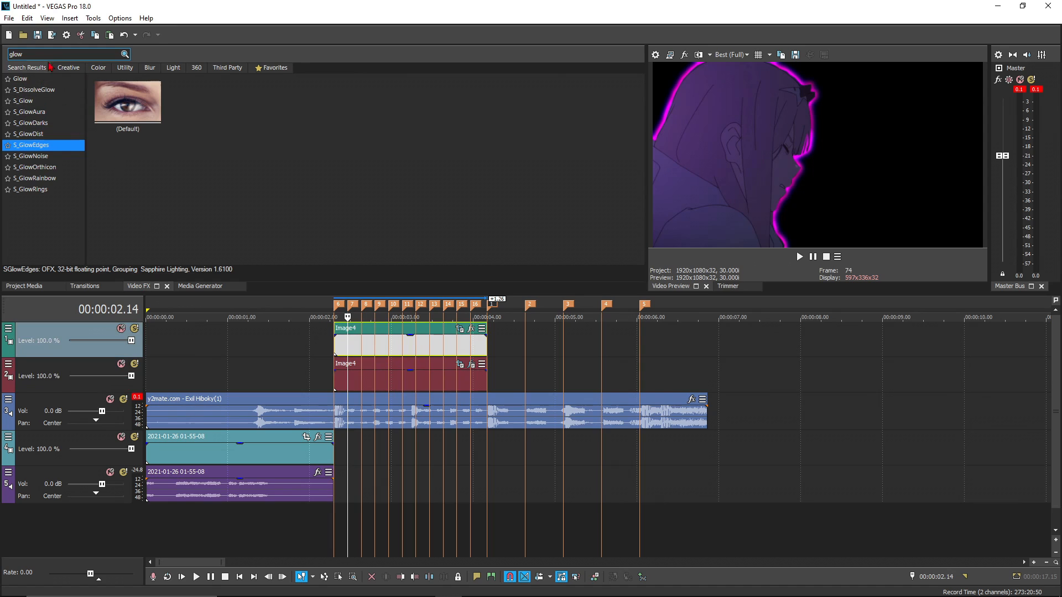
left_click_drag(36, 53, 1, 70)
type("colo")
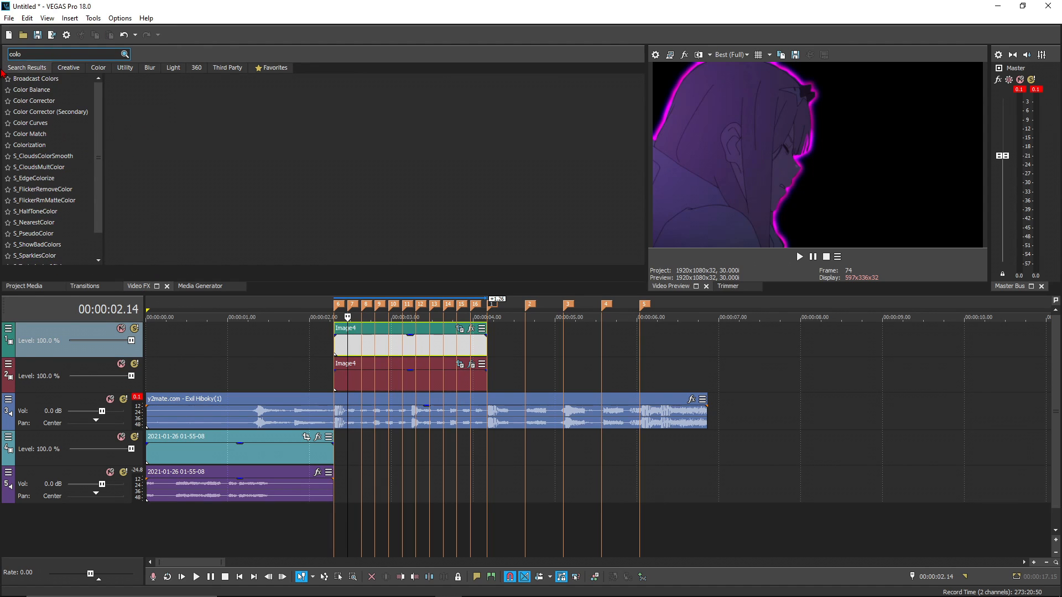
type("r")
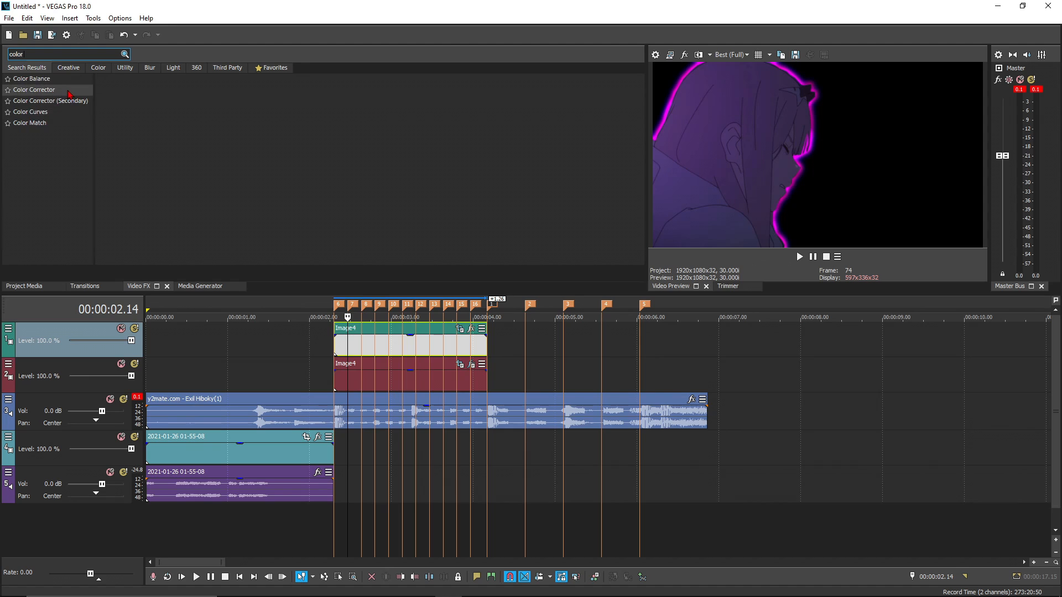
left_click(69, 92)
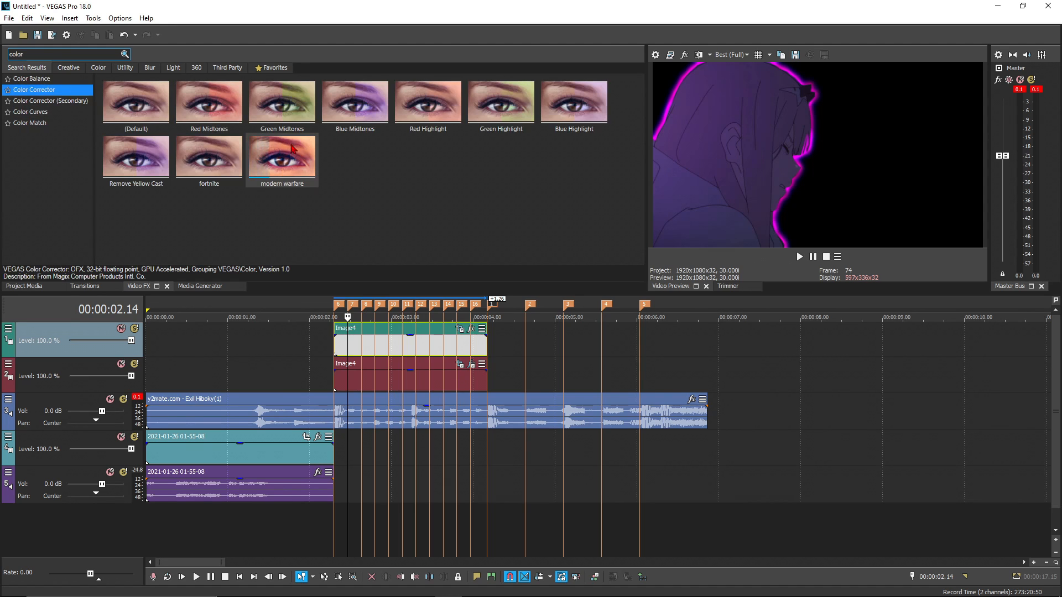
left_click_drag(299, 169, 406, 336)
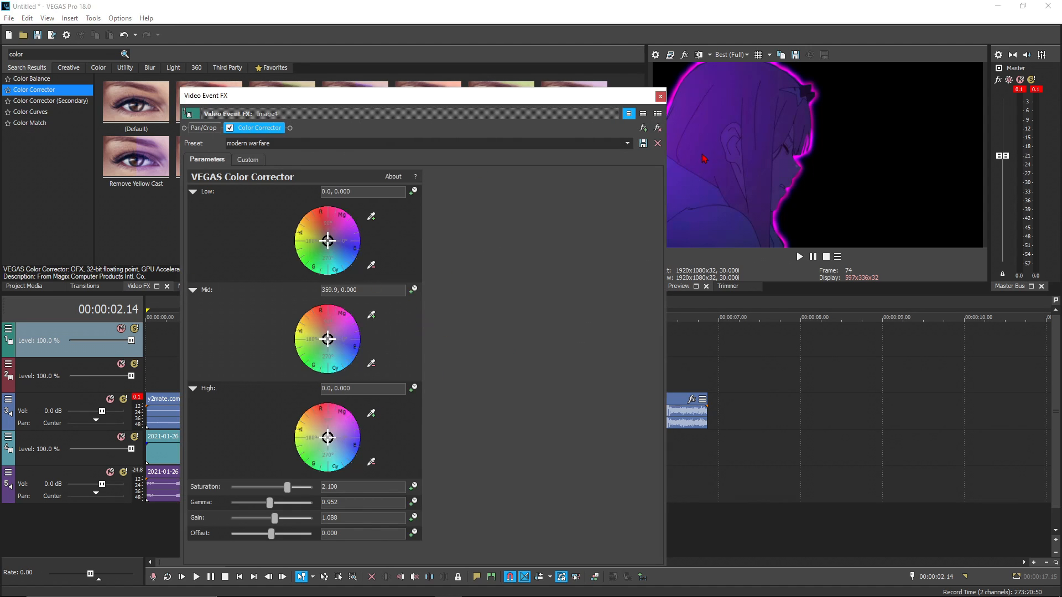
left_click(661, 97)
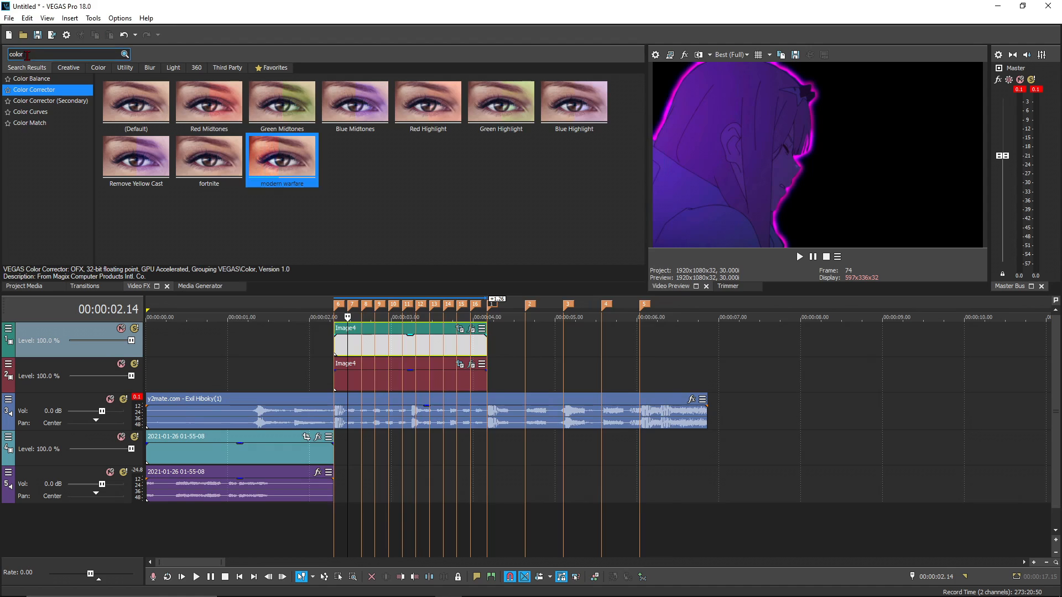
- Add Brightness and Contrast with the "modern" preset to the top Image4 event, review both effects' settings and close them
type("br")
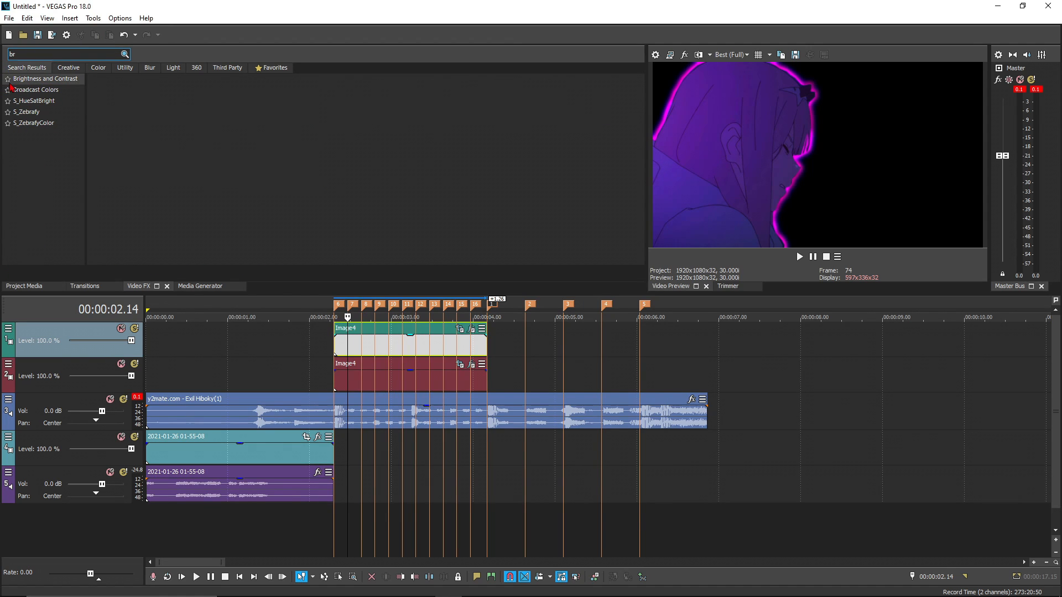
left_click(44, 80)
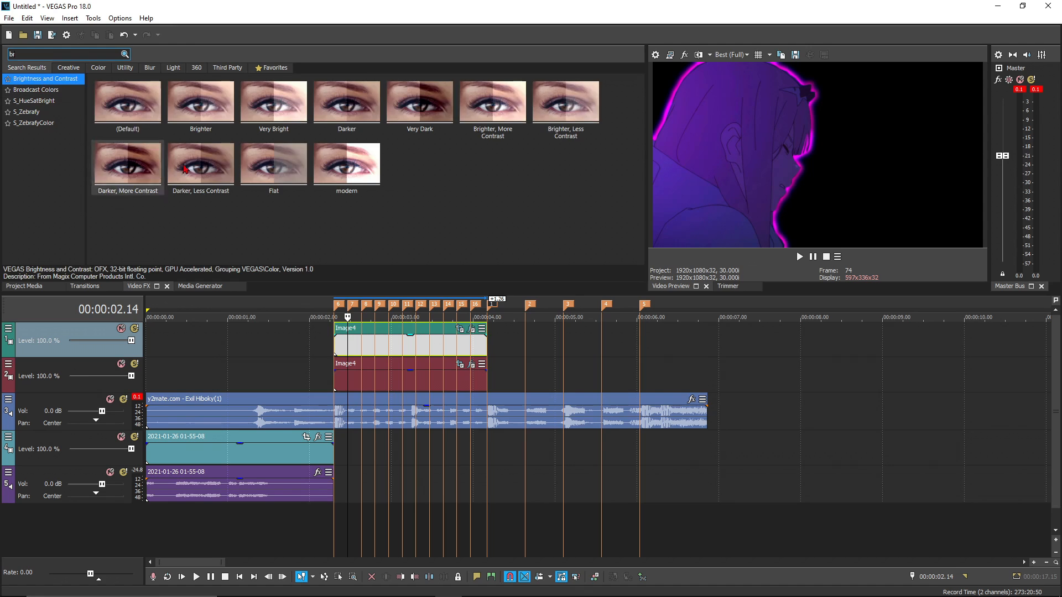
left_click_drag(344, 176, 389, 342)
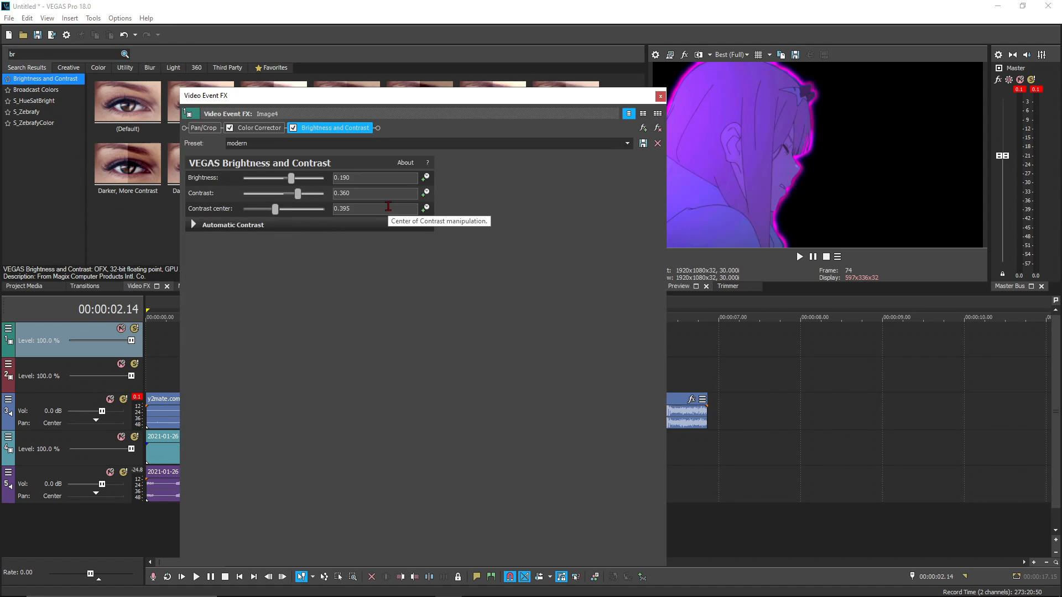
left_click(260, 128)
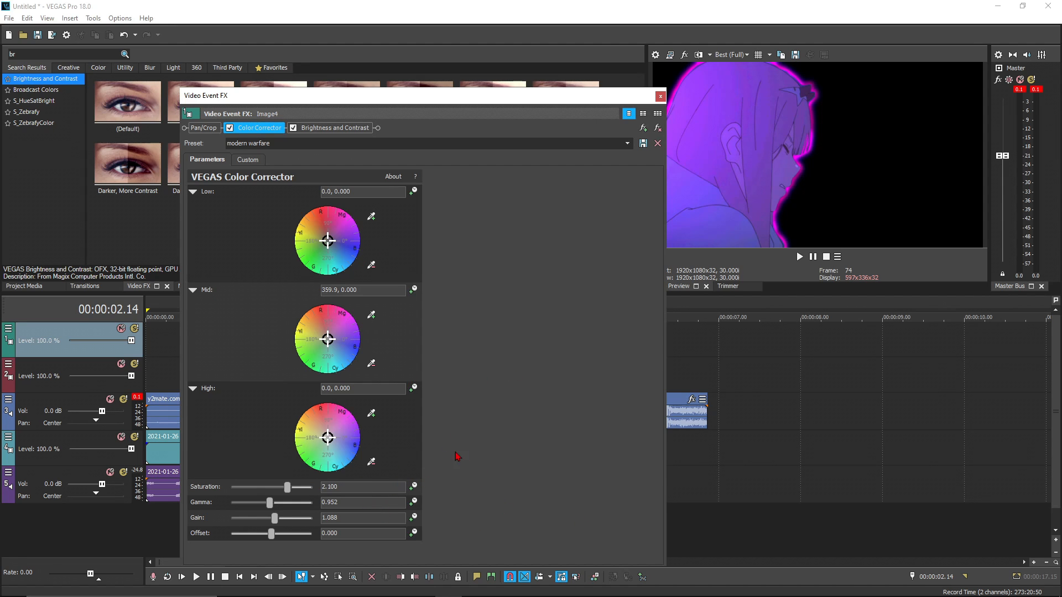
left_click(329, 128)
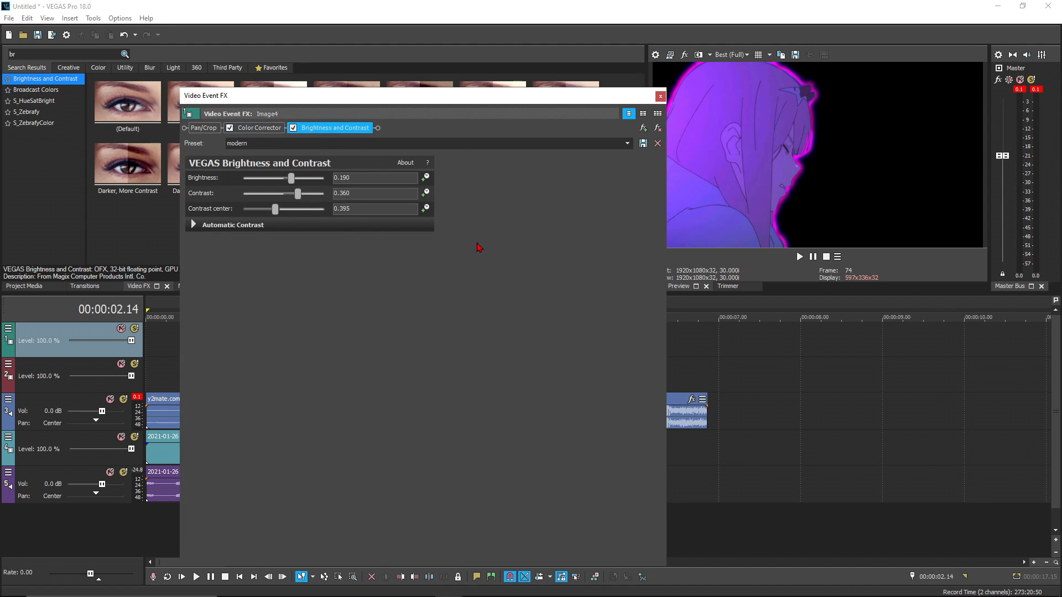
left_click(661, 97)
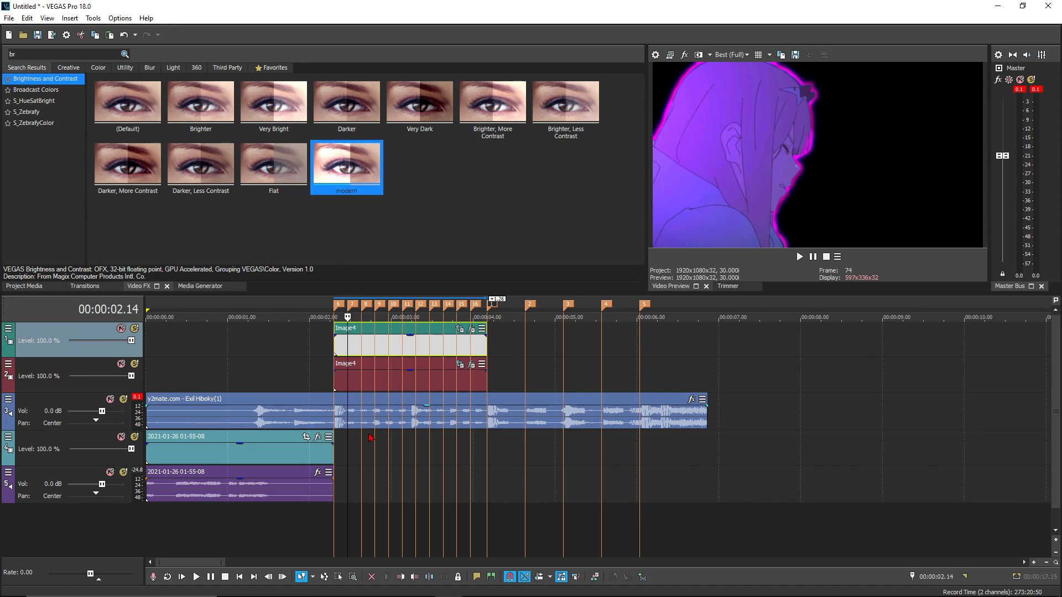
left_click(25, 286)
left_click(50, 54)
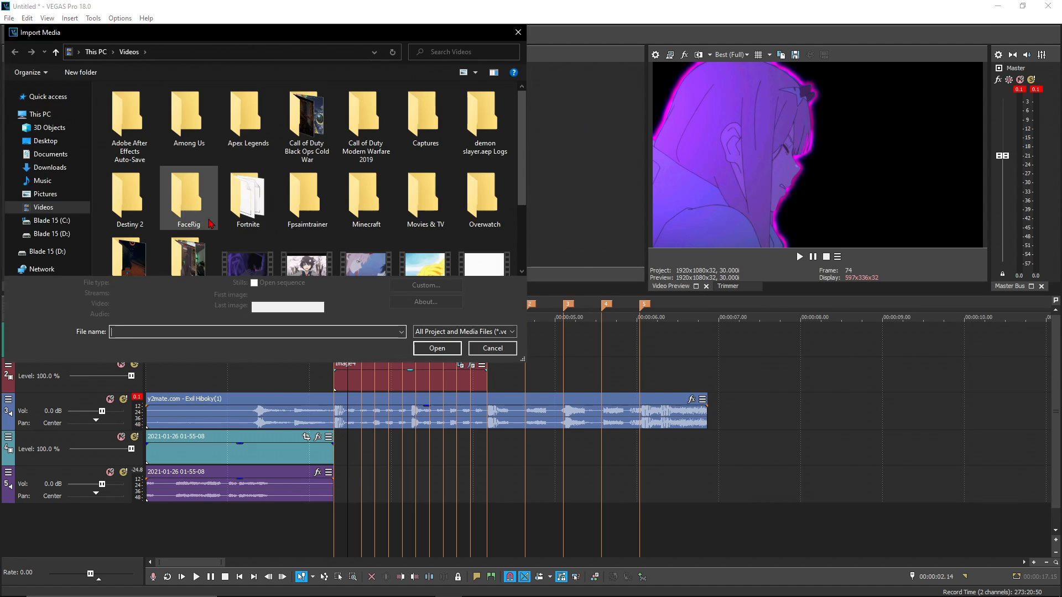
left_click_drag(519, 198, 520, 253)
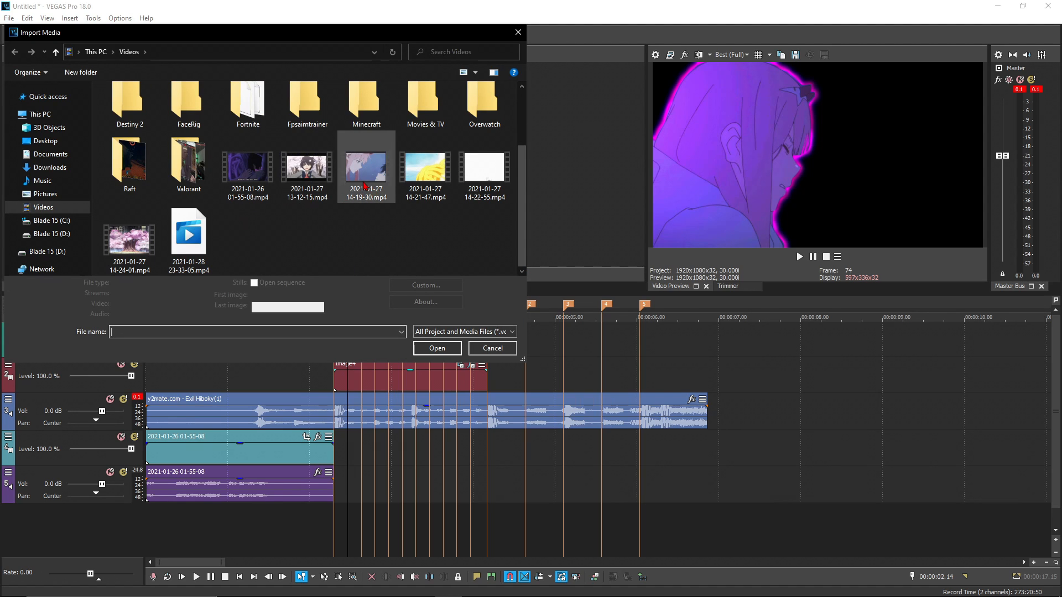
double_click(365, 185)
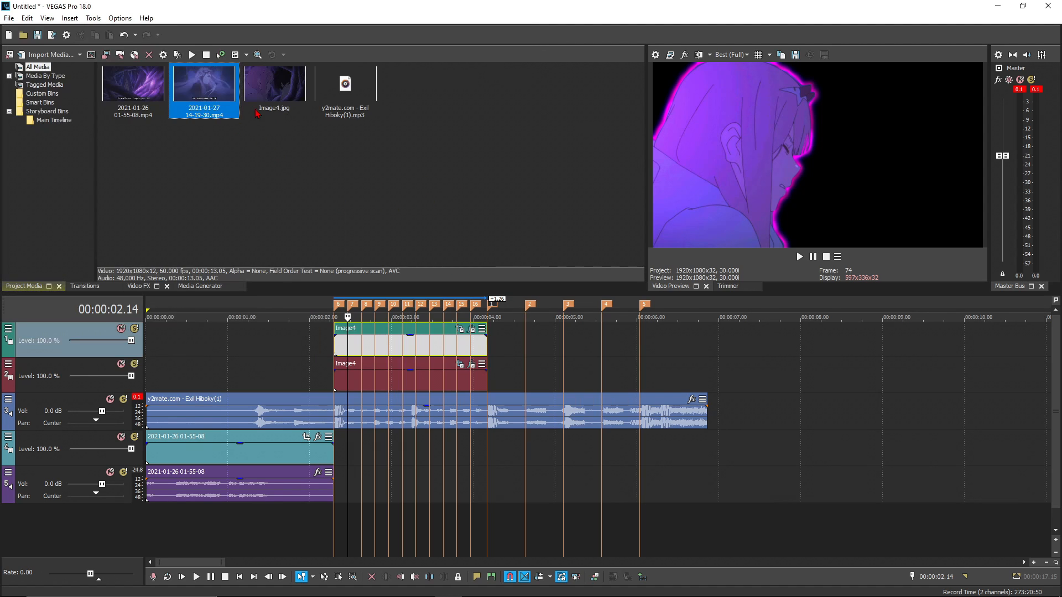
left_click_drag(256, 113, 794, 397)
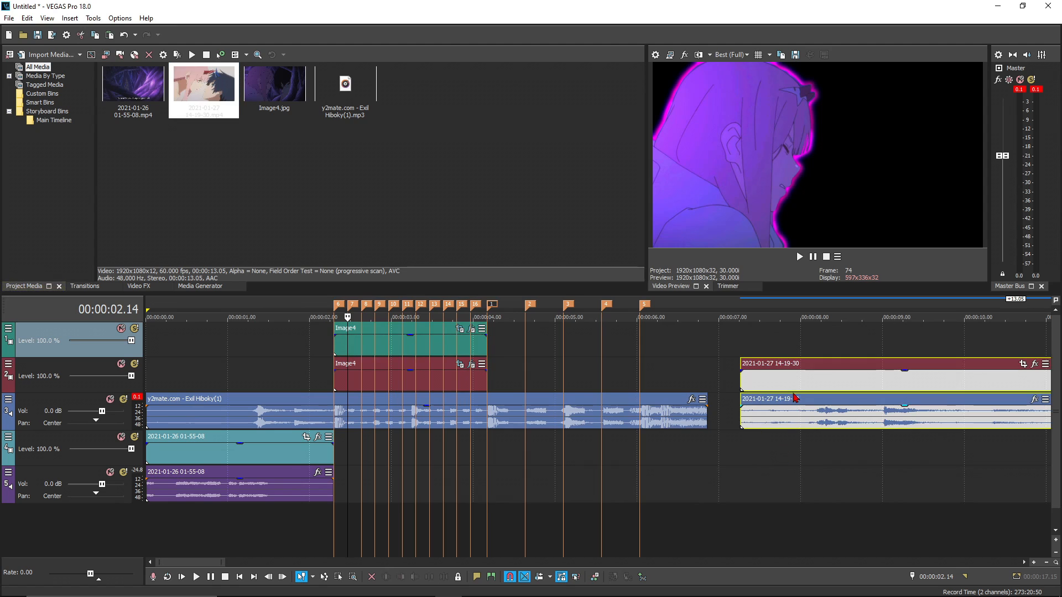
left_click(794, 420)
key("u")
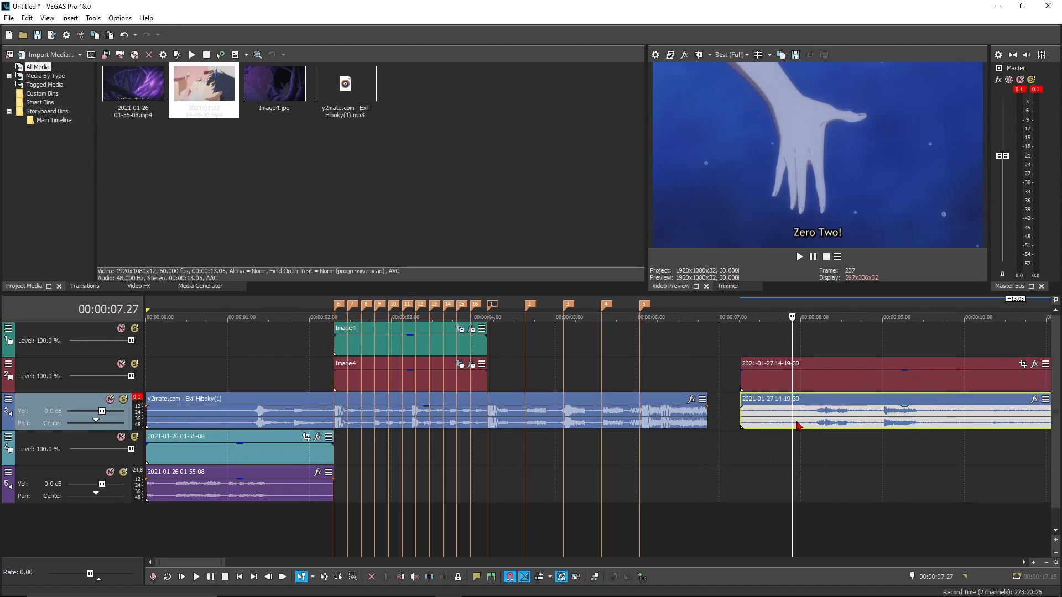
key("Delete")
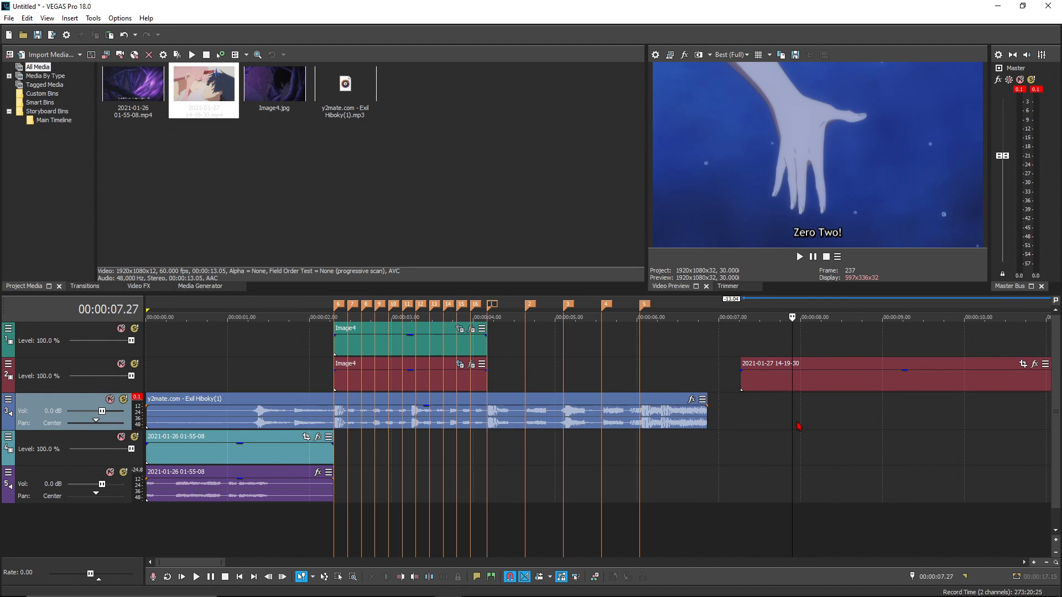
left_click(760, 379)
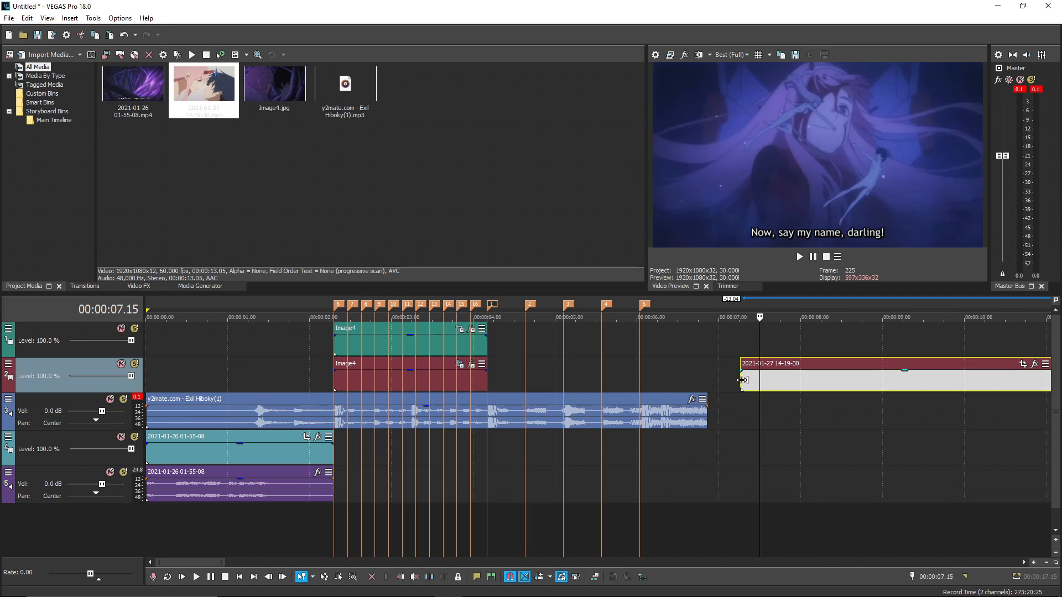
mouse_move(742, 380)
left_mouse_down()
mouse_move(889, 380)
mouse_move(810, 378)
mouse_move(499, 467)
mouse_move(376, 465)
mouse_move(813, 422)
mouse_move(841, 378)
mouse_move(822, 381)
mouse_move(1029, 379)
mouse_move(742, 398)
mouse_move(804, 385)
mouse_move(724, 384)
mouse_move(744, 382)
left_mouse_up()
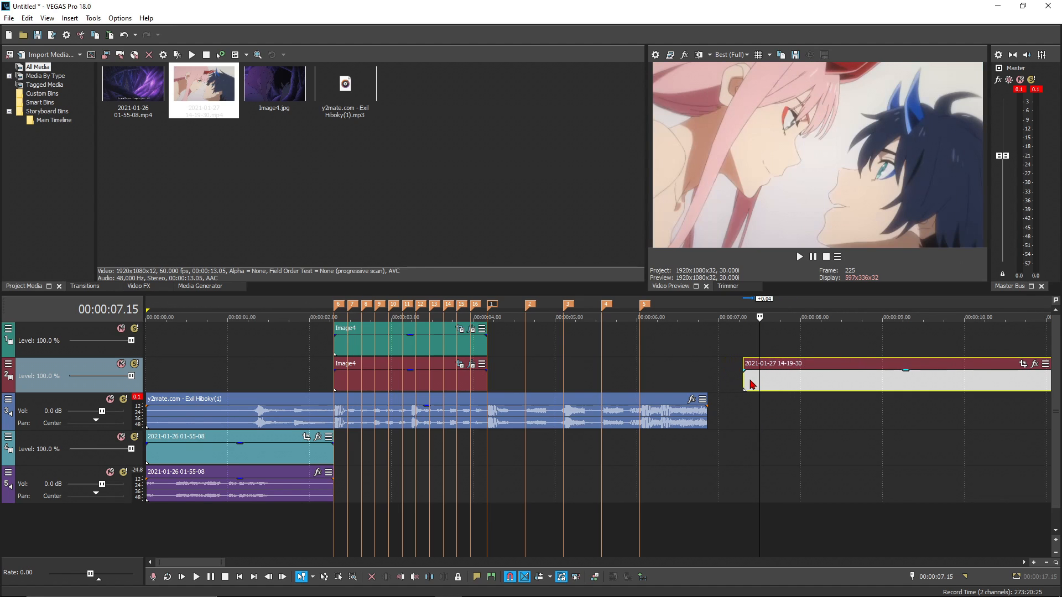
left_click(744, 382)
key("Right")
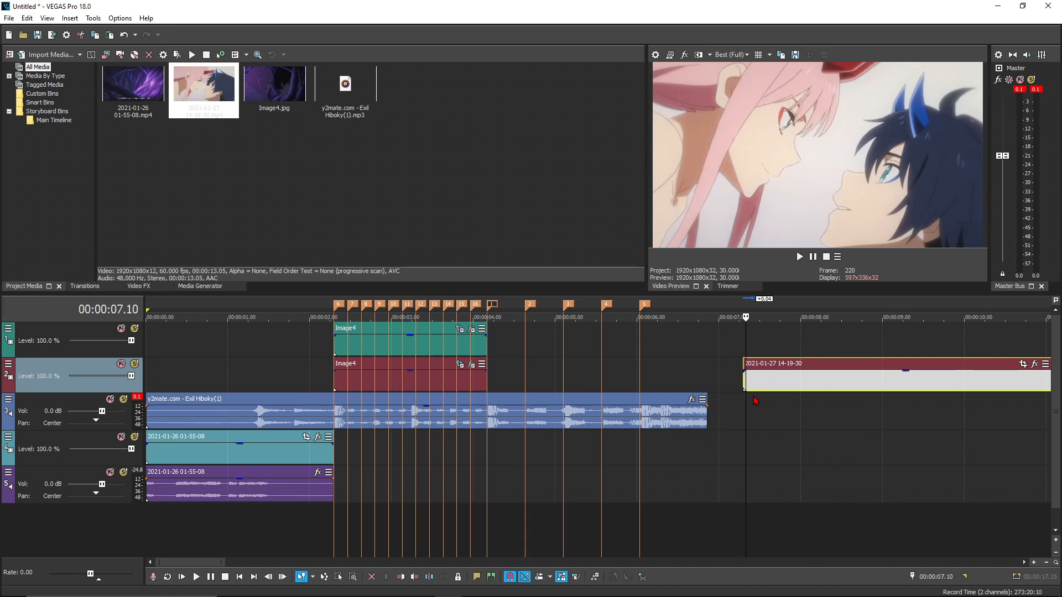
key("Right")
key("Right")
key("Right")
key("Right")
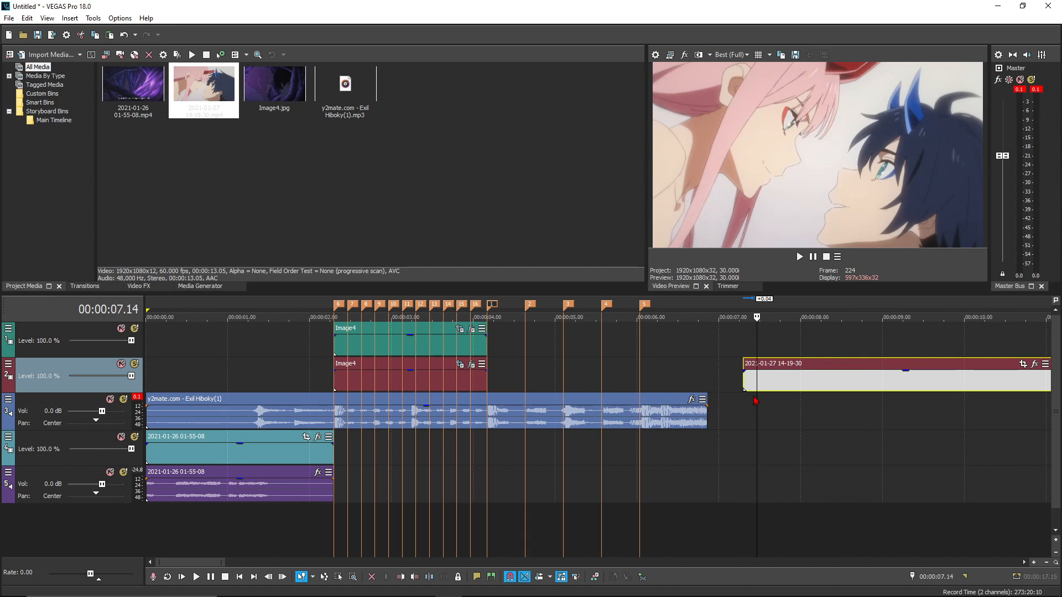
key("s")
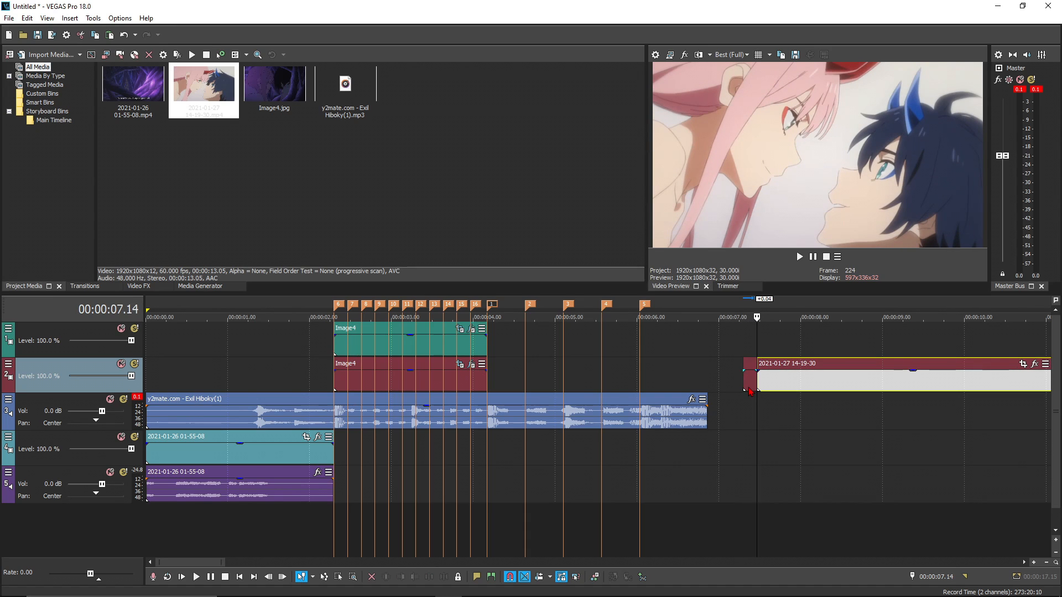
left_click_drag(749, 386, 342, 449)
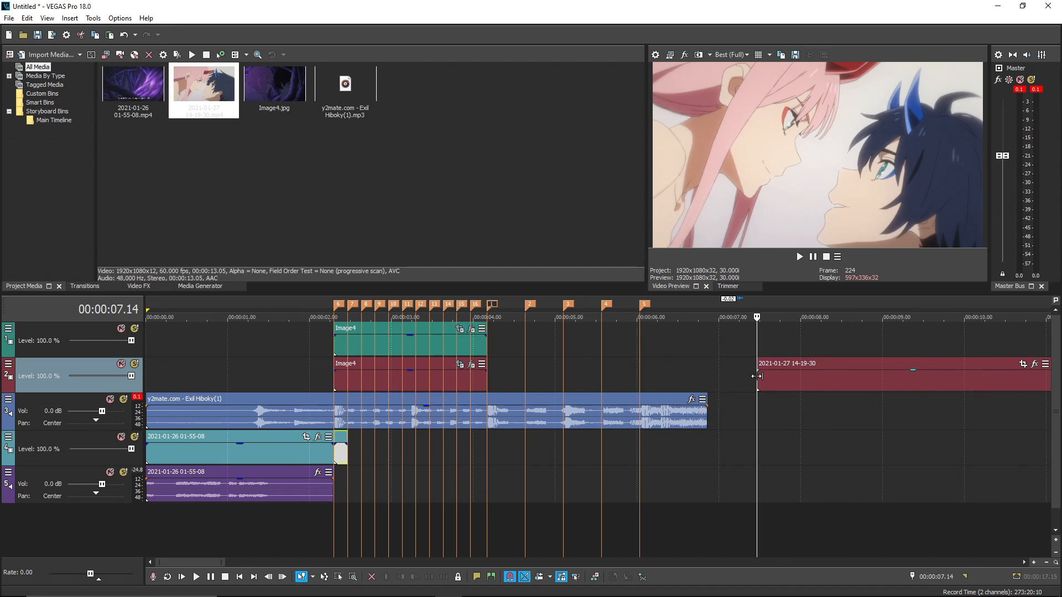
left_click_drag(795, 385, 973, 384)
scroll(818, 387, "down", 5)
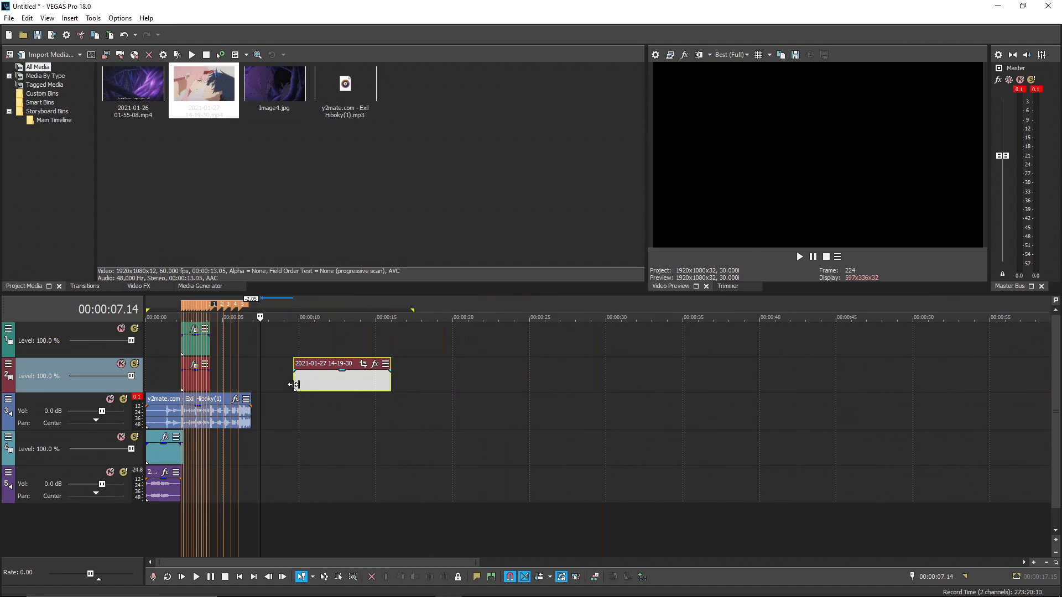
left_click_drag(294, 385, 361, 385)
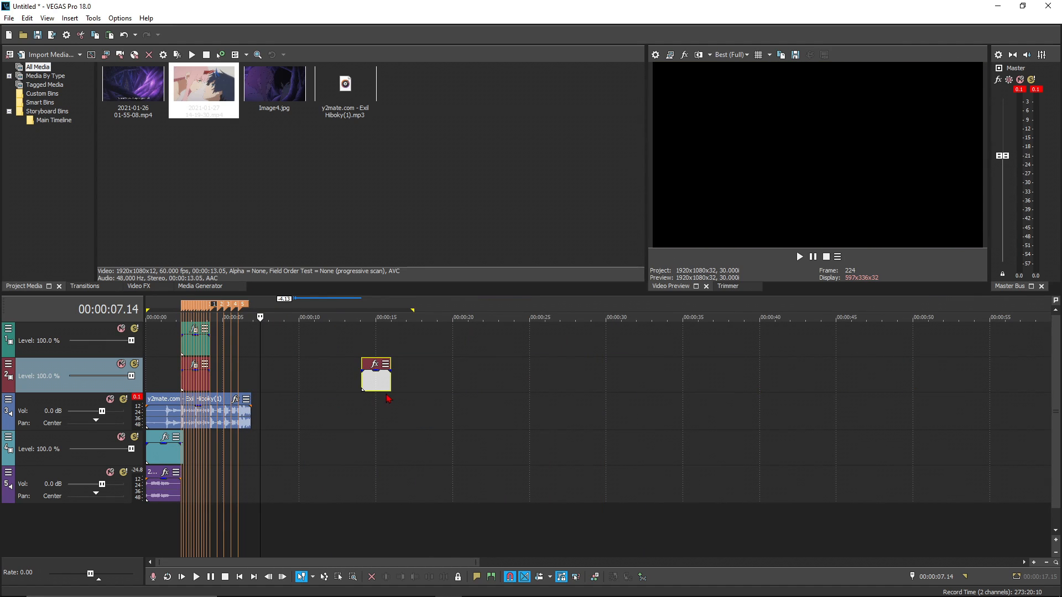
left_click(363, 380)
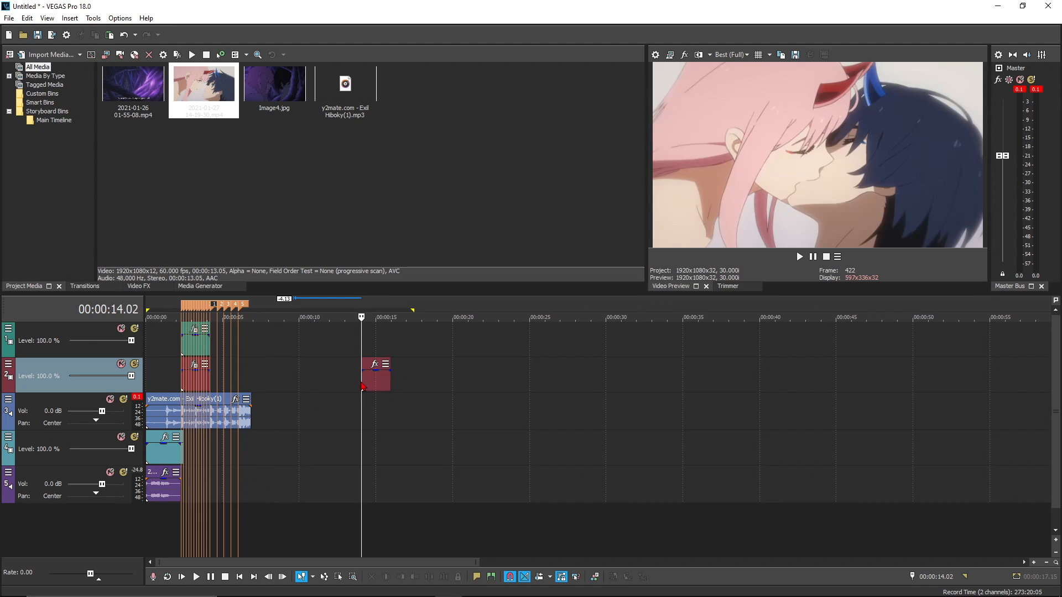
left_click_drag(362, 380, 389, 382)
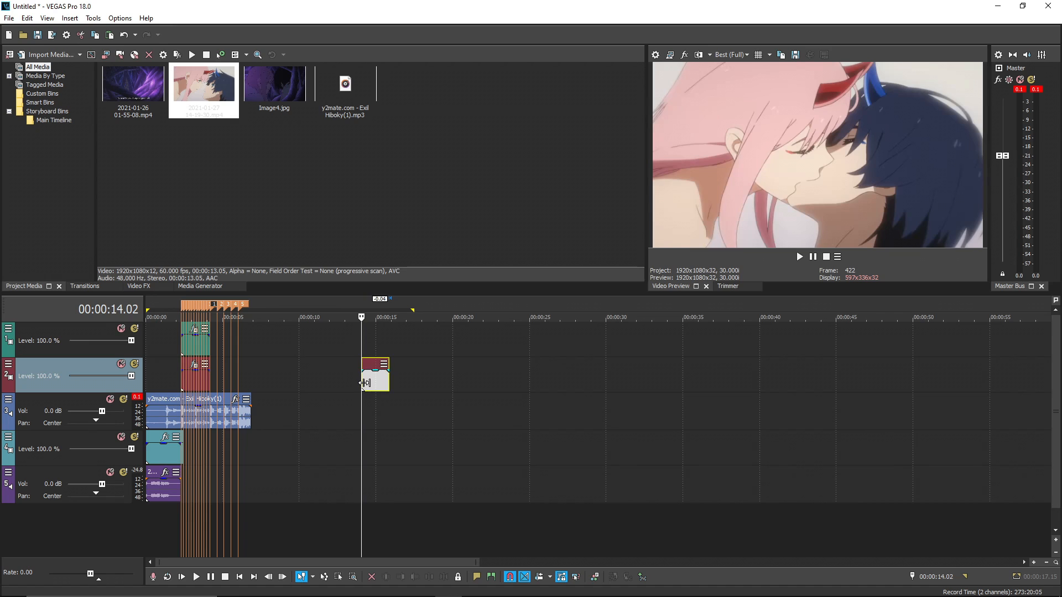
- Split the kiss clip five frames after its start and delete the remainder after the cut
key("Right")
key("Right")
key("Right")
key("Right")
key("Right")
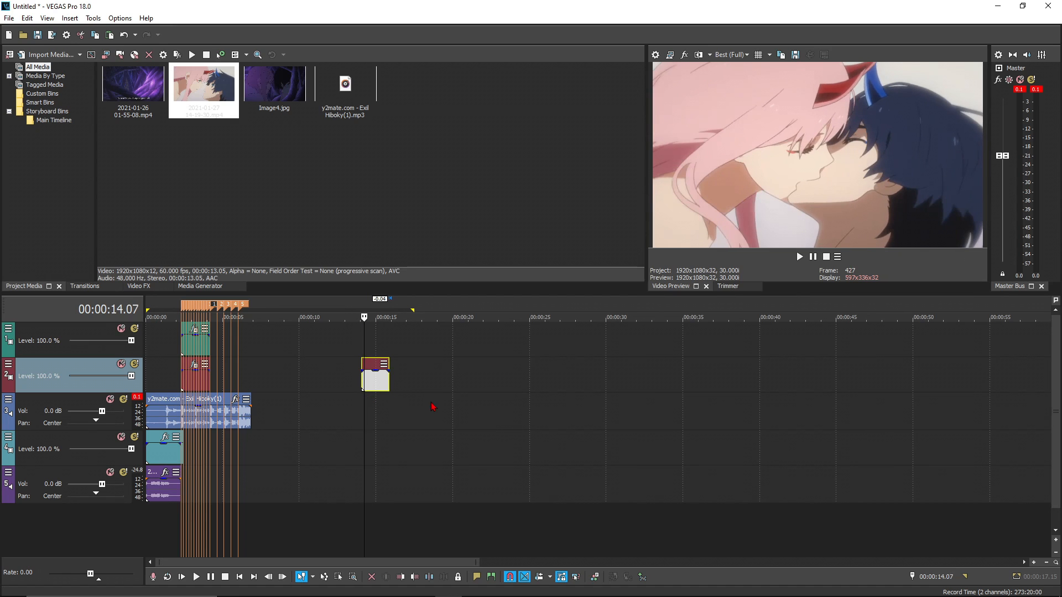
scroll(434, 406, "up", 5)
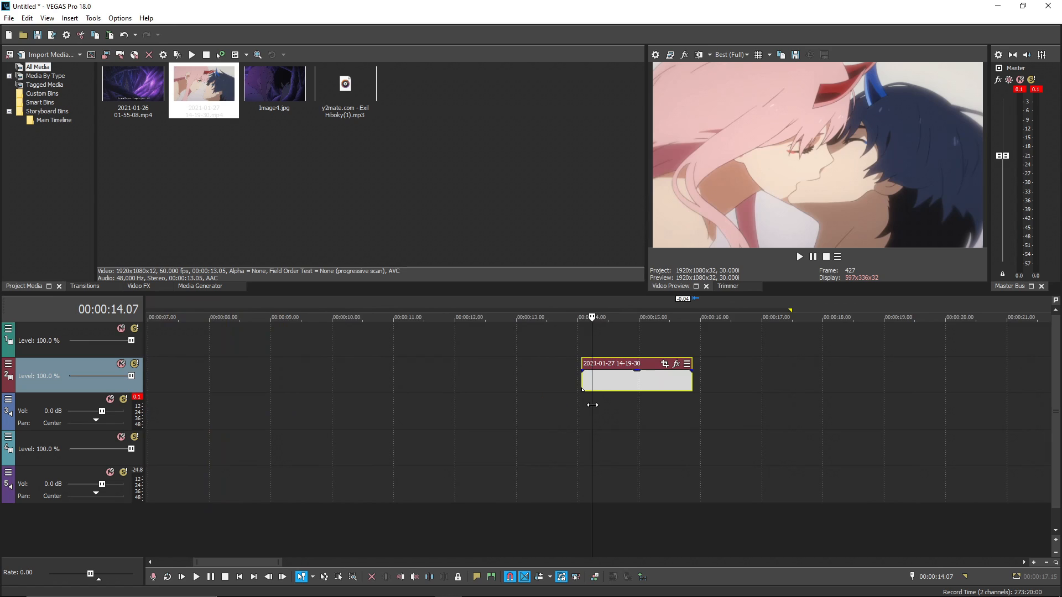
key("s")
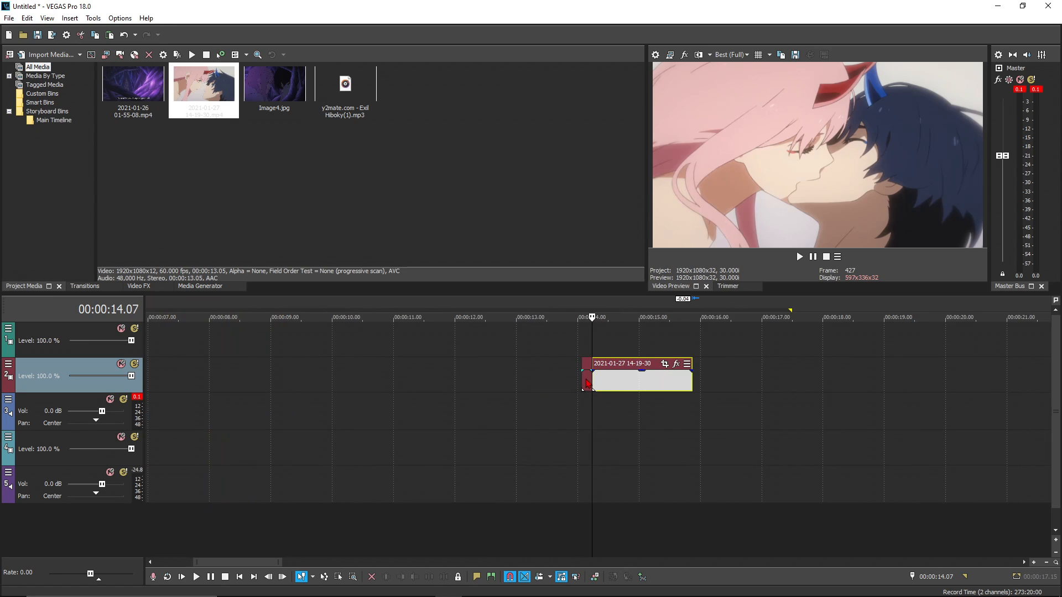
left_click(632, 382)
key("Delete")
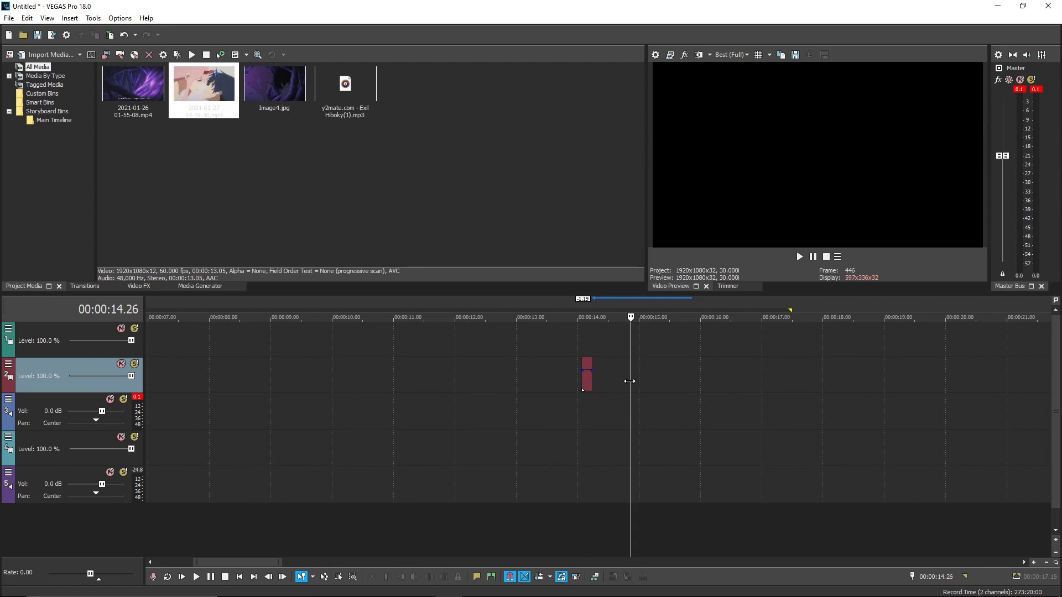
- Place the short kiss clip on the second track at marker 5 and extend it to the song's end
left_click_drag(589, 382, 154, 387)
scroll(166, 390, "down", 3)
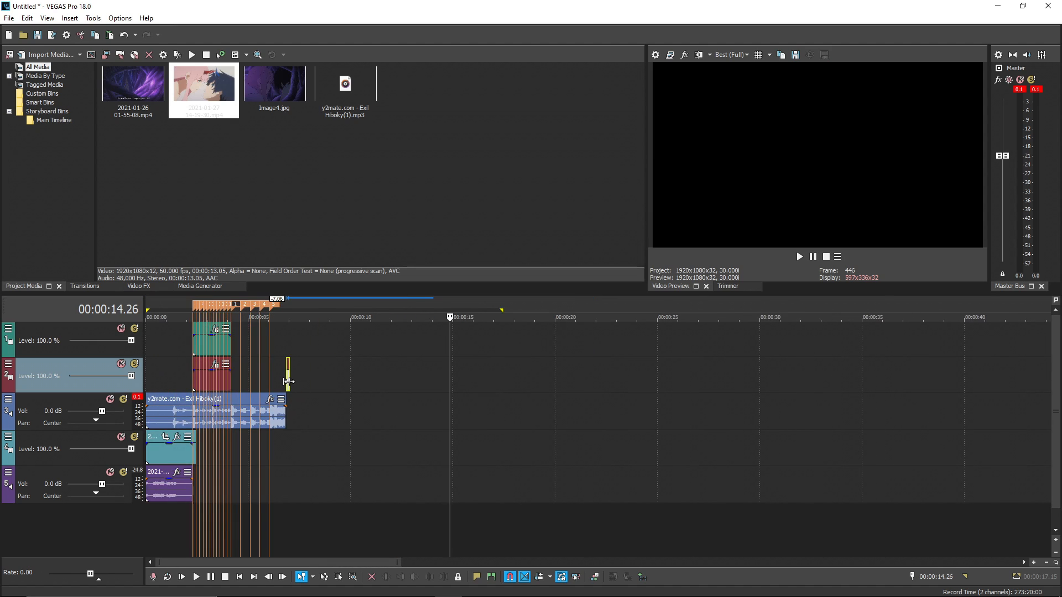
scroll(204, 409, "up", 5)
scroll(205, 407, "down", 2)
left_click(236, 385)
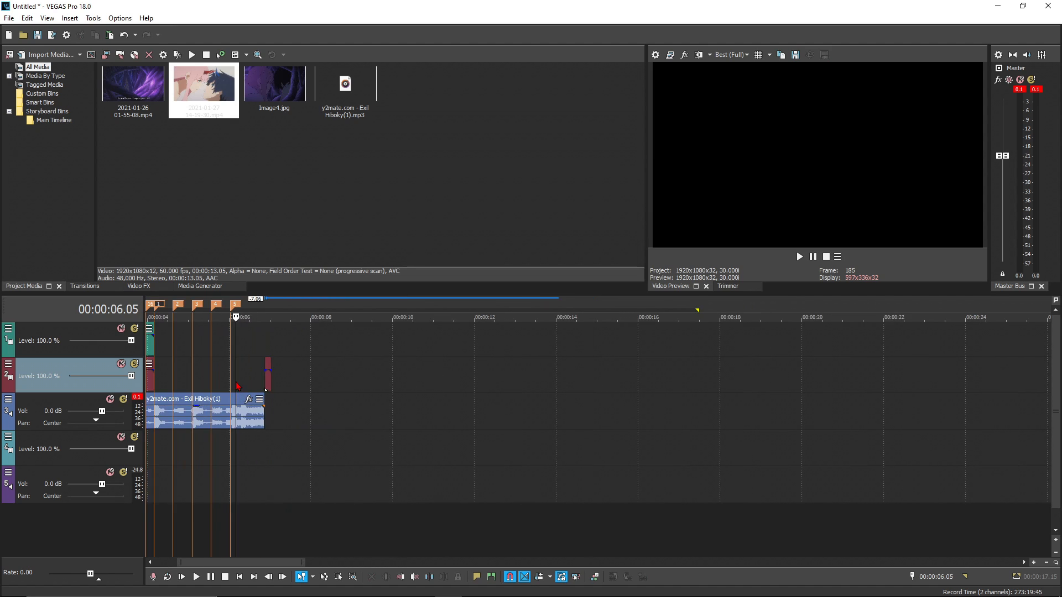
left_click_drag(267, 383, 155, 369)
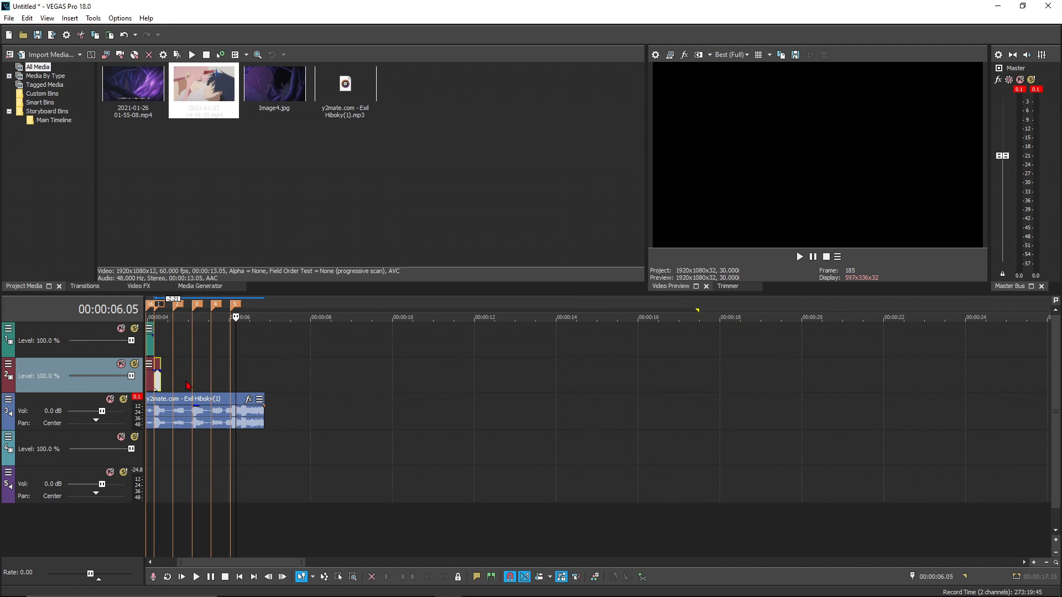
scroll(206, 386, "up", 3)
left_click_drag(427, 381, 649, 377)
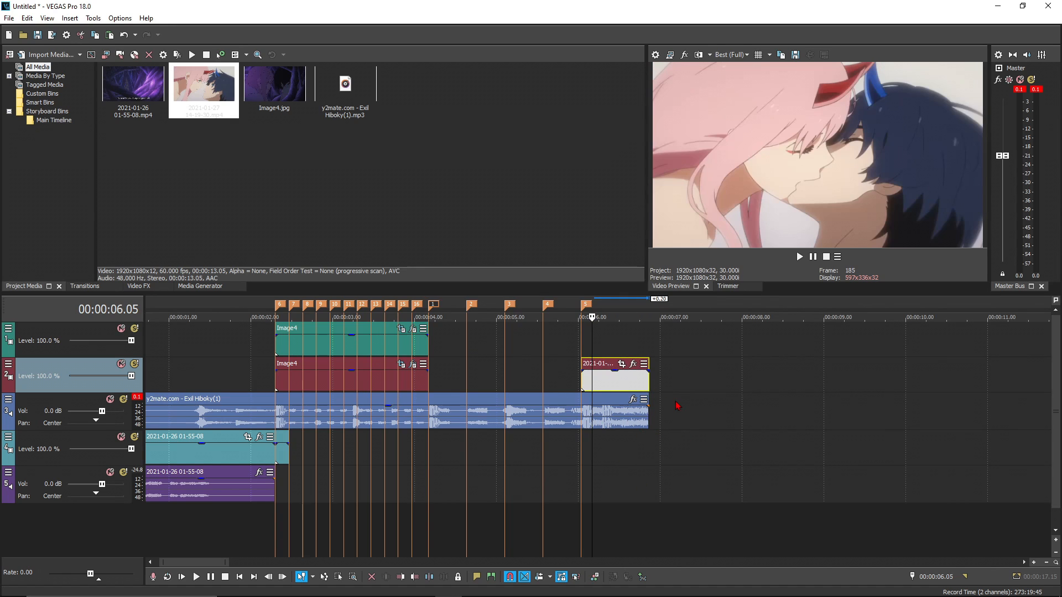
left_click(564, 368)
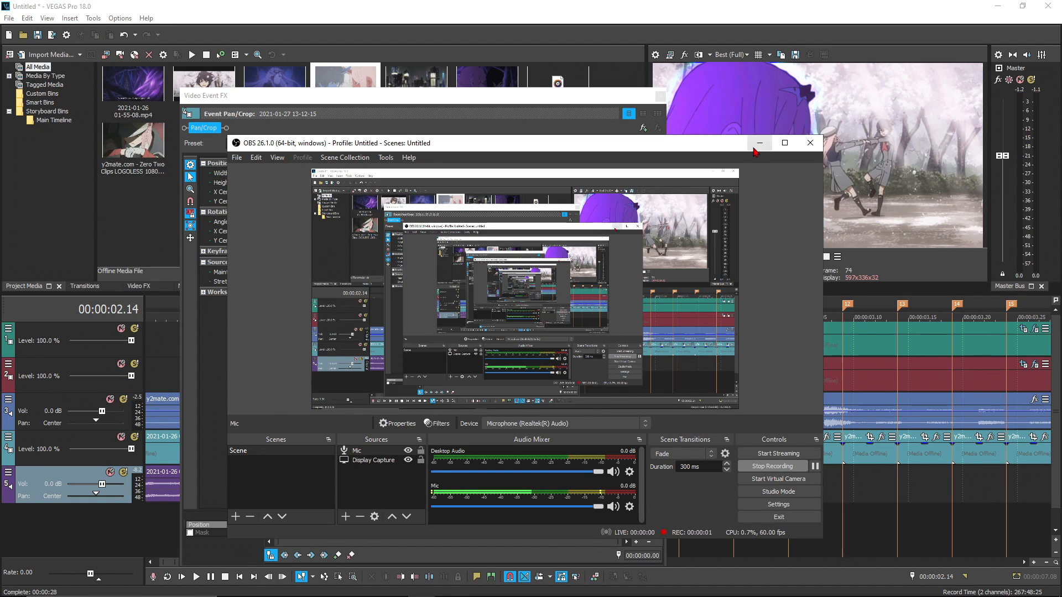
left_click(753, 143)
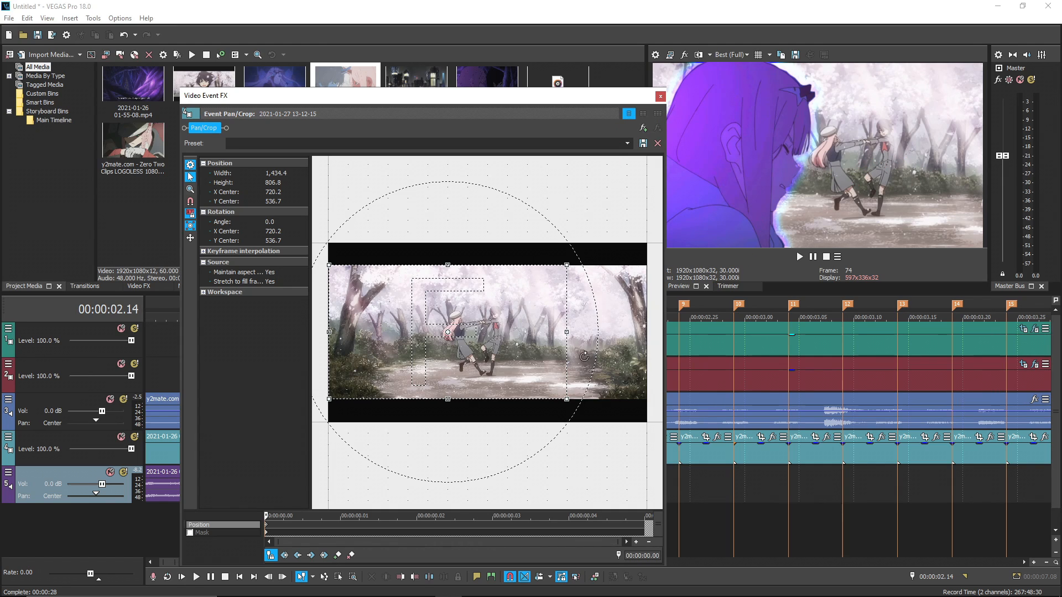
left_click(660, 97)
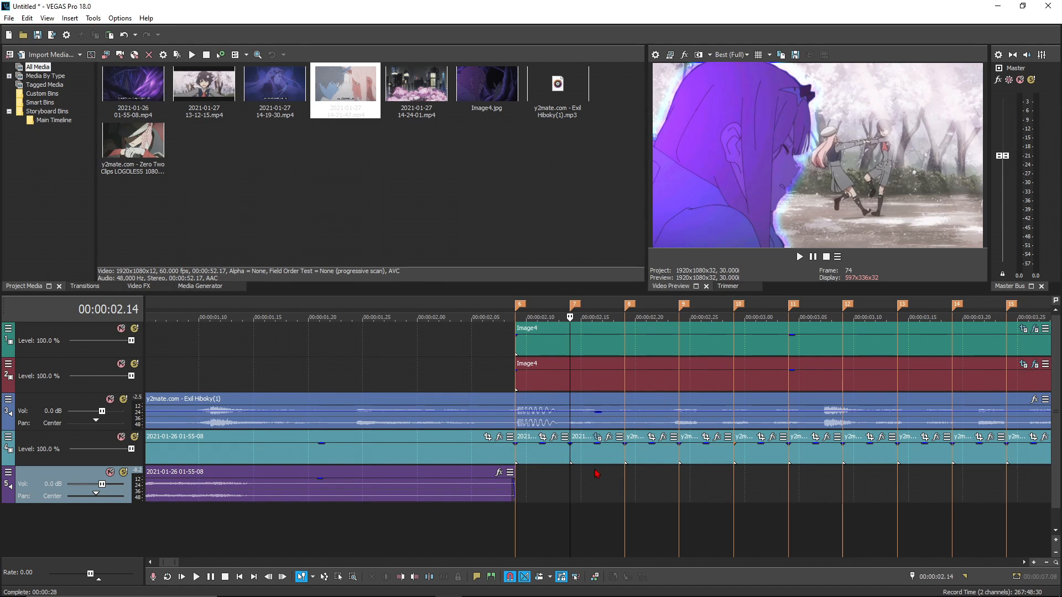
left_click(598, 438)
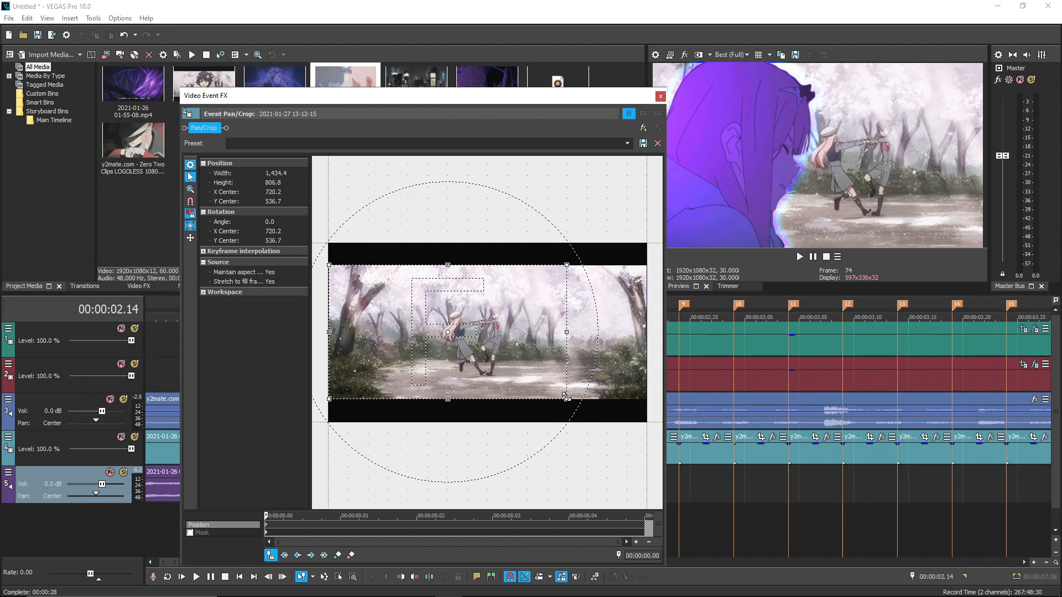
left_click_drag(566, 397, 566, 402)
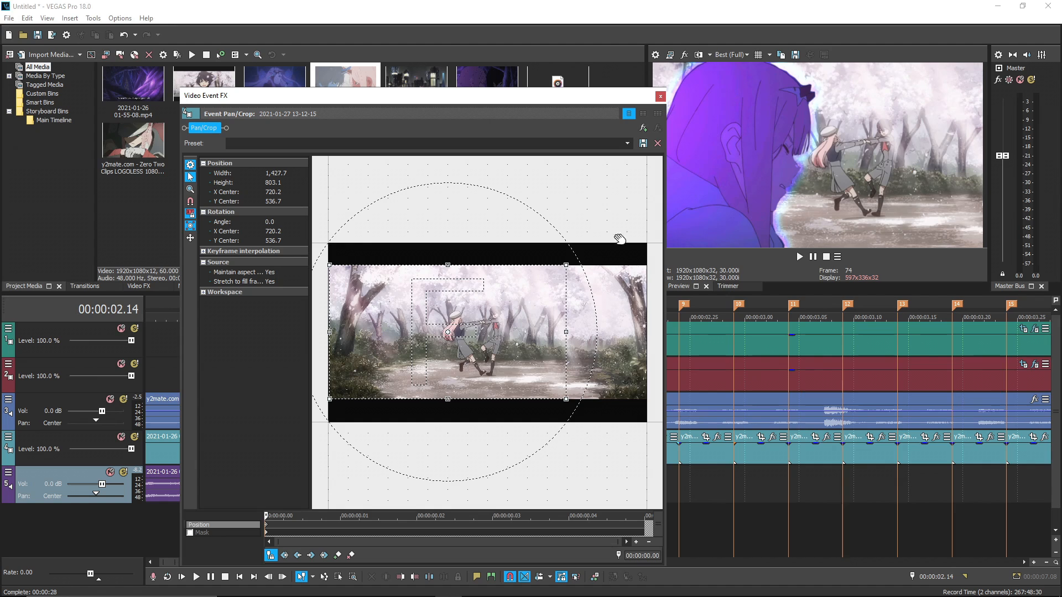
left_click(661, 97)
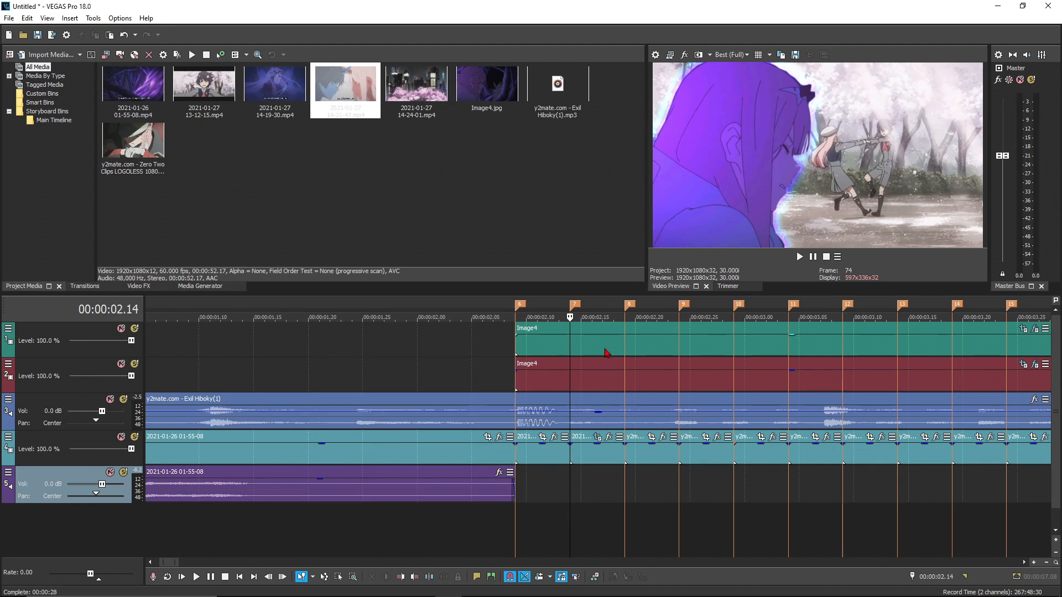
- Check the frames of the short fourth-track clips behind the Image4 overlay at several markers
scroll(544, 447, "down", 5)
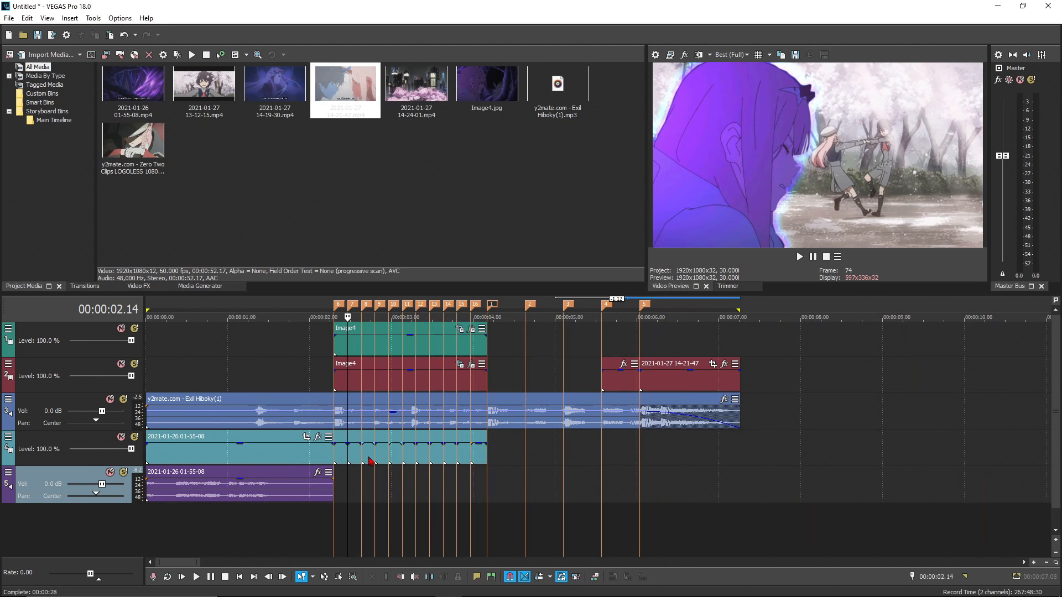
left_click(361, 478)
left_click(375, 479)
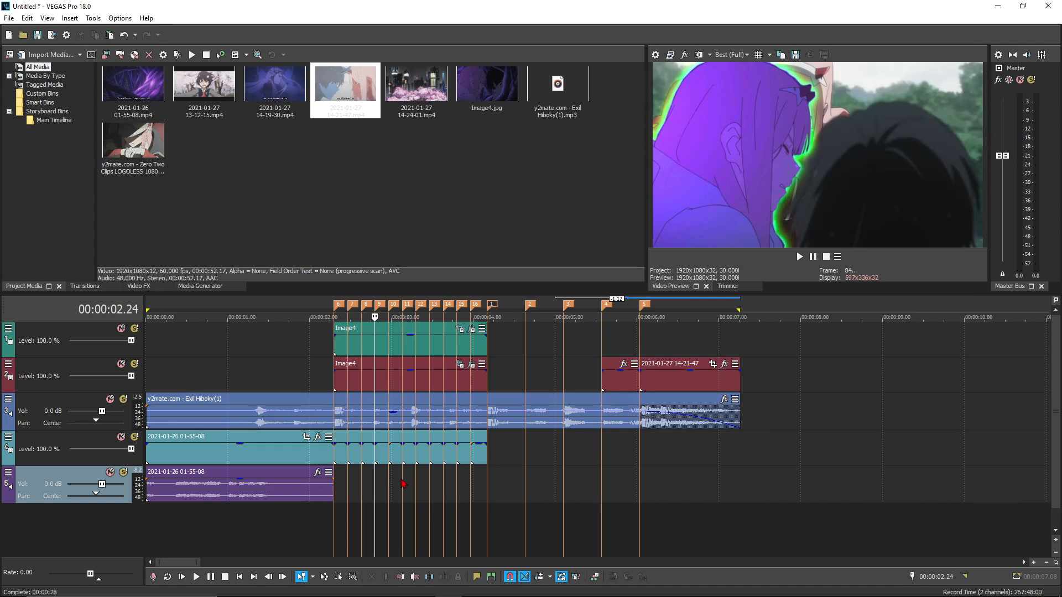
left_click(404, 484)
left_click(449, 483)
left_click(482, 486)
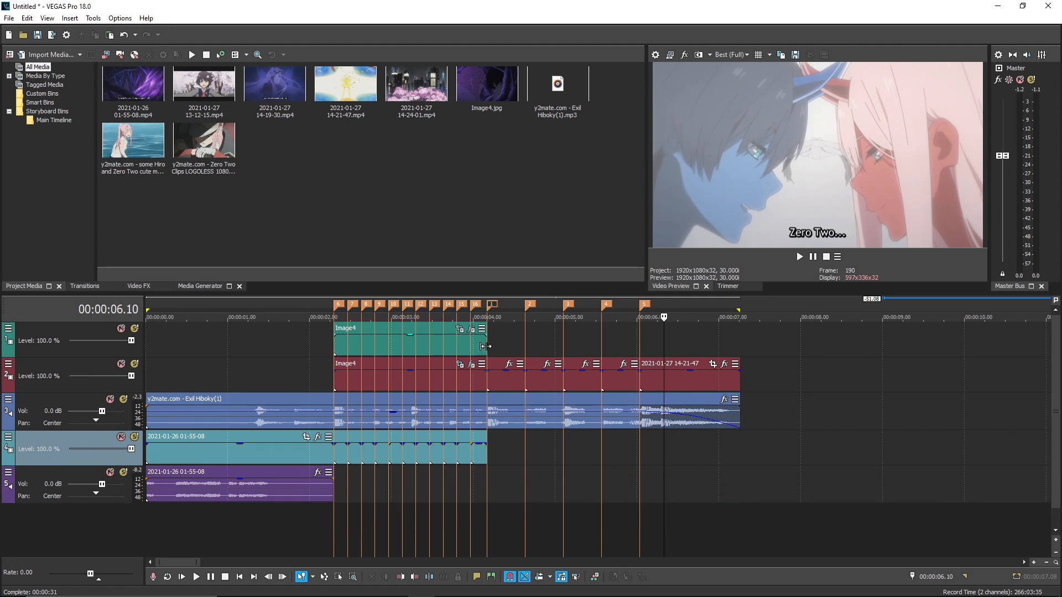
- Apply S_BlurMoCurves with the "screen pumps" preset to the first second-track clip after Image4, at 00:00:04.05
left_click(491, 346)
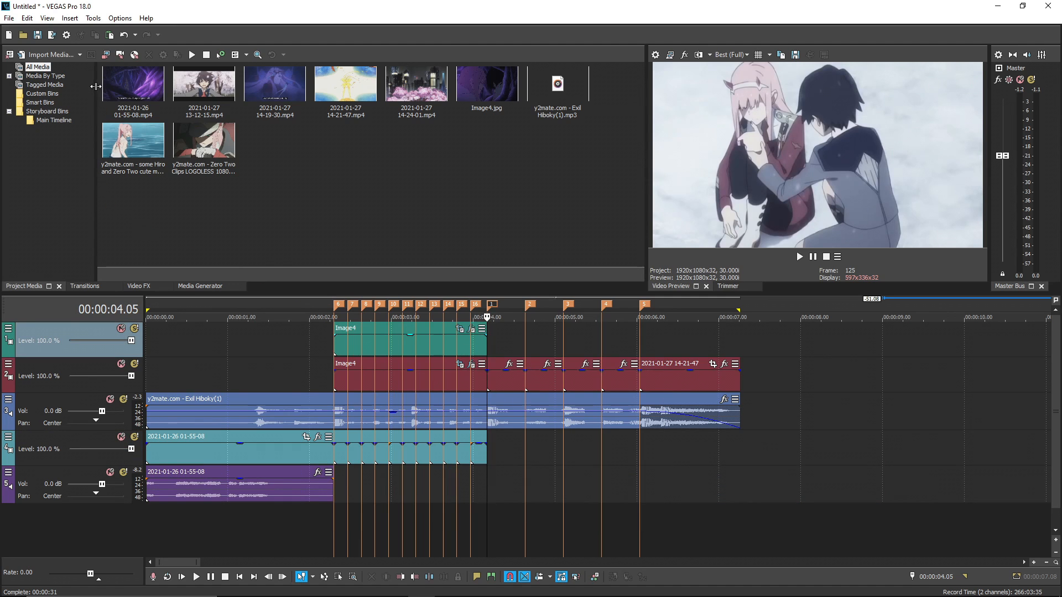
left_click(143, 286)
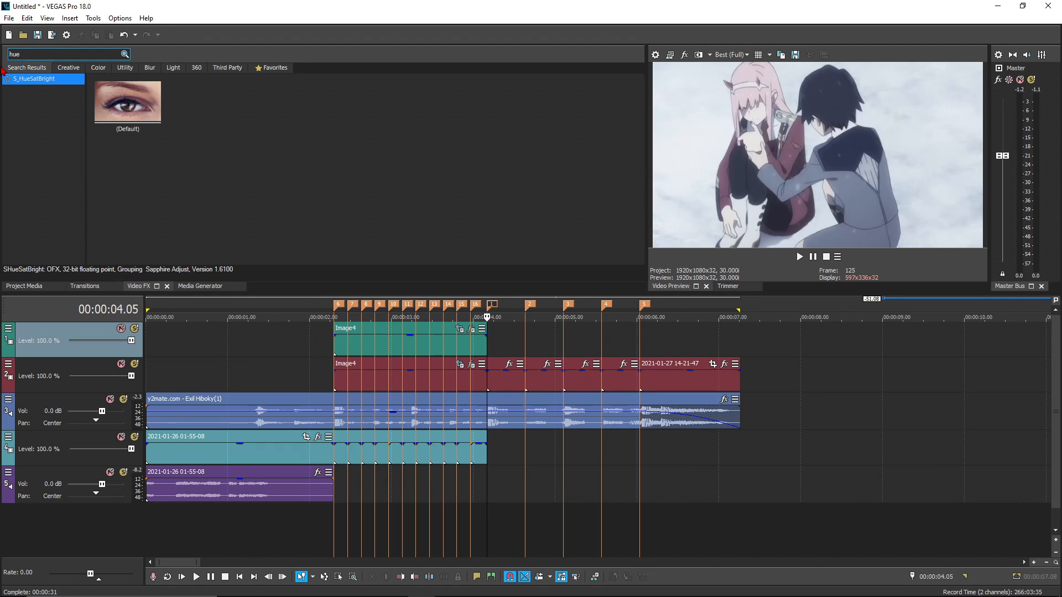
key("BackSpace")
key("BackSpace")
key("BackSpace")
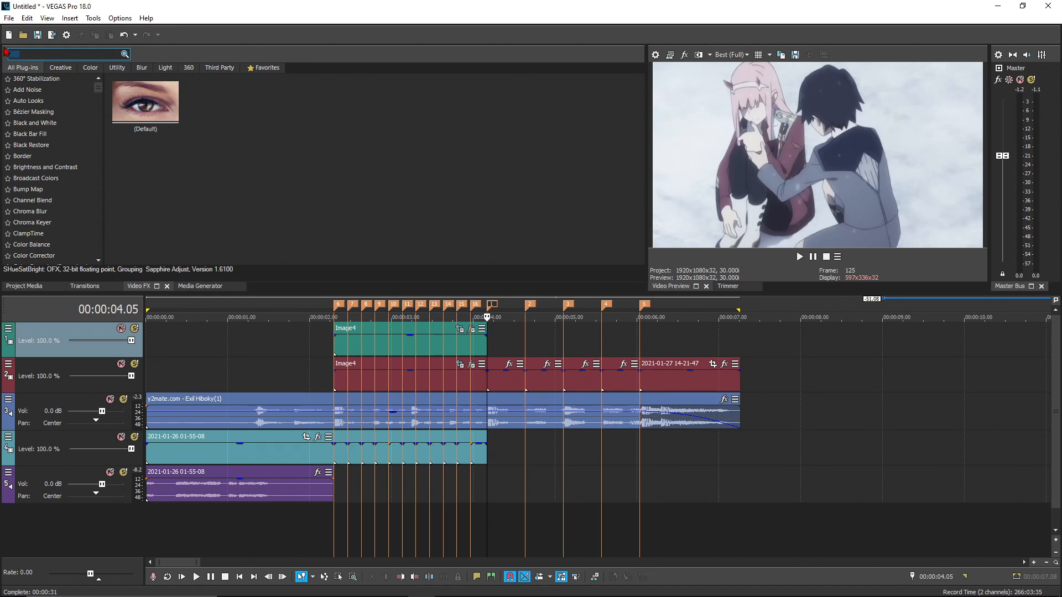
left_click_drag(98, 91, 103, 121)
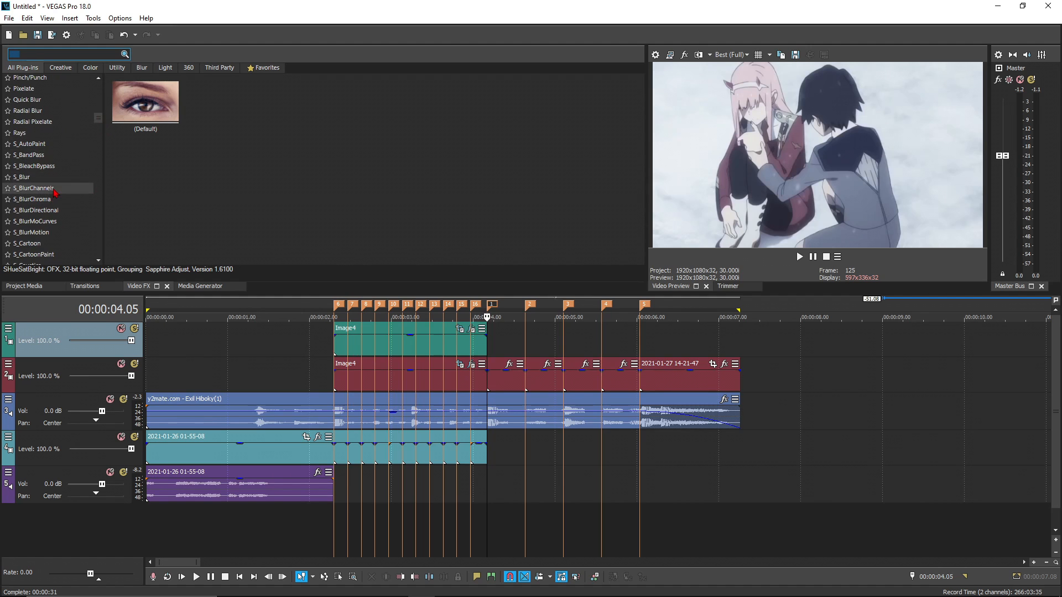
left_click(55, 222)
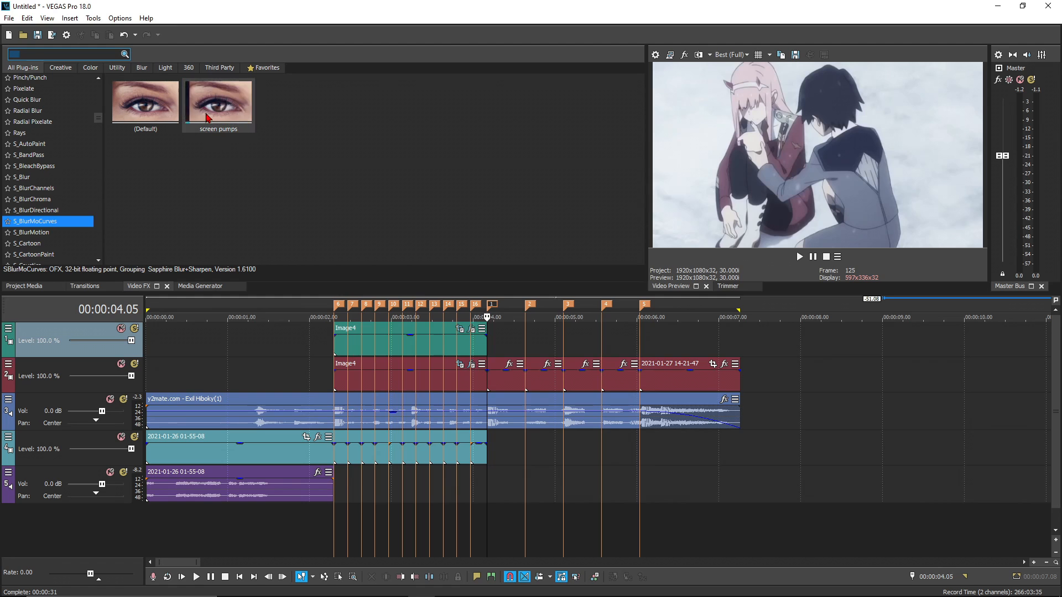
left_click_drag(226, 110, 497, 370)
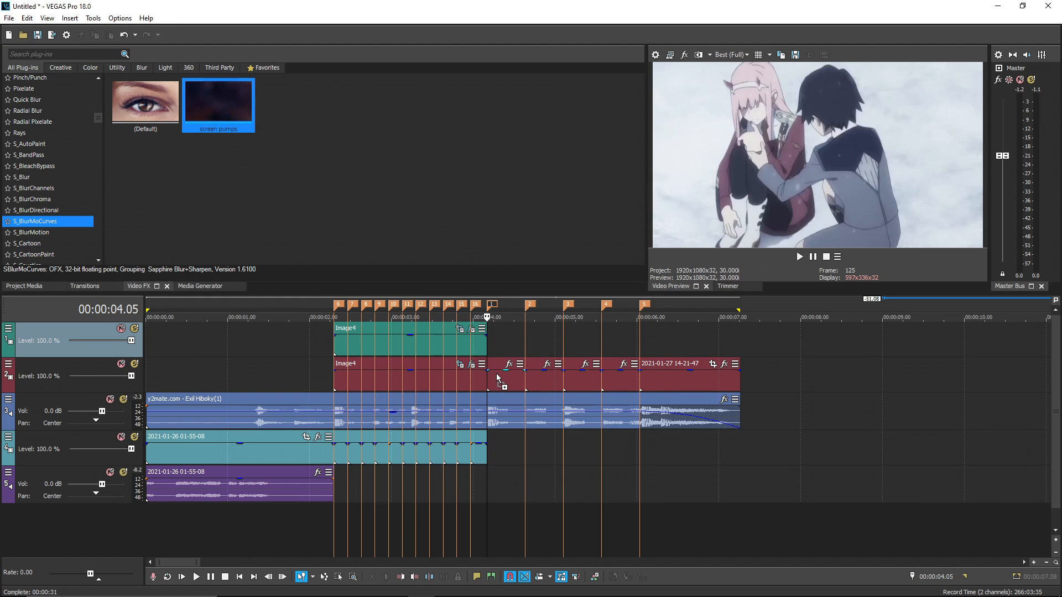
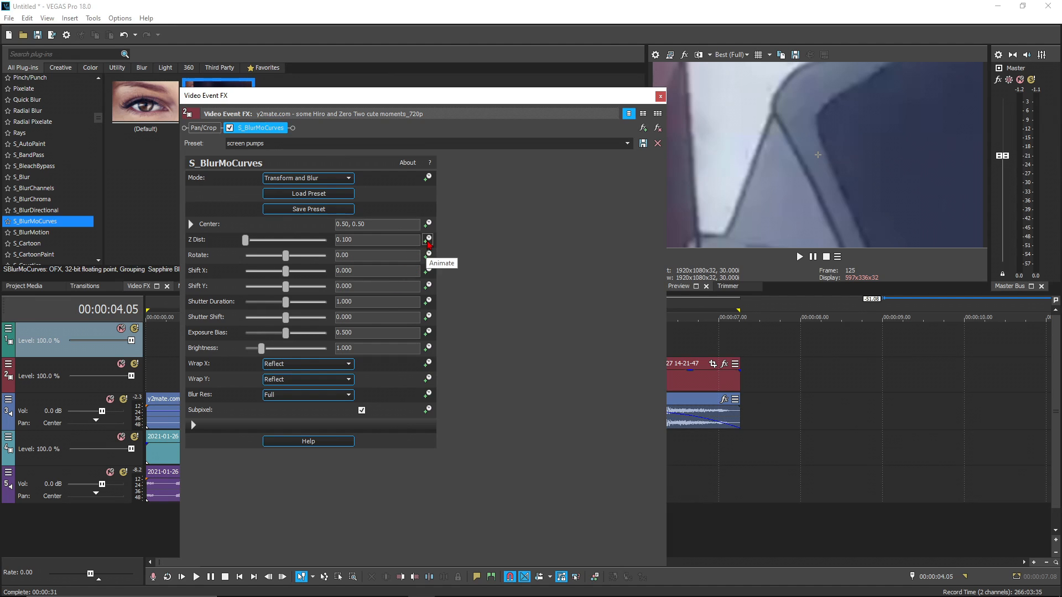
- Animate Z Dist in S_BlurMoCurves and add keyframes at 00:00:00.05, 00:00:00.09 and 00:00:00.14
left_click(428, 240)
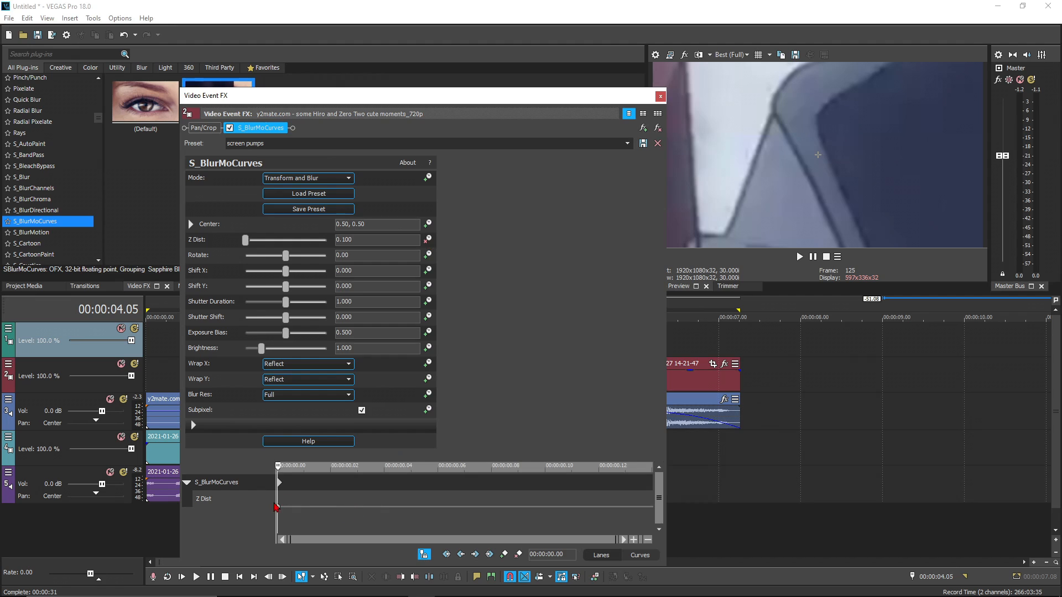
left_click(280, 507)
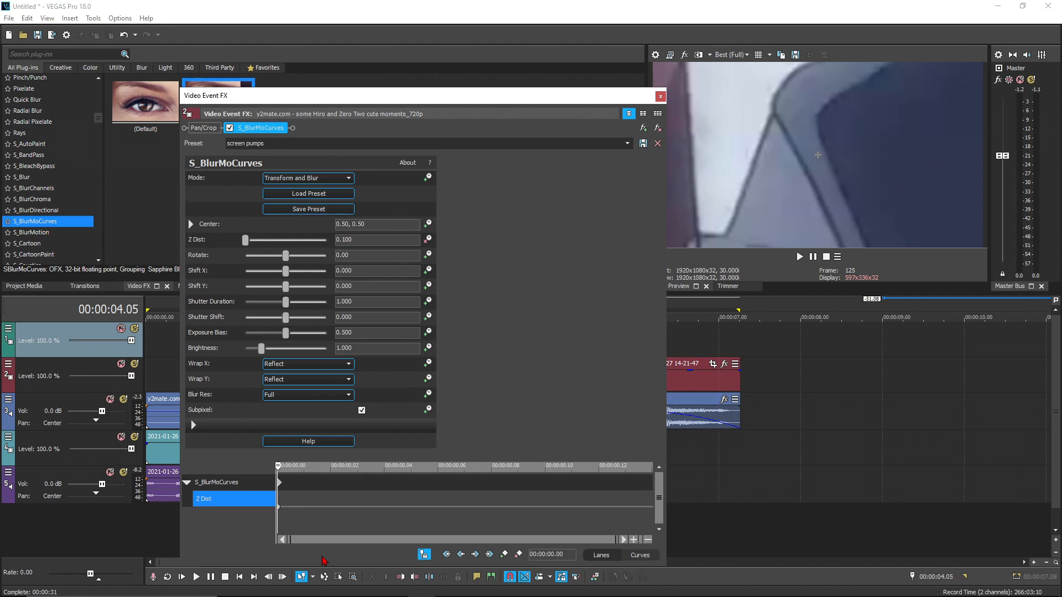
key("space")
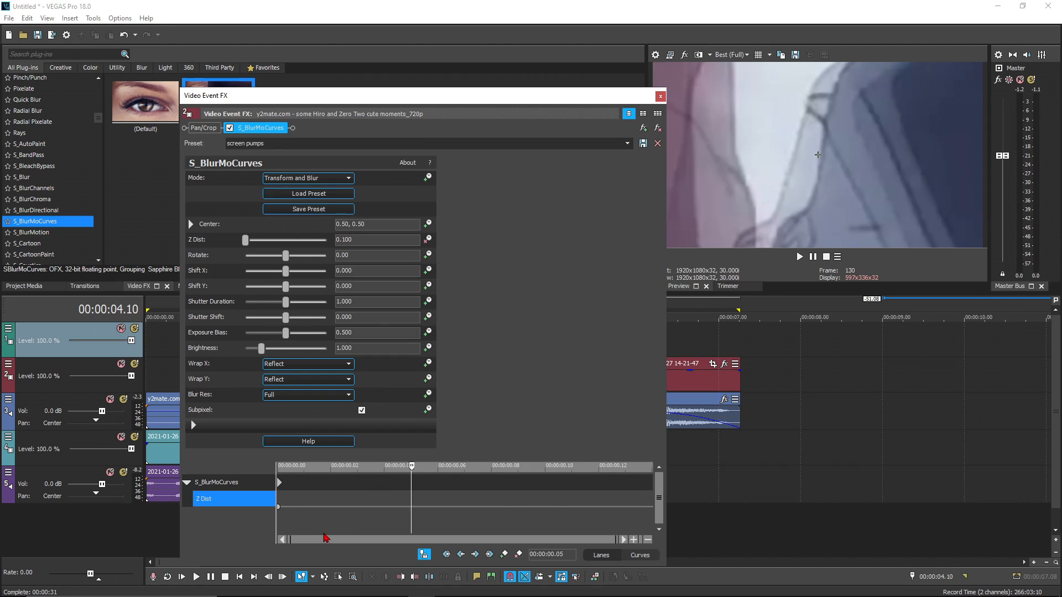
left_click(504, 554)
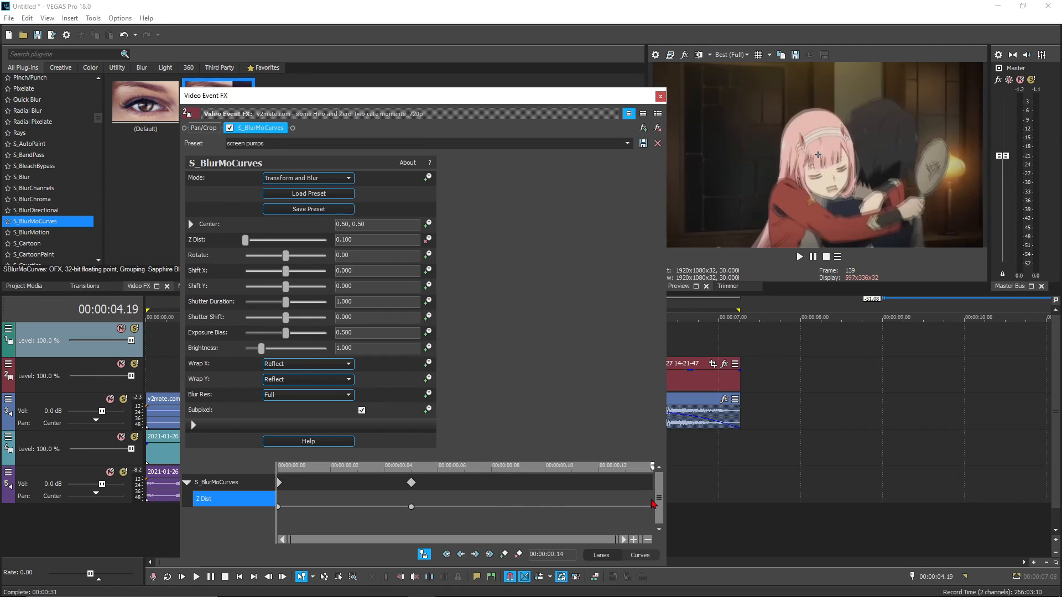
left_click(504, 554)
key("Left")
key("Left")
key("Left")
key("Left")
key("Left")
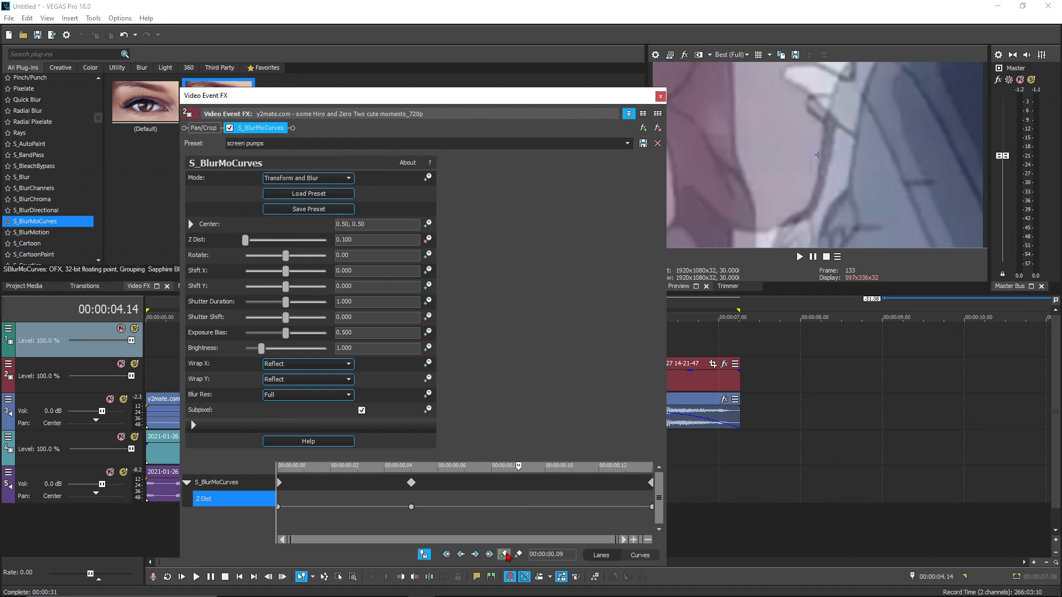
left_click(490, 556)
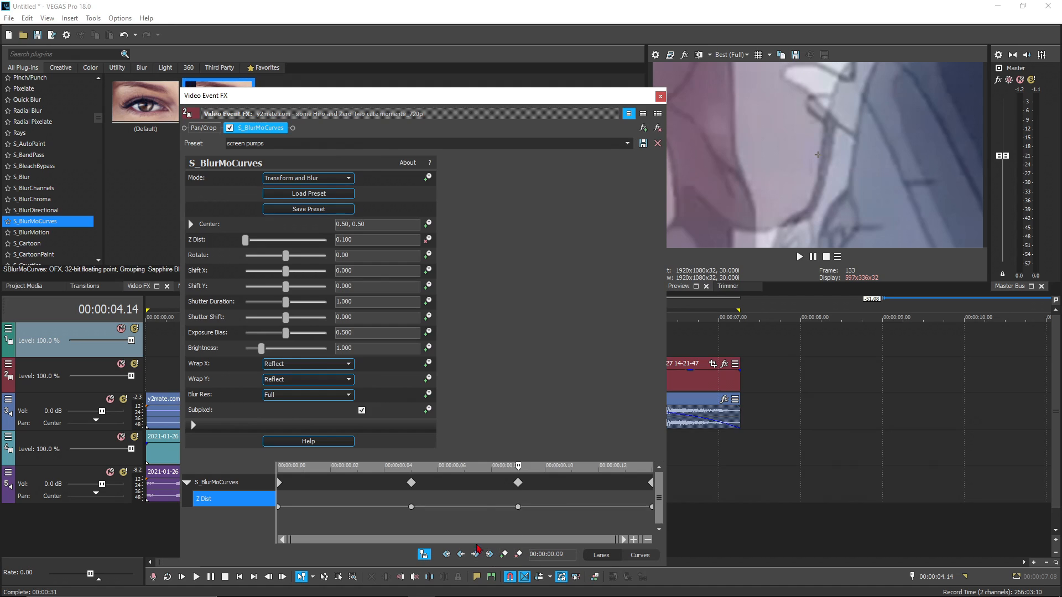
- Give the first Z Dist keyframe at 00:00:00.00 a Fast Fade and a value of 1.6
left_click(279, 507)
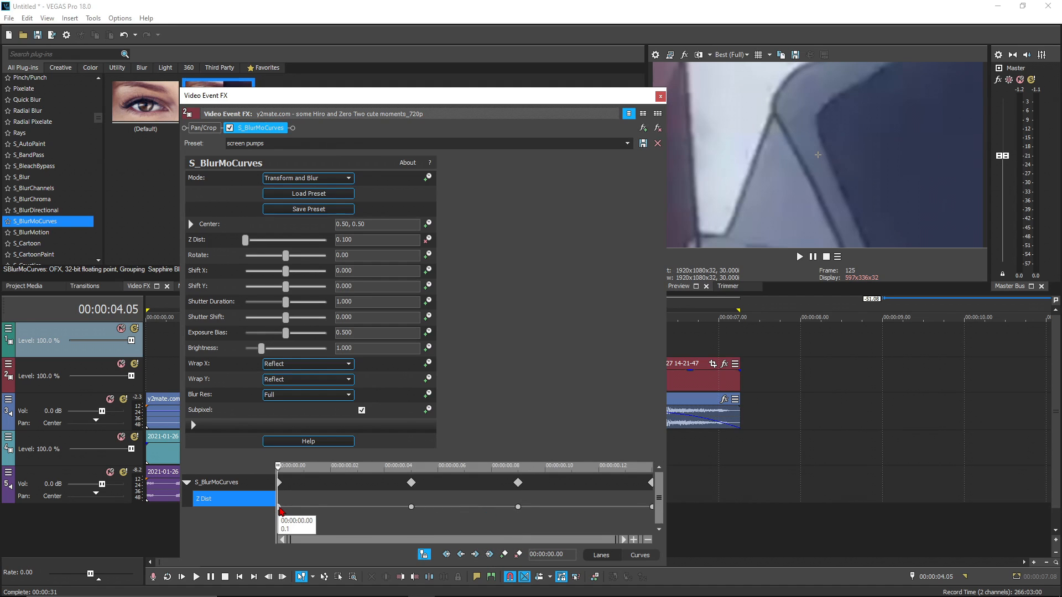
right_click(279, 507)
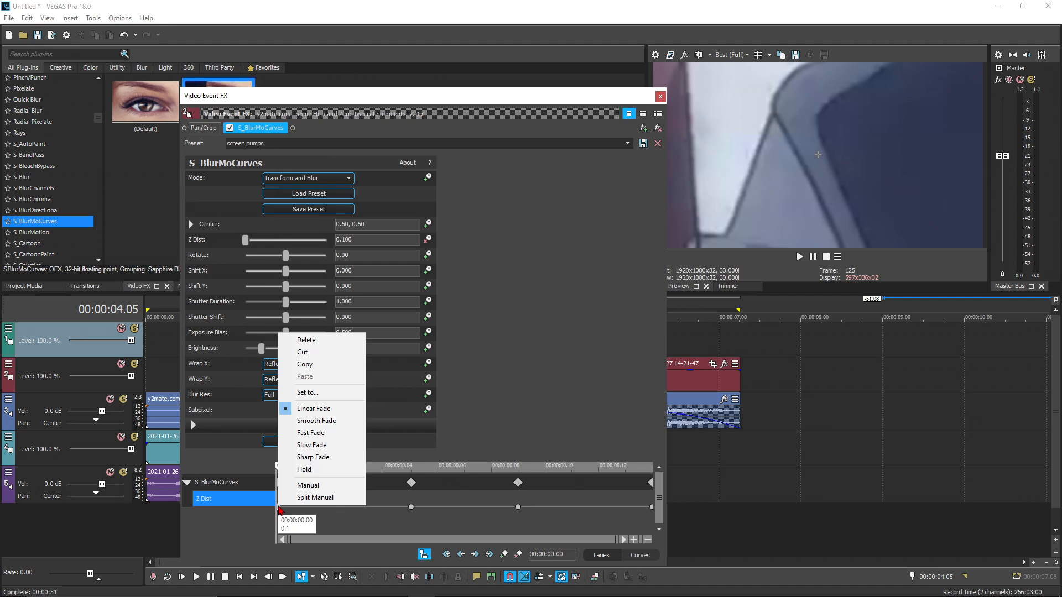
left_click(312, 437)
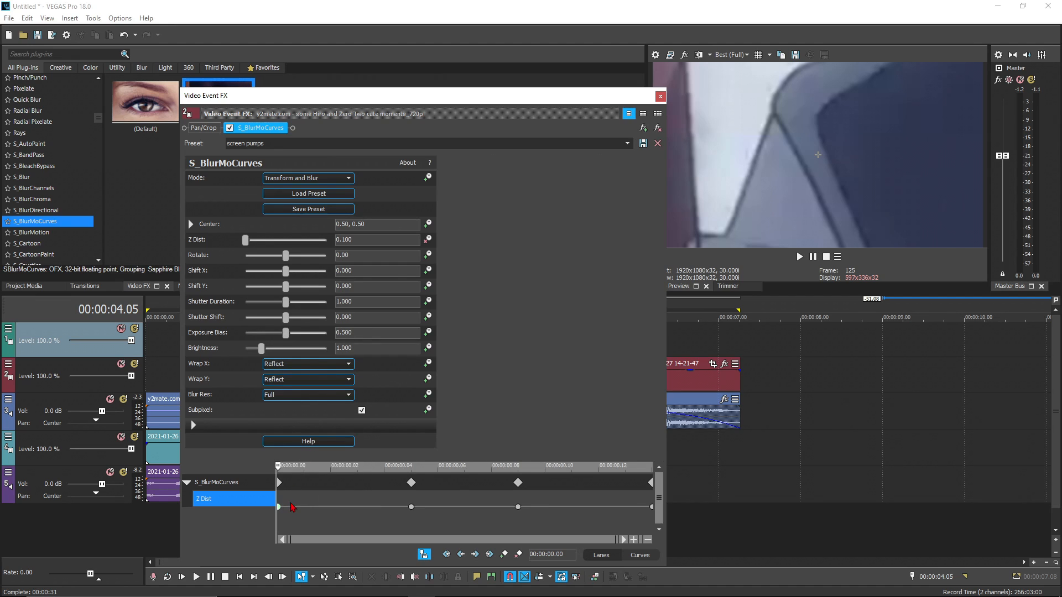
mouse_move(280, 508)
left_click(350, 240)
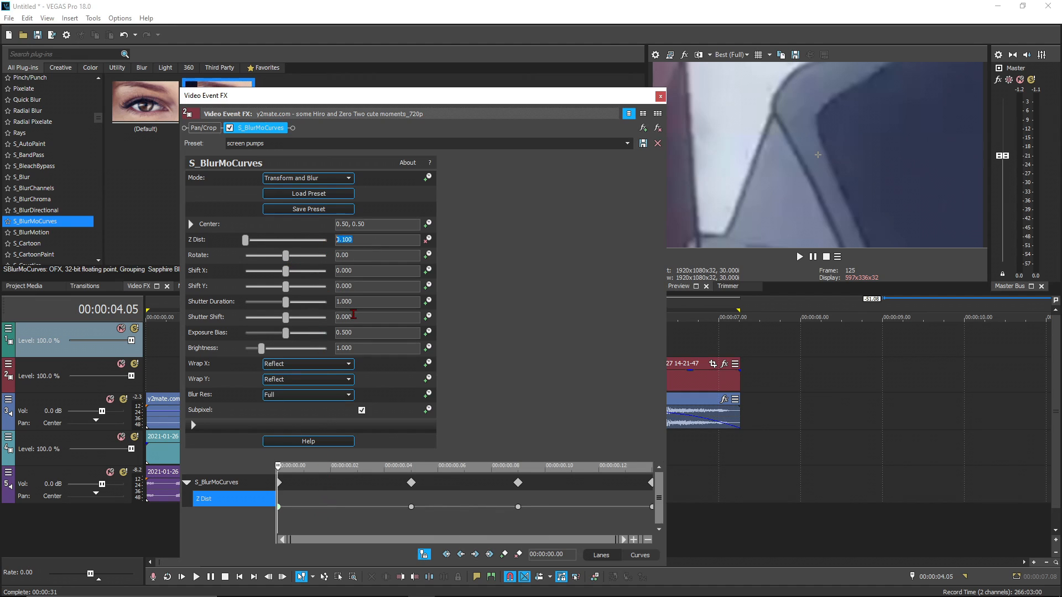
type("1.6")
key("Return")
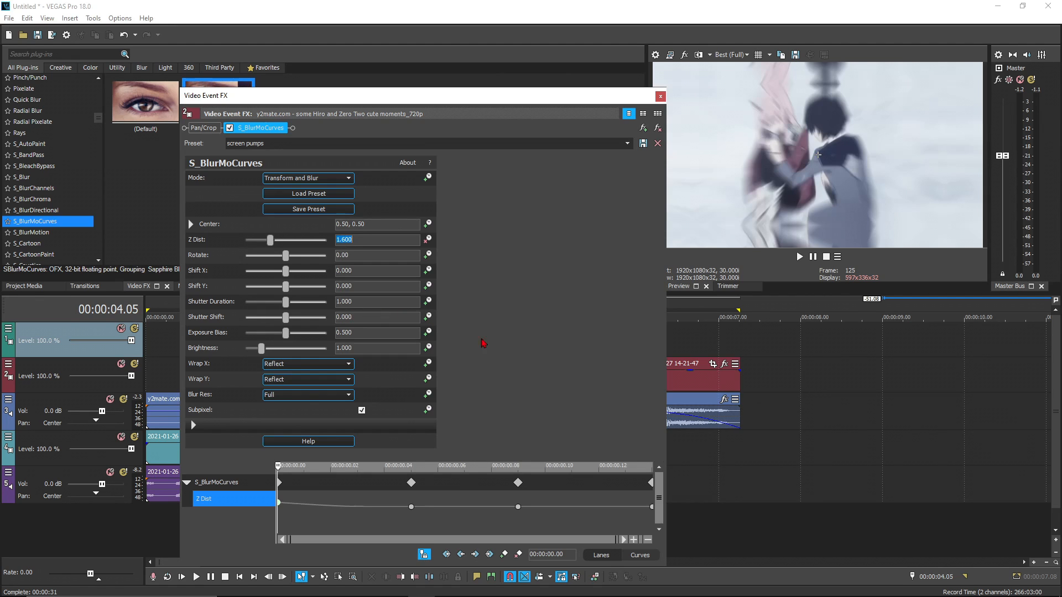
- Set Z Dist to 0.6 at the last keyframe, 00:00:00.14
left_click(654, 508)
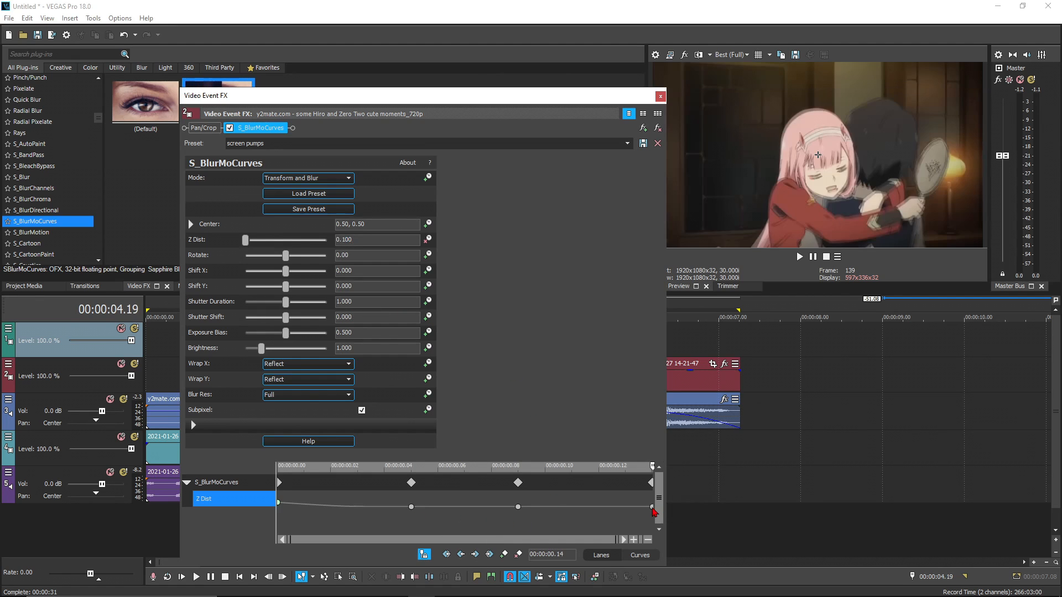
right_click(654, 508)
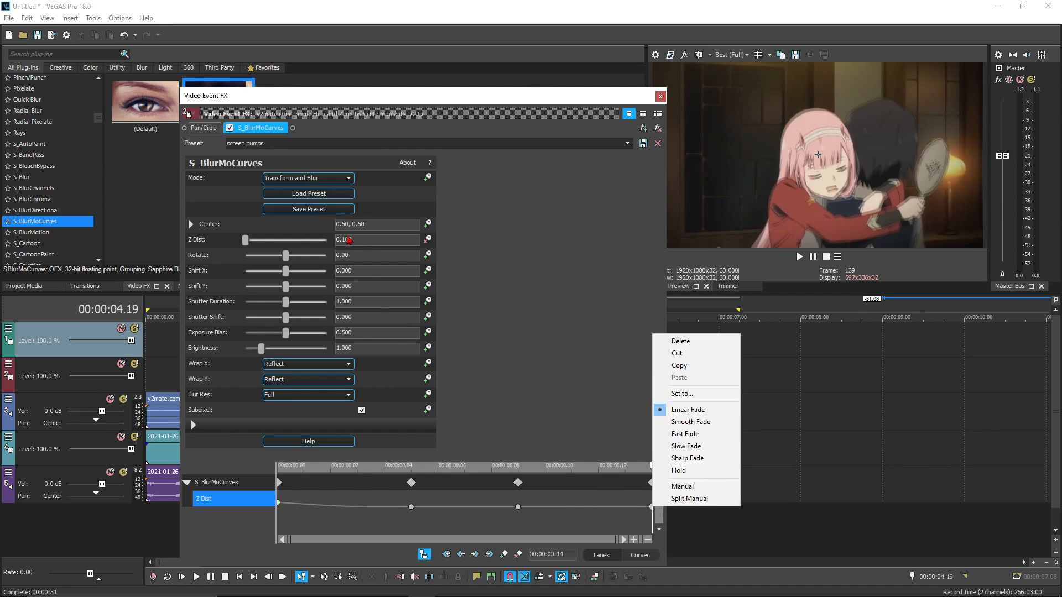
left_click(360, 238)
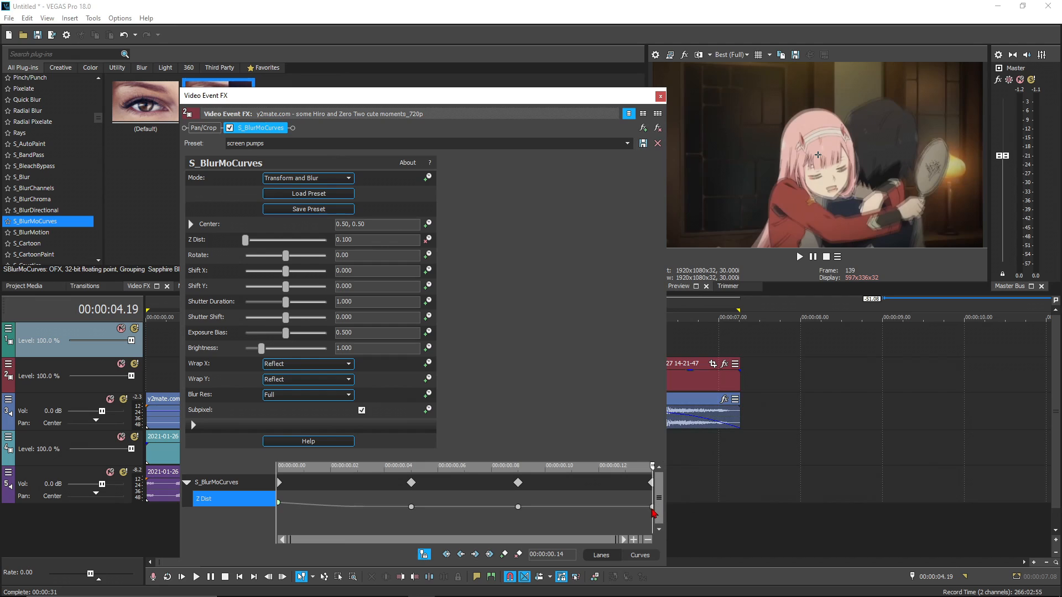
left_click_drag(378, 240, 243, 248)
type("0.6")
key("Return")
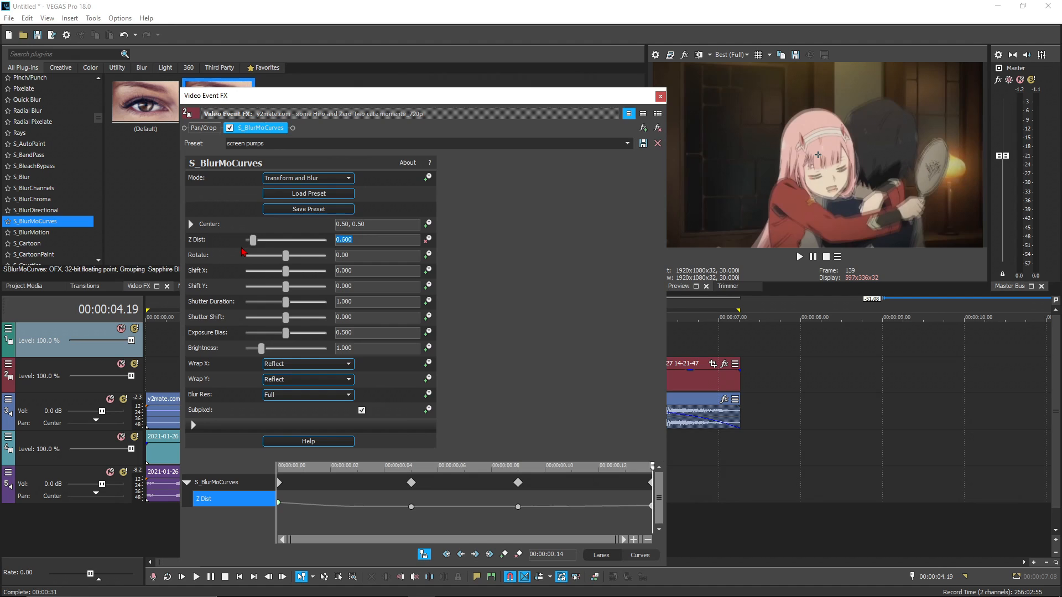
- Change the Z Dist keyframe at 00:00:00.09 to Slow Fade and close the effect settings
left_click(521, 509)
right_click(520, 509)
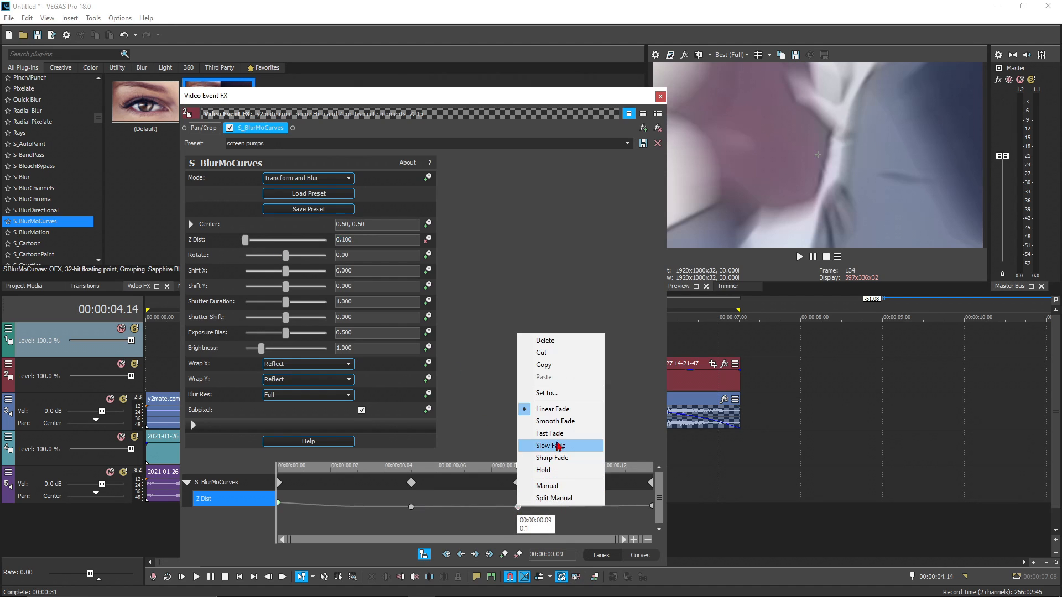
left_click(559, 446)
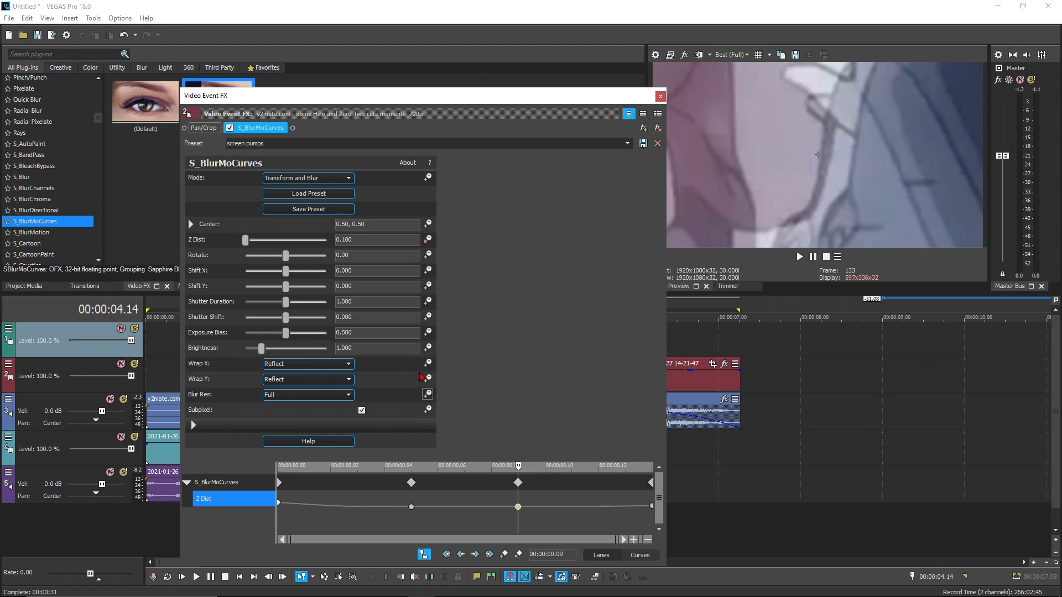
left_click(659, 97)
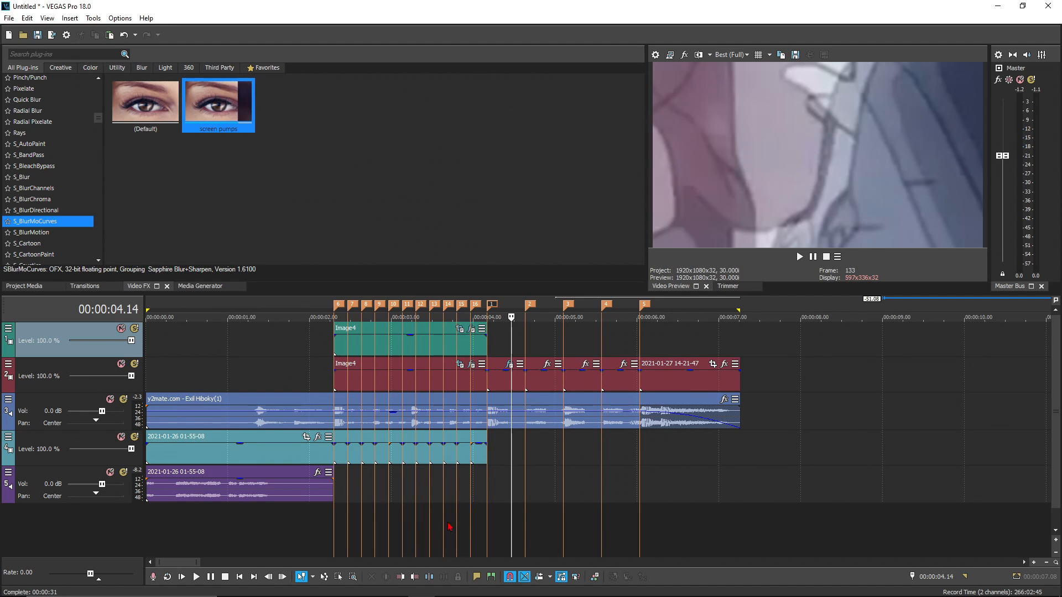
- Play the range from 00:00:03.29 to 00:00:07.08 repeatedly to check the screen pump on the first clip after Image4
left_click(477, 493)
key("space")
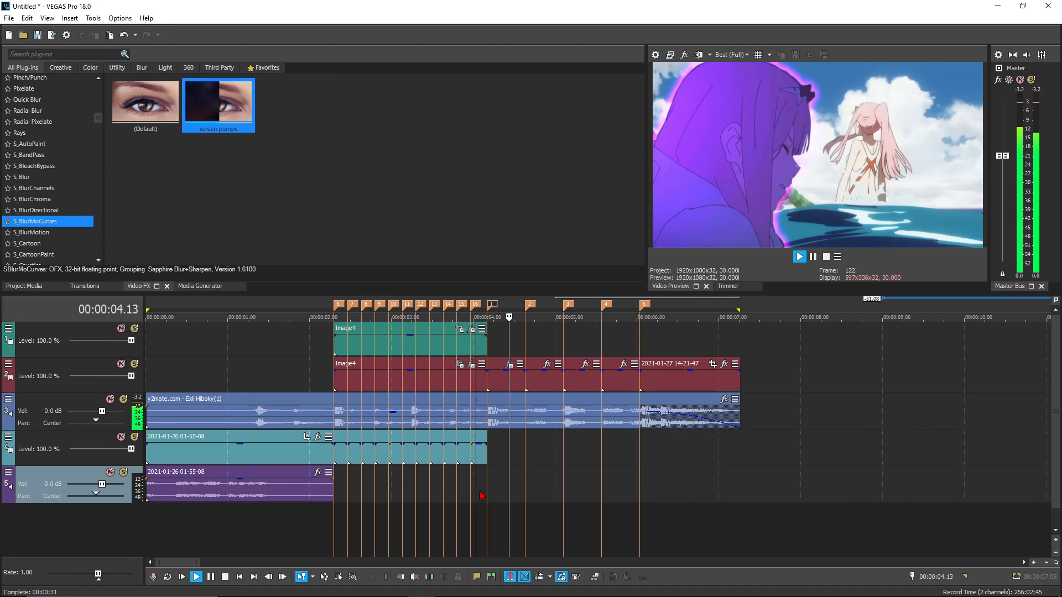
key("space")
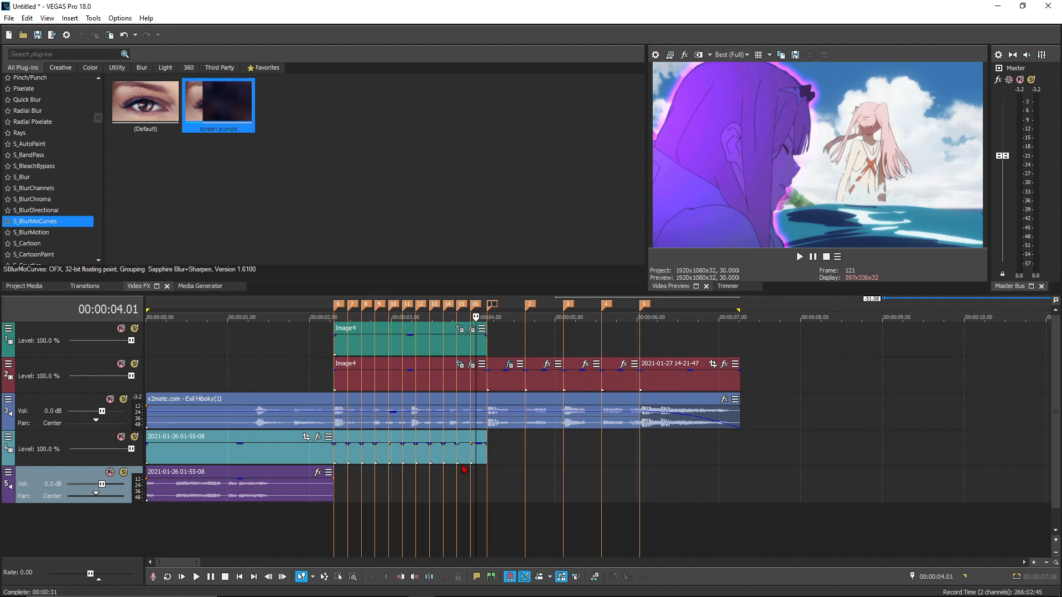
left_click_drag(471, 493, 740, 485)
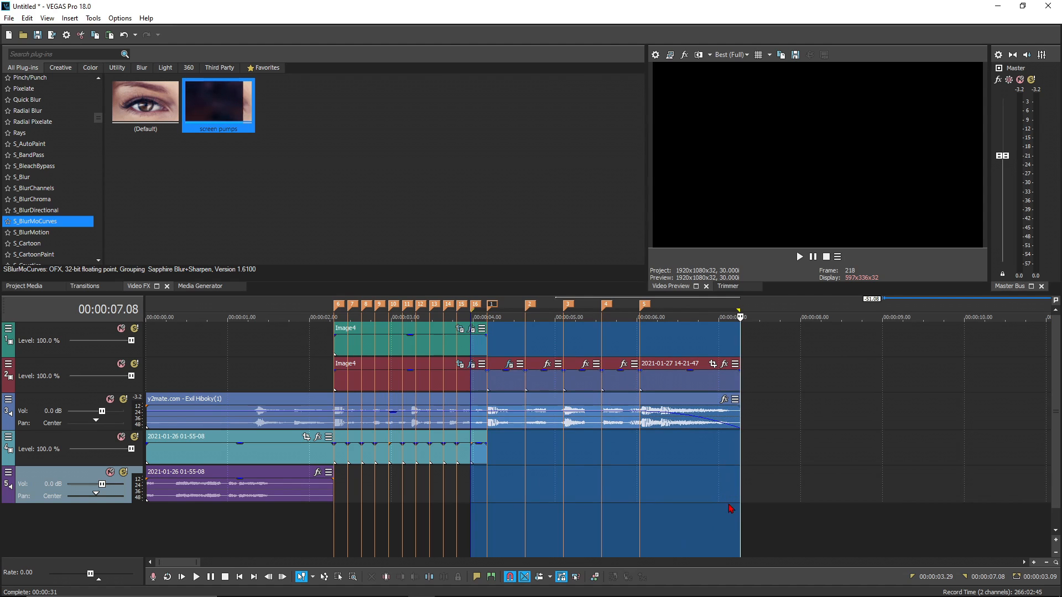
key("space")
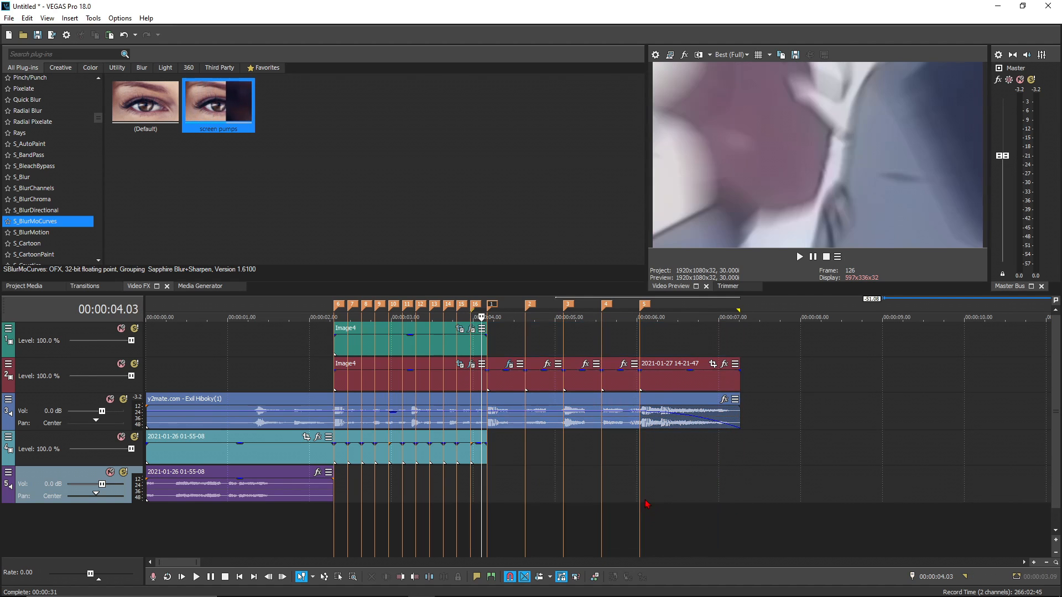
key("space")
key("space")
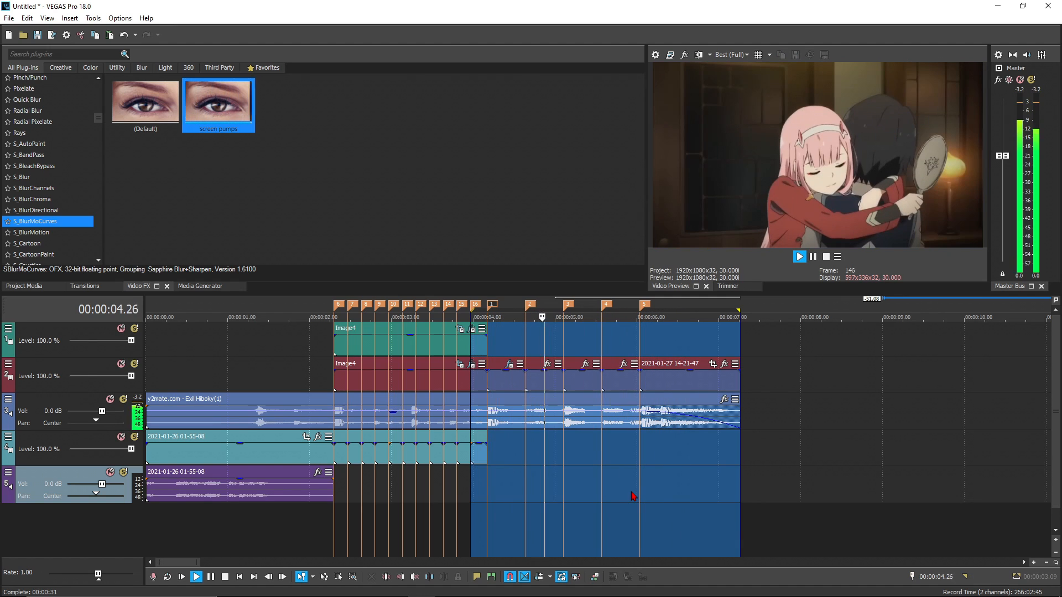
key("space")
key("space")
key("space")
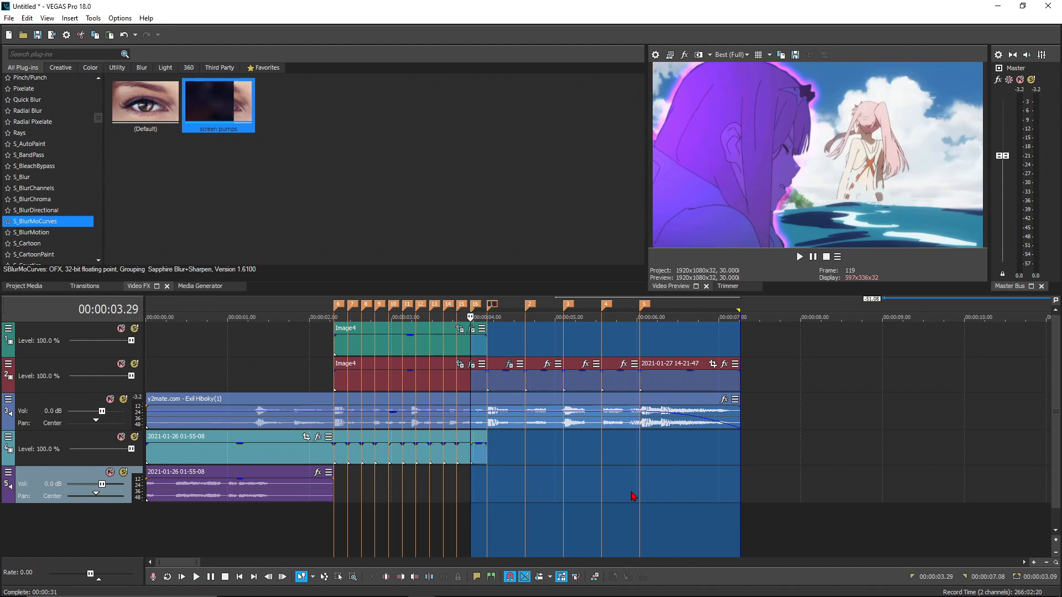
key("space")
key("space")
key("space")
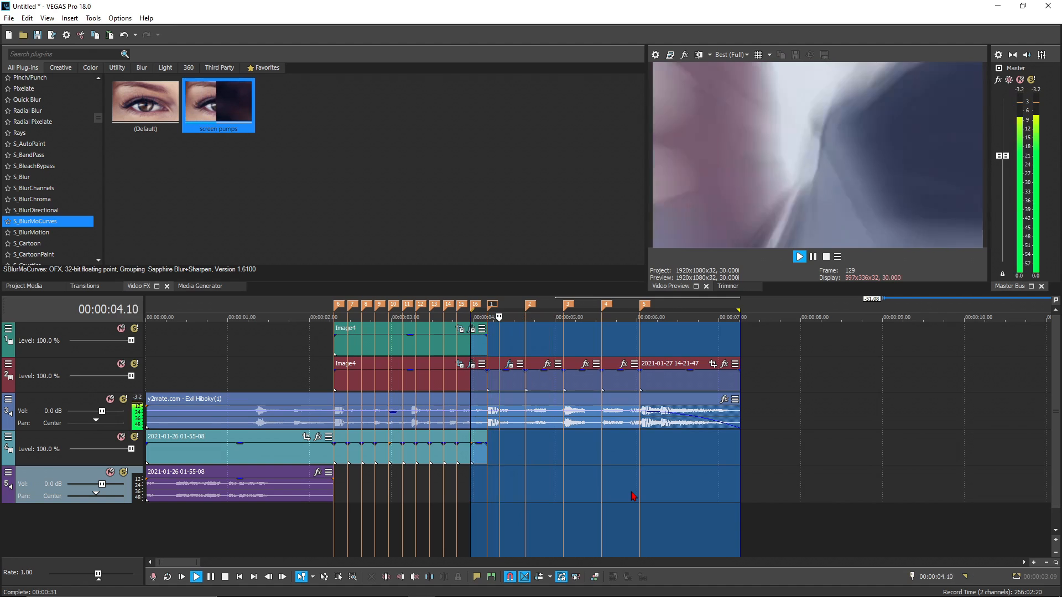
key("space")
key("space")
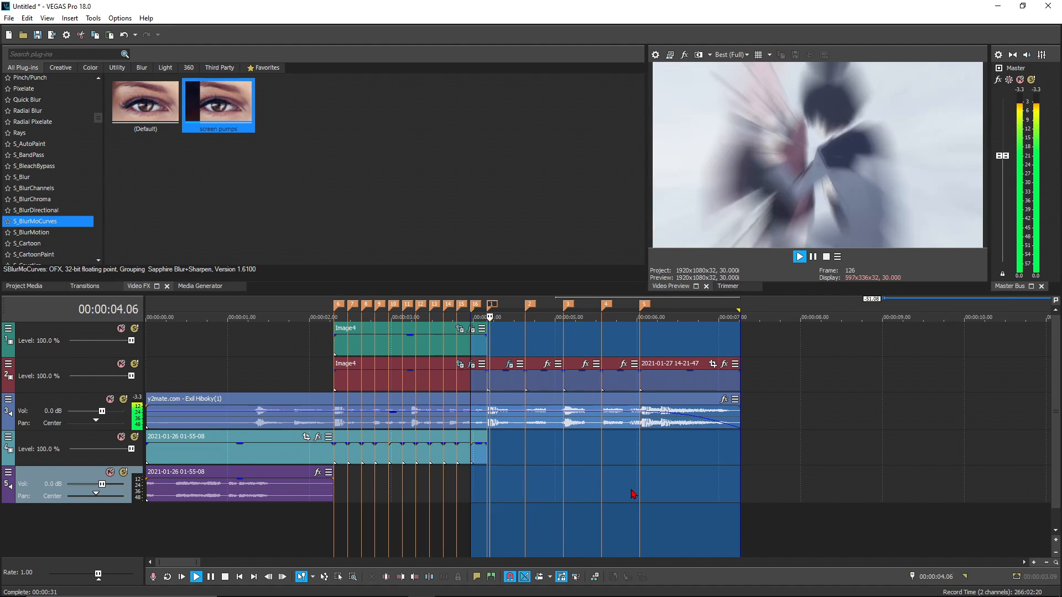
key("space")
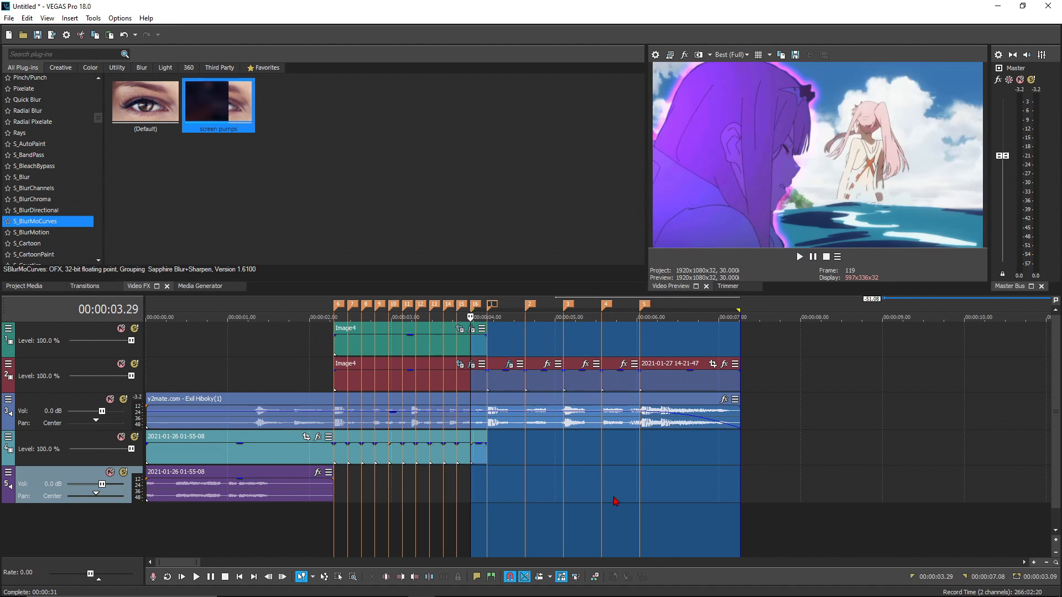
- Reopen the S_BlurMoCurves settings of the first clip after Image4 and set Z Dist to 1 at the 00:00:00.05 keyframe
left_click(509, 458)
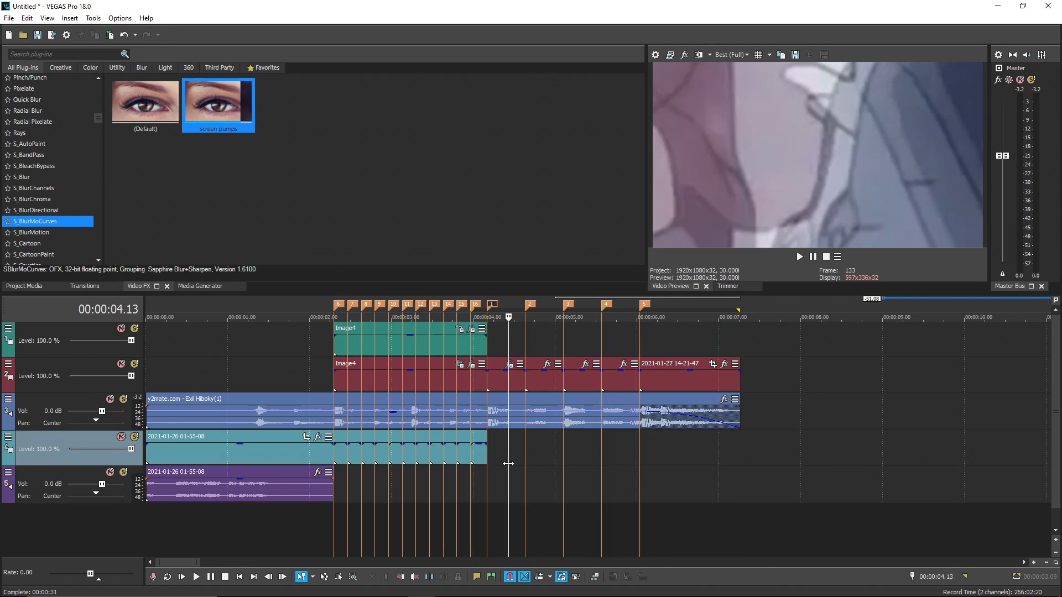
mouse_move(509, 463)
left_mouse_down()
mouse_move(523, 461)
mouse_move(480, 461)
mouse_move(525, 462)
left_mouse_up()
left_click(508, 364)
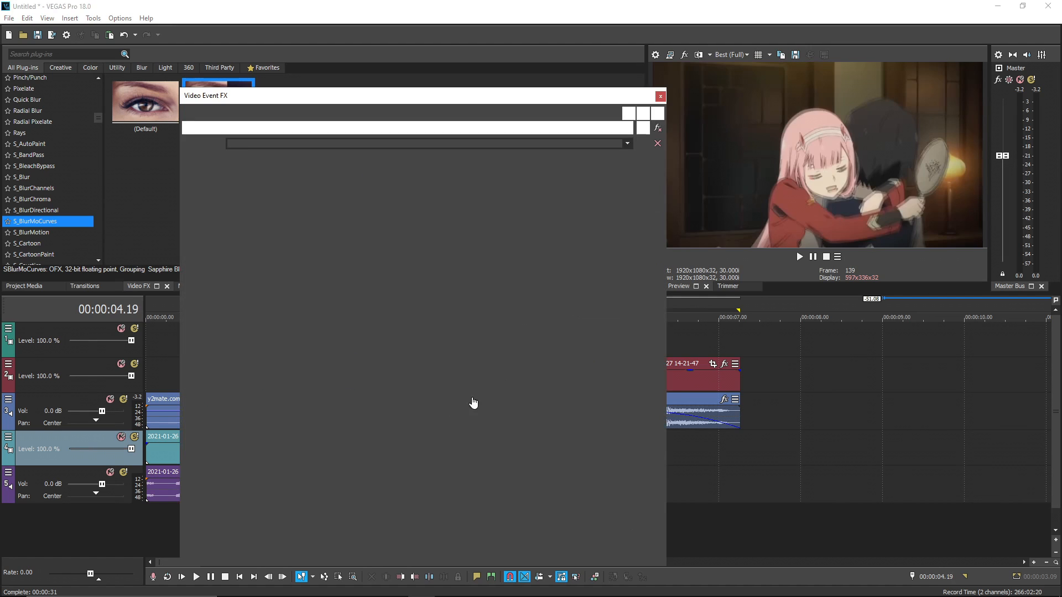
left_click(411, 507)
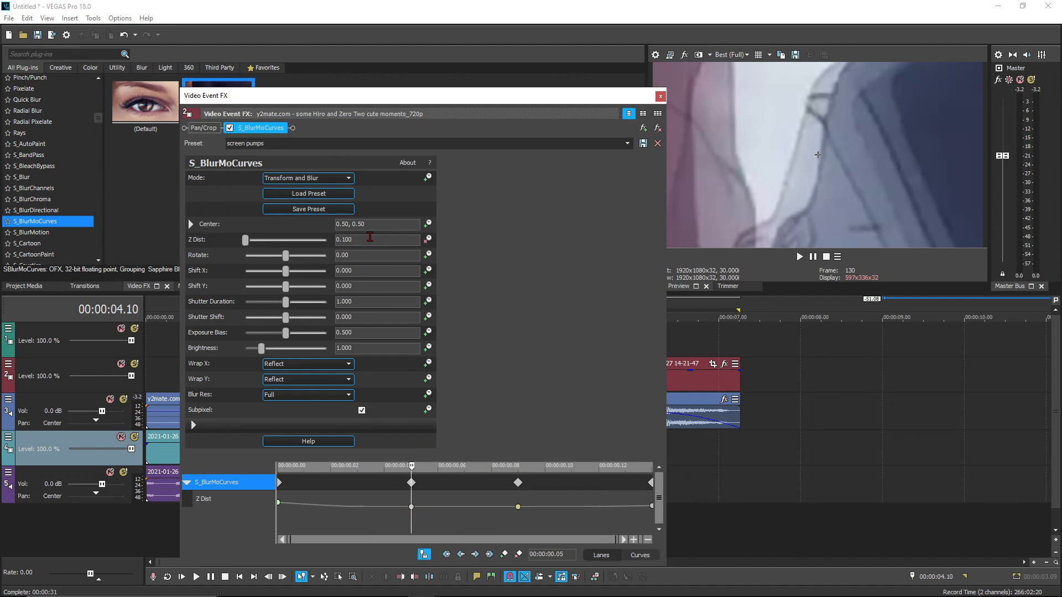
left_click(370, 239)
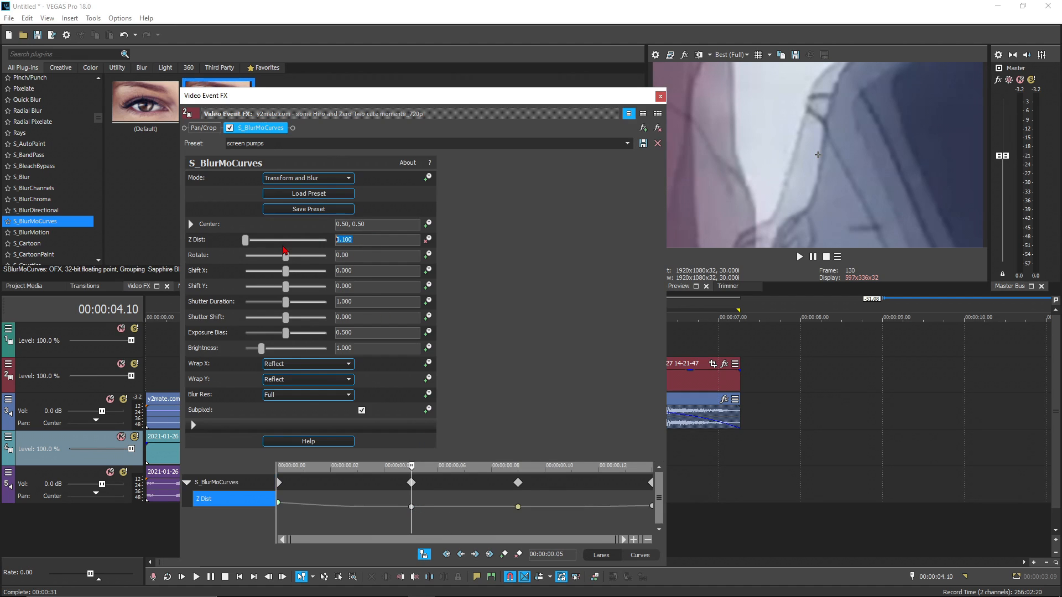
type("0")
key("Return")
type("1")
key("Return")
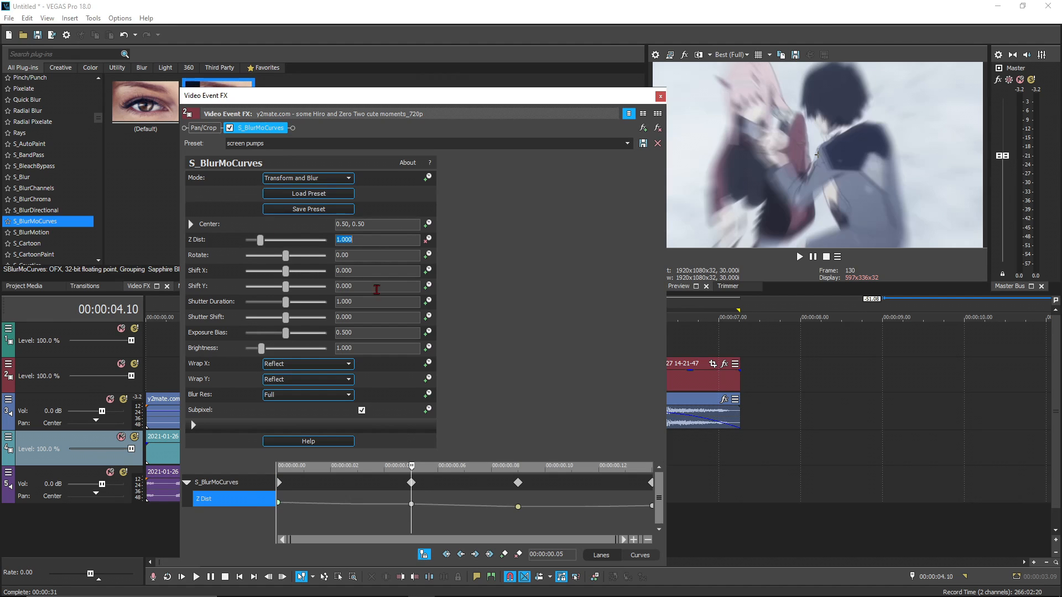
- Set Z Dist to 1 at the 00:00:00.09 keyframe and close the effect settings
left_click(518, 506)
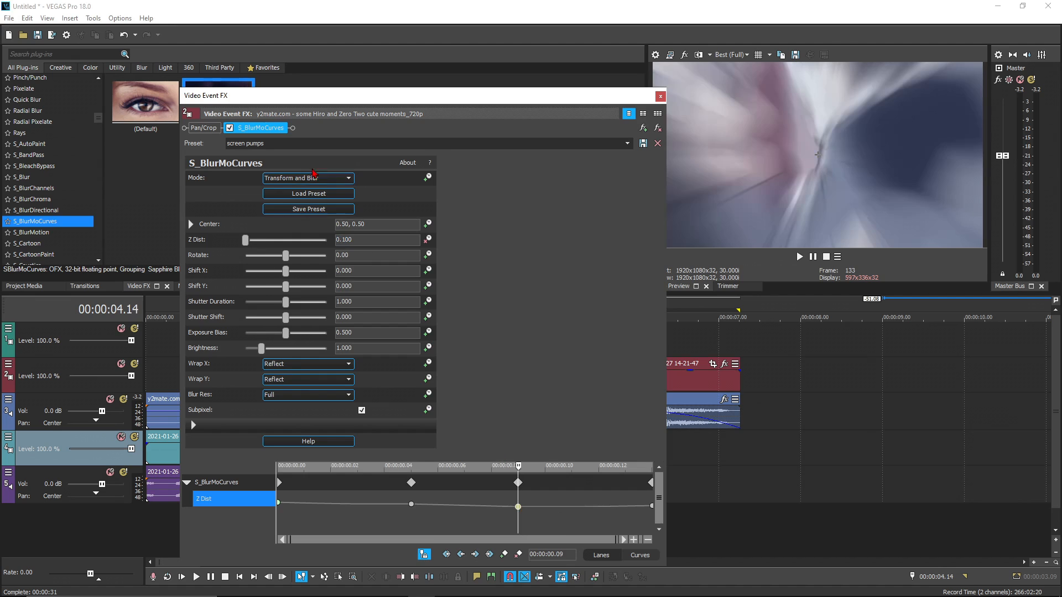
left_click_drag(358, 241, 275, 244)
type("1")
key("Return")
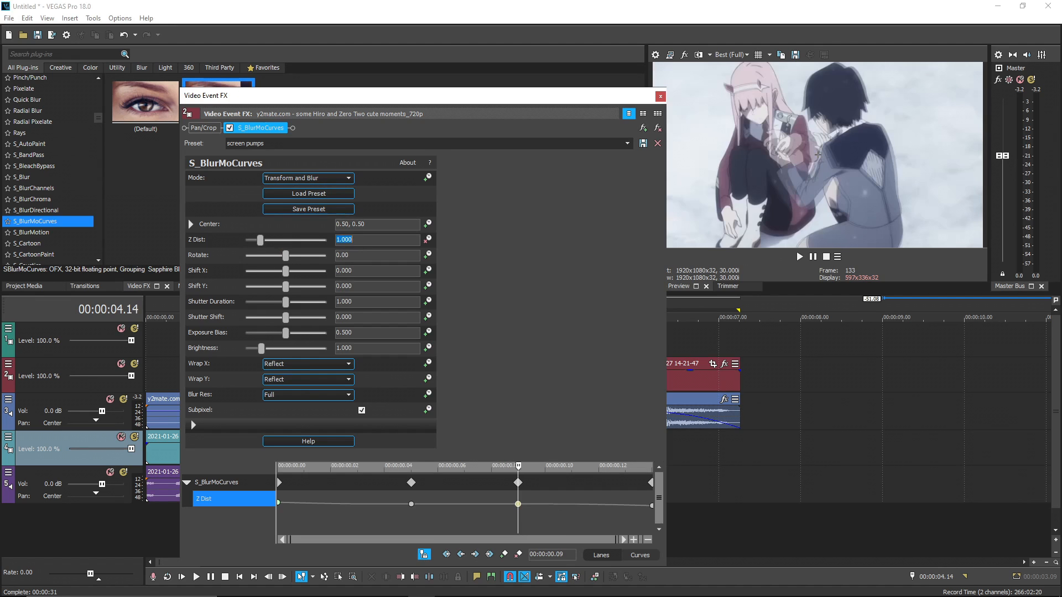
left_click(660, 97)
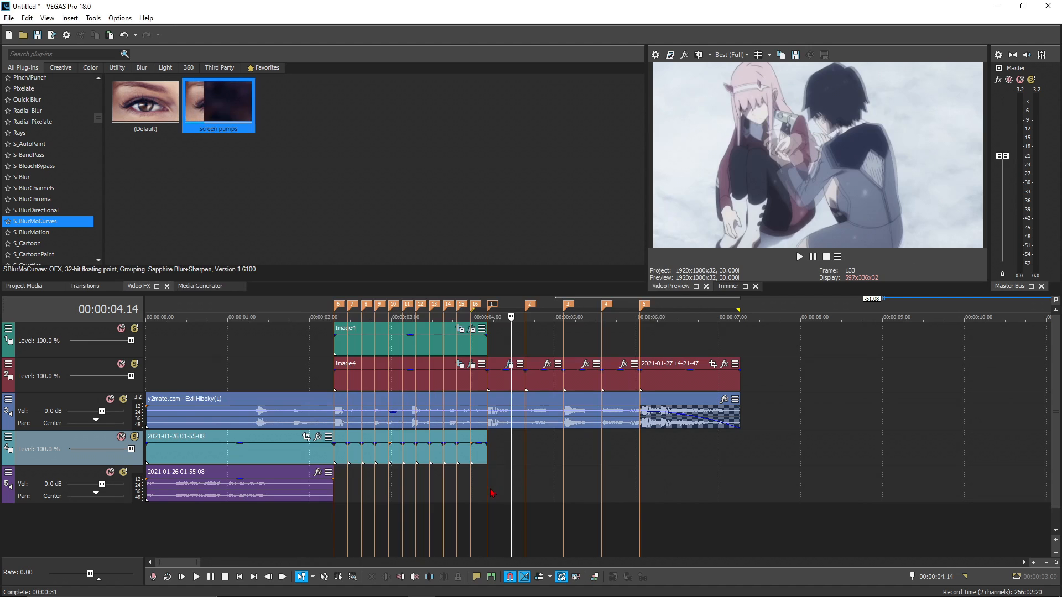
- Play the range from 00:00:03.29 to 00:00:07.08 to check the screen pump on the first clip after Image4
left_click(477, 506)
left_click(485, 496)
left_click(481, 495)
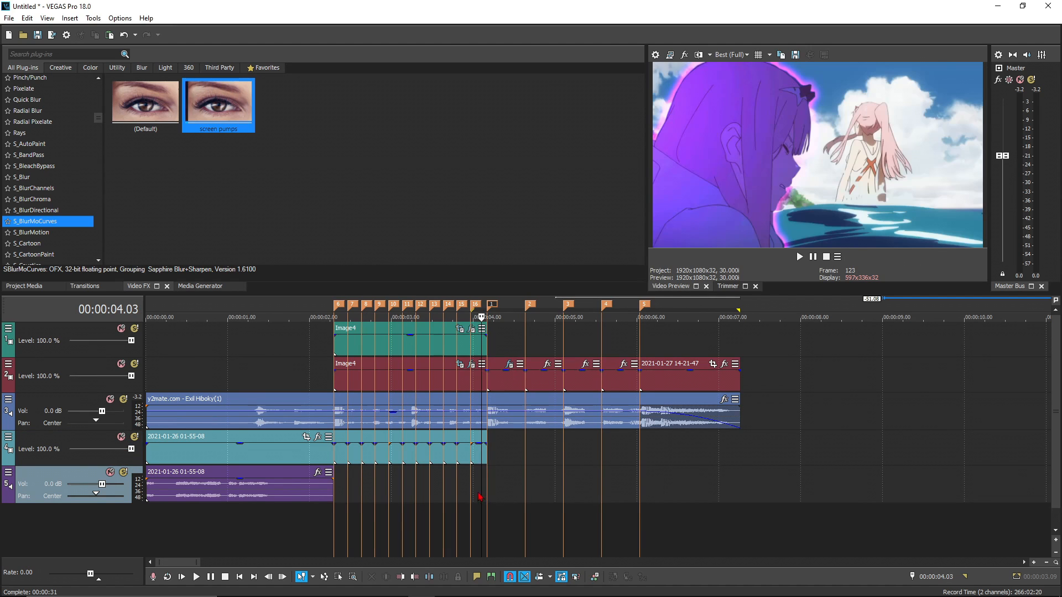
left_click_drag(472, 498, 740, 513)
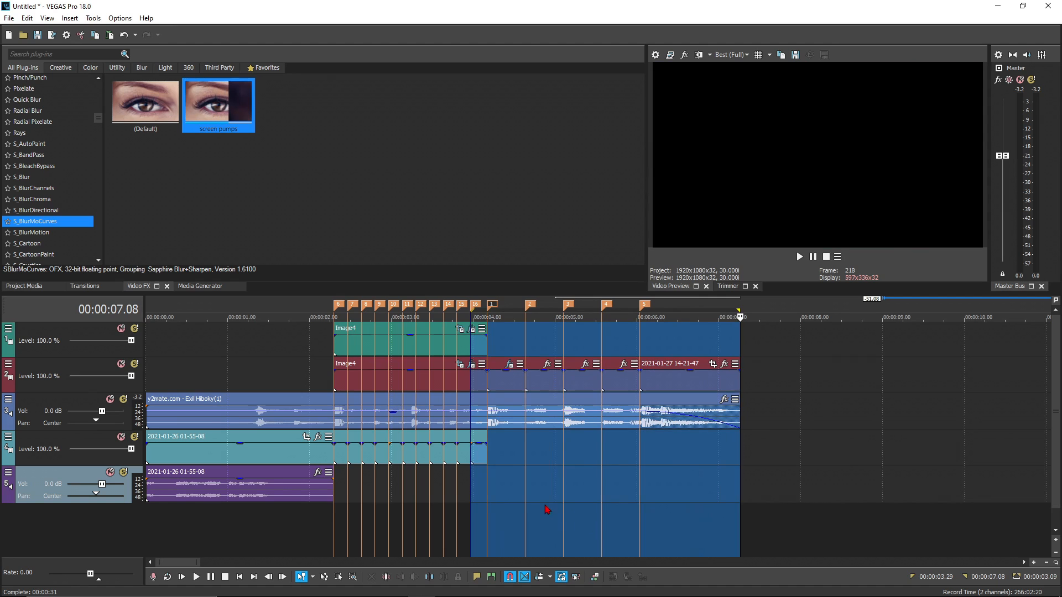
key("space")
key("space")
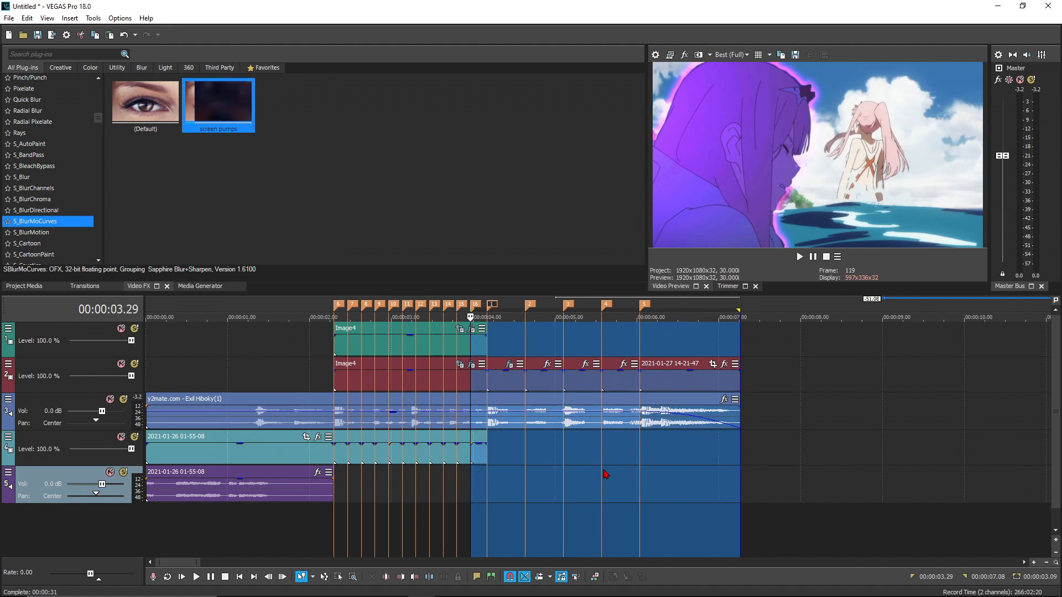
key("space")
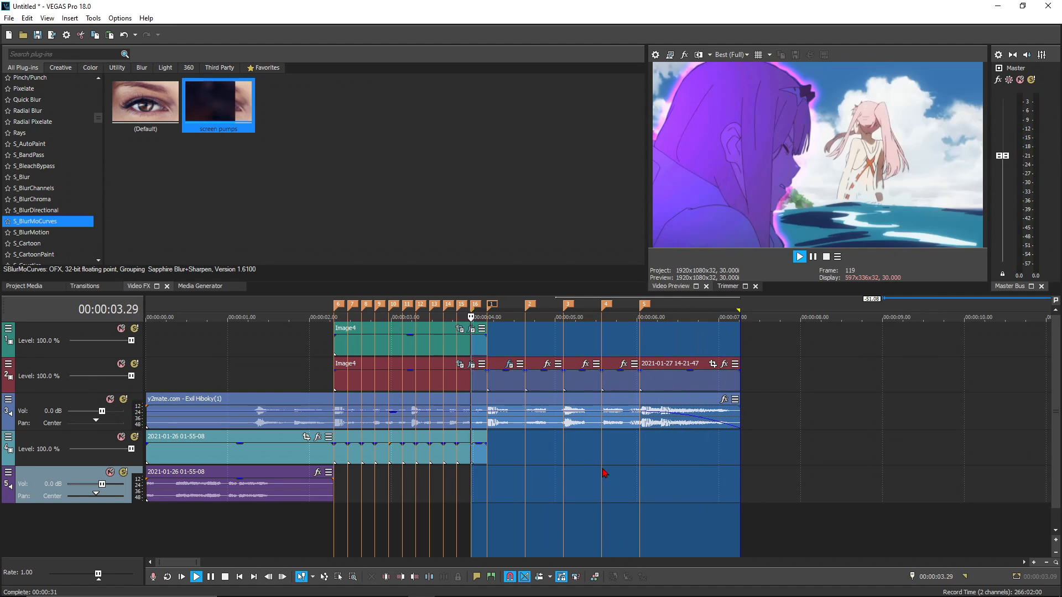
left_click(520, 461)
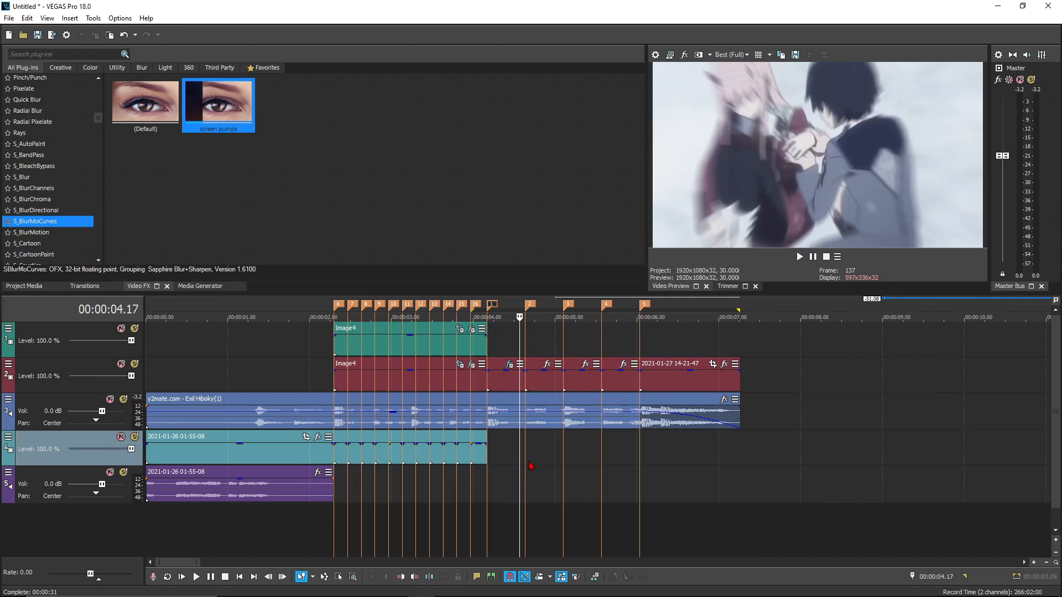
left_click(526, 461)
- Copy the first clip after Image4 and selectively paste its video event effects and effect keyframes onto the second clip
left_click(516, 386)
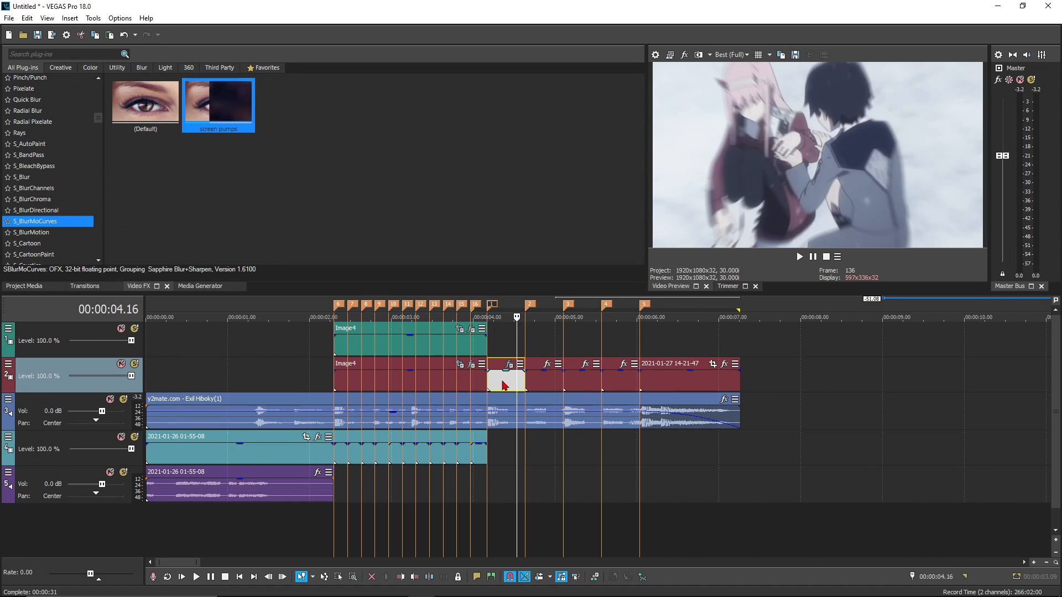
right_click(499, 382)
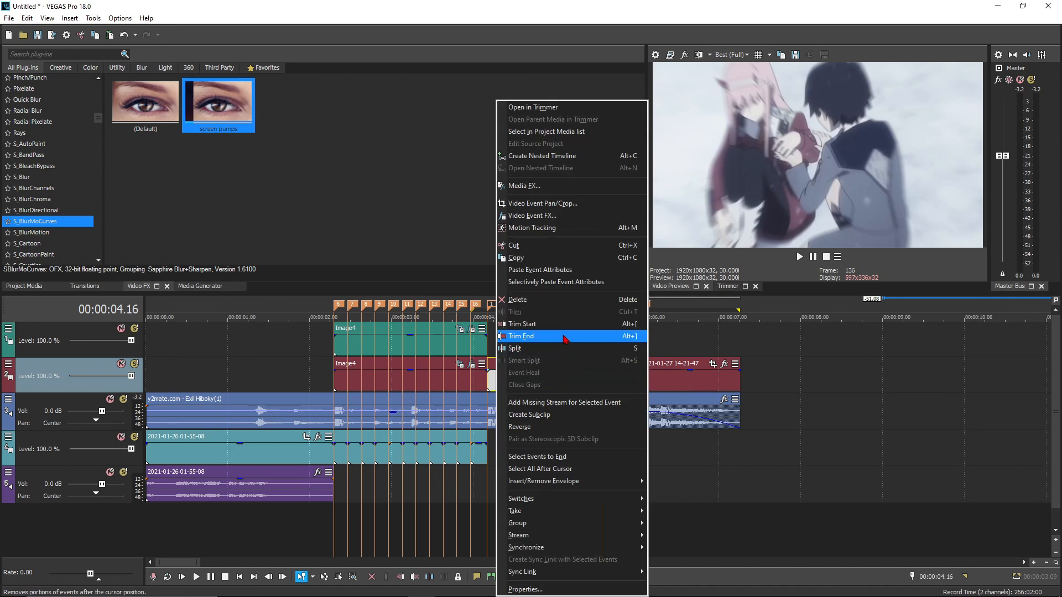
left_click(545, 262)
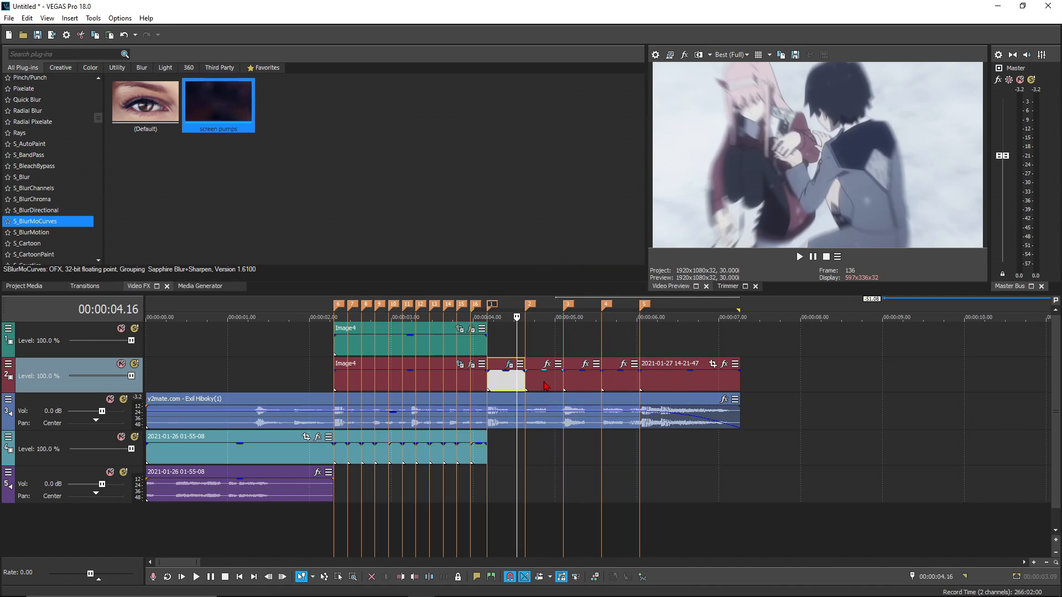
left_click(544, 381)
right_click(552, 385)
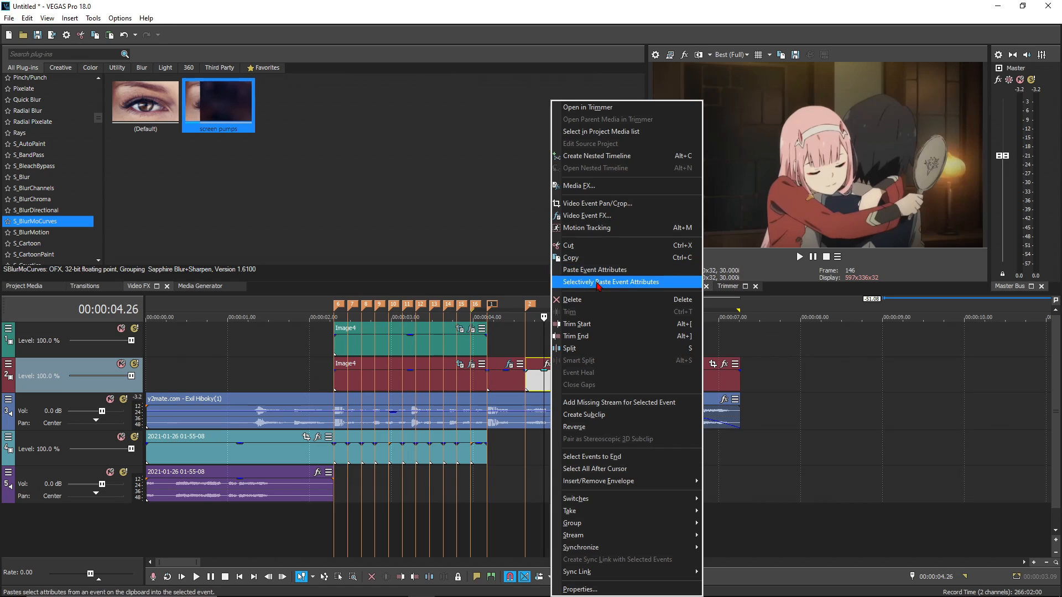
left_click(617, 287)
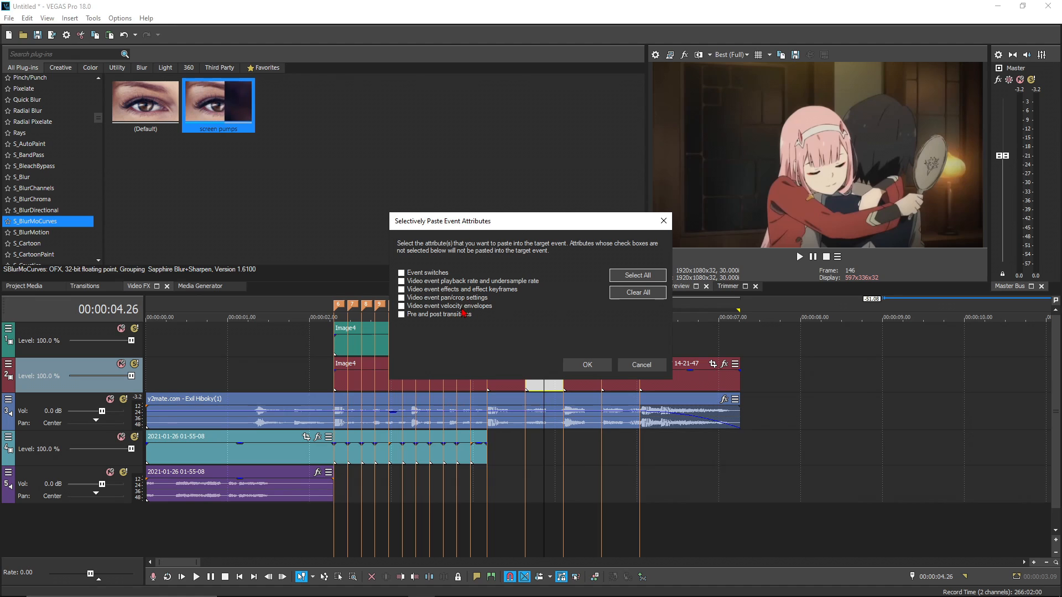
left_click(401, 289)
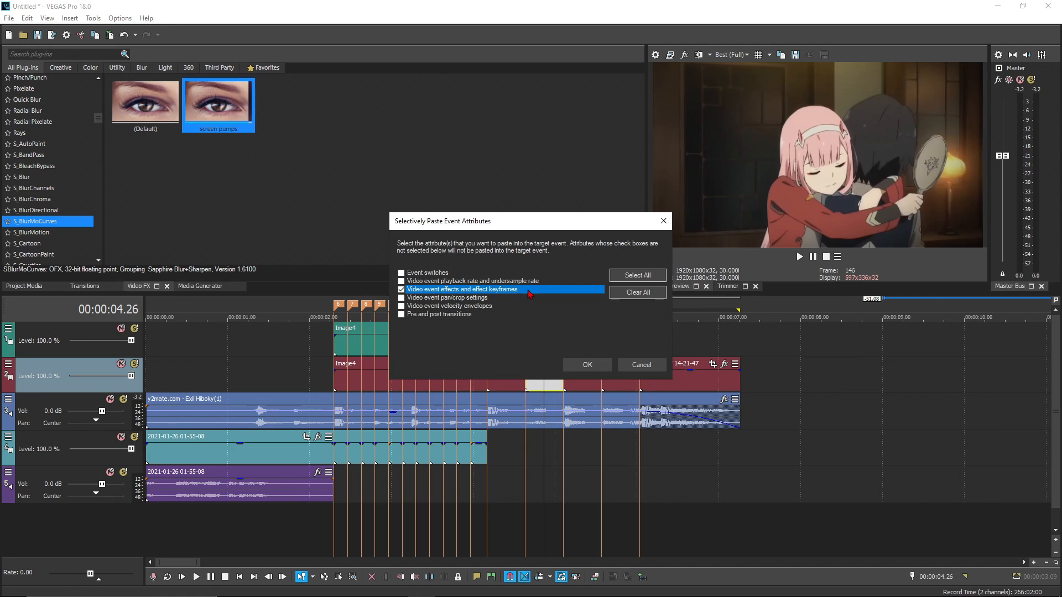
key("Return")
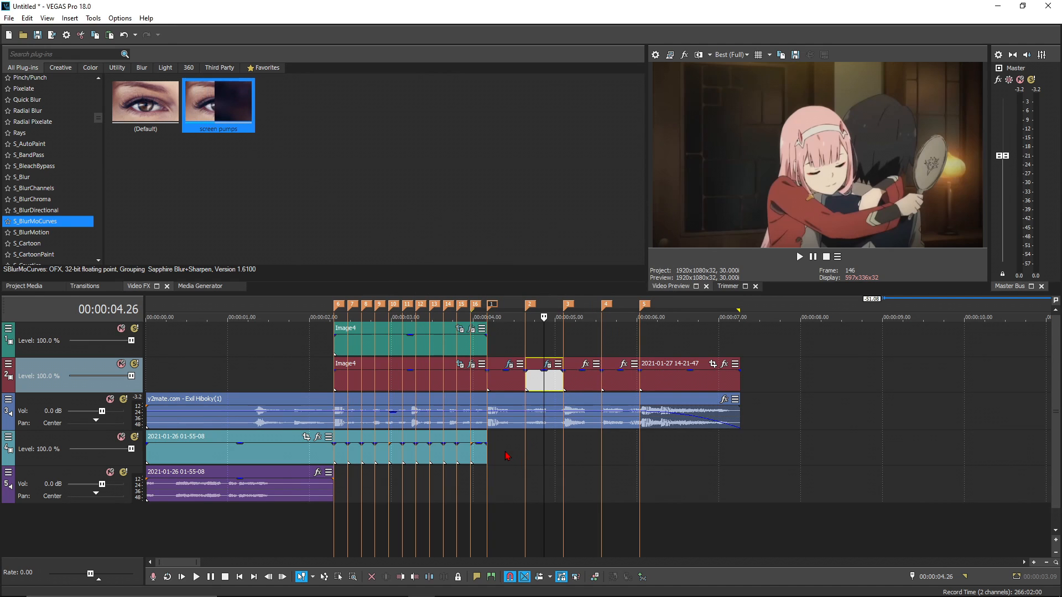
- Play the clips after Image4 from 00:00:04.19 and from 00:00:04.05 to check the pasted screen pump
left_click(528, 449)
left_click(529, 449)
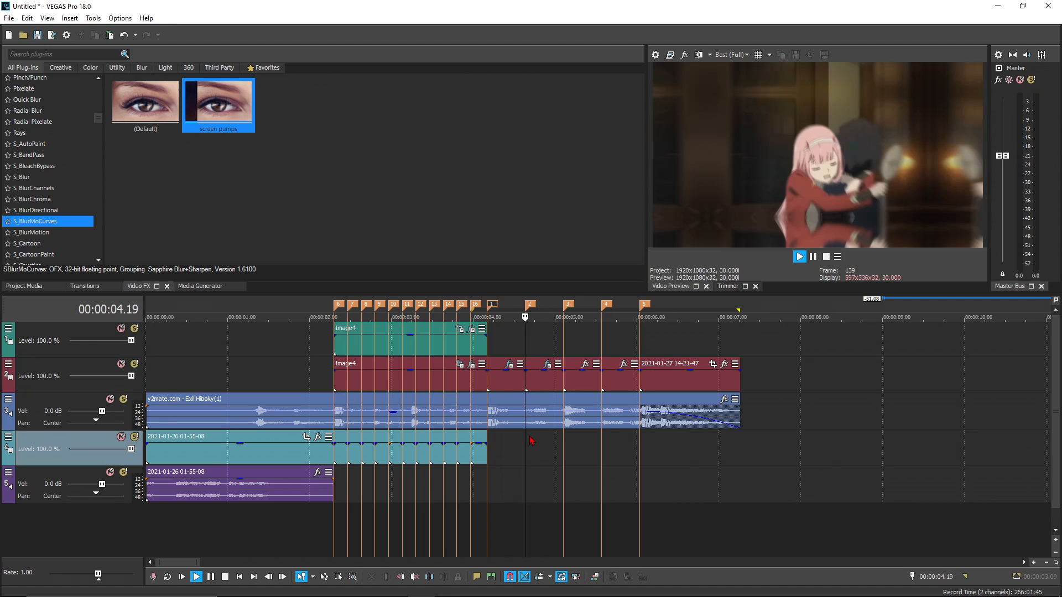
key("space")
key("space")
left_click(487, 435)
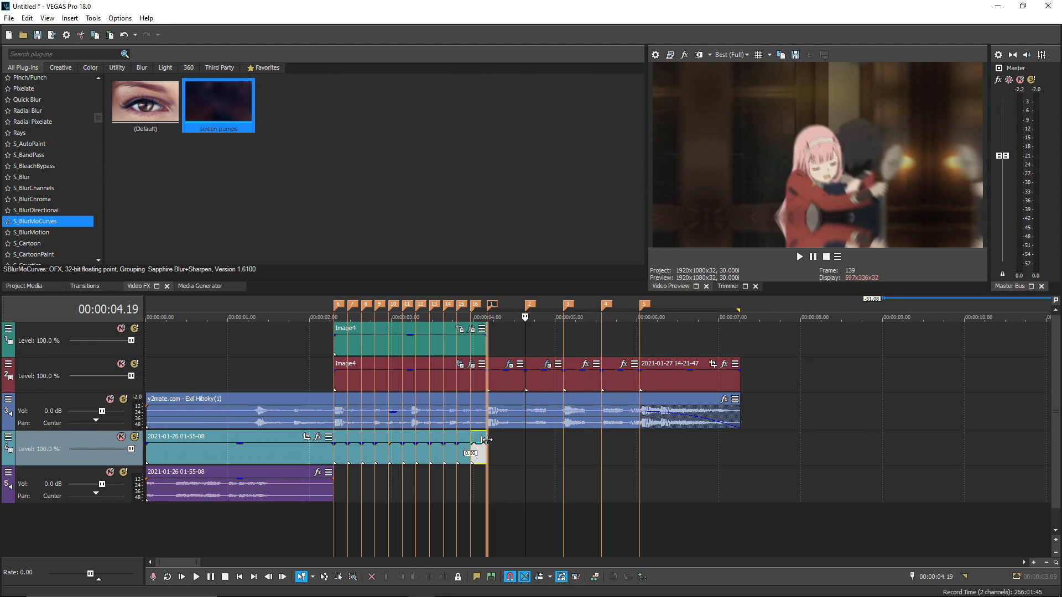
key("space")
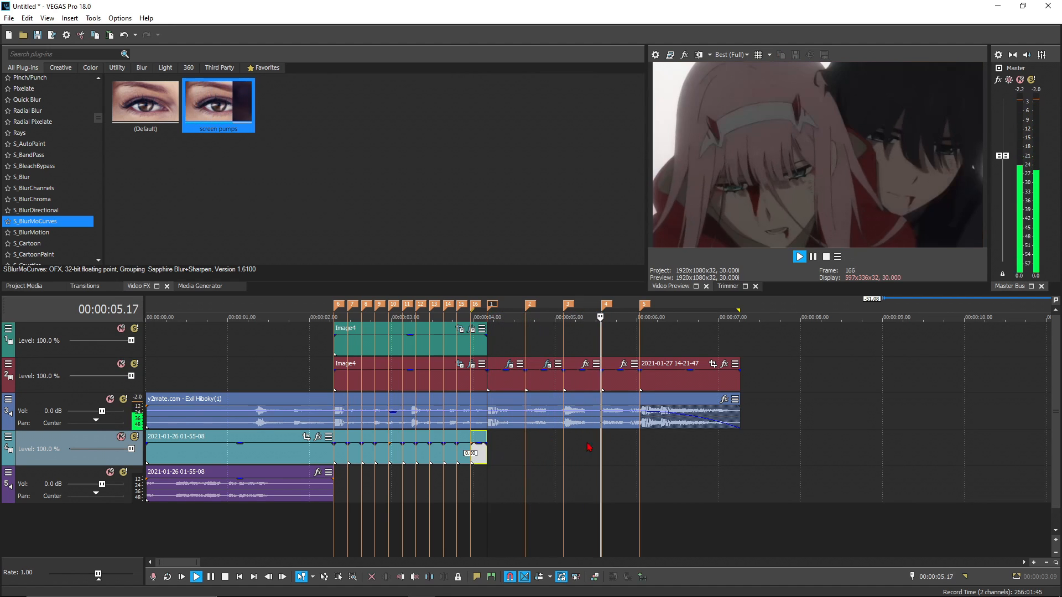
key("space")
key("space")
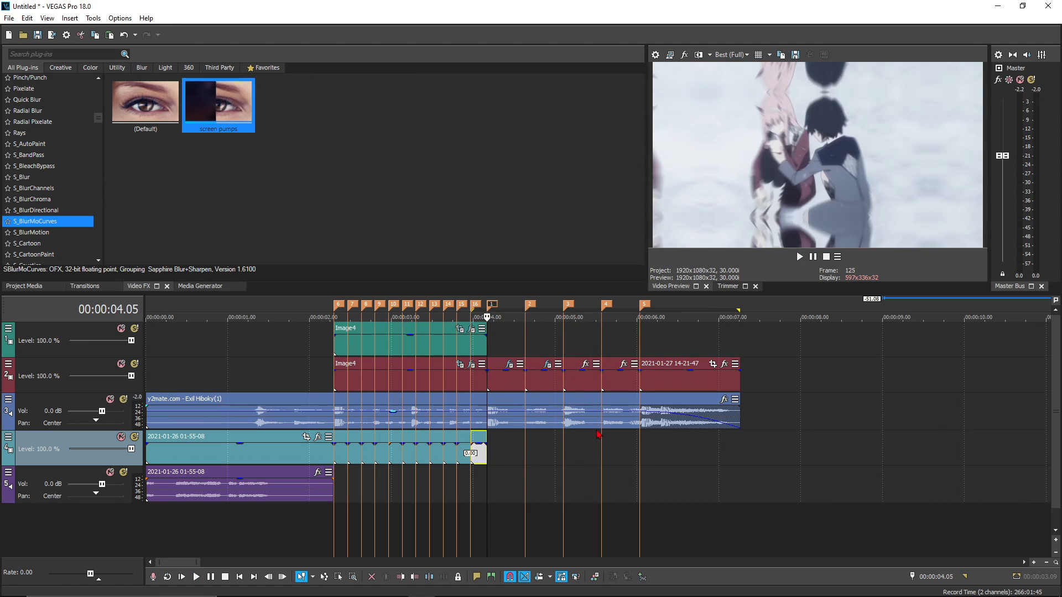
- Paste the copied screen pump effect onto the third and fourth clips after Image4
left_click(577, 450)
left_click(584, 383)
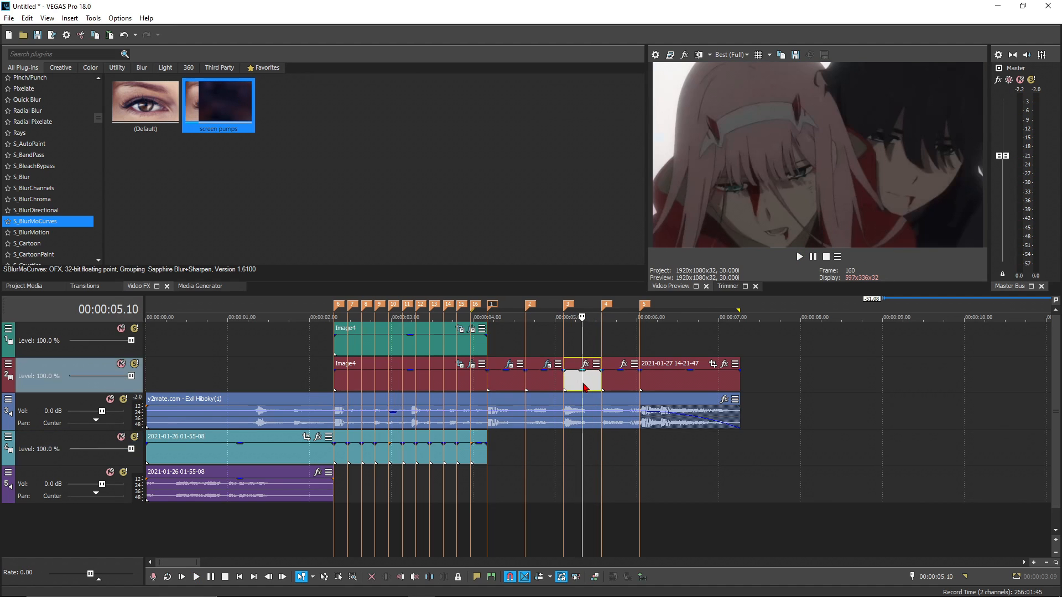
right_click(594, 383)
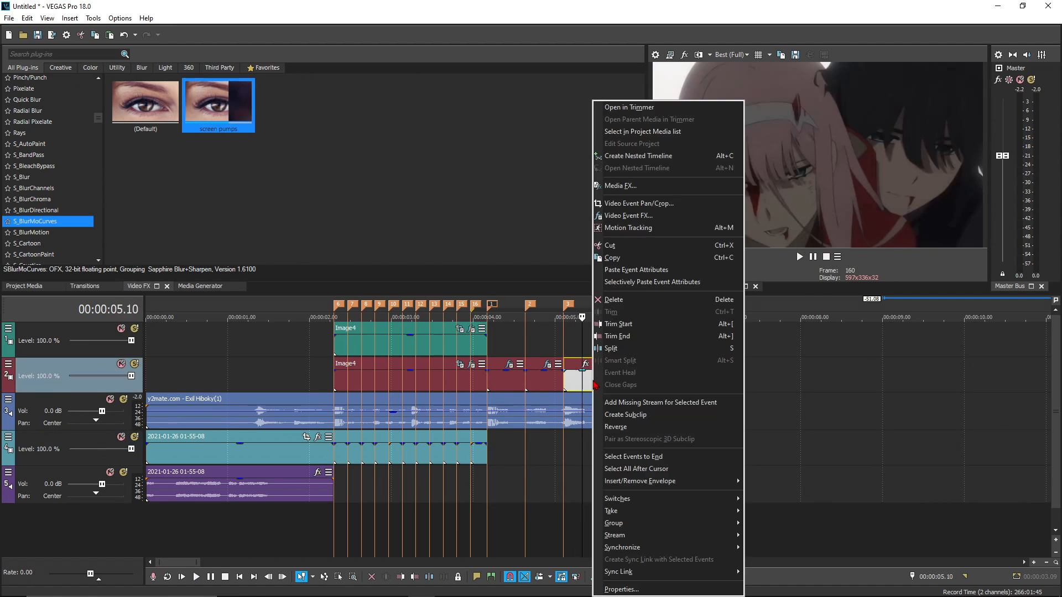
left_click(672, 302)
left_click(587, 365)
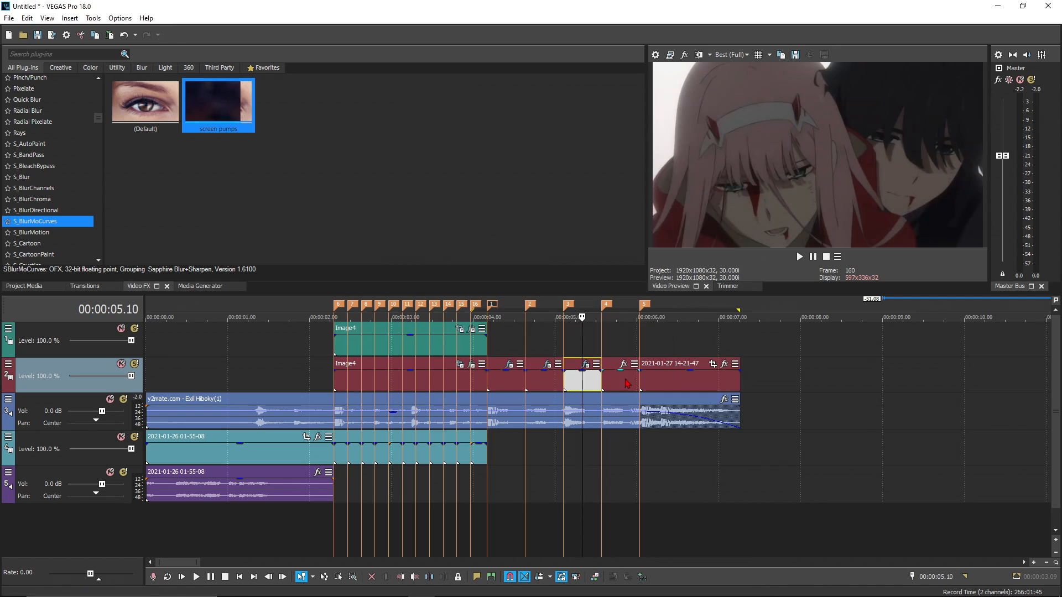
left_click(632, 387)
right_click(633, 387)
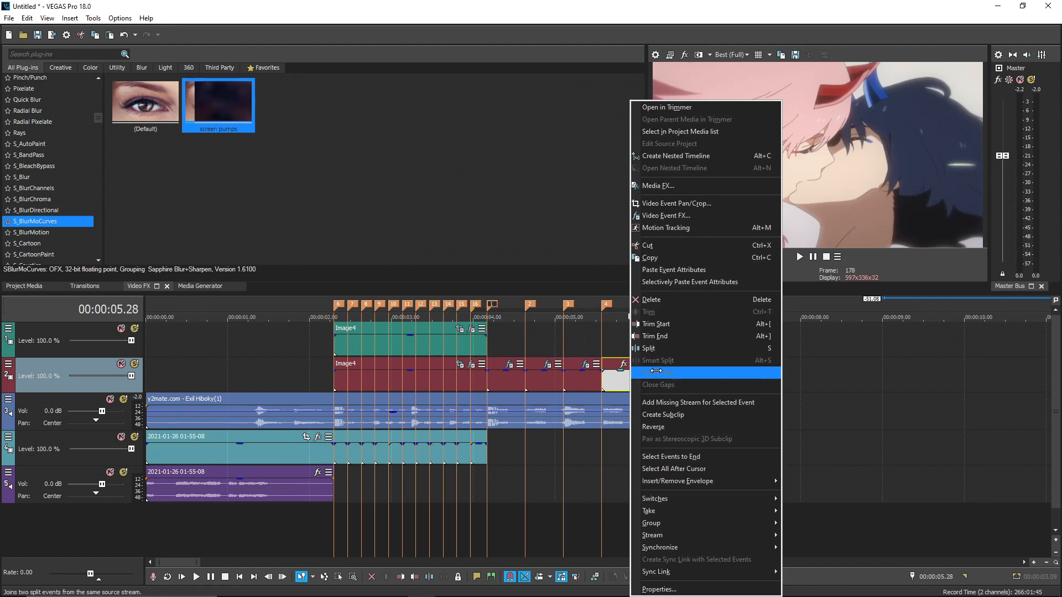
left_click(679, 272)
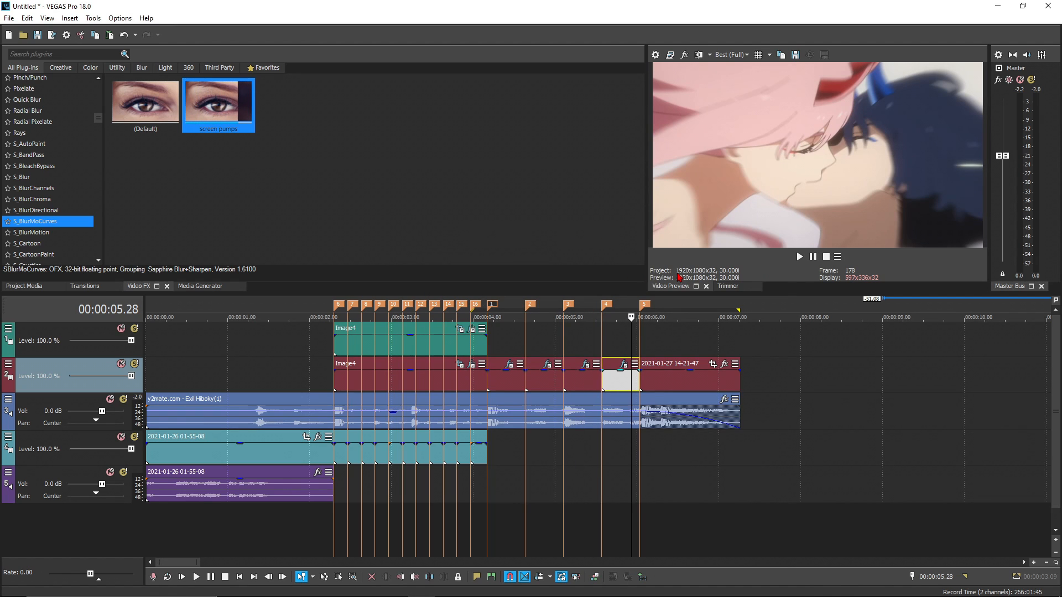
- Selectively paste the video event effects and effect keyframes onto the last clip, then again onto the fourth clip after Image4
left_click(676, 384)
right_click(676, 384)
left_click(723, 283)
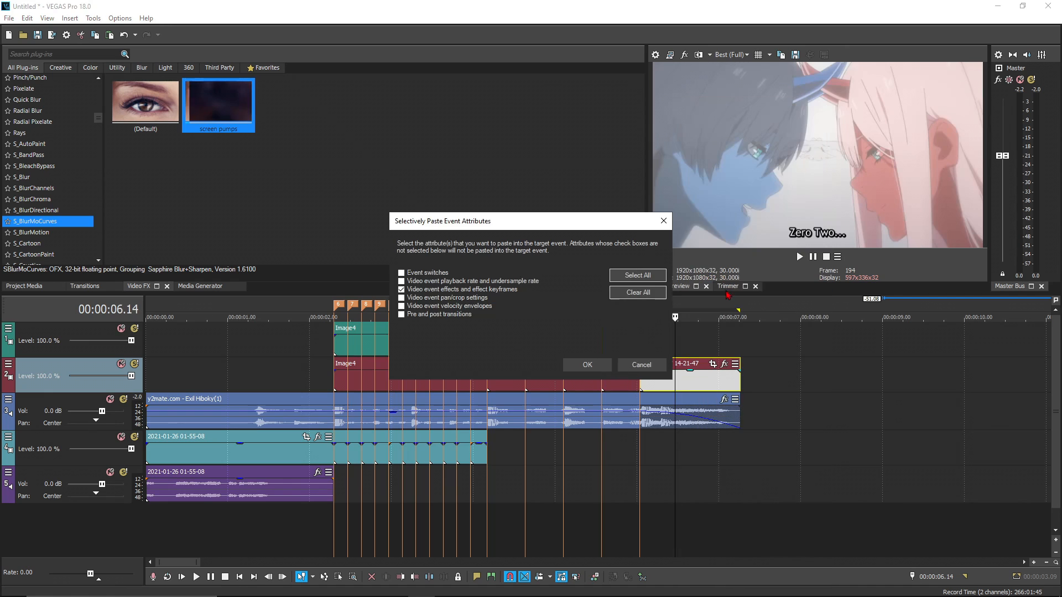
left_click(585, 365)
left_click(618, 382)
right_click(618, 382)
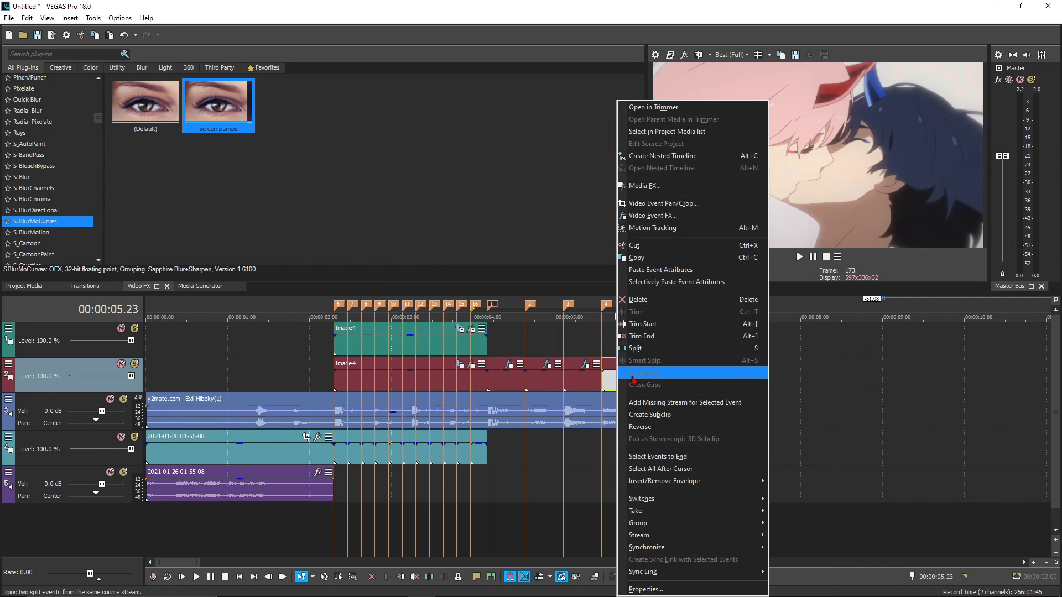
left_click(672, 282)
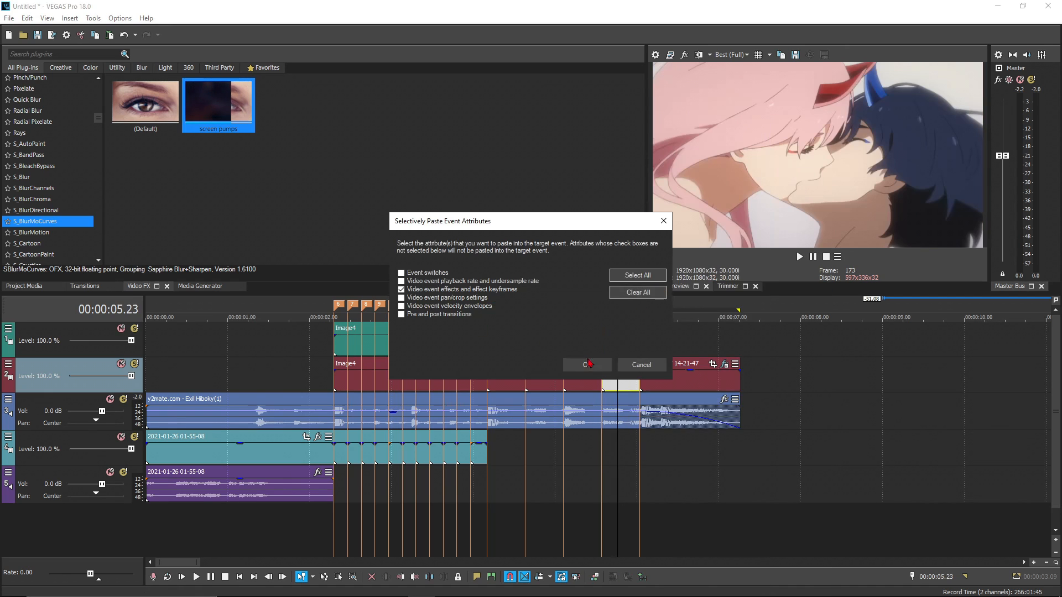
left_click(587, 364)
- Play the range from 00:00:04.05 to 00:00:07.08 to check the screen pumps on all five clips
key("space")
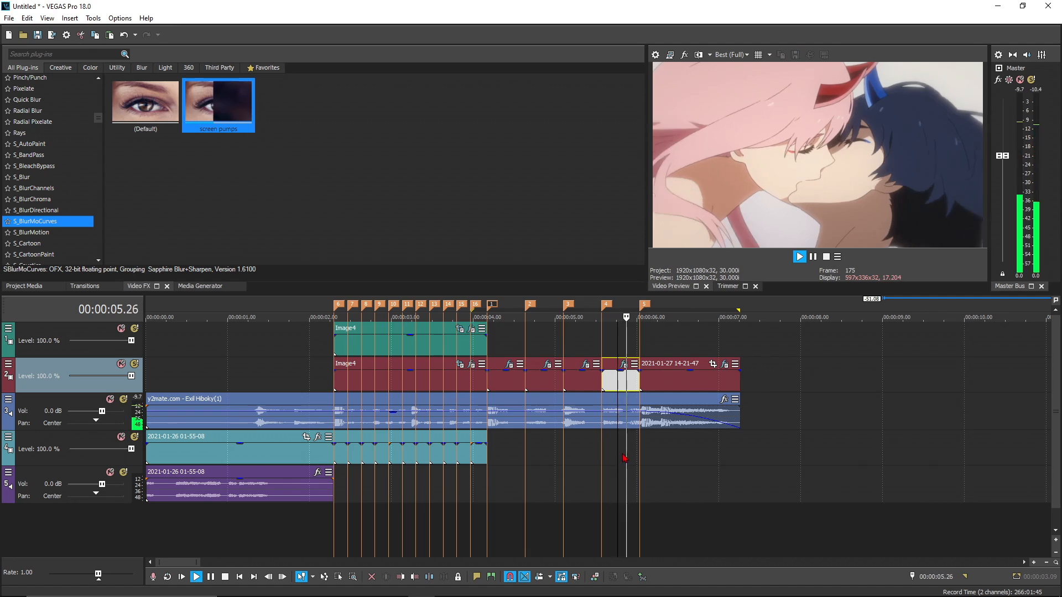
key("space")
left_click(688, 461)
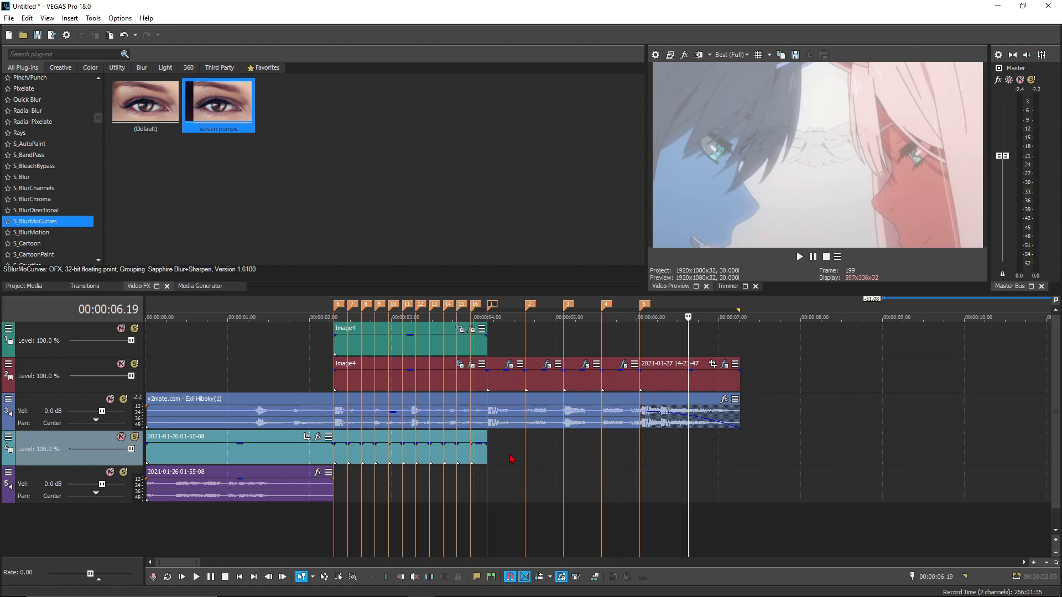
left_click_drag(490, 482, 740, 515)
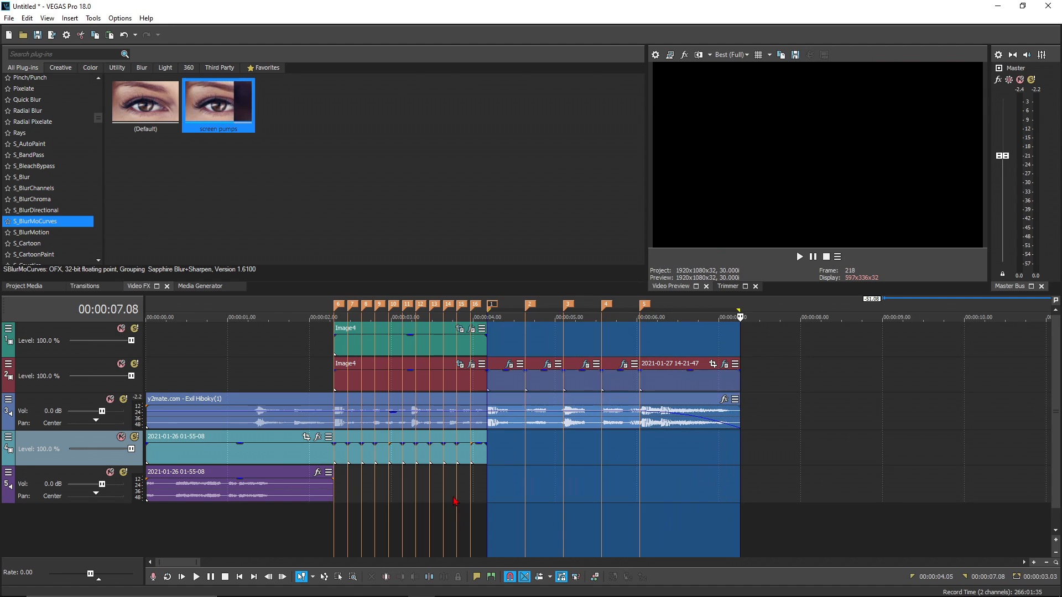
left_click(479, 489)
left_click(576, 479)
key("space")
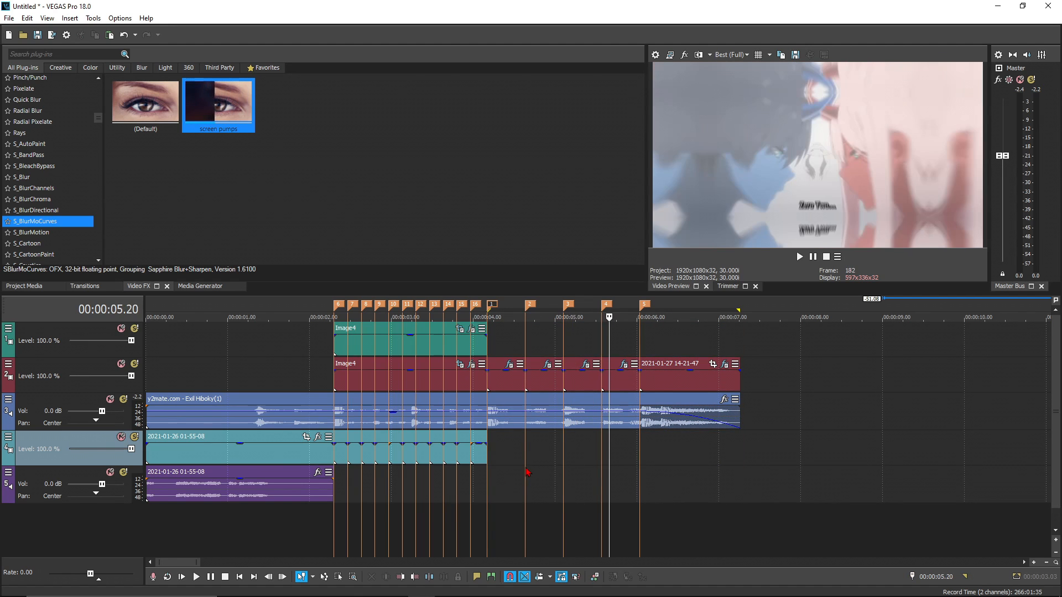
double_click(542, 470)
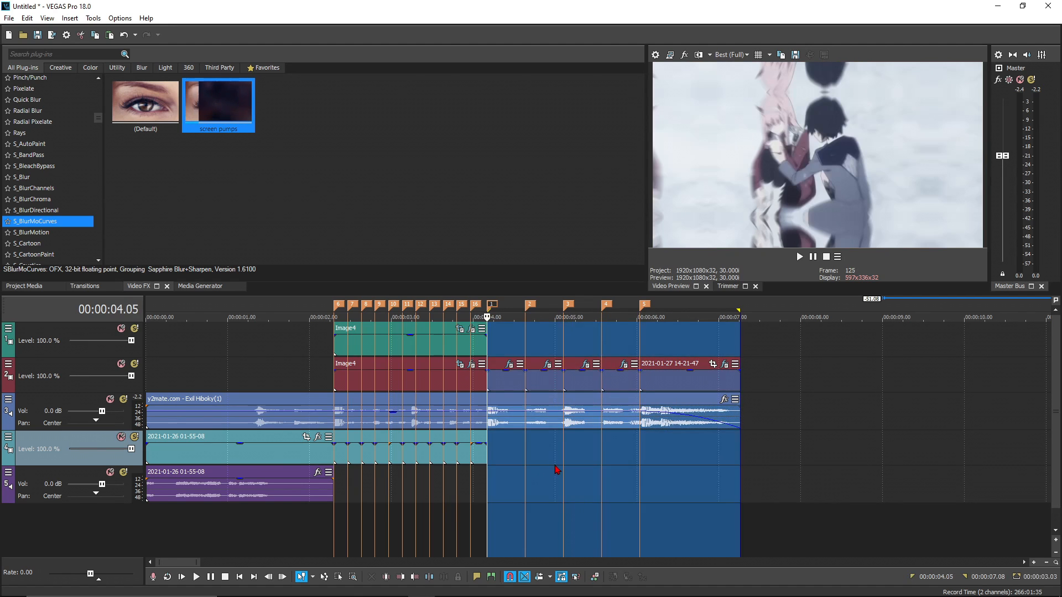
key("space")
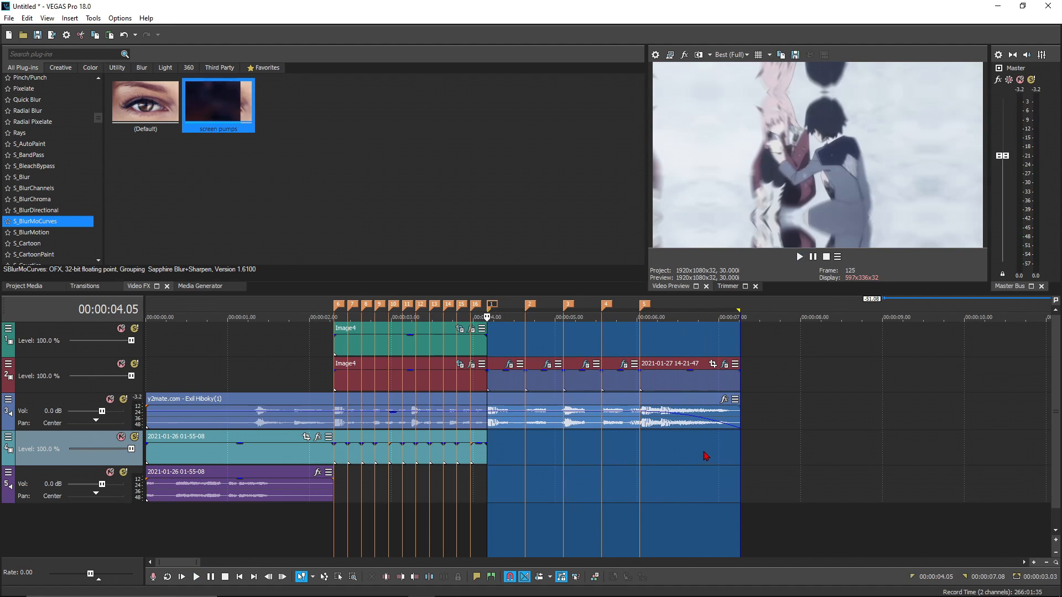
key("space")
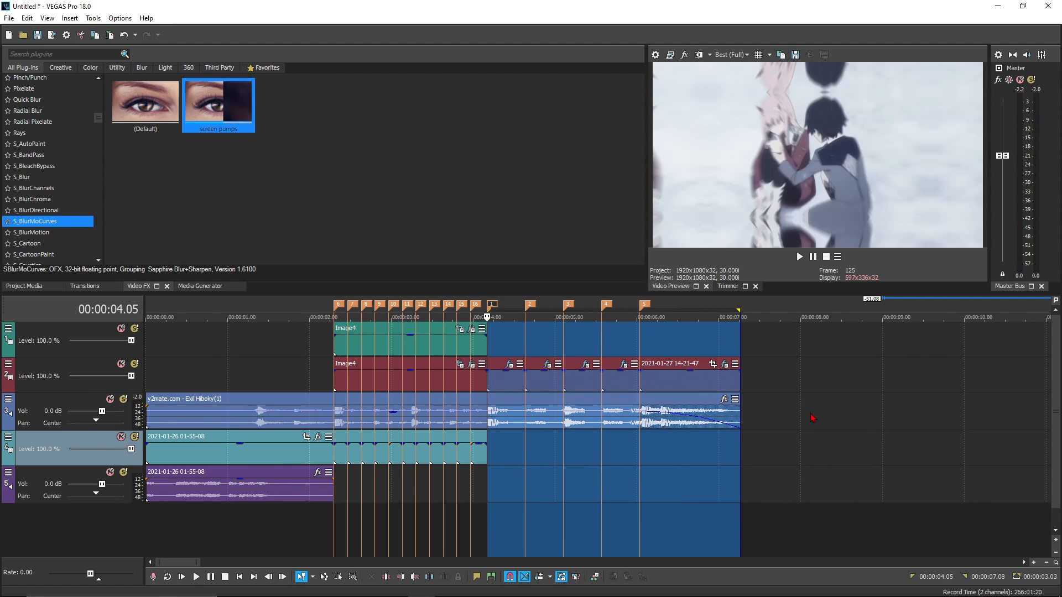
- Open the last clip's S_BlurMoCurves settings, moving its final keyframe to the clip's end and its third keyframe to 00:00:01.02
left_click(810, 415)
left_click(725, 364)
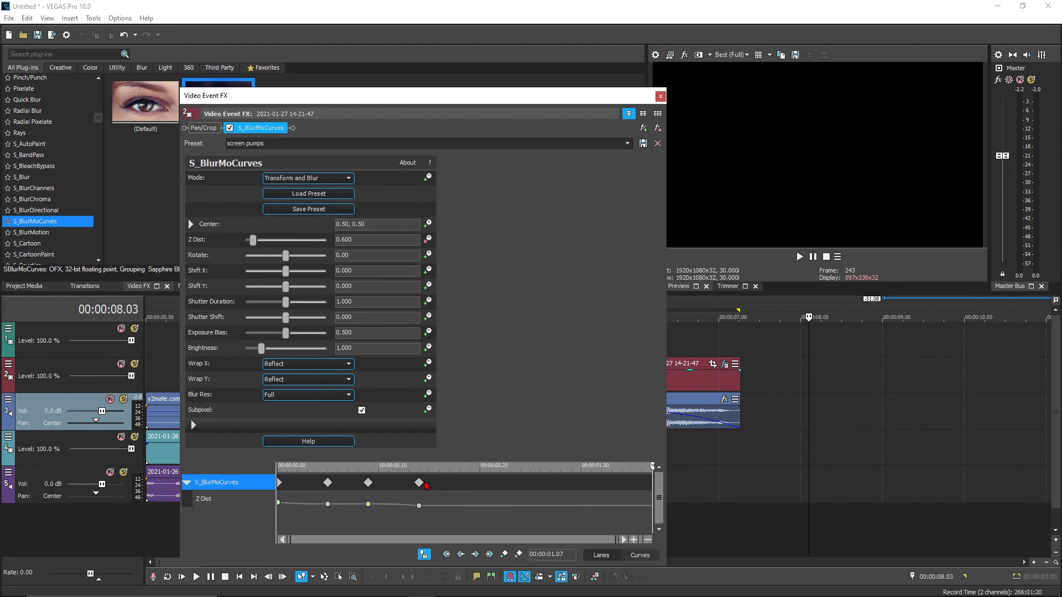
left_click_drag(423, 483, 747, 488)
left_click_drag(368, 504, 611, 504)
key("Left")
key("Left")
key("Left")
key("Left")
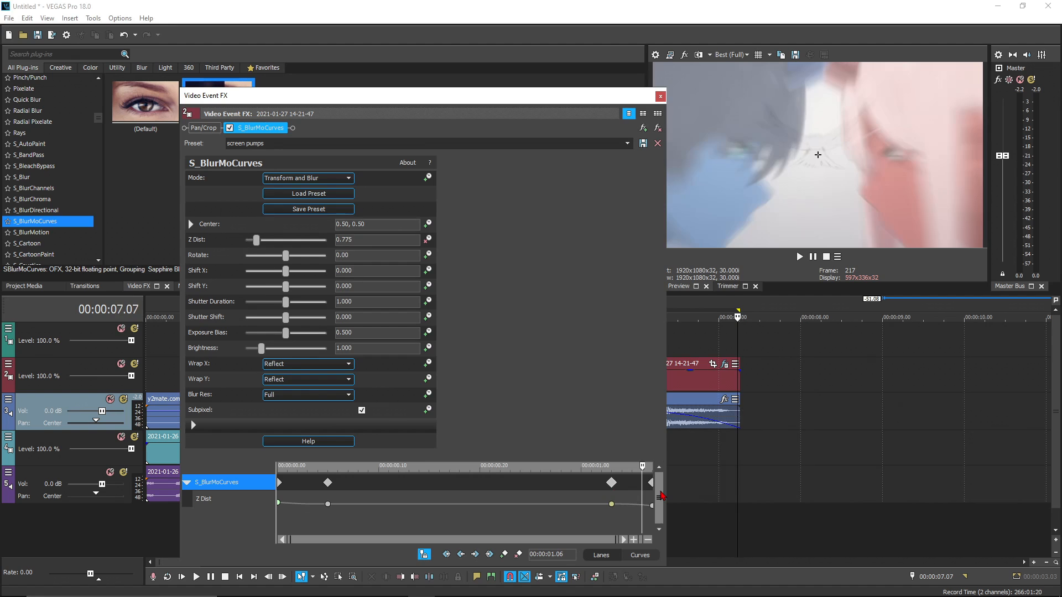
key("Left")
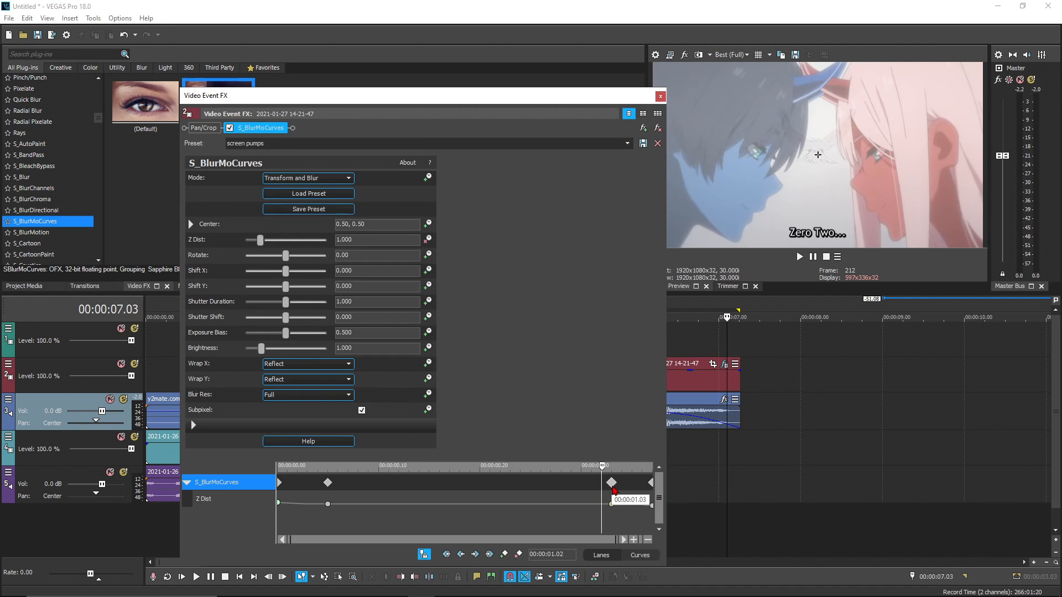
left_click_drag(611, 483, 601, 483)
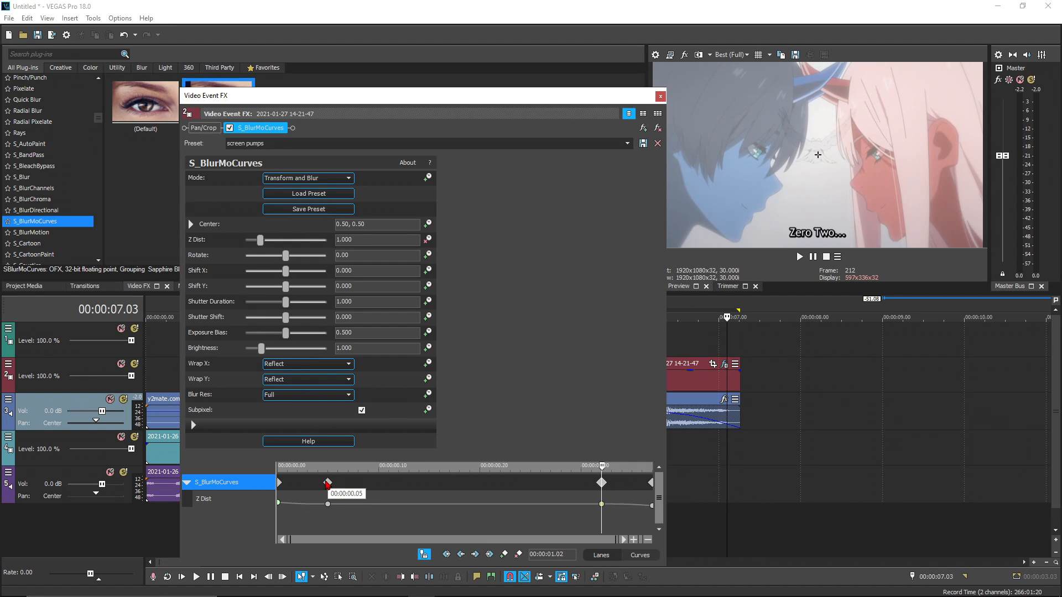
- Move the second S_BlurMoCurves keyframe of the last clip to 00:00:00.10 in the effect's keyframe timeline
left_click(279, 482)
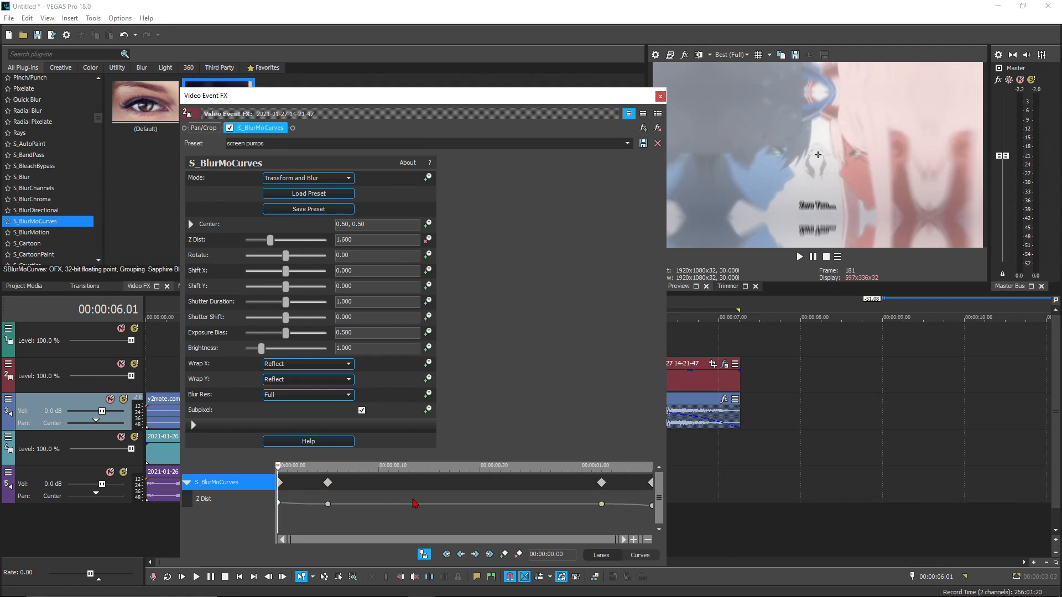
key("Right")
key("Right")
key("Right")
key("Right")
key("Right")
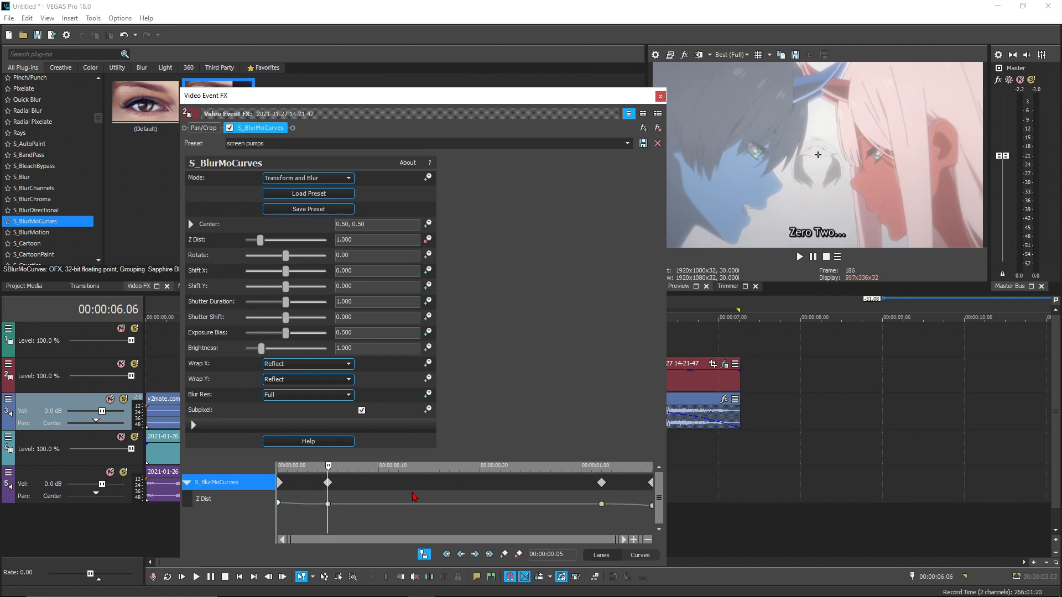
key("Right")
key("Right")
key("Right")
key("Right")
key("Right")
left_click_drag(329, 483, 383, 485)
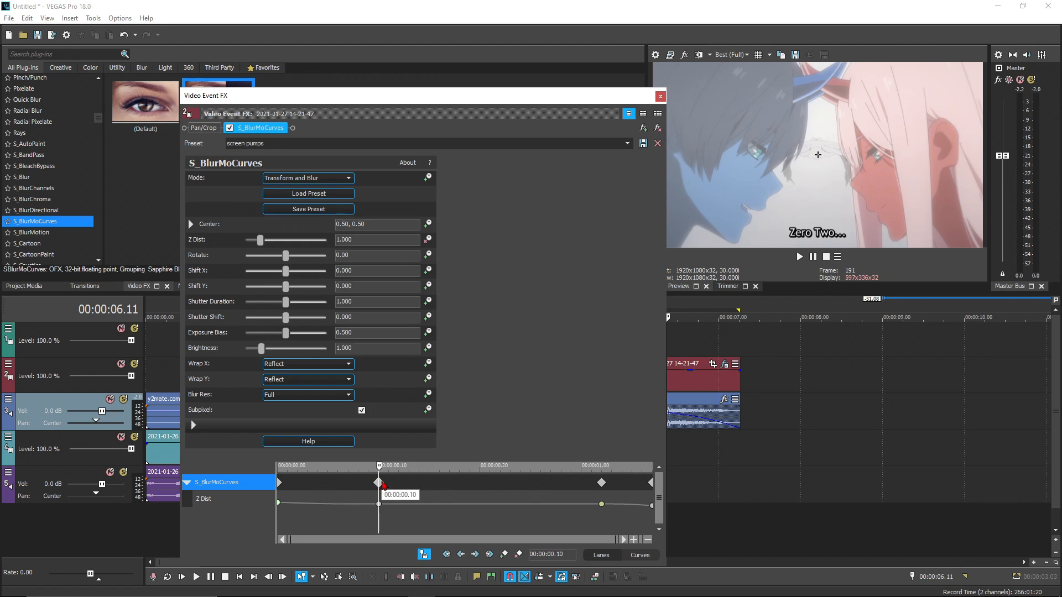
- Move the last clip's third S_BlurMoCurves keyframe to 00:00:00.27 and close the effect settings
left_click(603, 483)
key("Left")
key("Left")
key("Left")
key("Left")
key("Left")
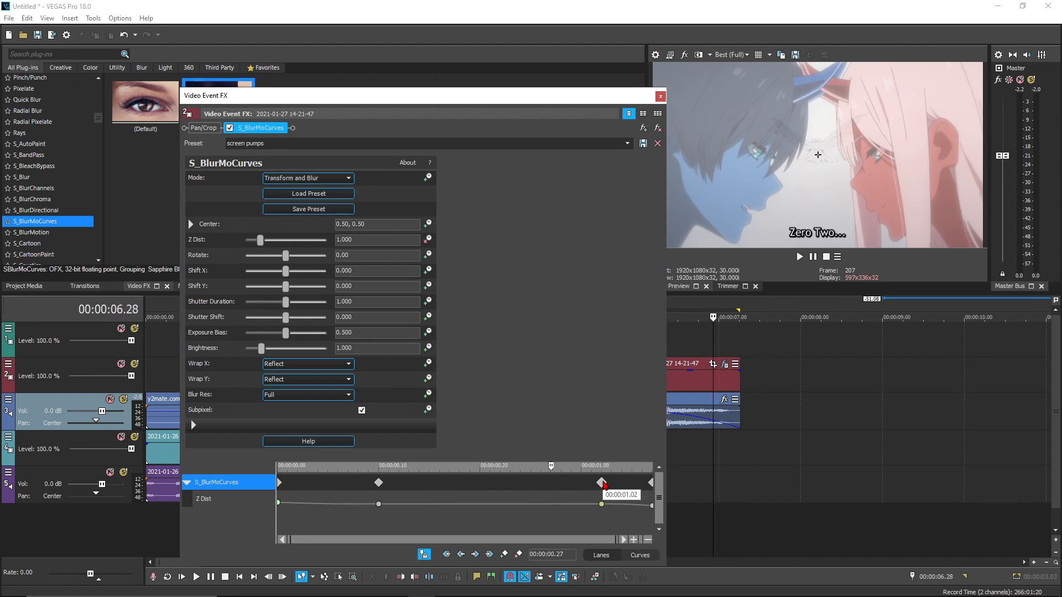
left_click_drag(602, 483, 551, 484)
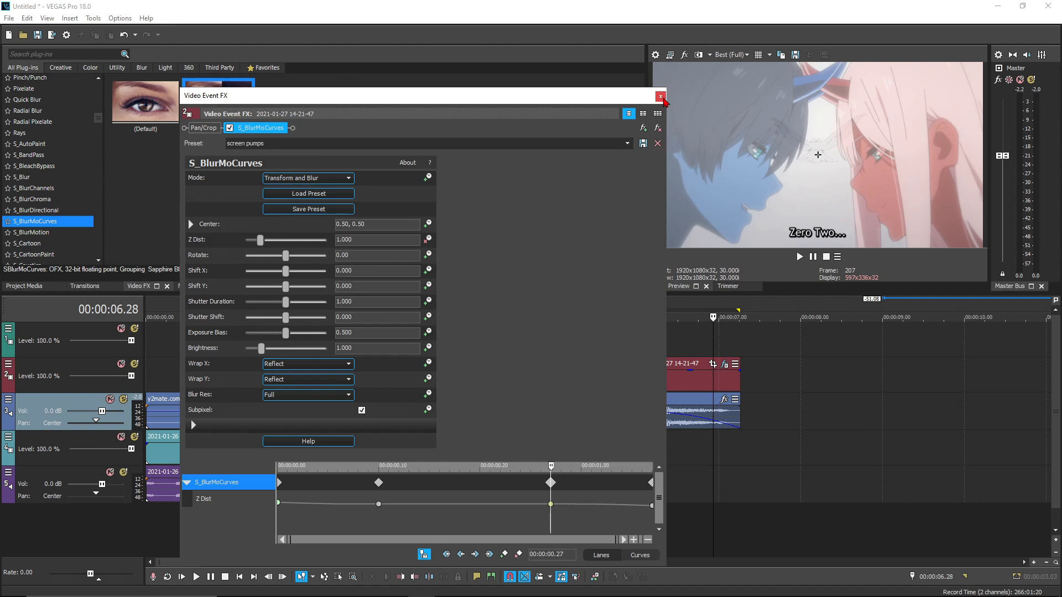
left_click(660, 96)
- Play repeatedly from 00:00:05.28, just before the last clip, to check its retimed screen pump
left_click(631, 481)
key("space")
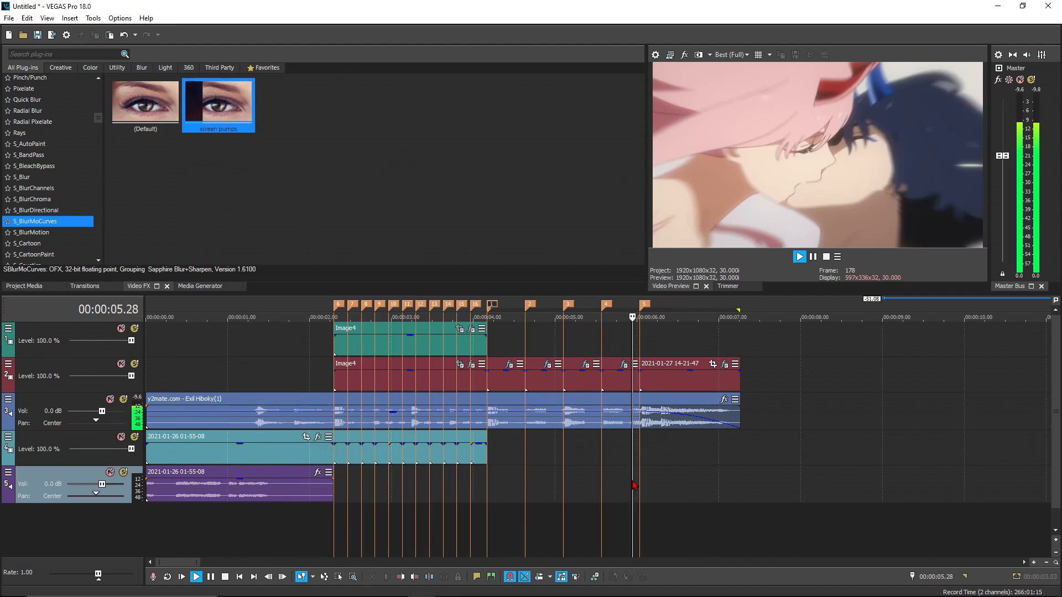
key("space")
key("space")
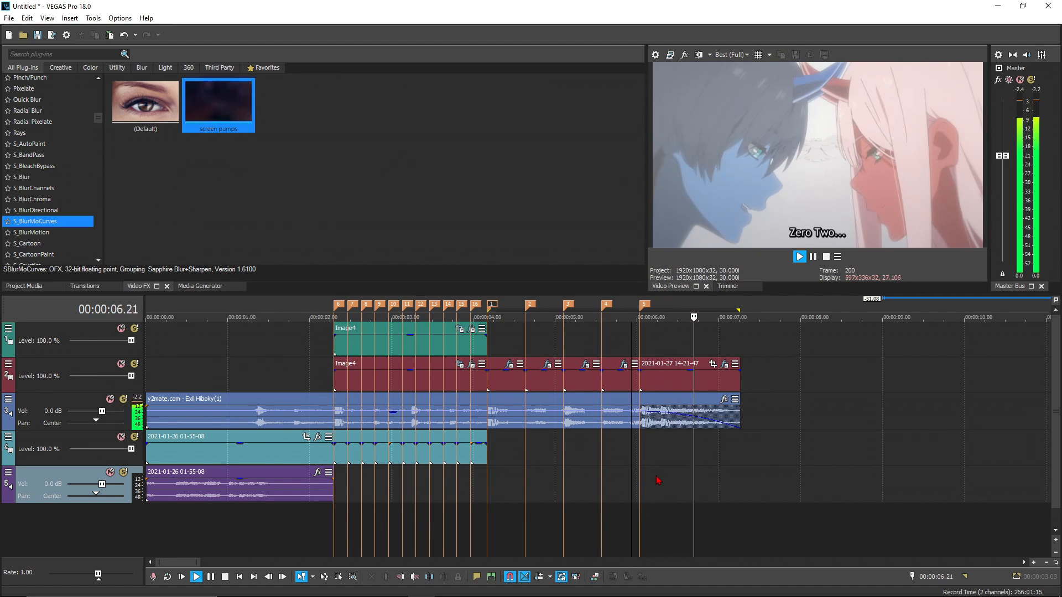
key("space")
key("space")
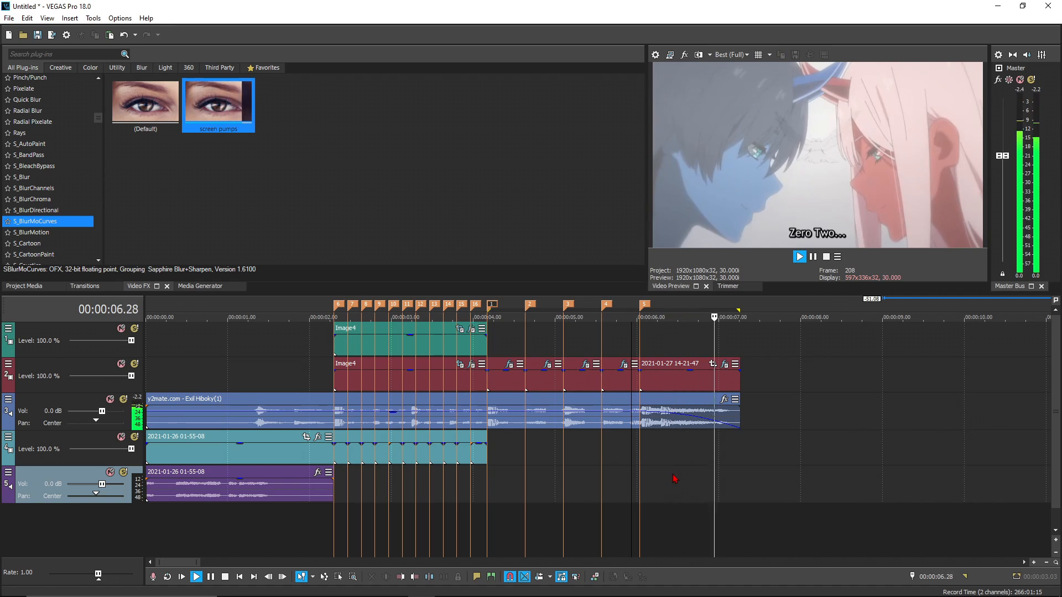
key("space")
key("space")
key("space")
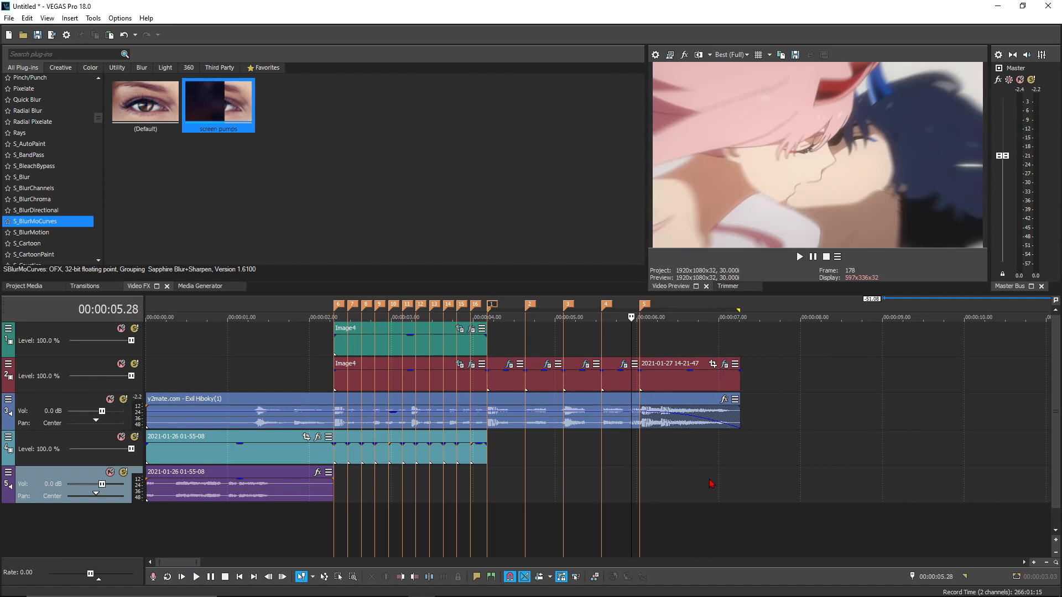
key("space")
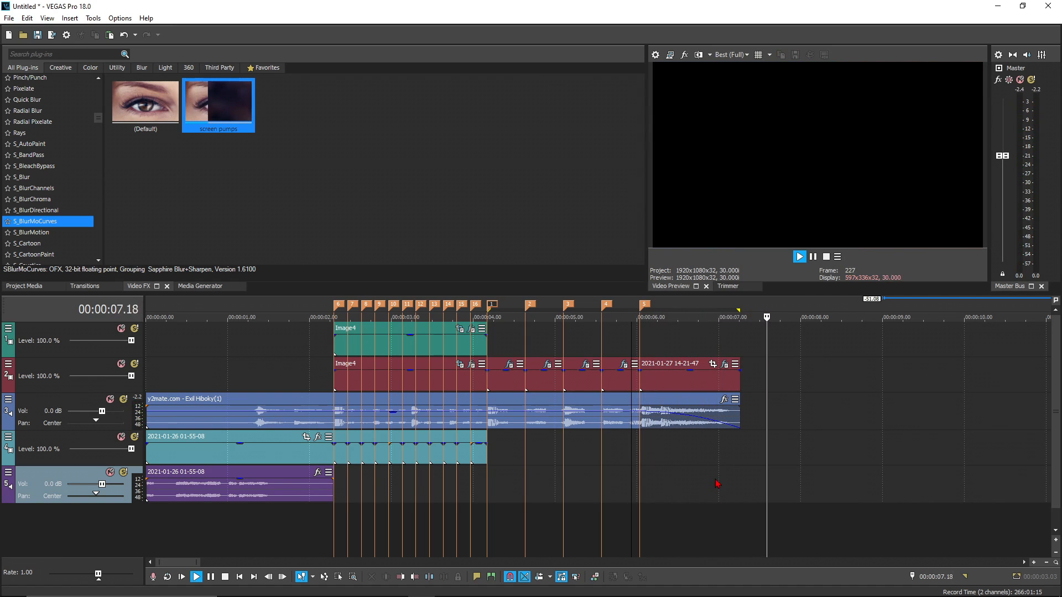
key("space")
- Render the range from 00:00:00.00 to 00:00:07.08 as "Anime tutorial" with the MAGIX HEVC/AAC MP4 format and the tiktok template
left_click(502, 462)
left_click(8, 18)
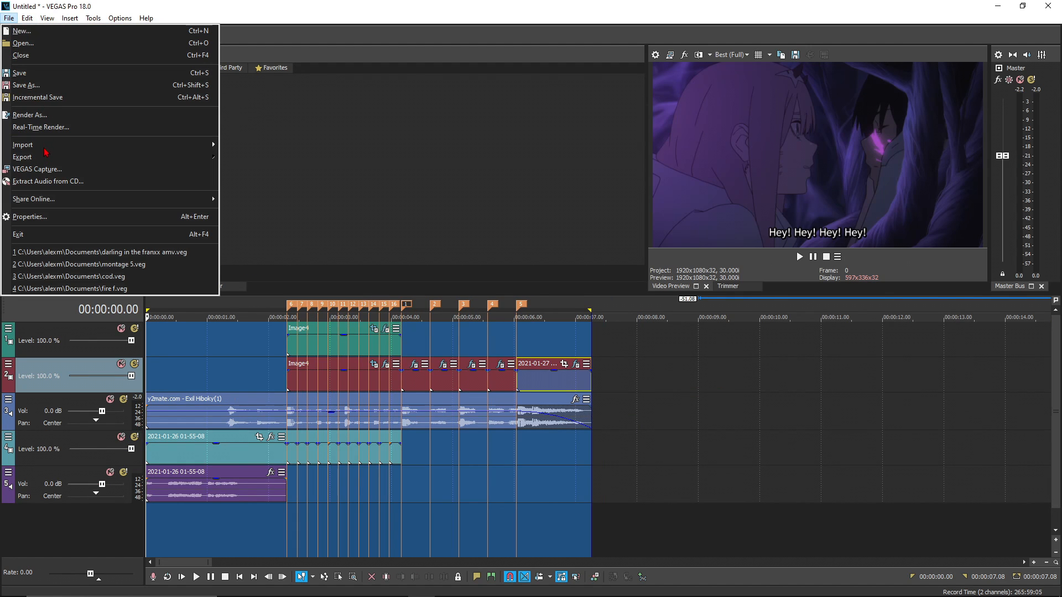
left_click(42, 116)
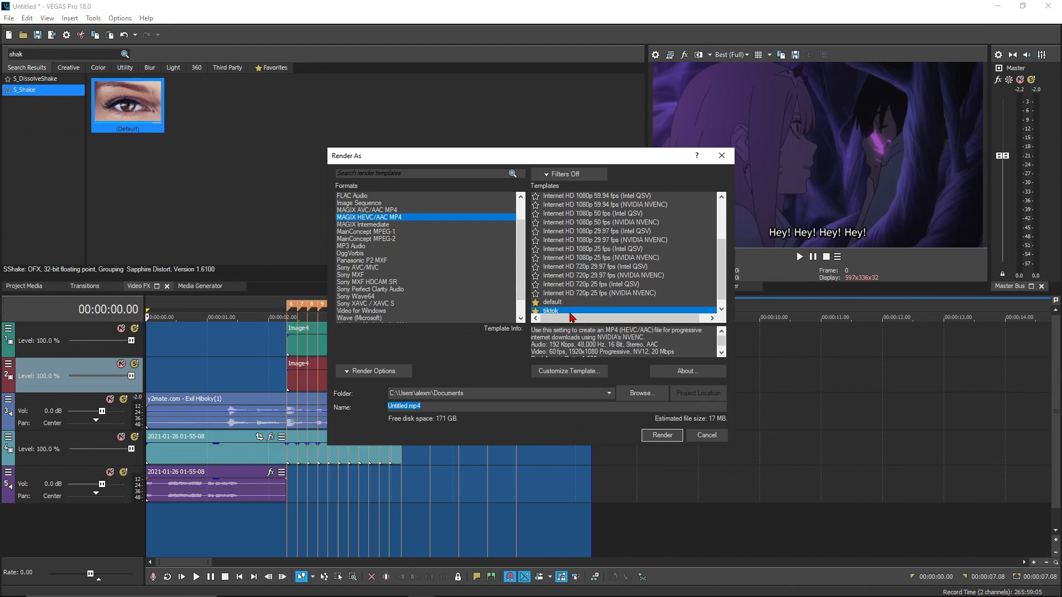
left_click(555, 308)
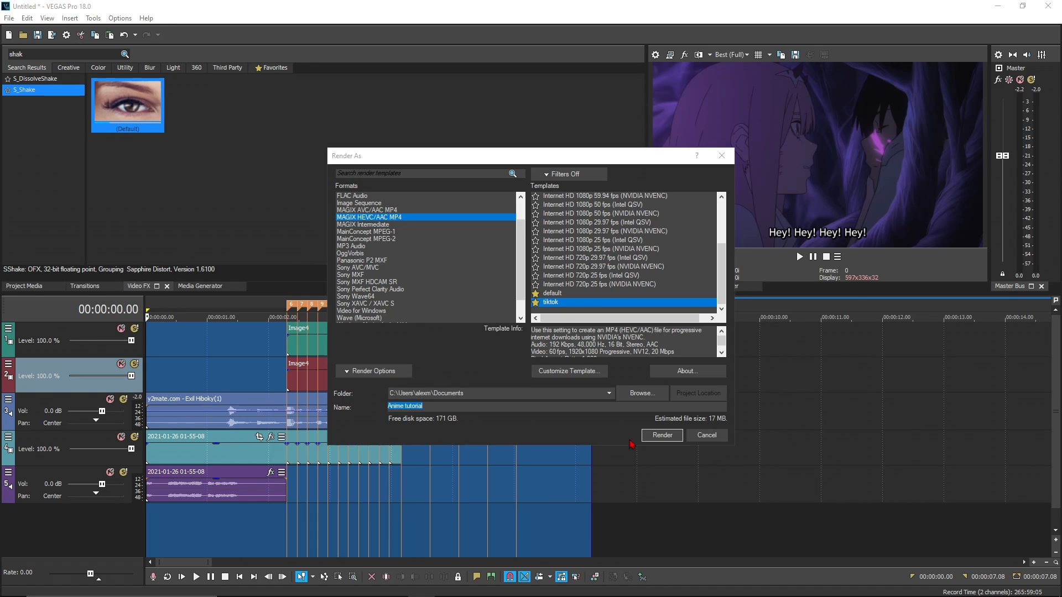
left_click(655, 436)
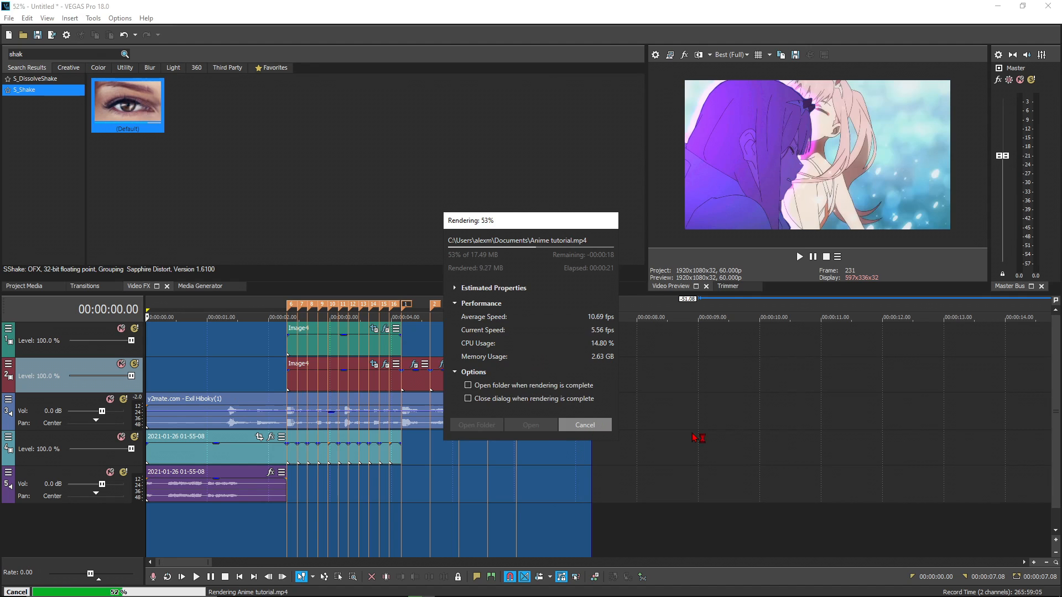
- Switch to the OBS window while the render runs
mouse_move(574, 594)
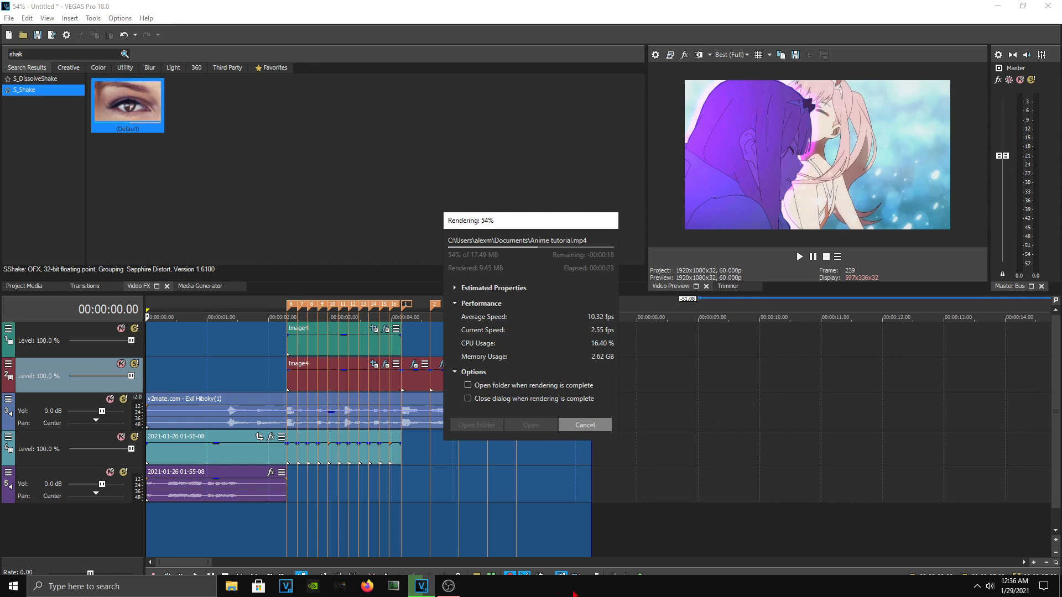
left_click(446, 589)
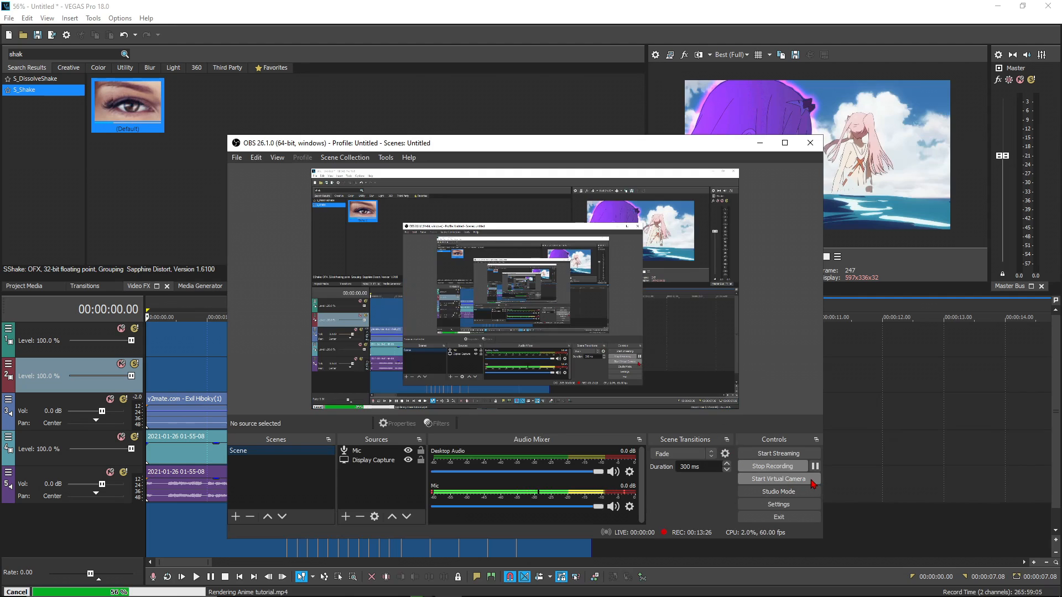